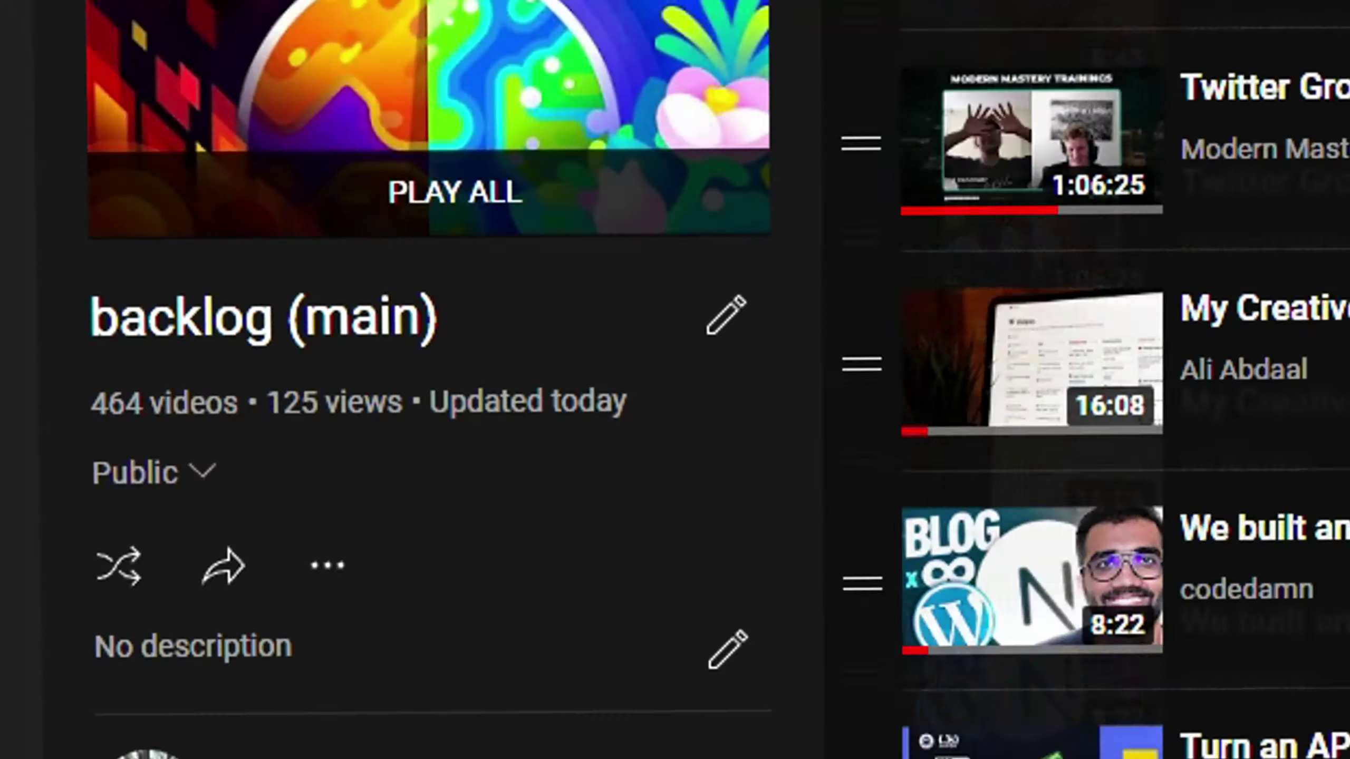
- Scroll down through the My Home dashboard note to review its sections
scroll(1010, 372, down, 20)
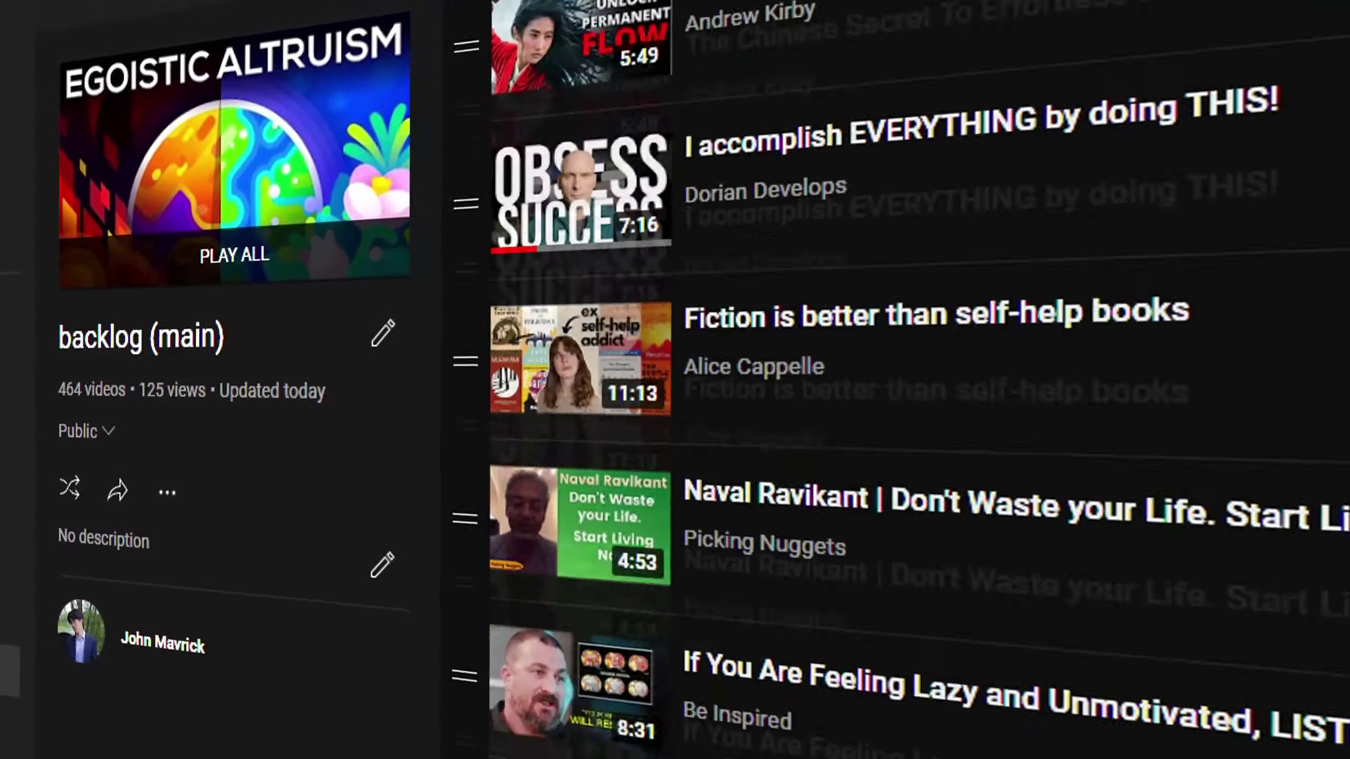
scroll(850, 373, down, 20)
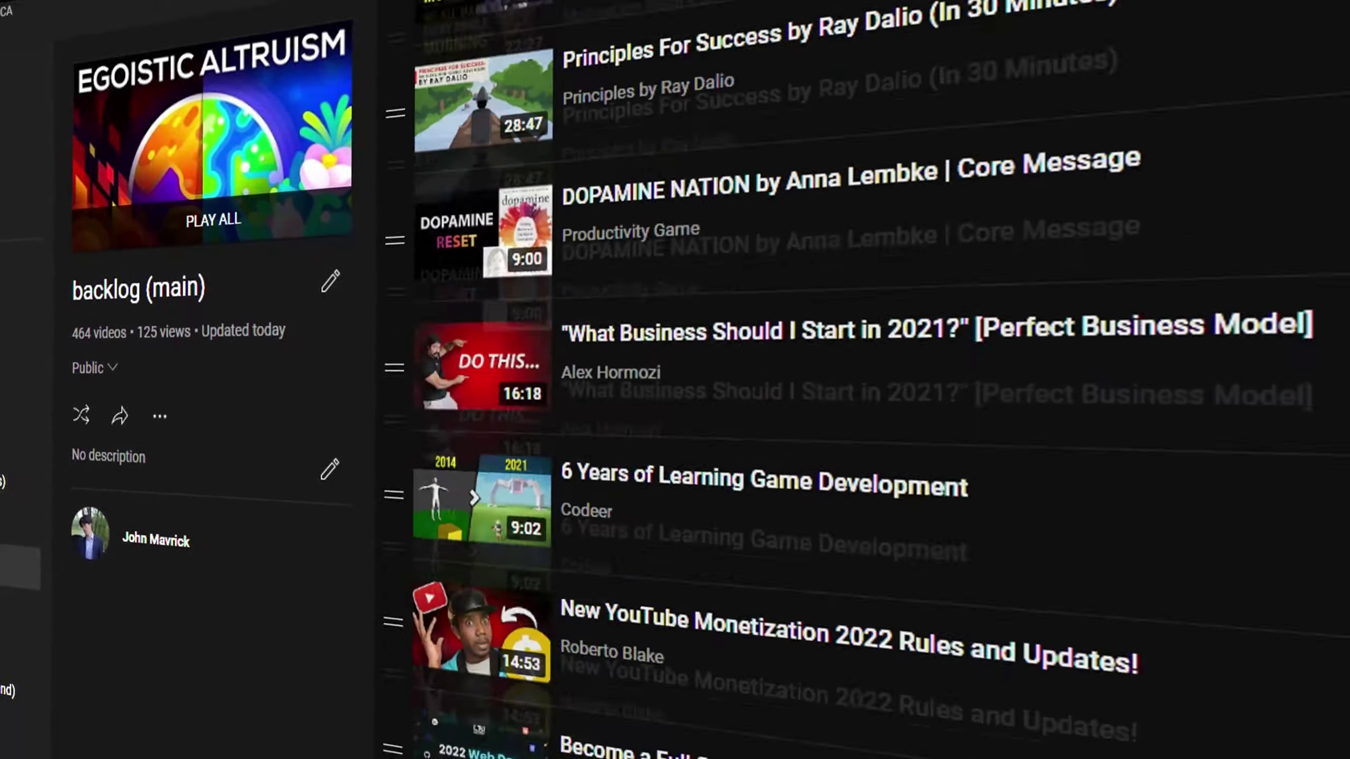
scroll(850, 372, down, 20)
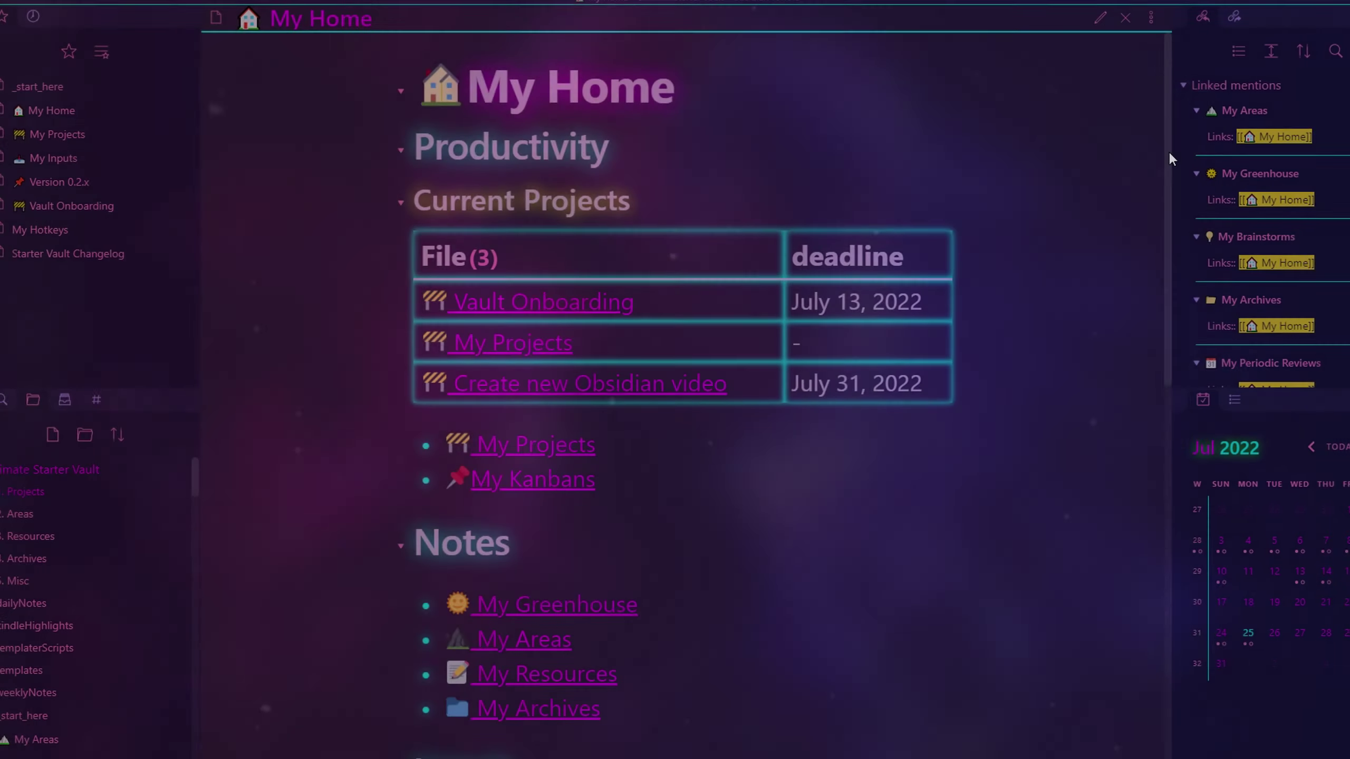
scroll(1165, 151, down, 5)
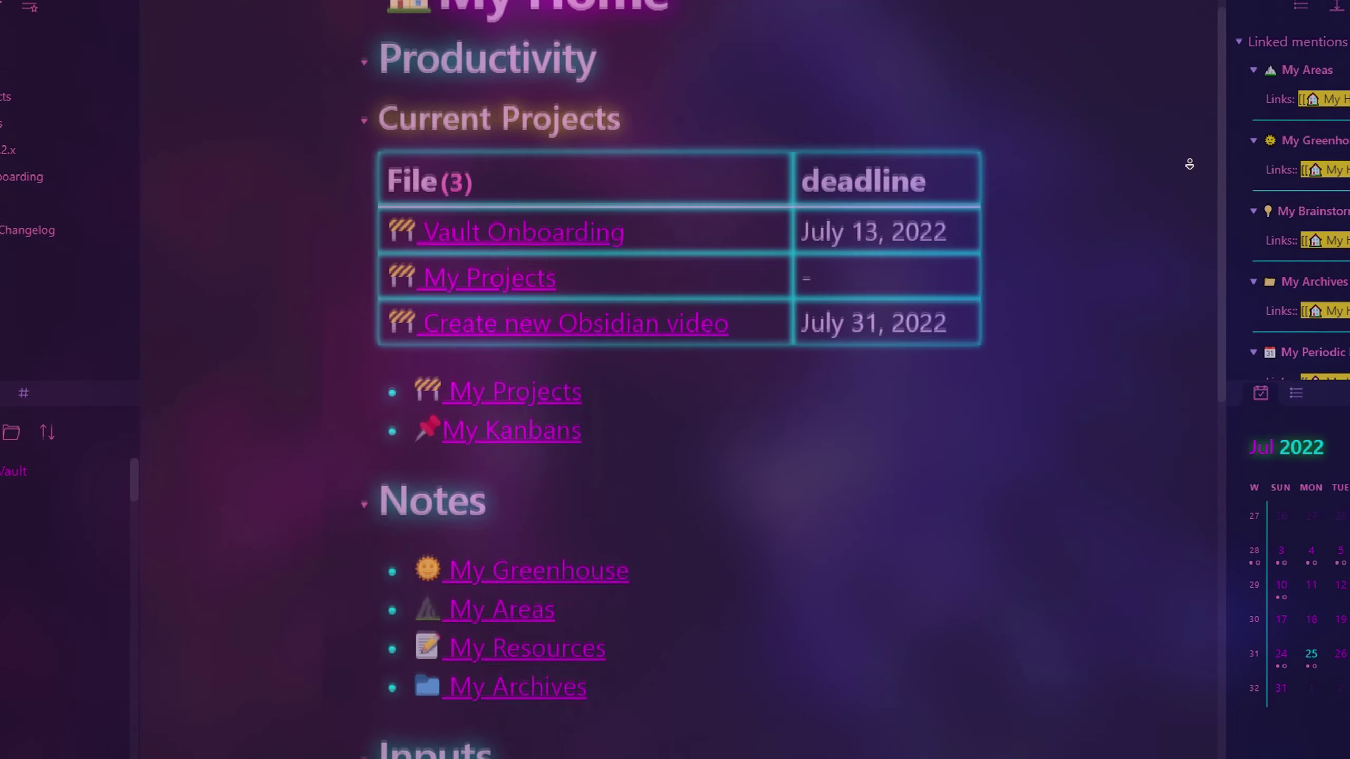
scroll(1260, 121, down, 5)
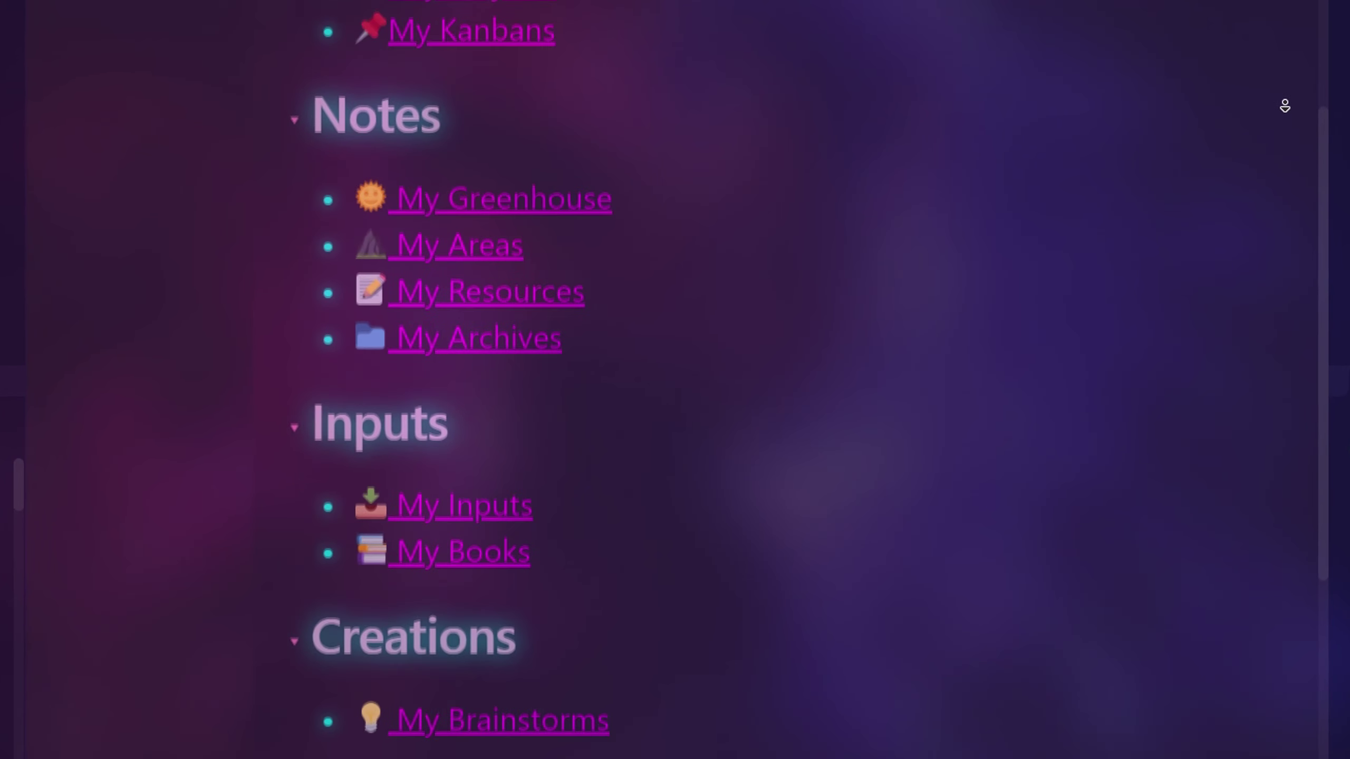
scroll(464, 337, down, 2)
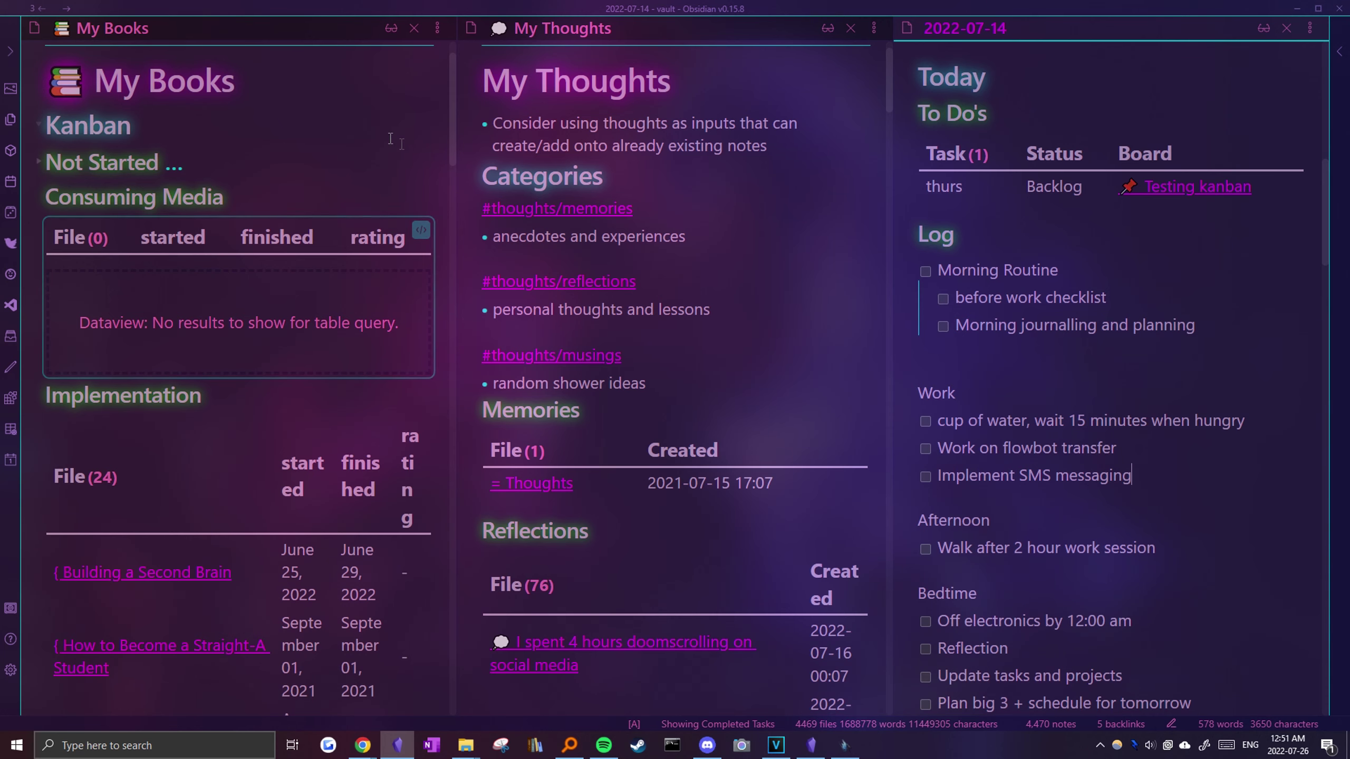
- Open the Building a Second Brain book note and the doomscrolling reflection note
scroll(430, 173, down, 8)
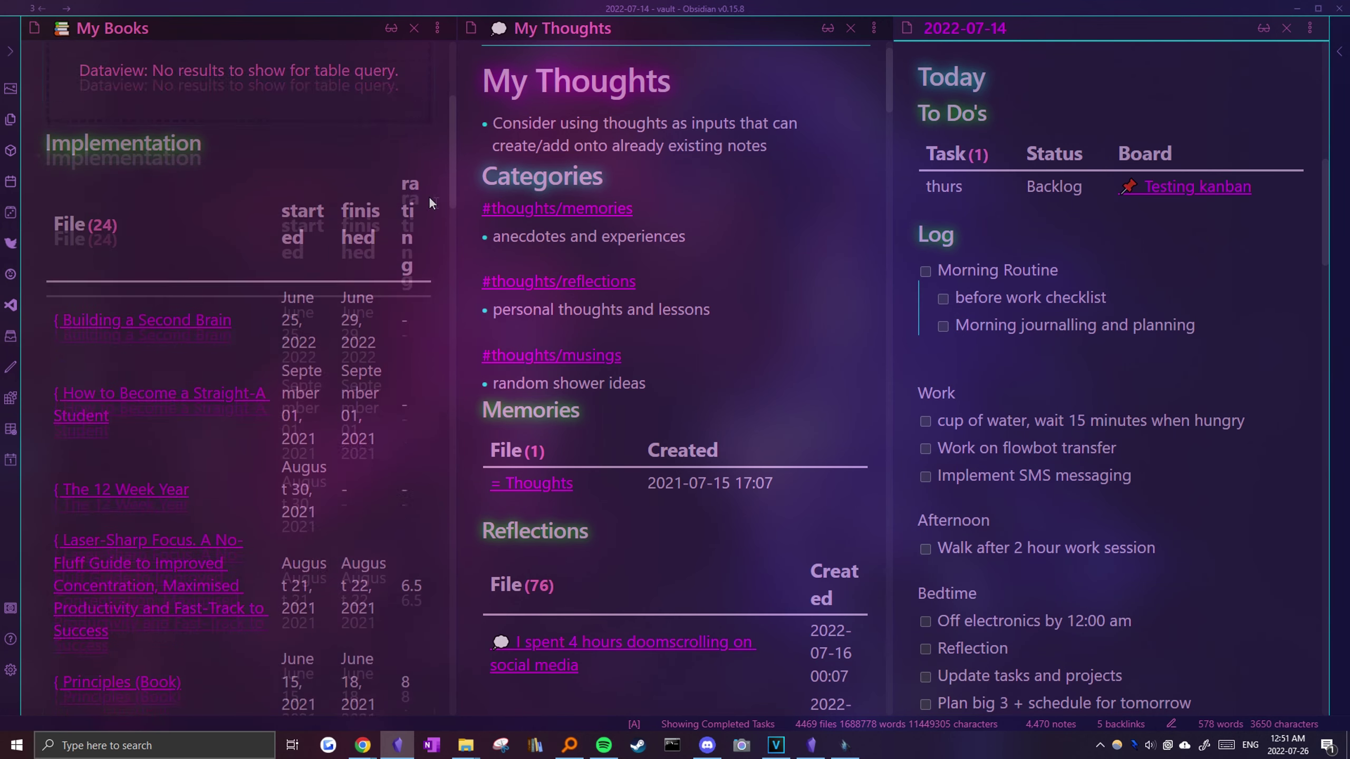
click(198, 152)
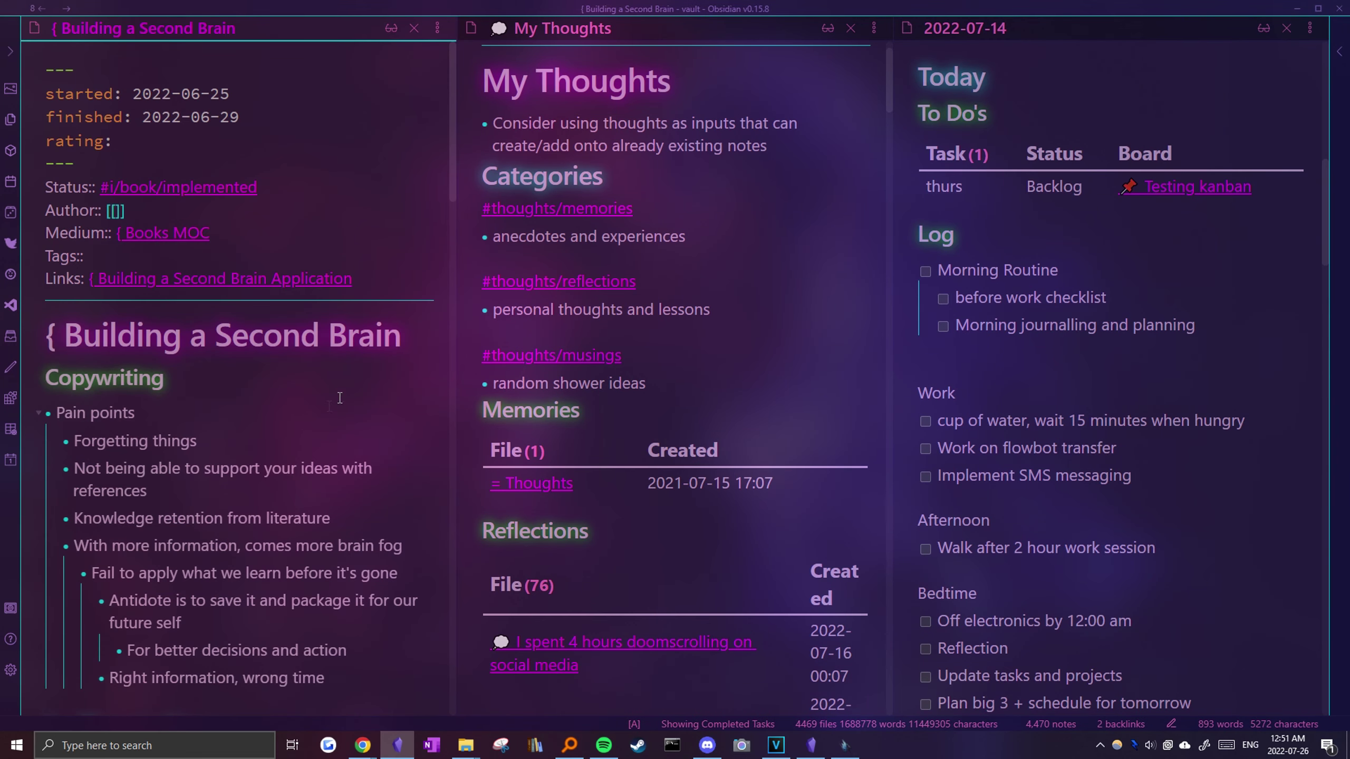
scroll(627, 367, down, 6)
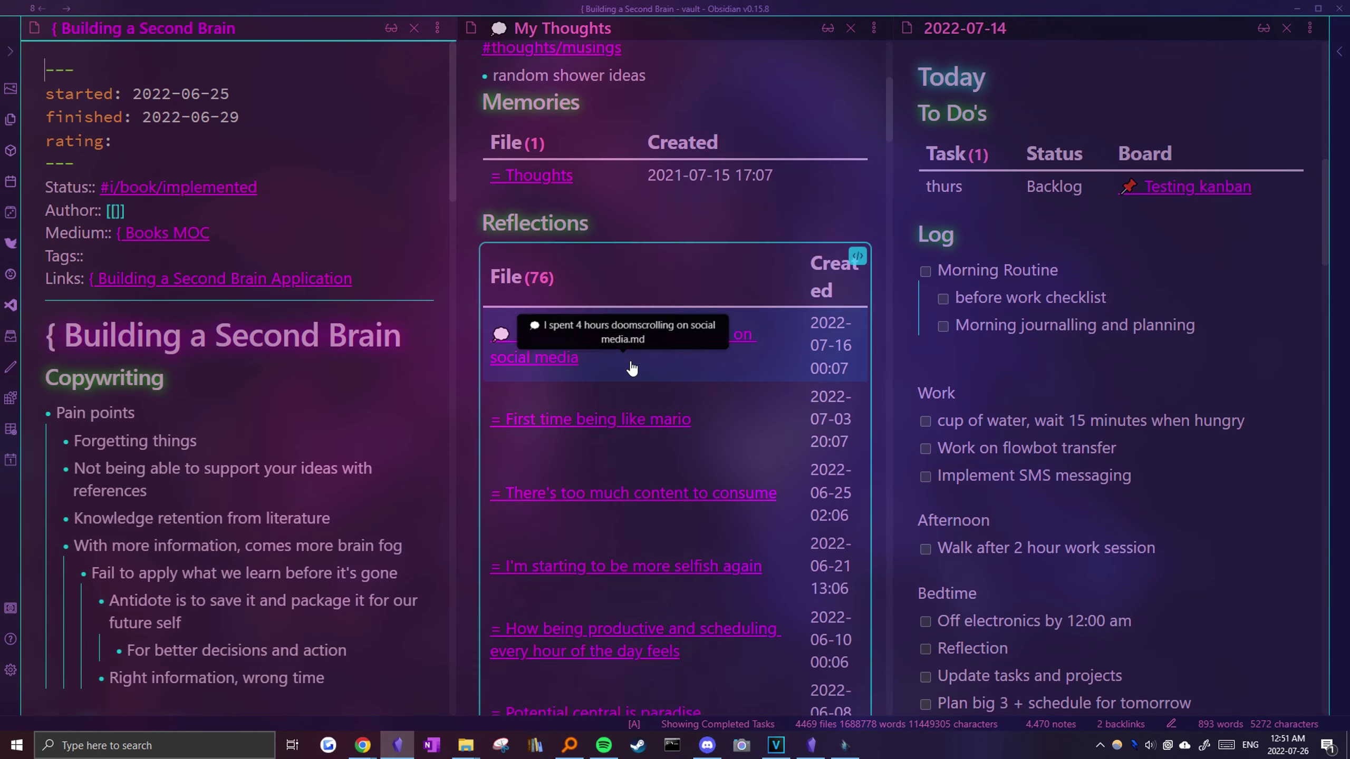
click(609, 362)
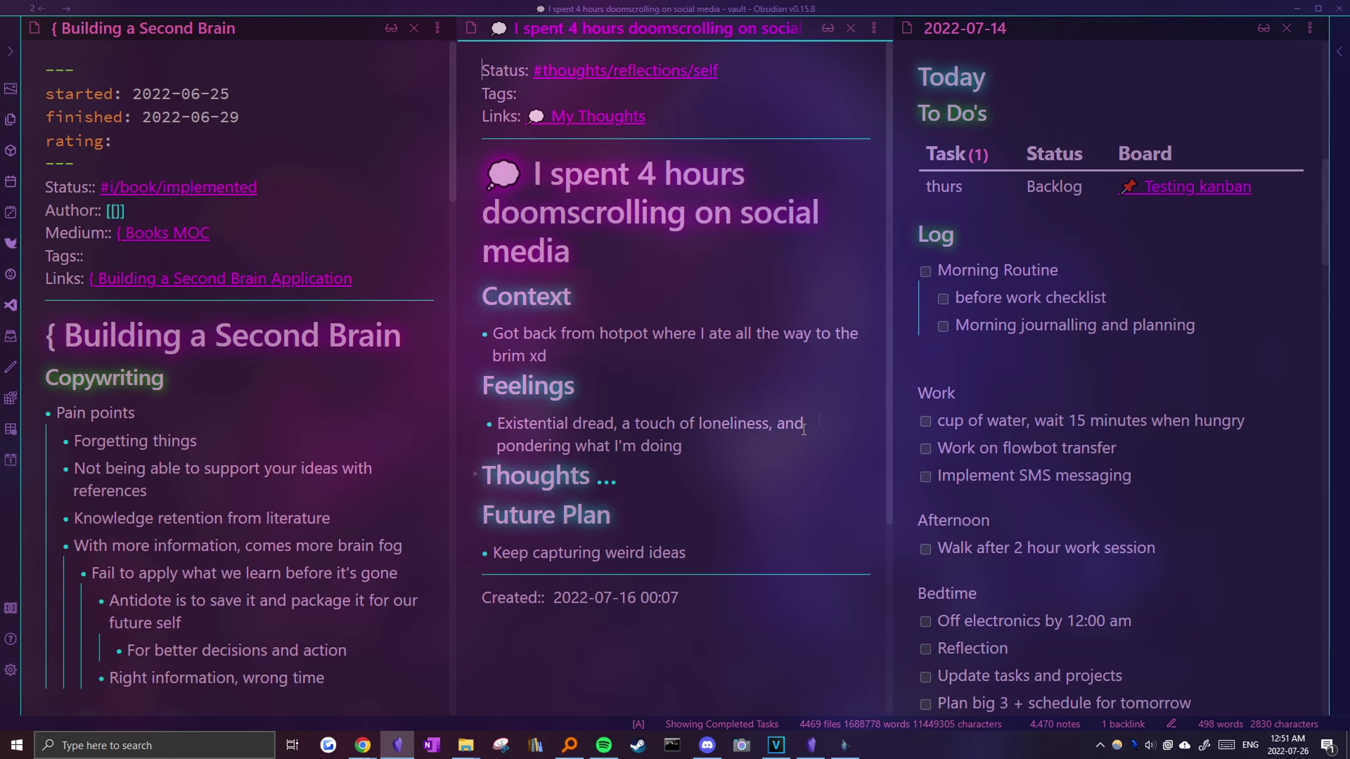
- Mark the cup of water task done in the daily note and adjust the panes
scroll(1063, 367, down, 2)
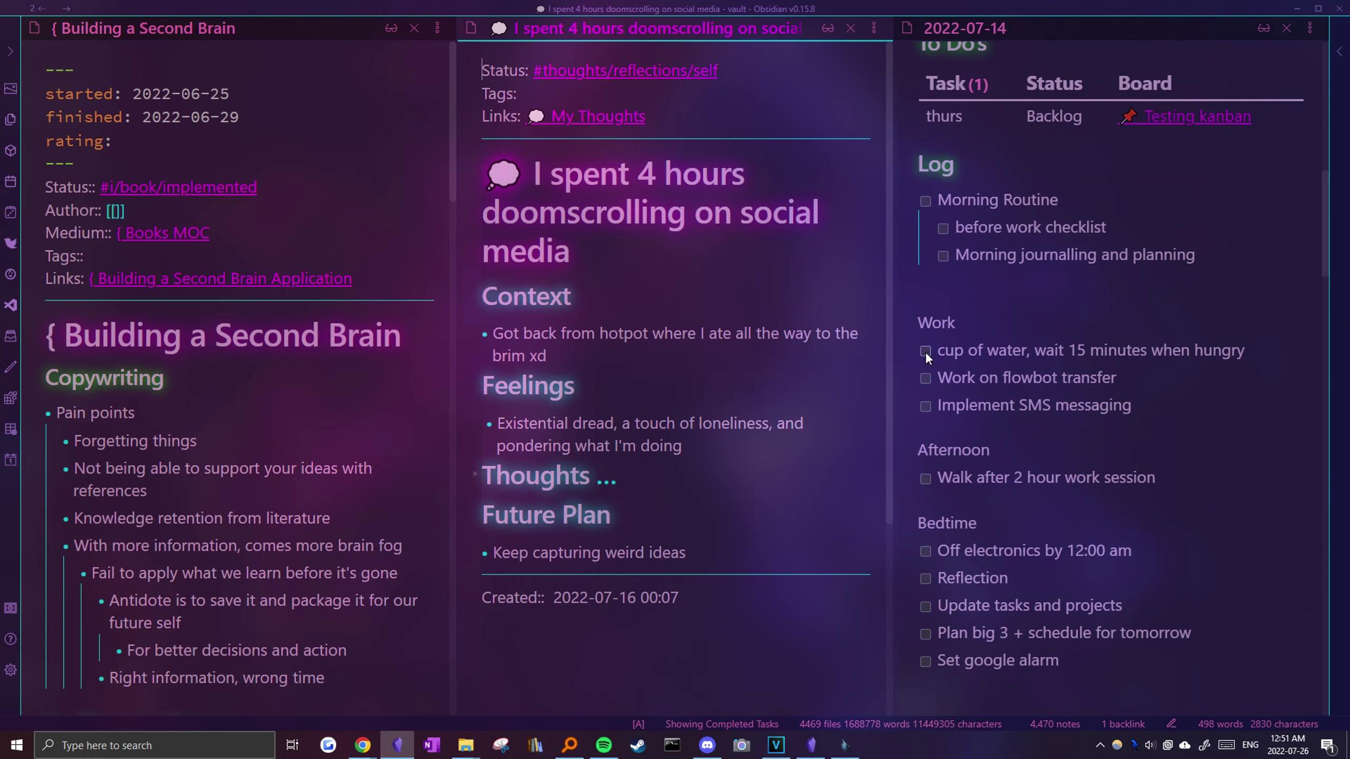
click(924, 352)
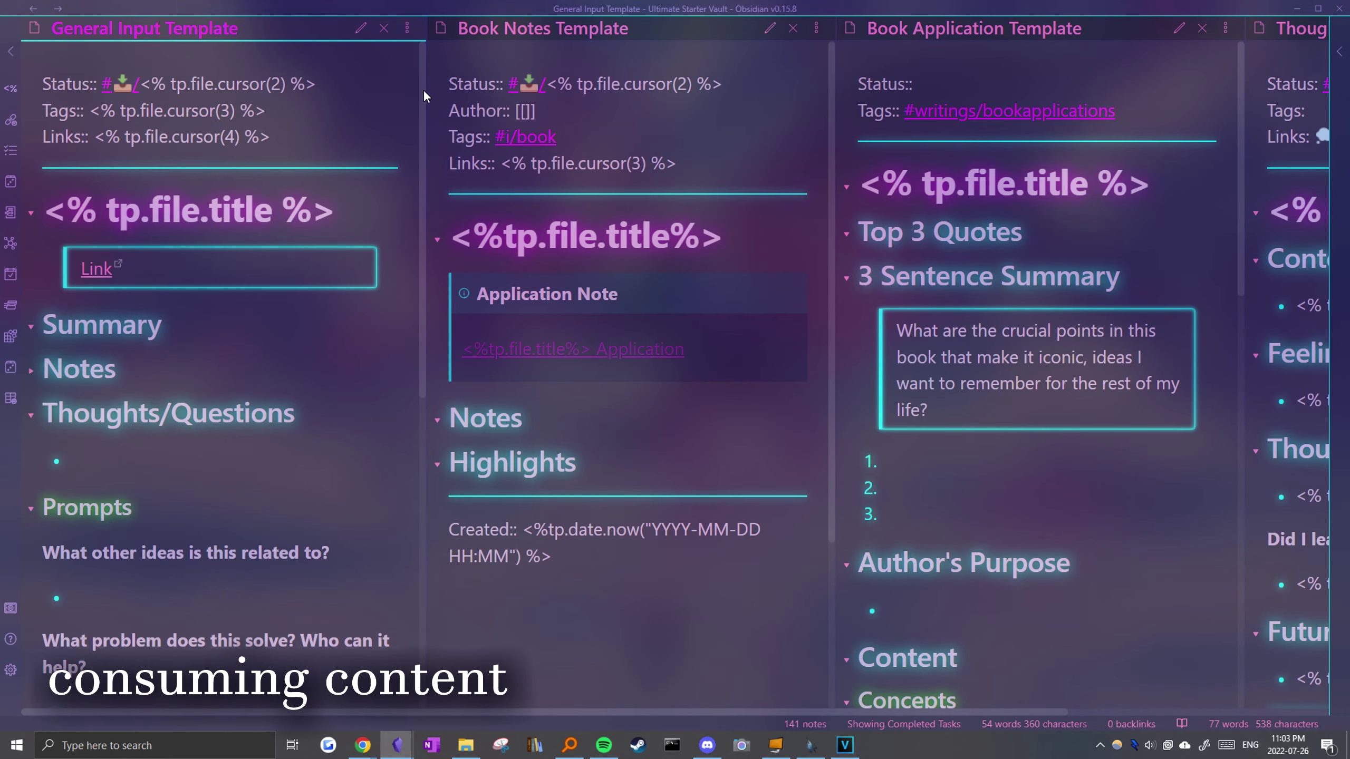
mouse_move(423, 89)
mouse_down()
mouse_move(428, 243)
mouse_move(426, 93)
mouse_up()
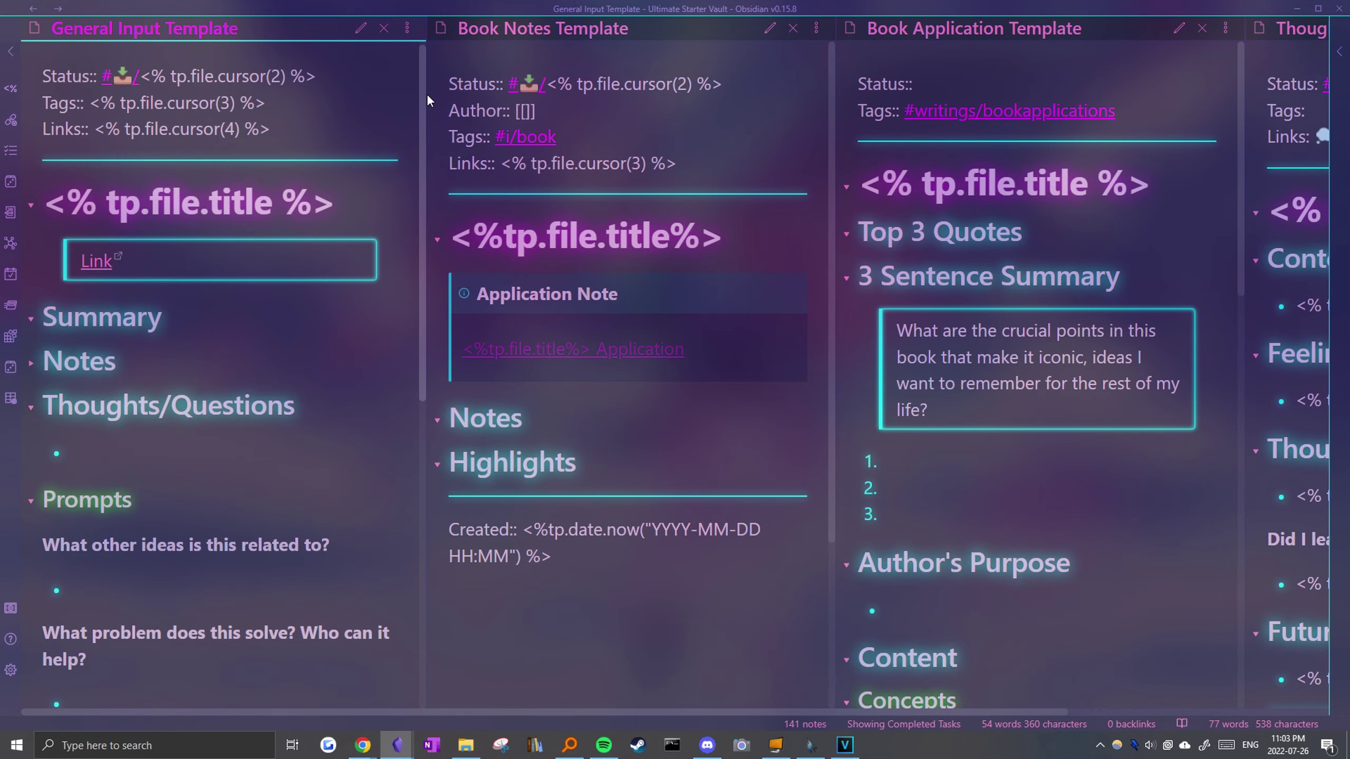
drag(1239, 137, 1246, 482)
scroll(1217, 447, right, 5)
scroll(1250, 306, down, 3)
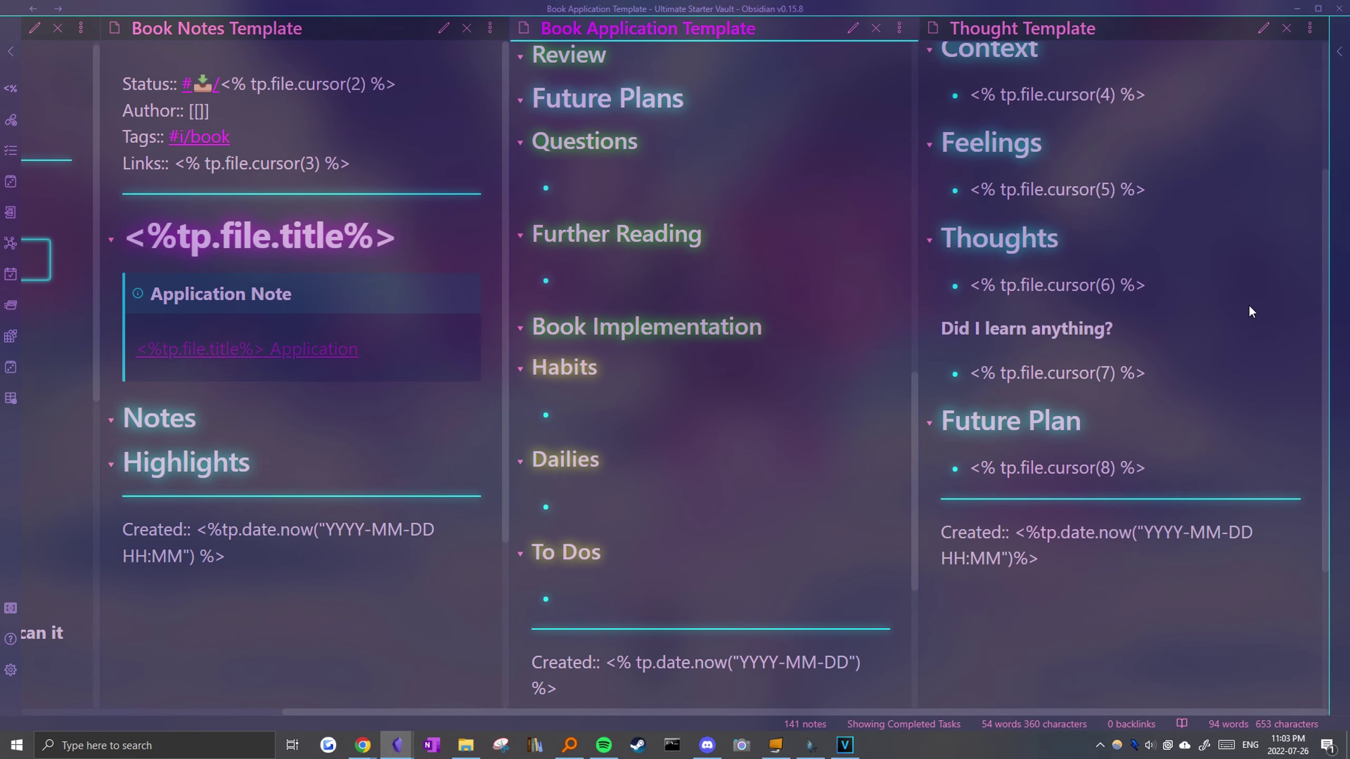
scroll(1250, 306, up, 4)
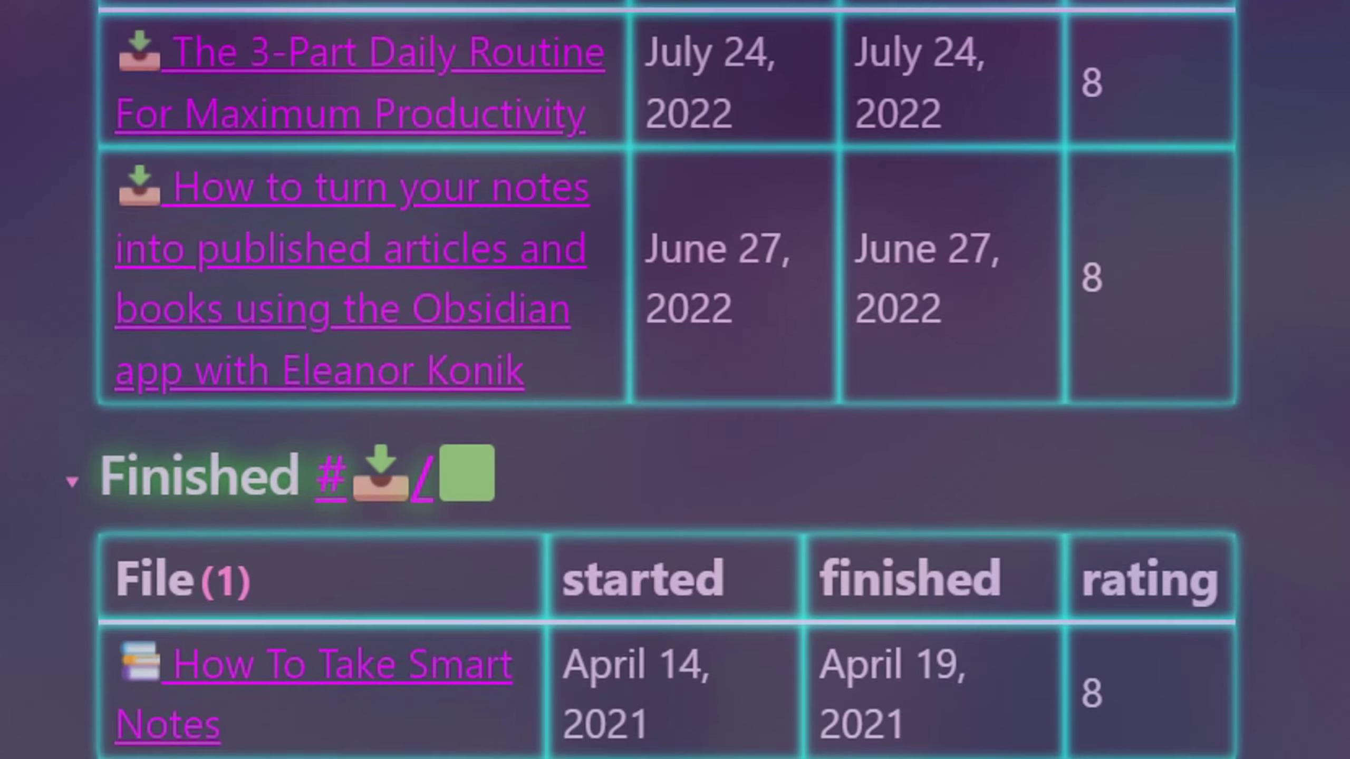
- Reveal the Implementation table's Dataview query, let it render again, then reveal it once more
click(1109, 112)
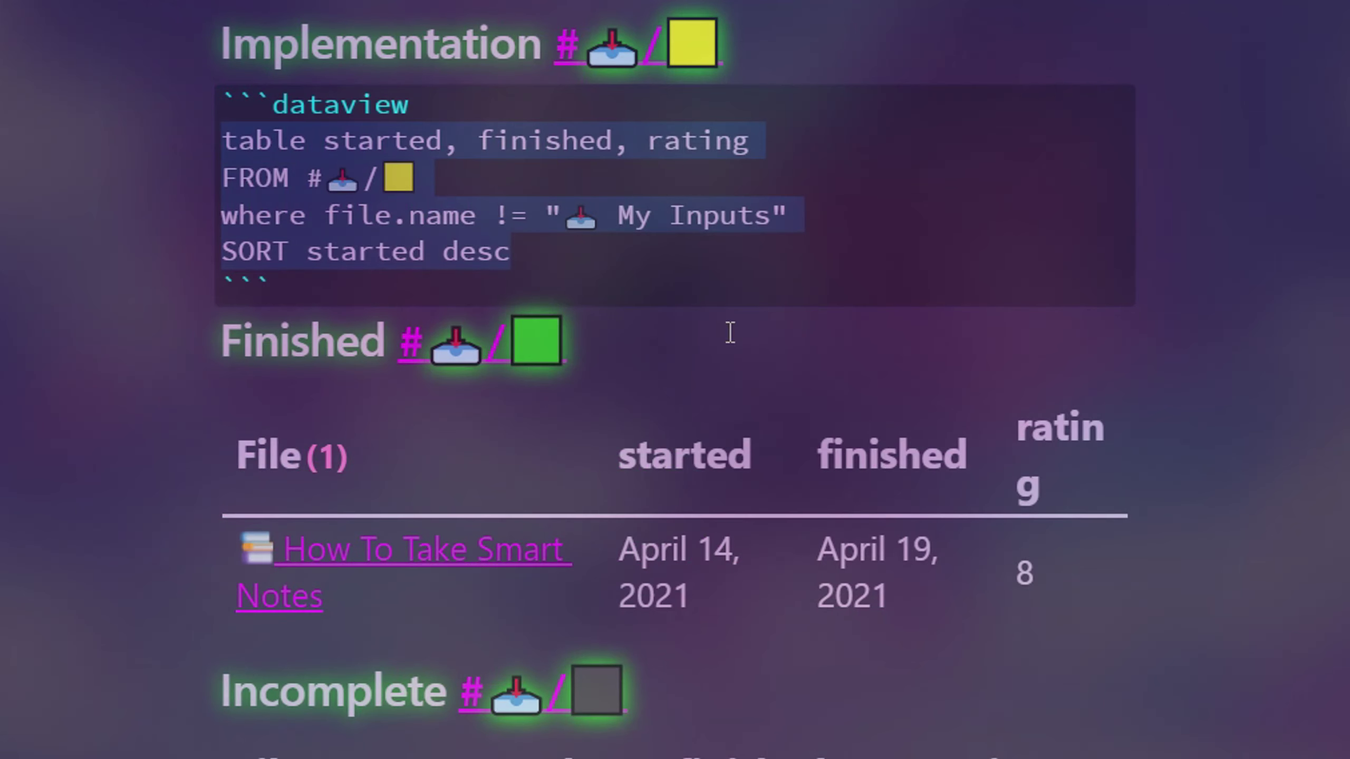
click(539, 255)
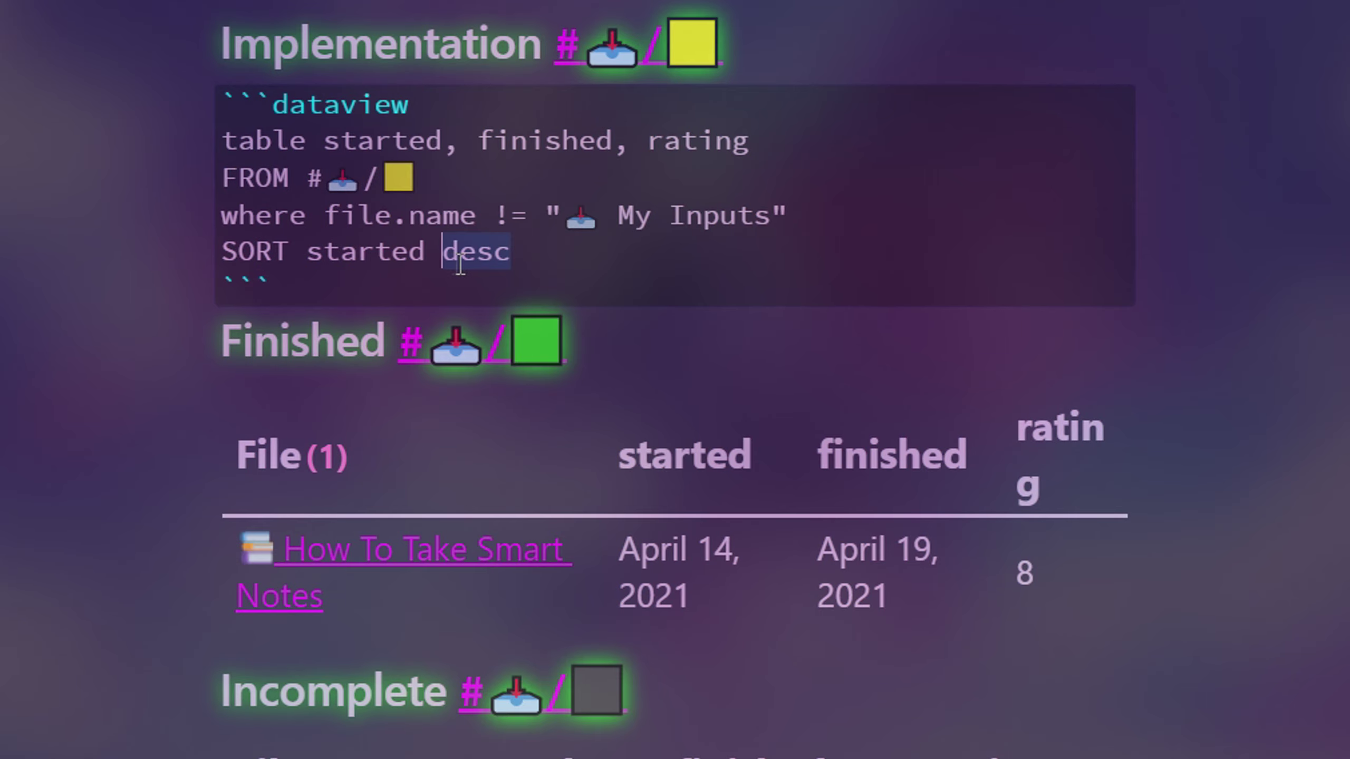
click(881, 62)
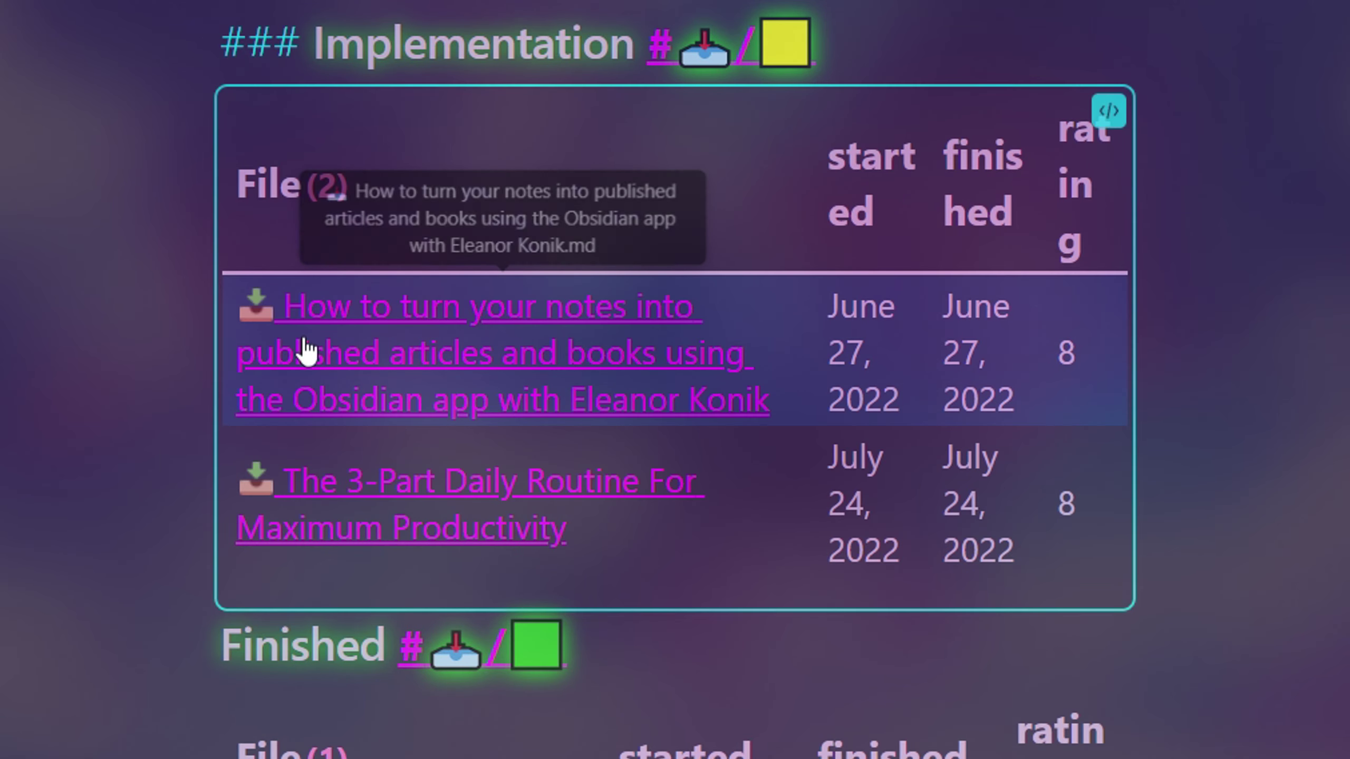
click(1123, 118)
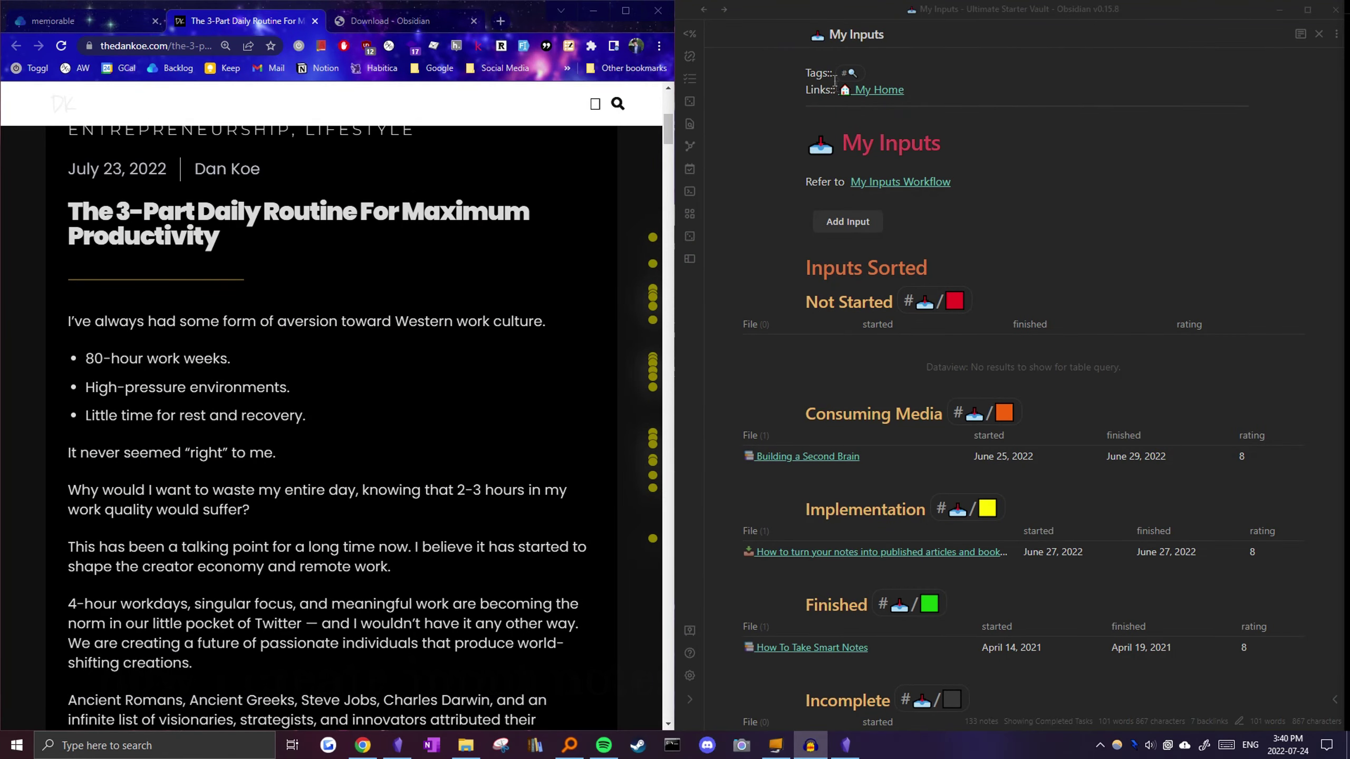
- Scroll the panes and bring the My Inputs note into focus
scroll(916, 213, down, 4)
scroll(925, 239, up, 4)
scroll(187, 332, up, 2)
scroll(136, 282, down, 2)
click(1017, 193)
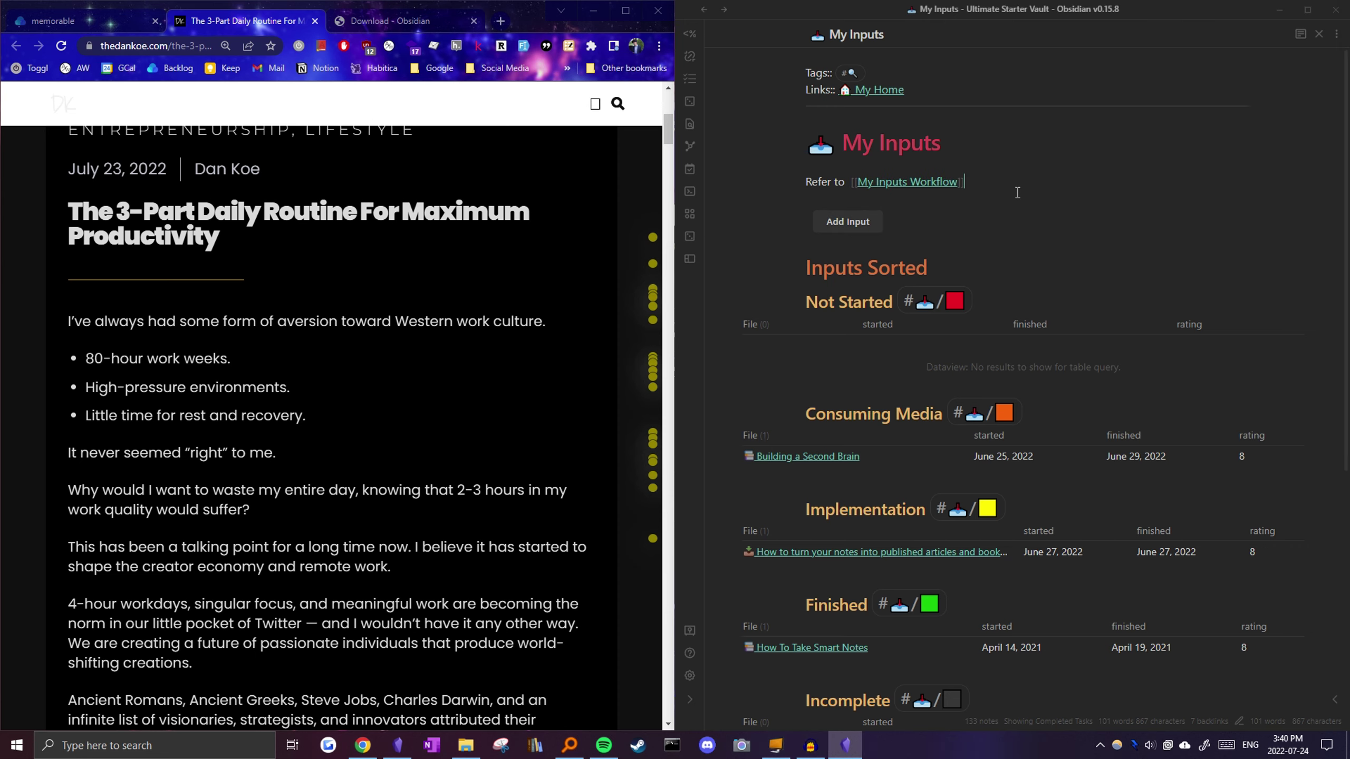
- Add a general input named 'The 3-Part Daily Routine For Maximum Productivity', copying the title from Chrome
key(ctrl+p)
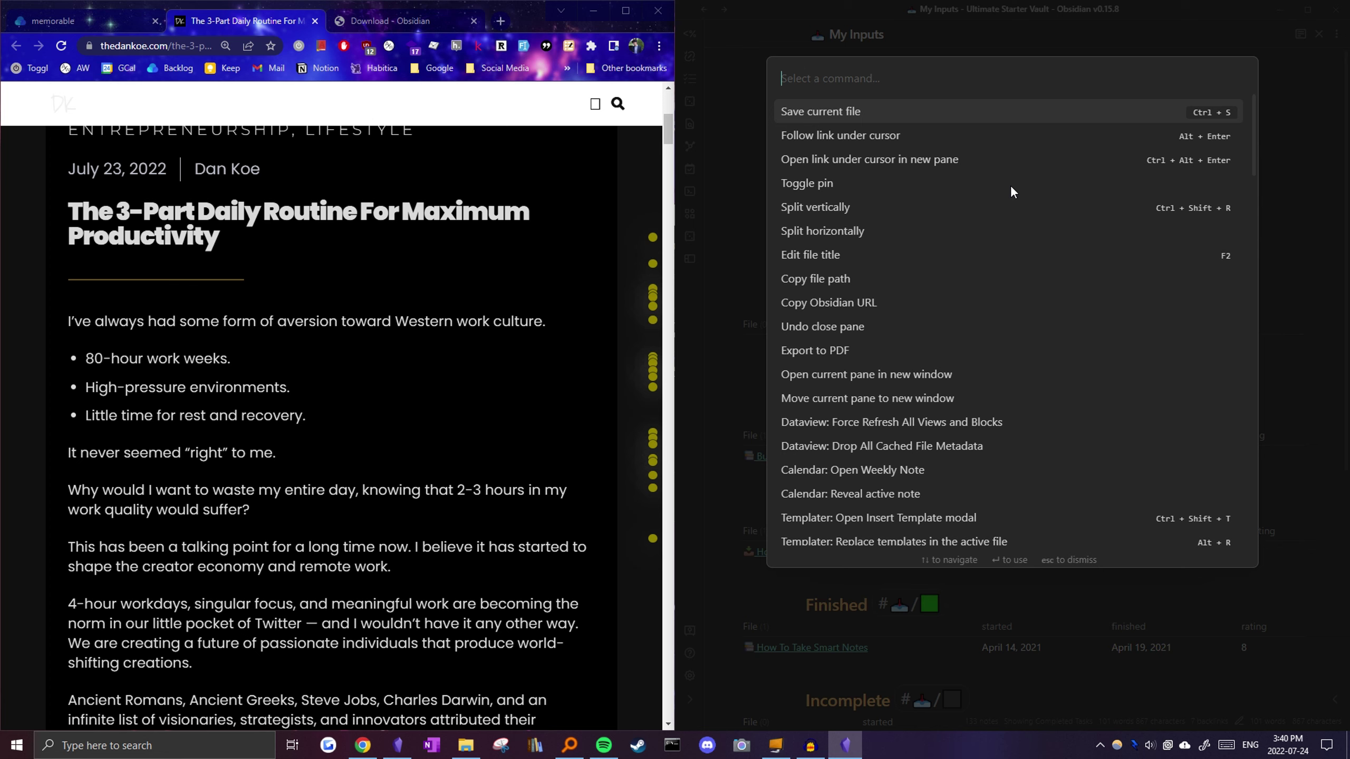
text(input)
click(932, 135)
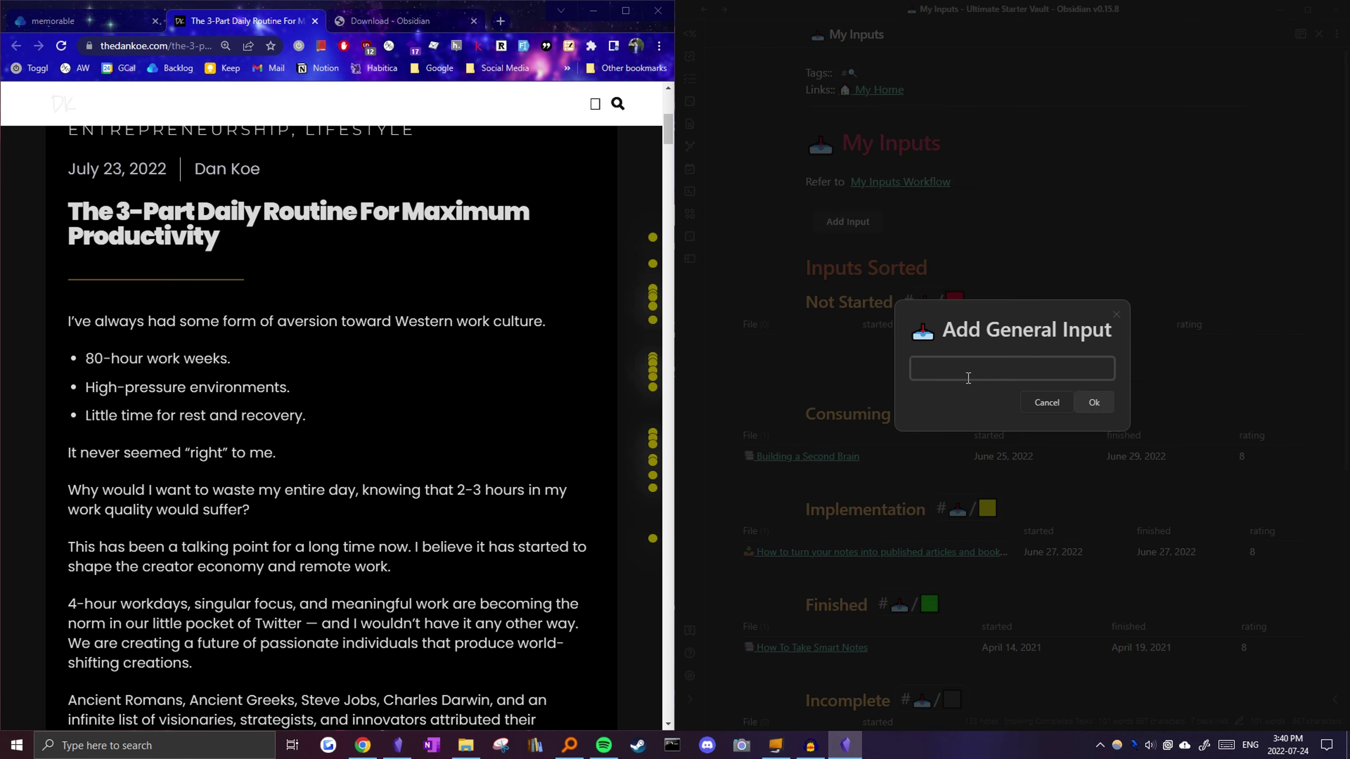
drag(224, 259, 62, 215)
key(ctrl+c)
key(alt+Tab)
key(ctrl+v)
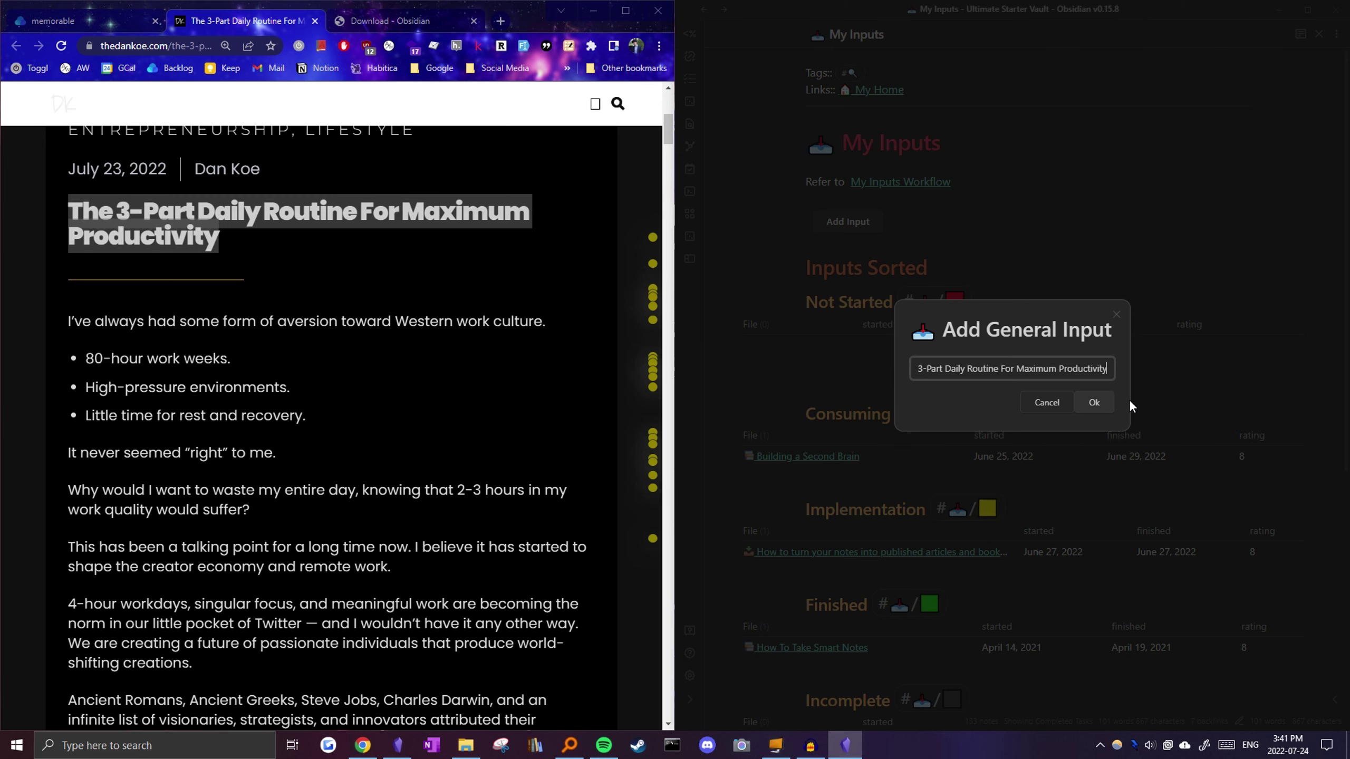
click(1099, 399)
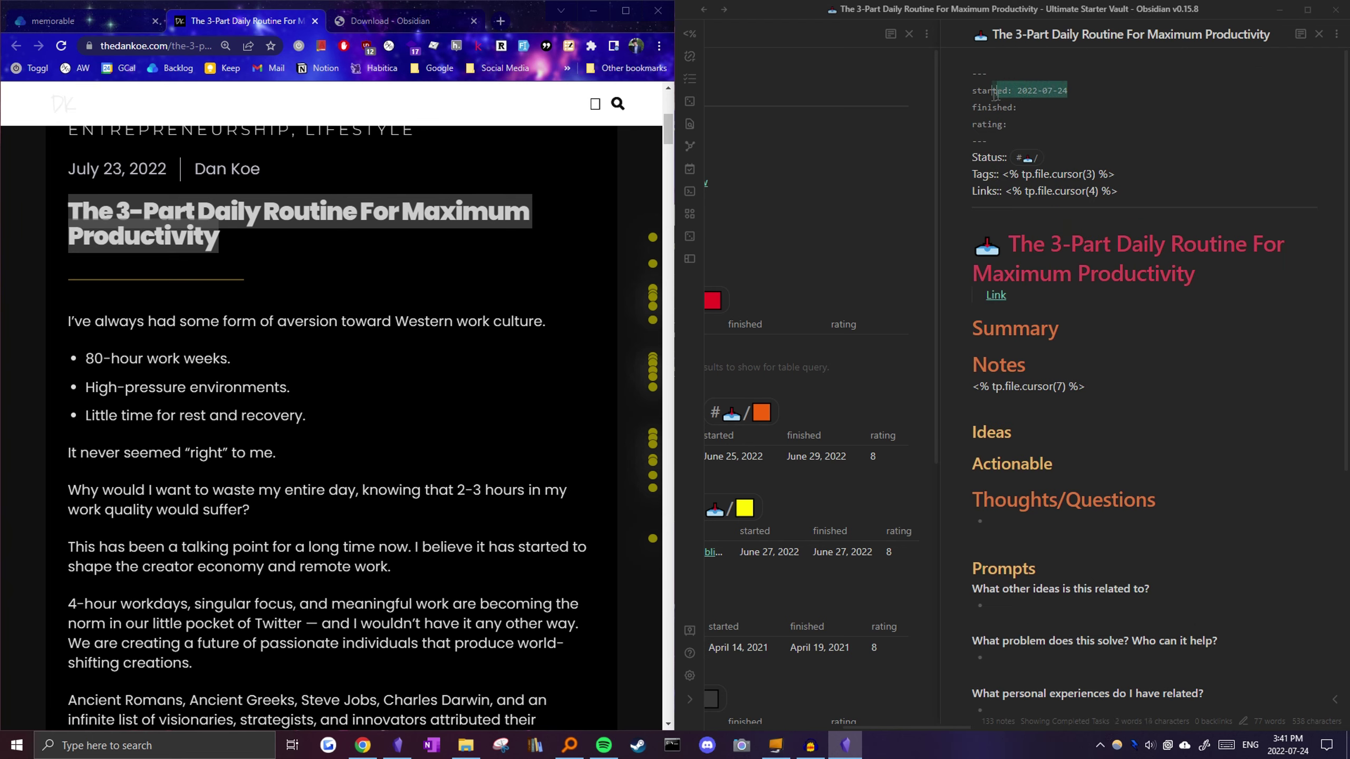
- Select the new note's title heading and bring My Inputs fully into view
triple_click(1201, 269)
scroll(1130, 448, down, 5)
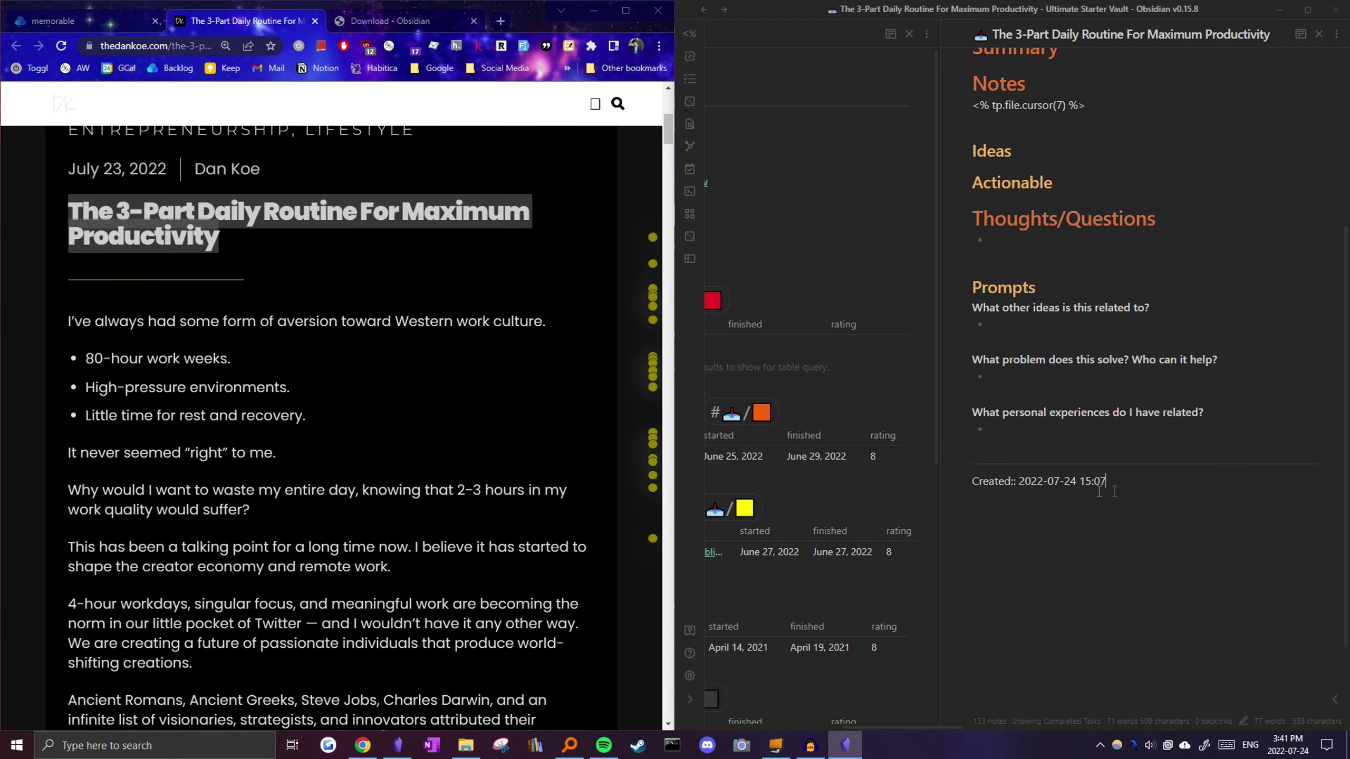
scroll(1079, 468, up, 4)
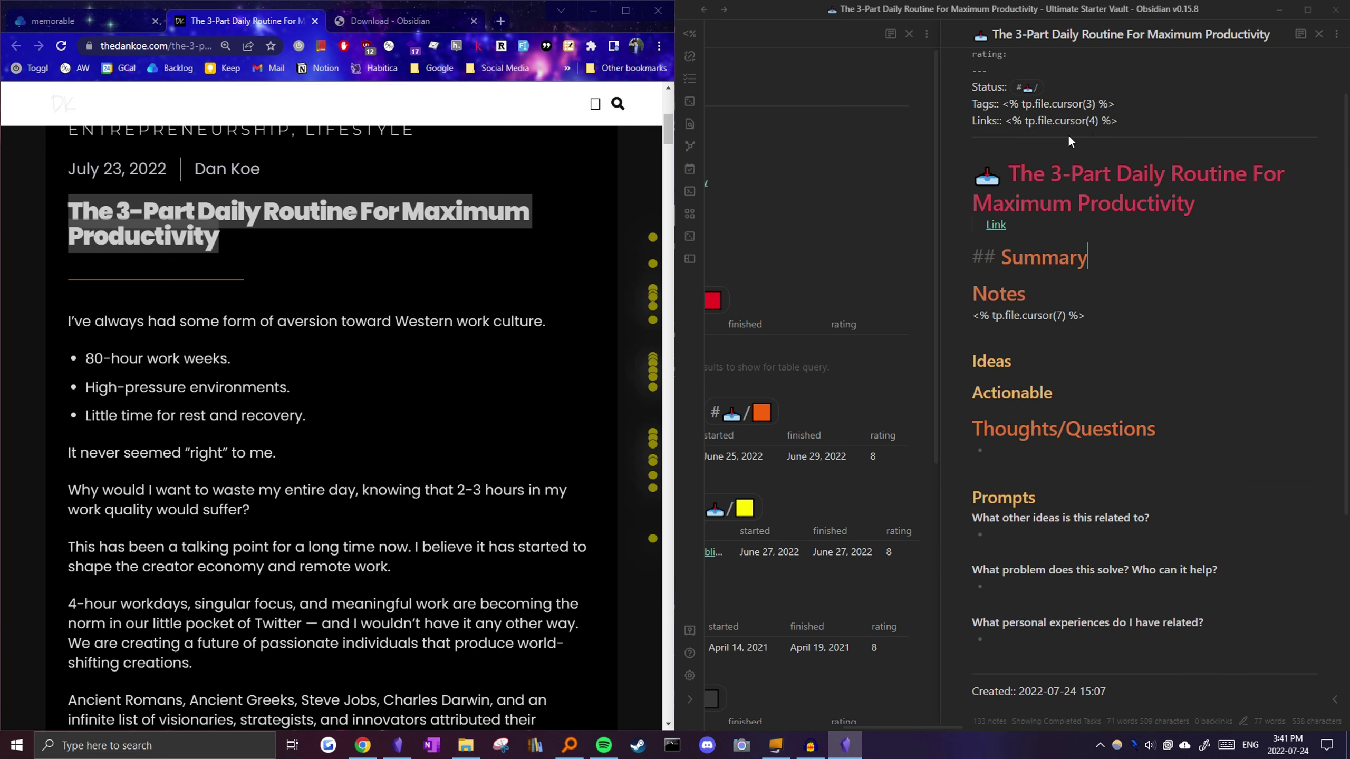
click(812, 481)
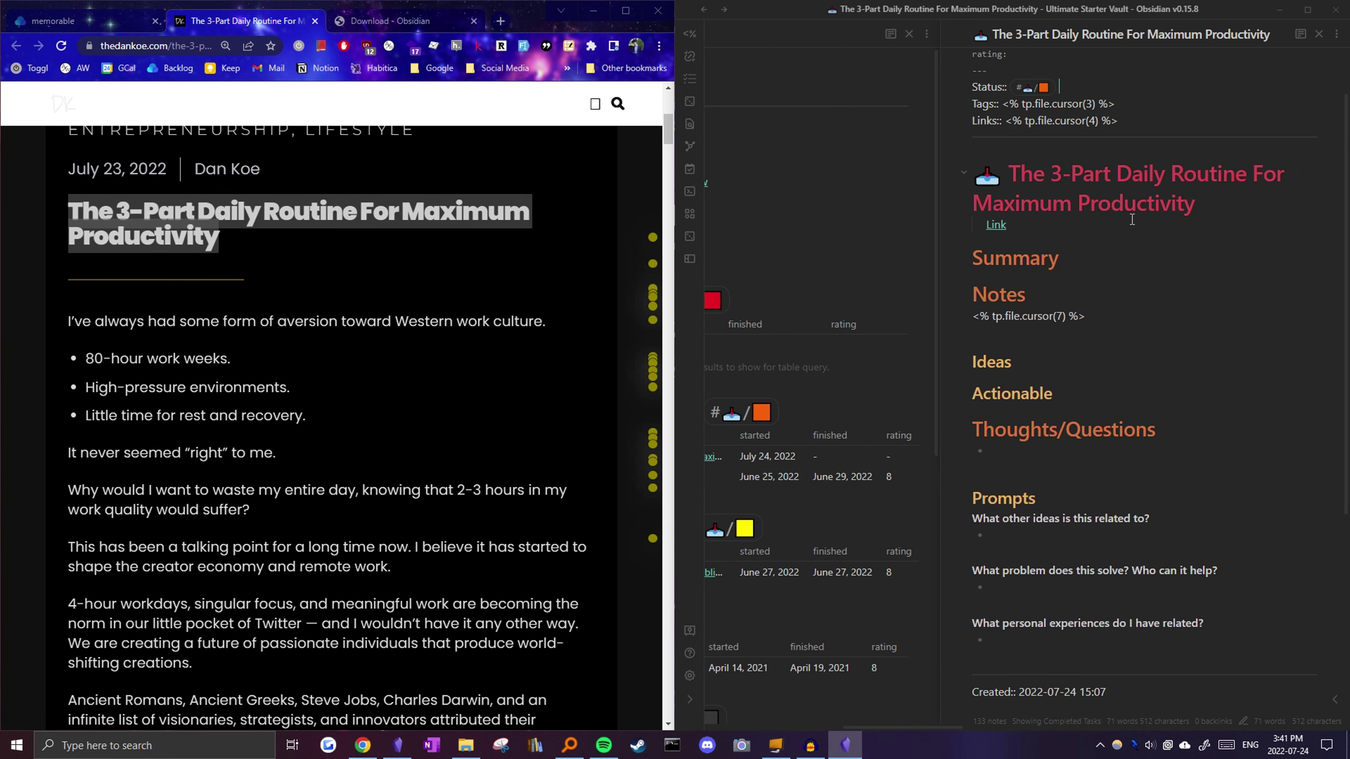
- Jump to the next template field and enter #i/art with a Personal Knowledge Management MOC link
key(ctrl+p)
text(jump)
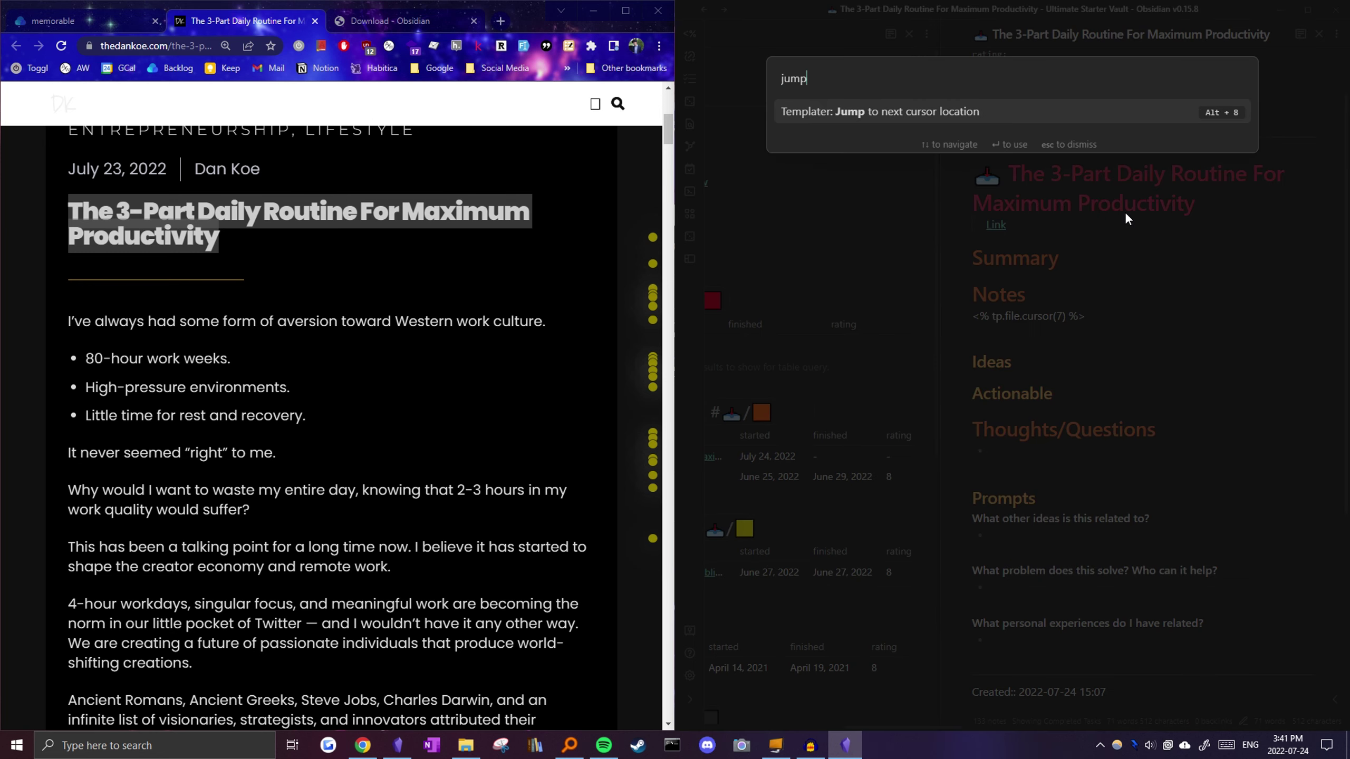
key(Return)
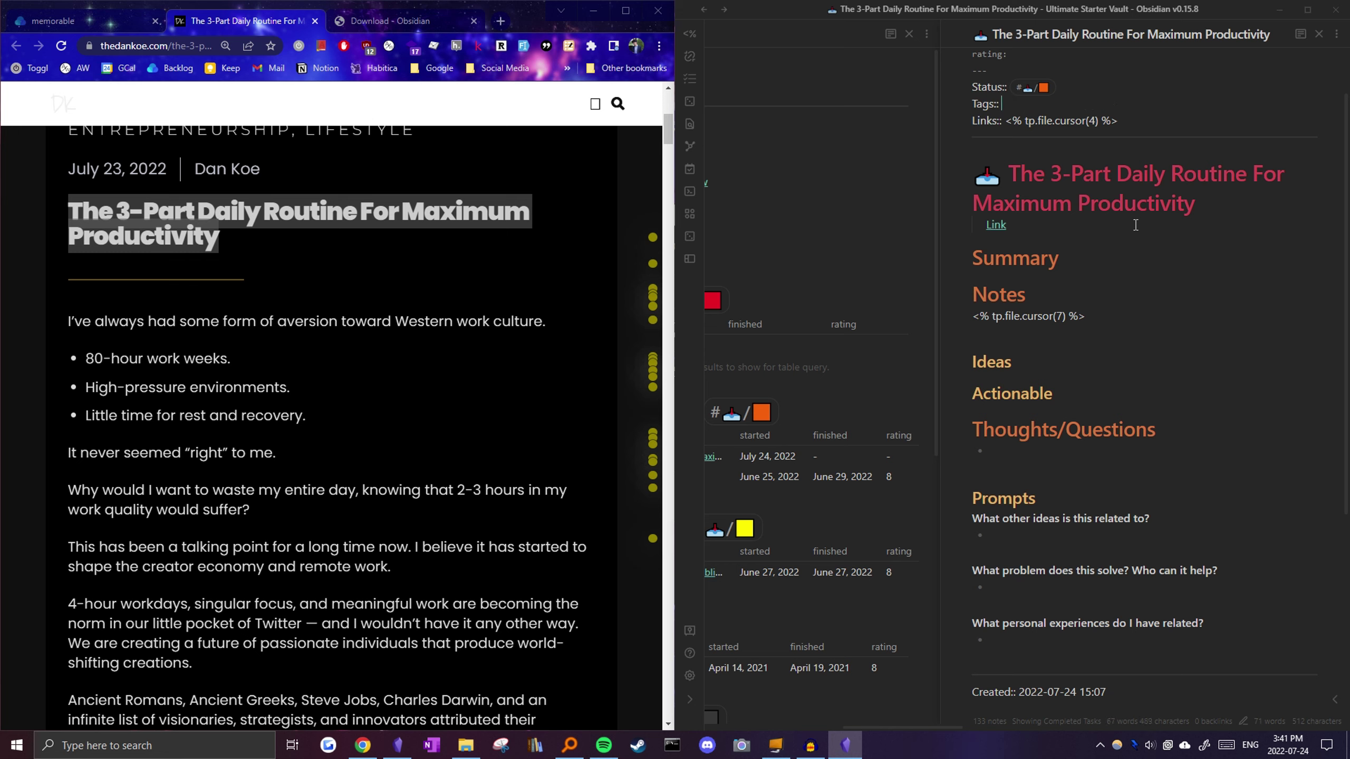
text(#i/art[[personal)
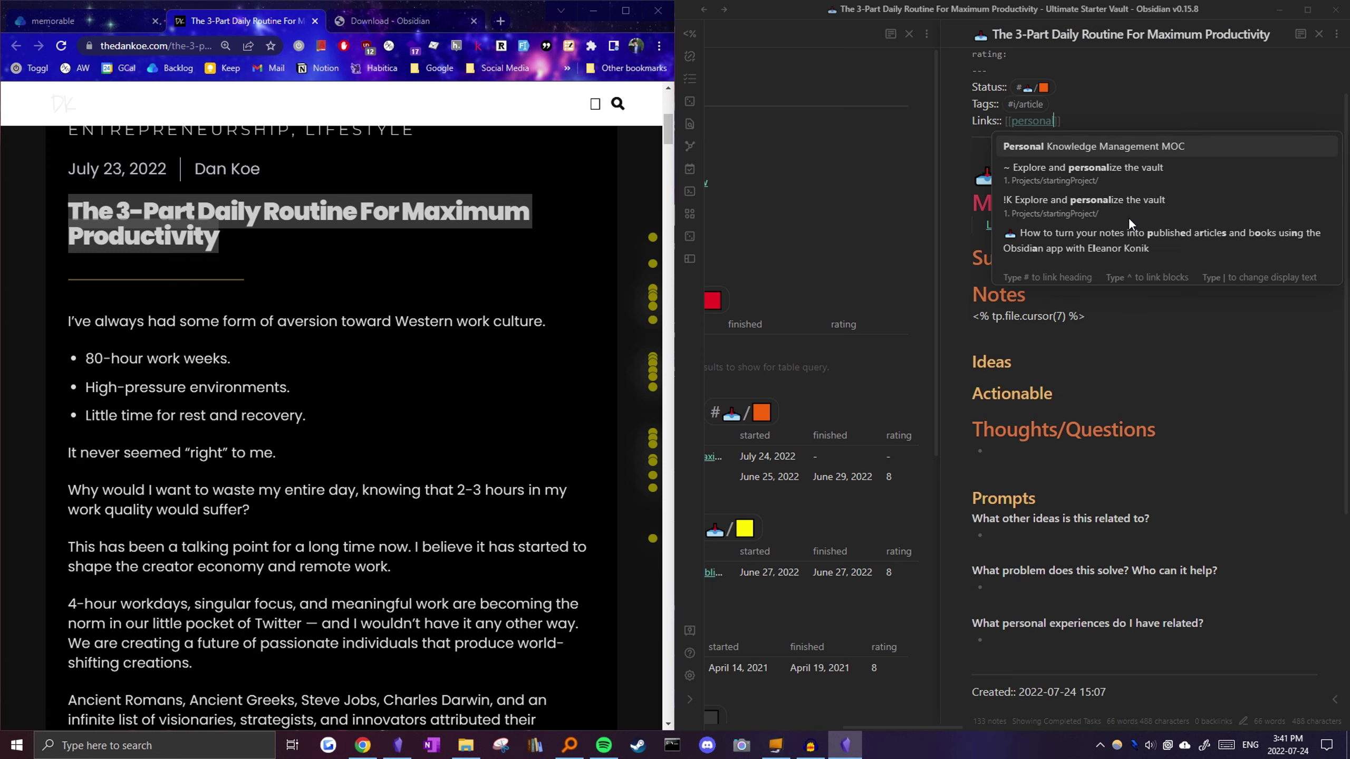
key(Return)
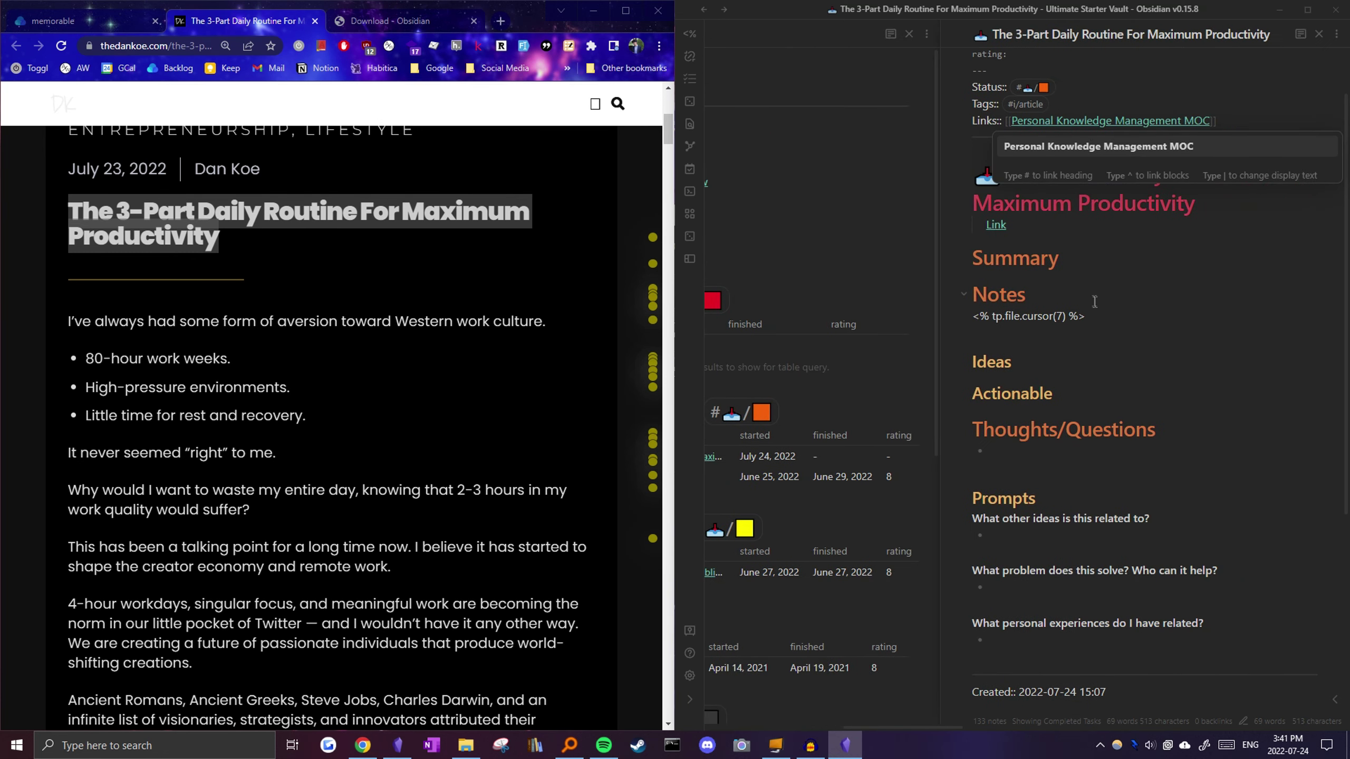
click(1094, 302)
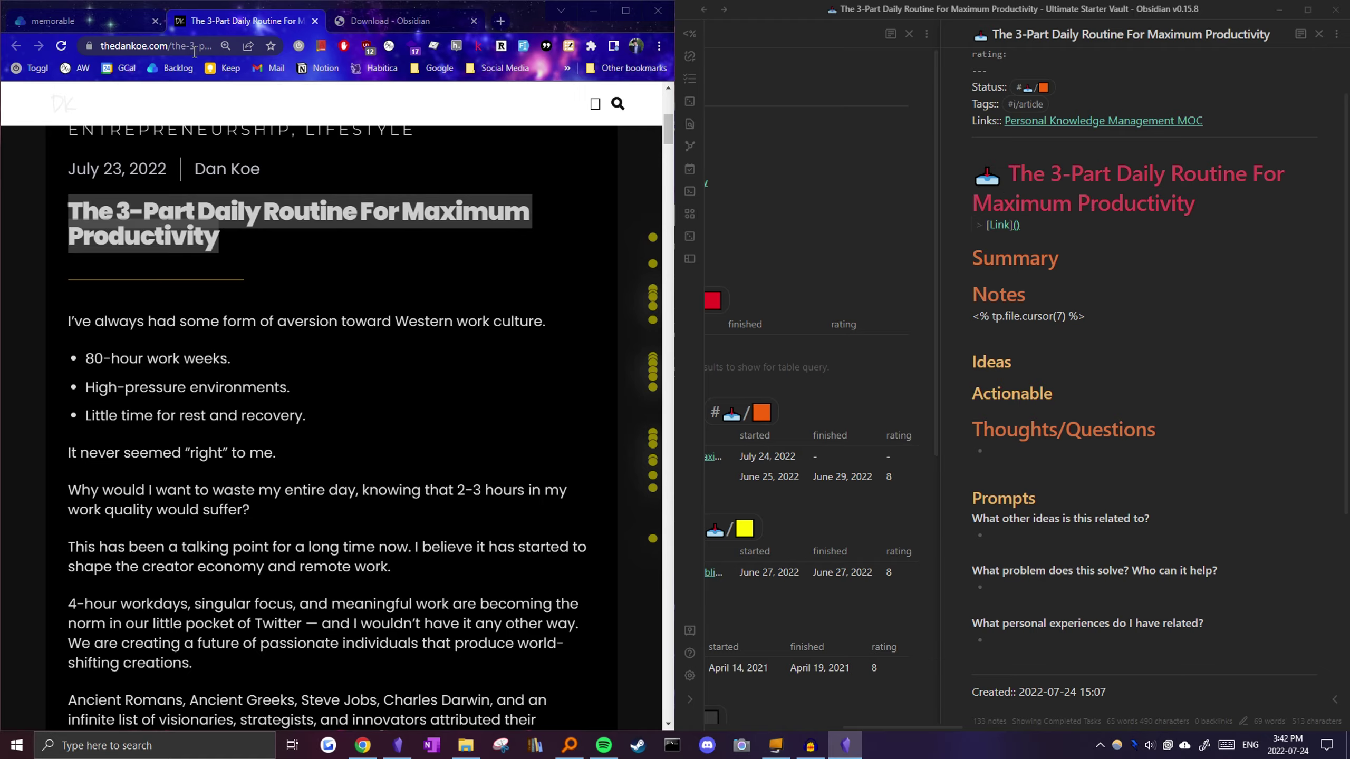
- Paste the article's web address into the note's Link parentheses
click(1028, 233)
key(ctrl+v)
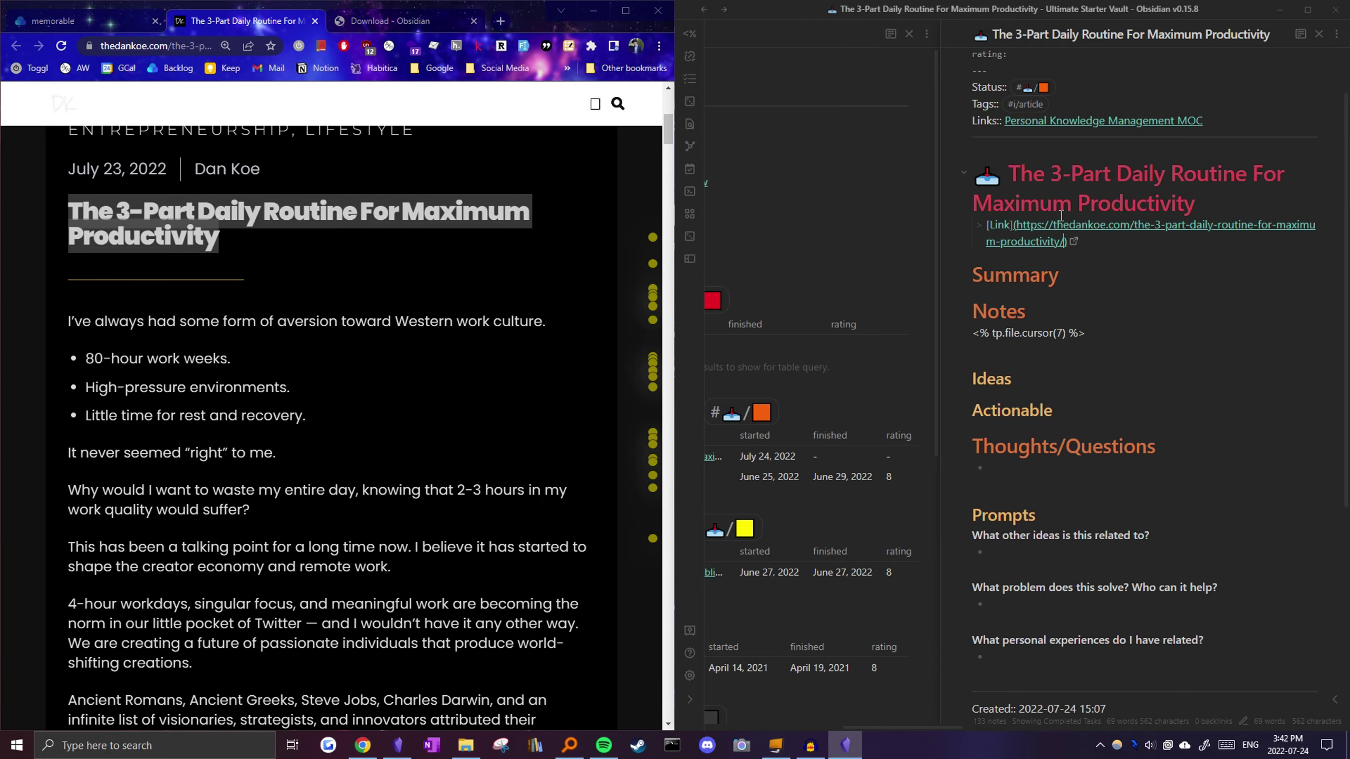
key(Down)
key(Down)
scroll(481, 300, down, 10)
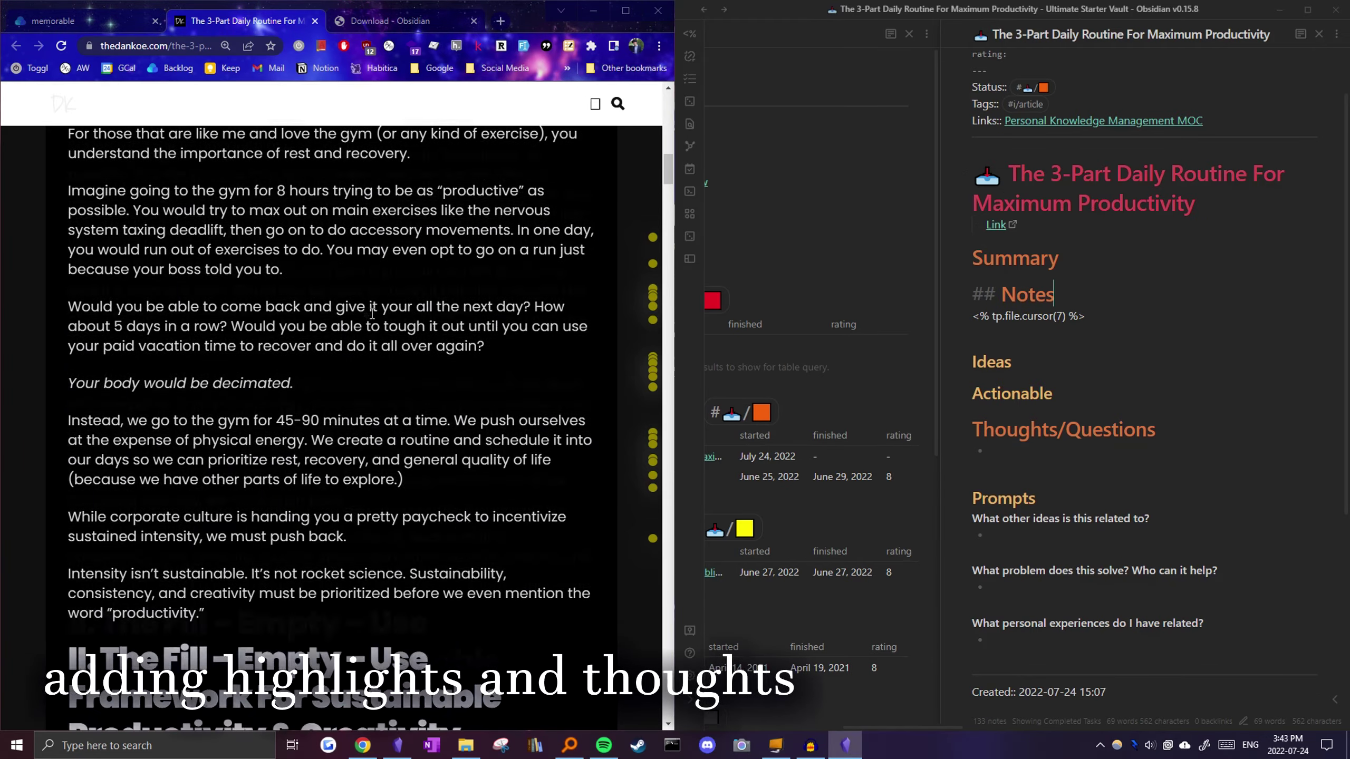
scroll(364, 314, down, 15)
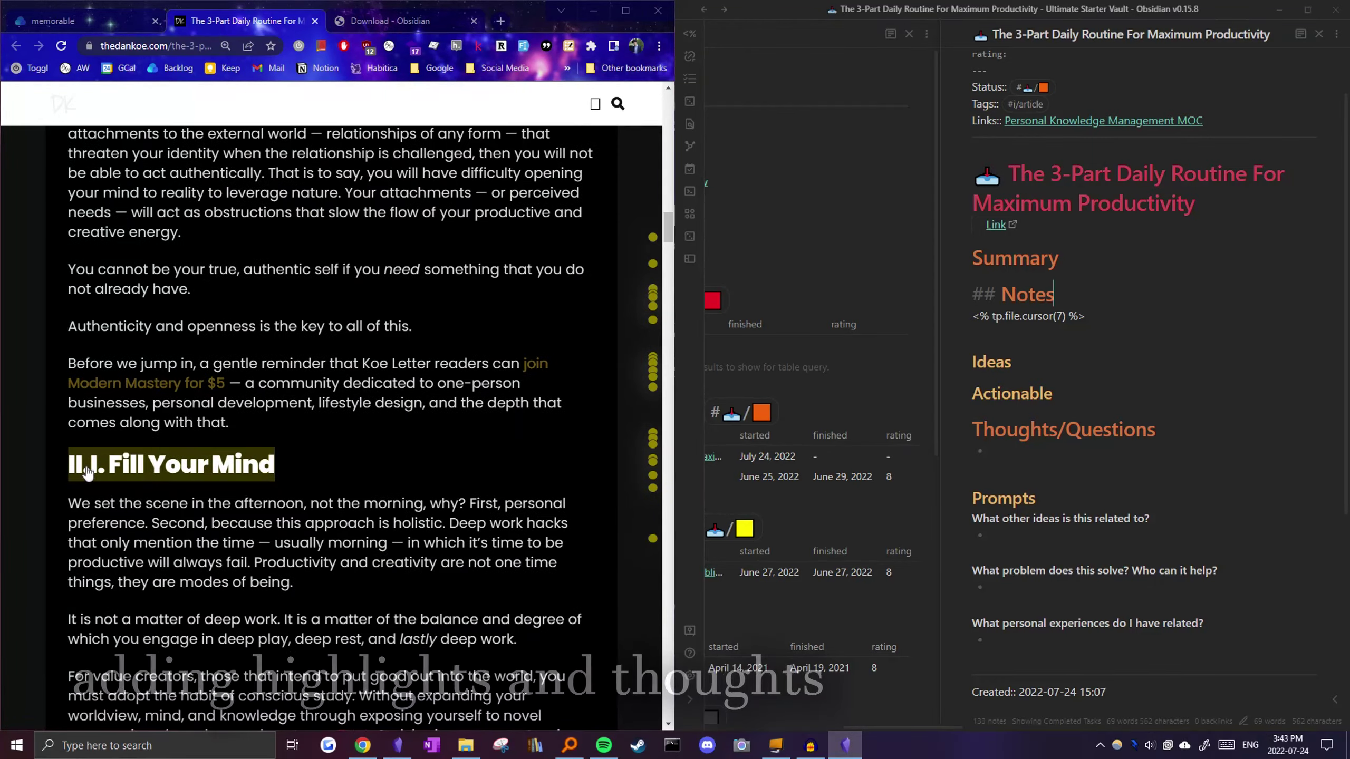
scroll(87, 472, down, 10)
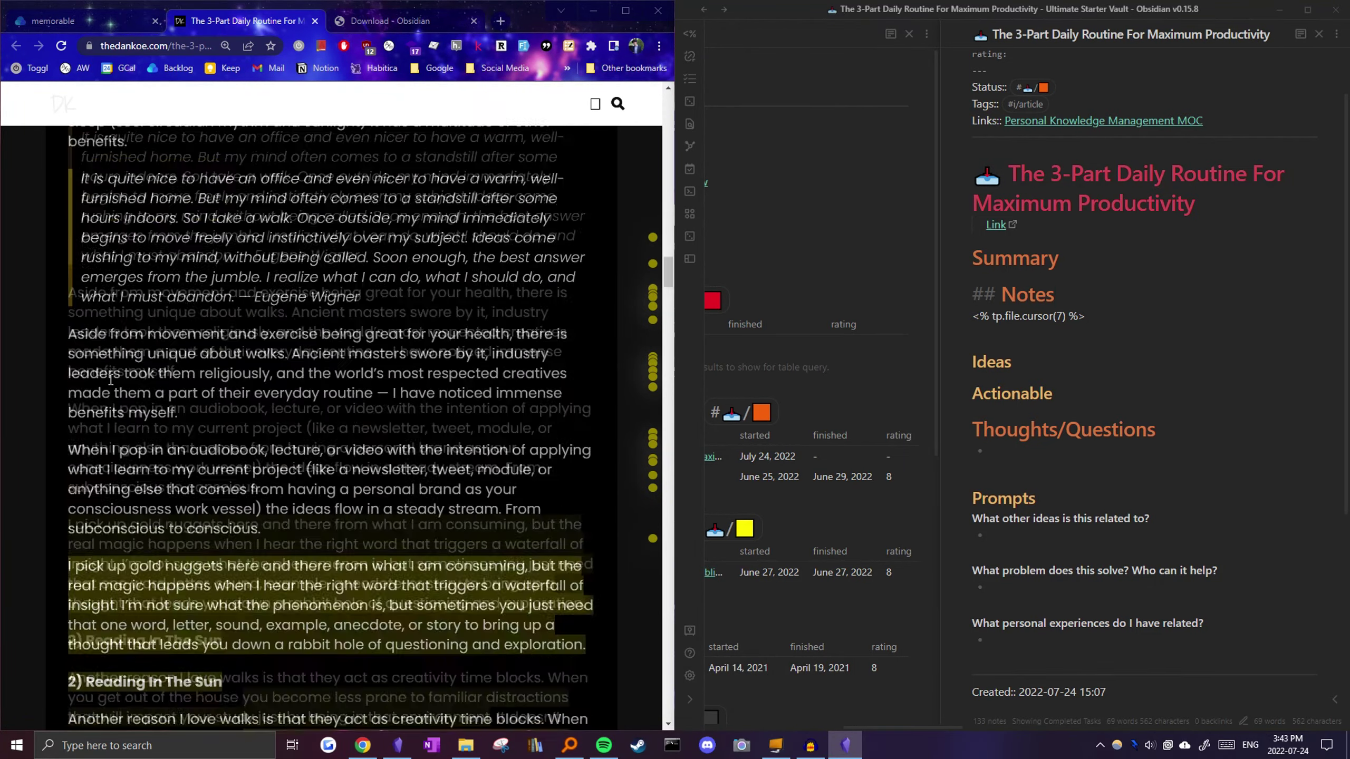
scroll(110, 379, down, 5)
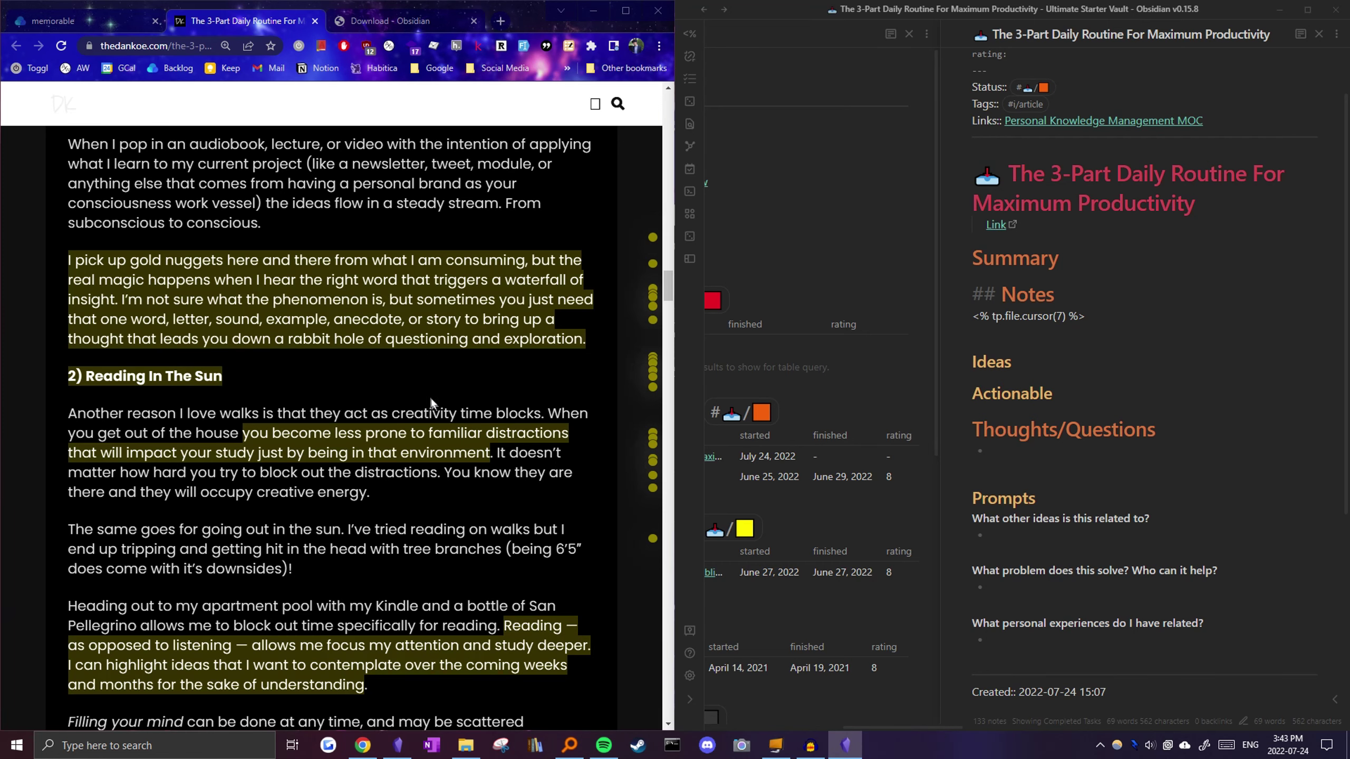
scroll(430, 404, down, 1)
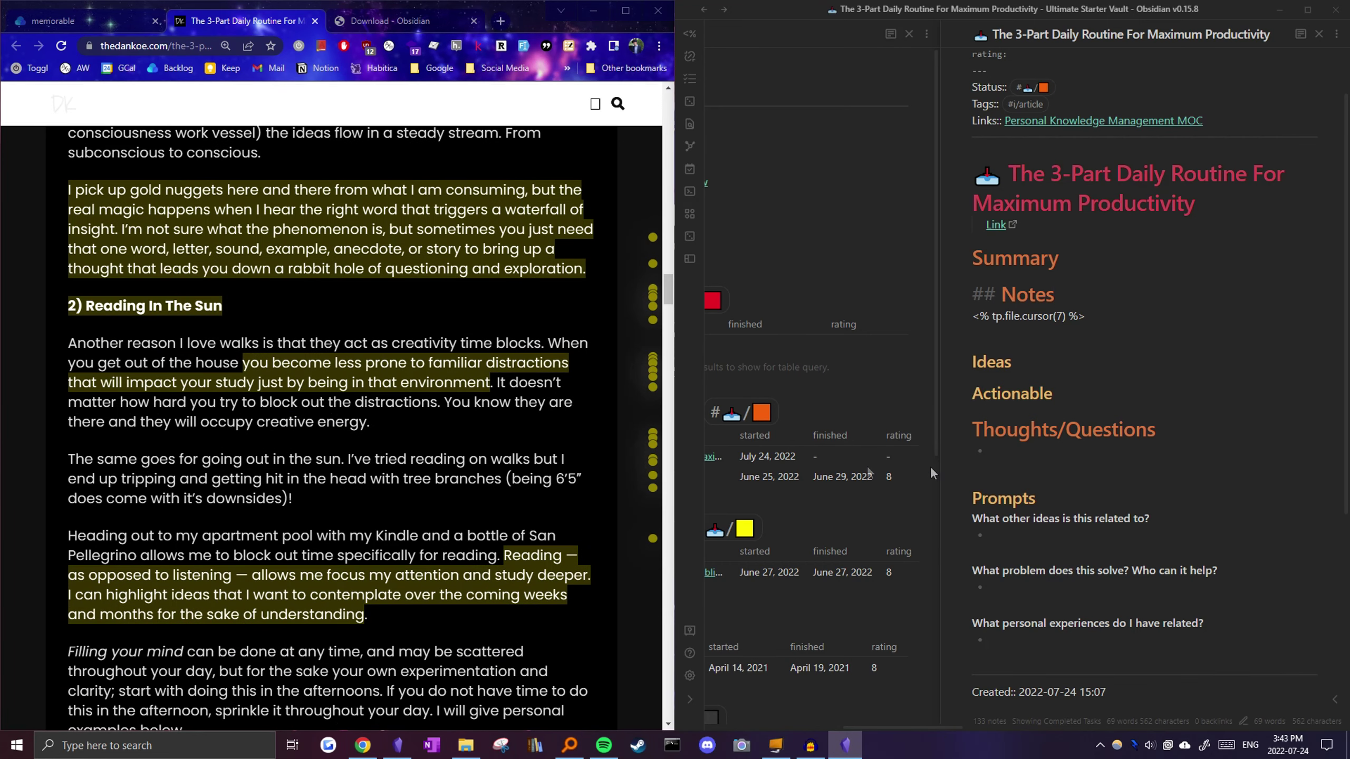
click(1026, 456)
- Search community plugins for 'pocket' and 'readw', viewing Pocket integration and Readwise Official details
click(689, 675)
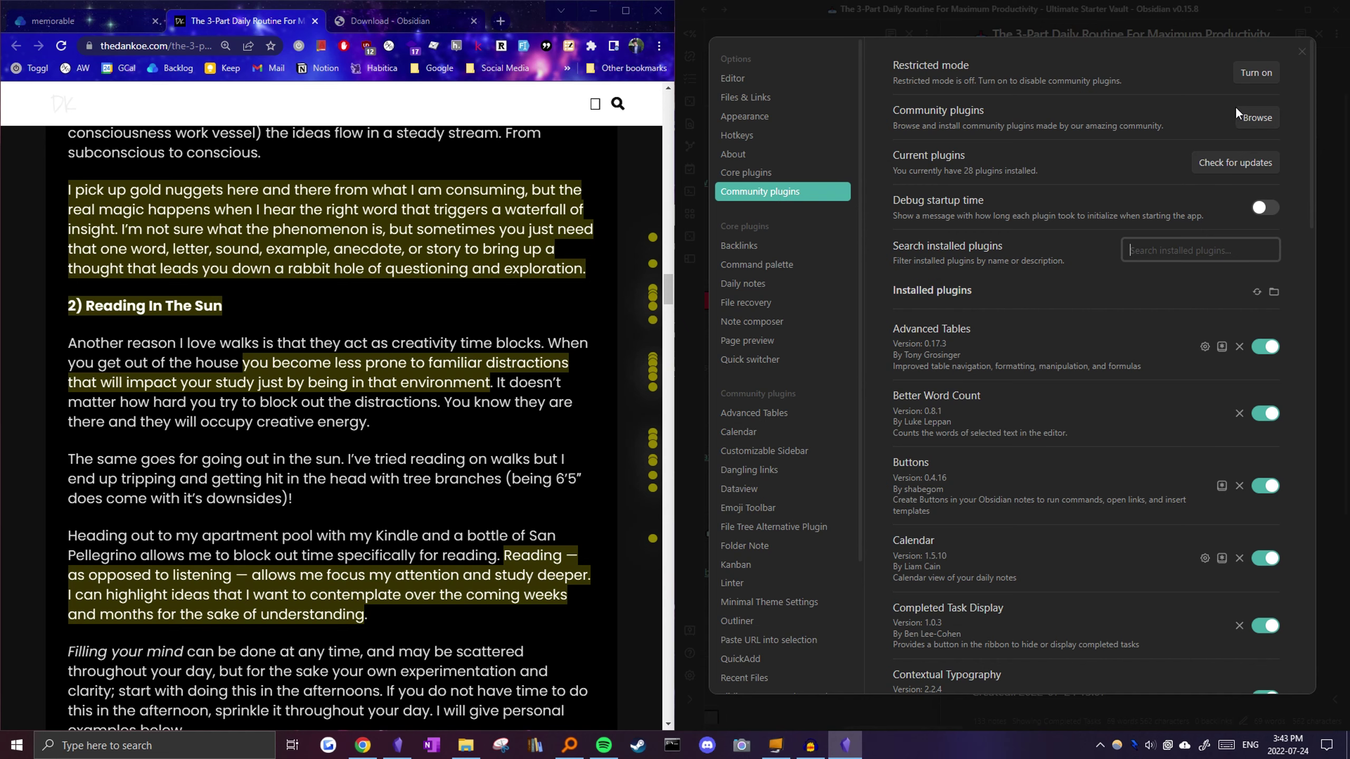
click(1252, 116)
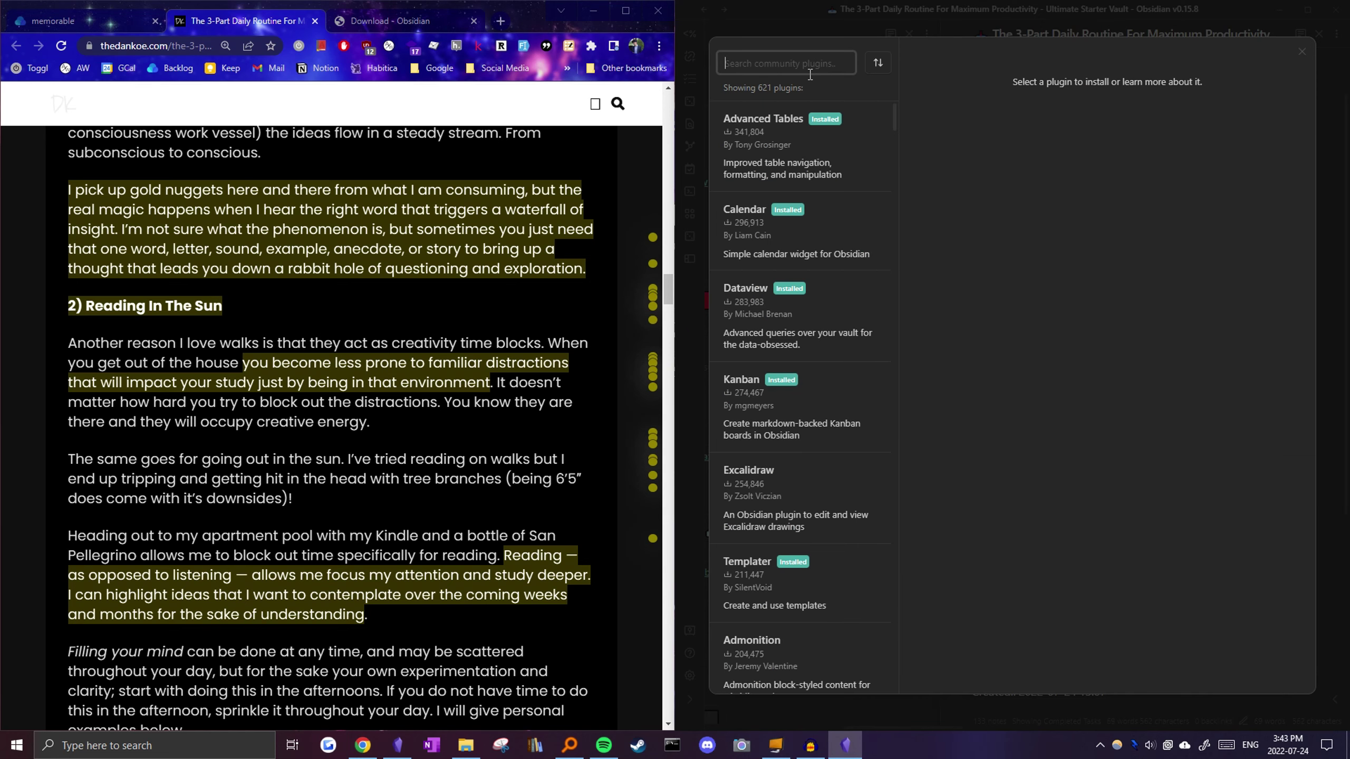
text(pocket)
click(792, 136)
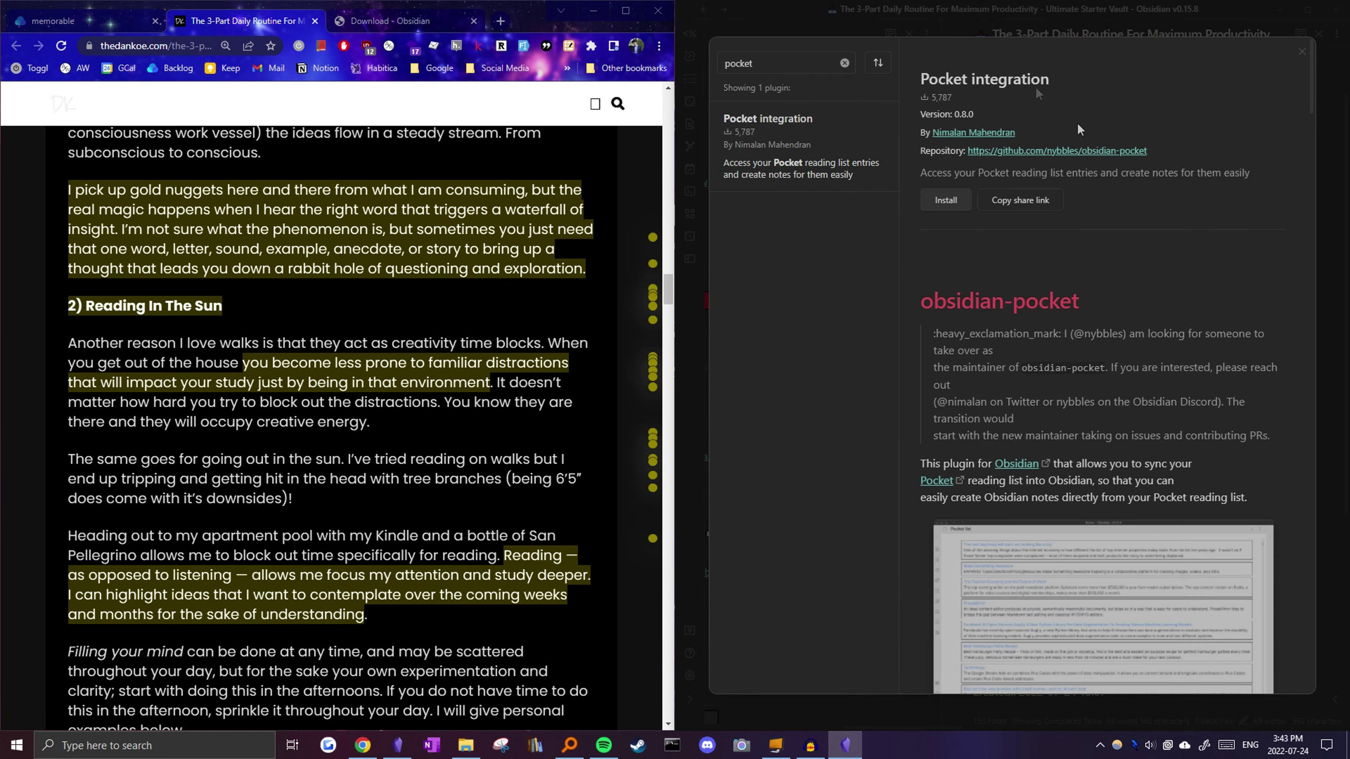
click(847, 61)
text(read)
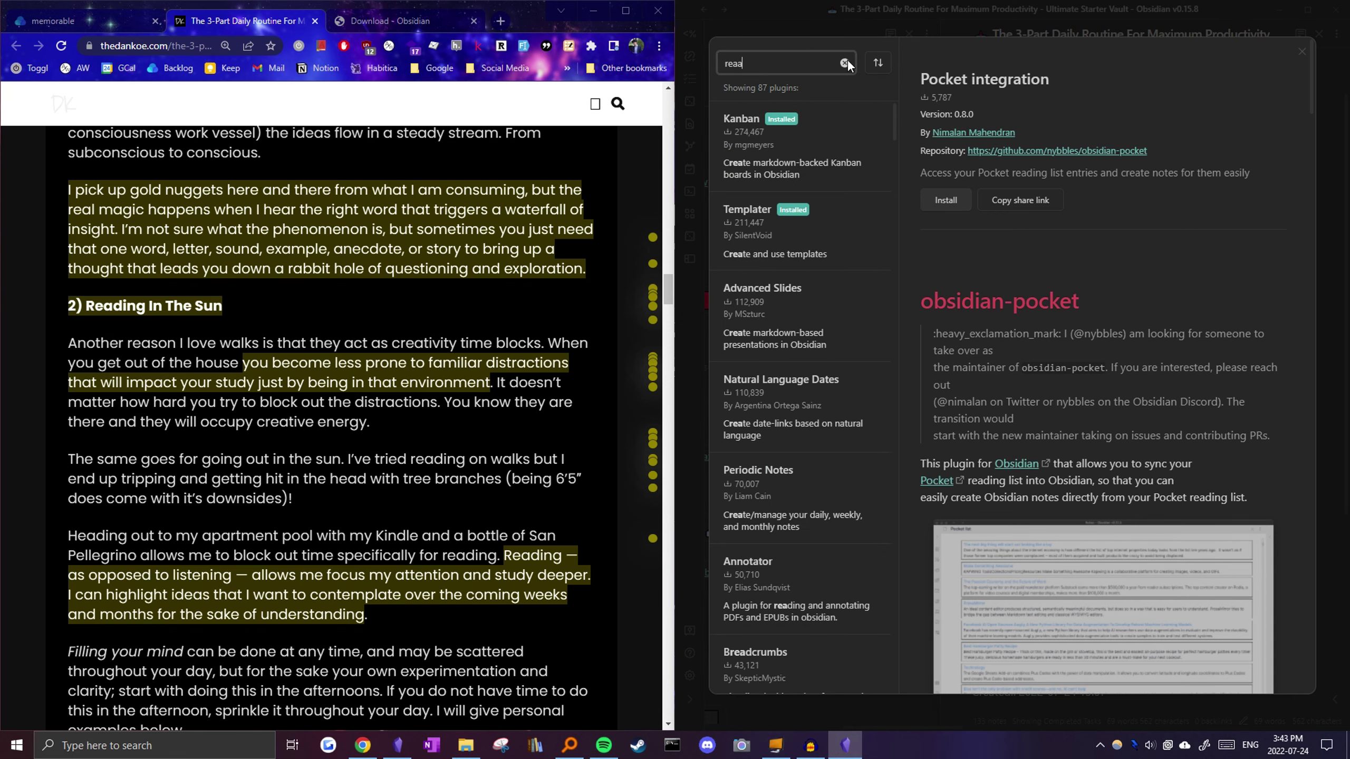
text(w)
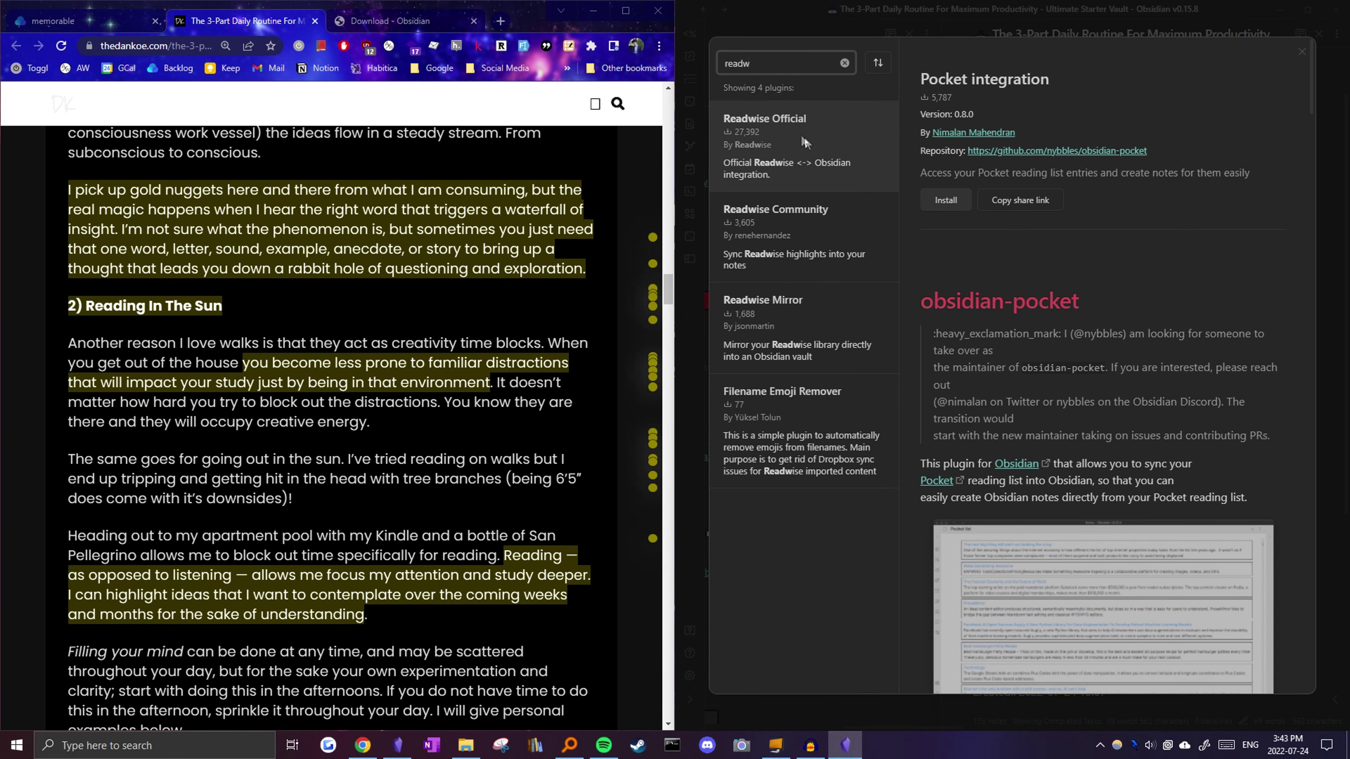
click(803, 136)
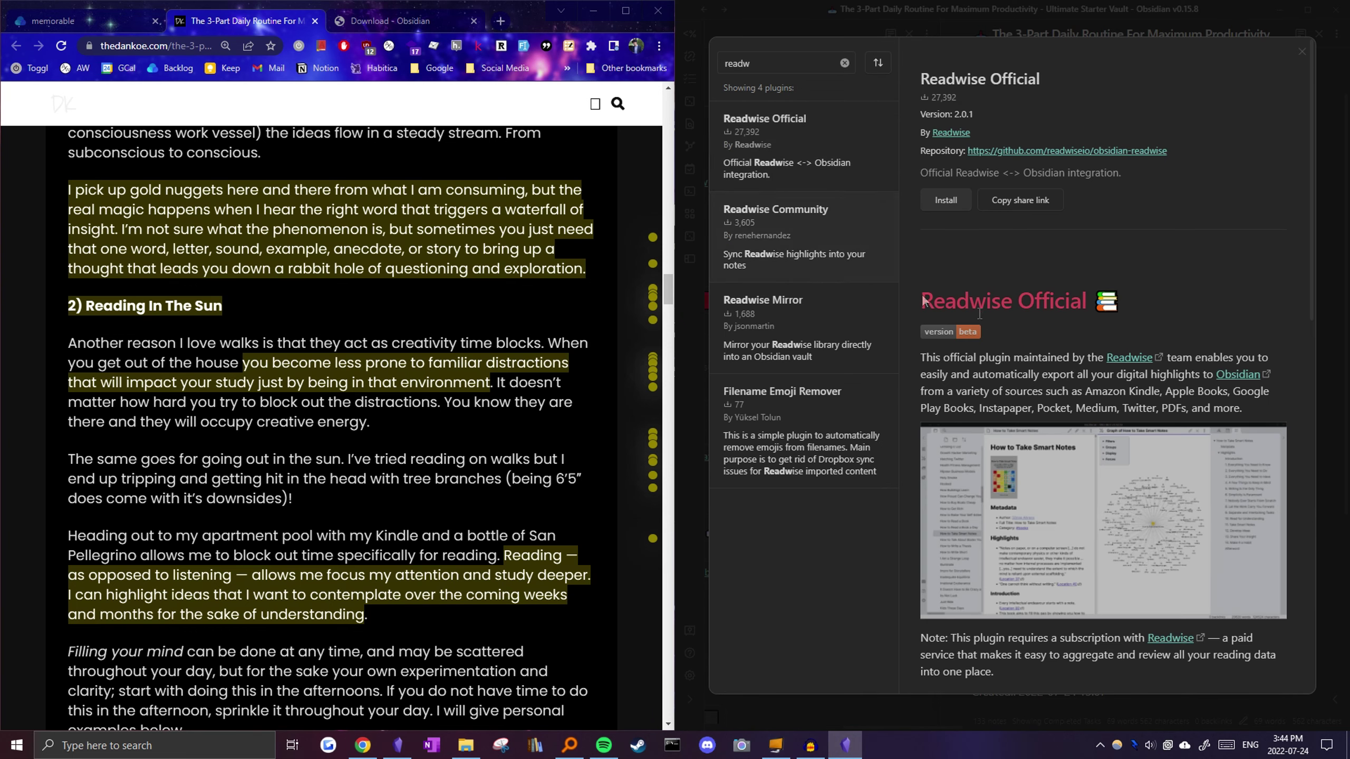
click(1300, 51)
scroll(436, 127, up, 3)
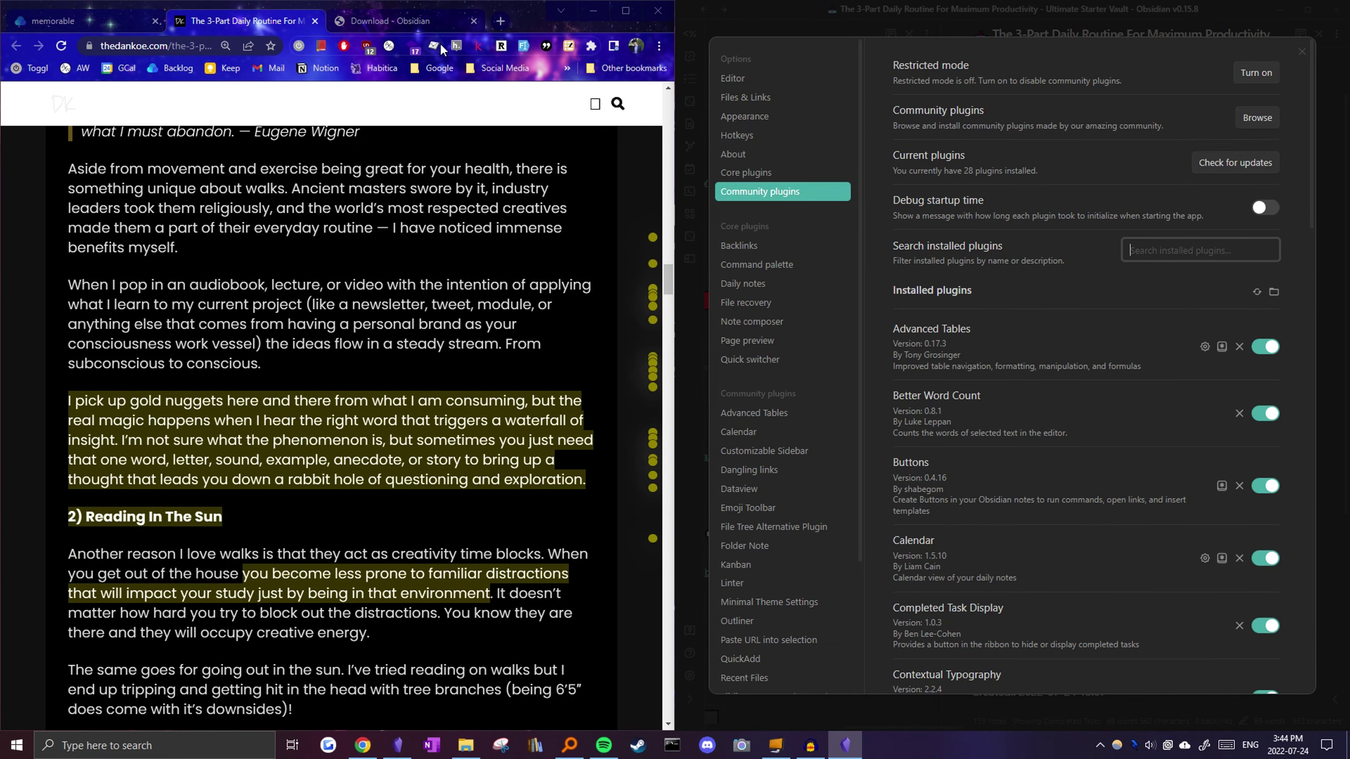
- Close the settings and bring up the article's saved highlights in Raindrop.io
click(1301, 52)
key(ctrl+shift+e)
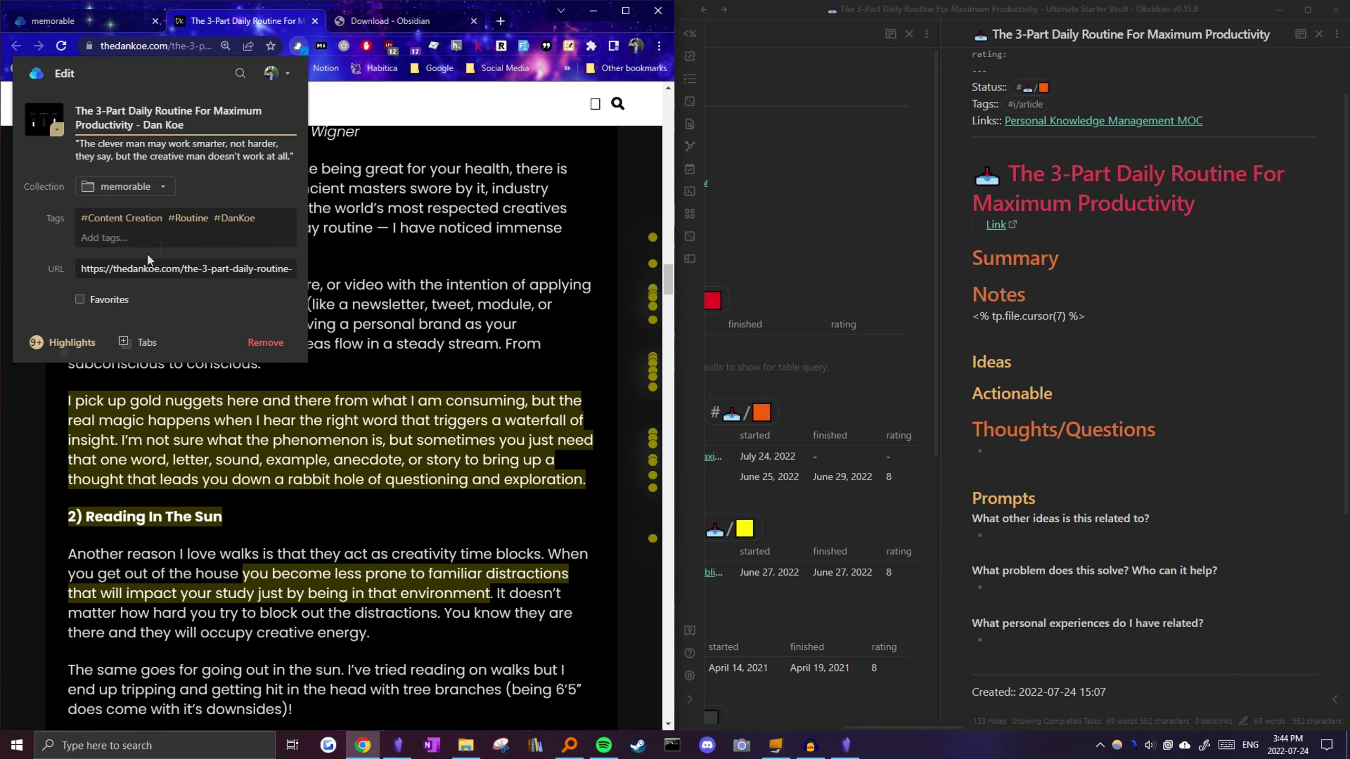
click(63, 342)
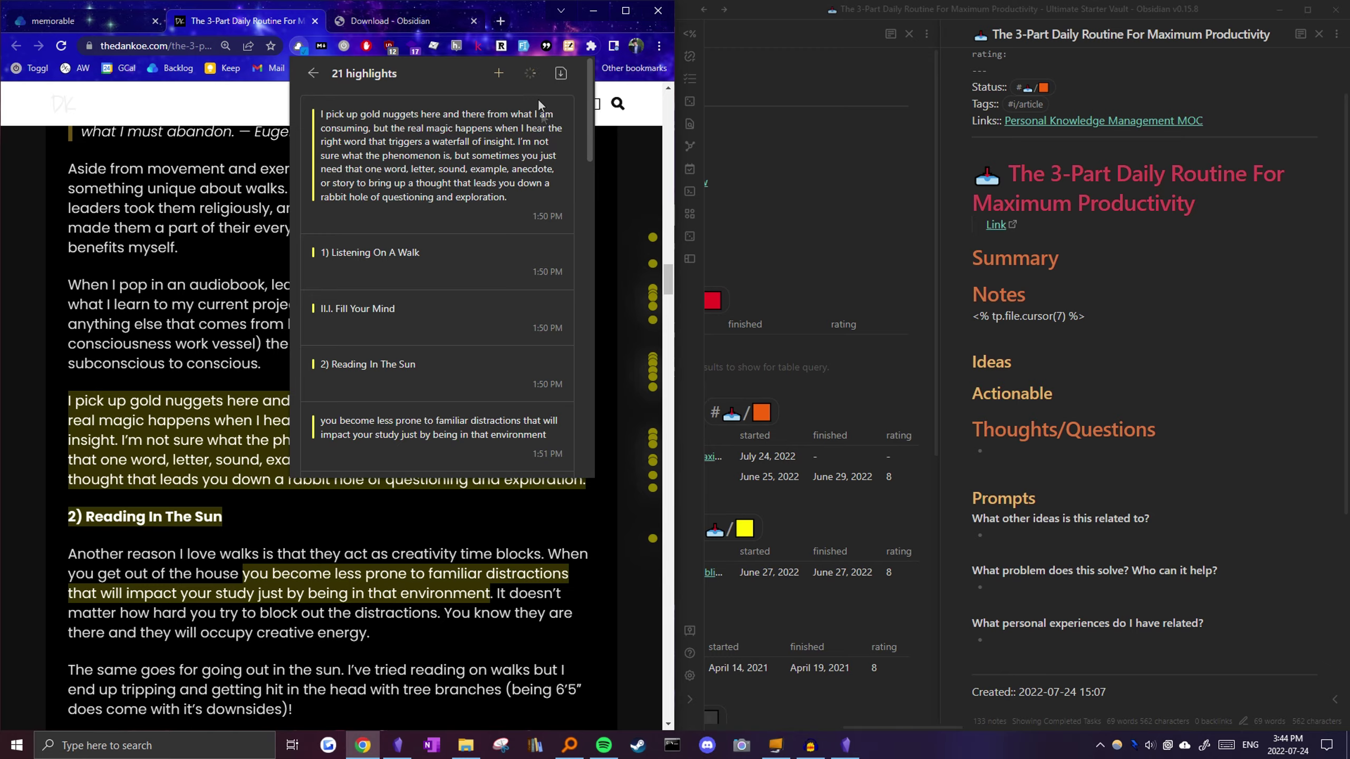
scroll(1081, 308, down, 2)
scroll(1080, 309, down, 2)
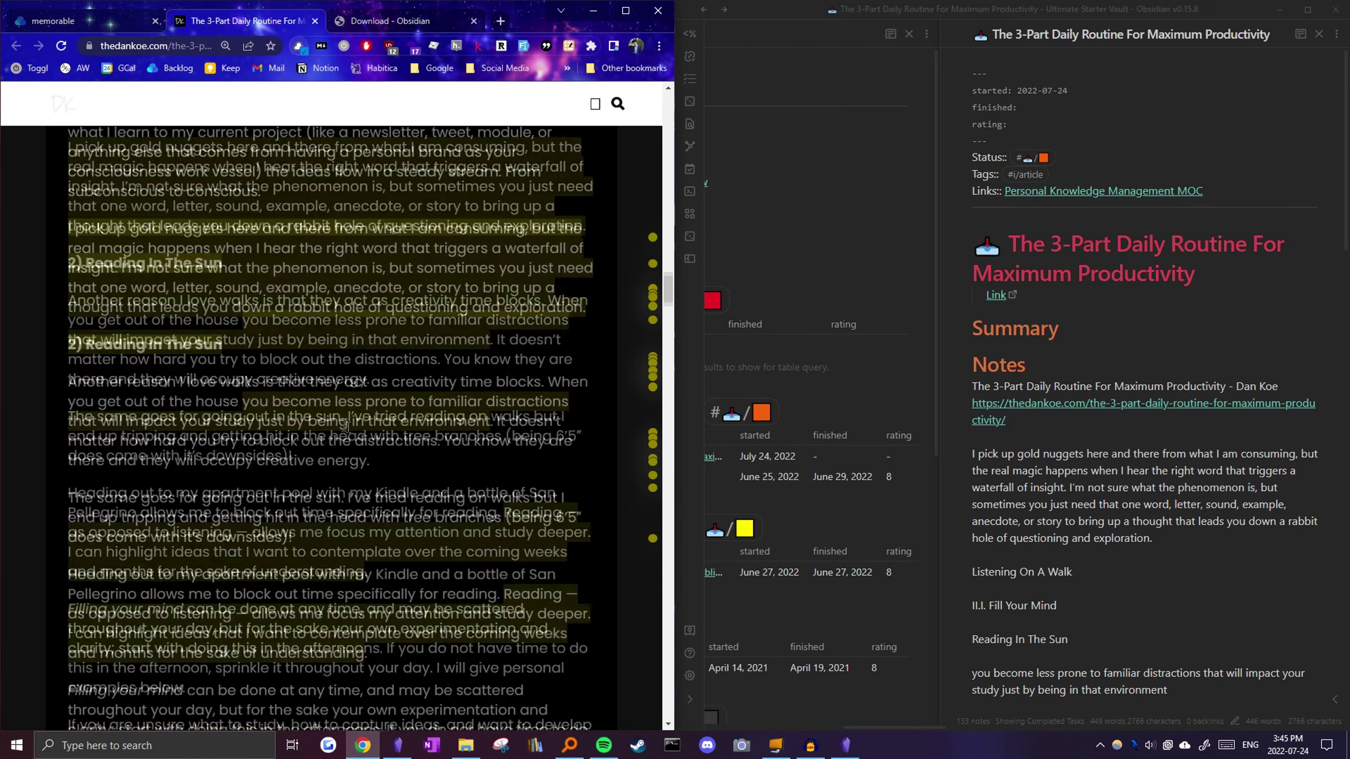
- Change the note's Status tag to yellow and set the finished date to 2022-07-24
click(1071, 164)
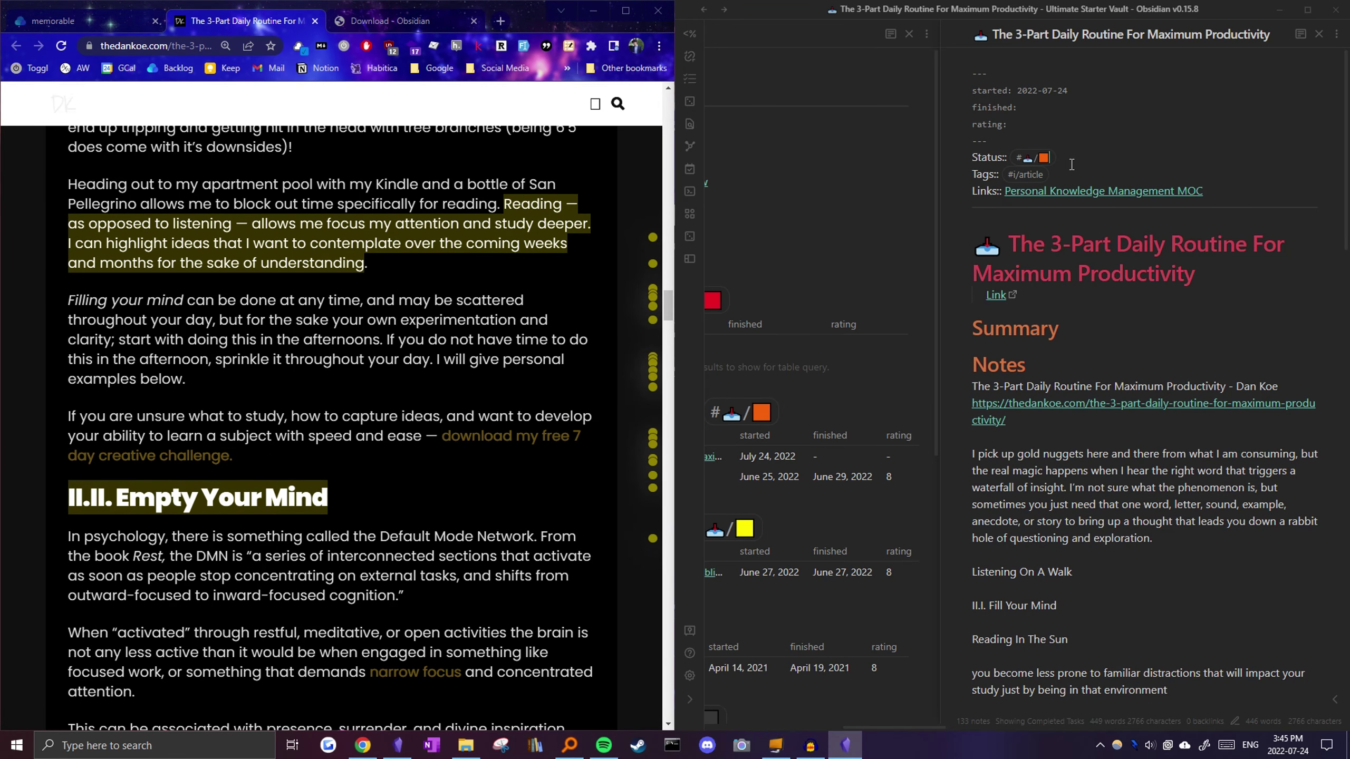
key(BackSpace)
key(Down)
key(Return)
drag(1069, 90, 1018, 92)
key(ctrl+c)
click(1041, 108)
key(ctrl+v)
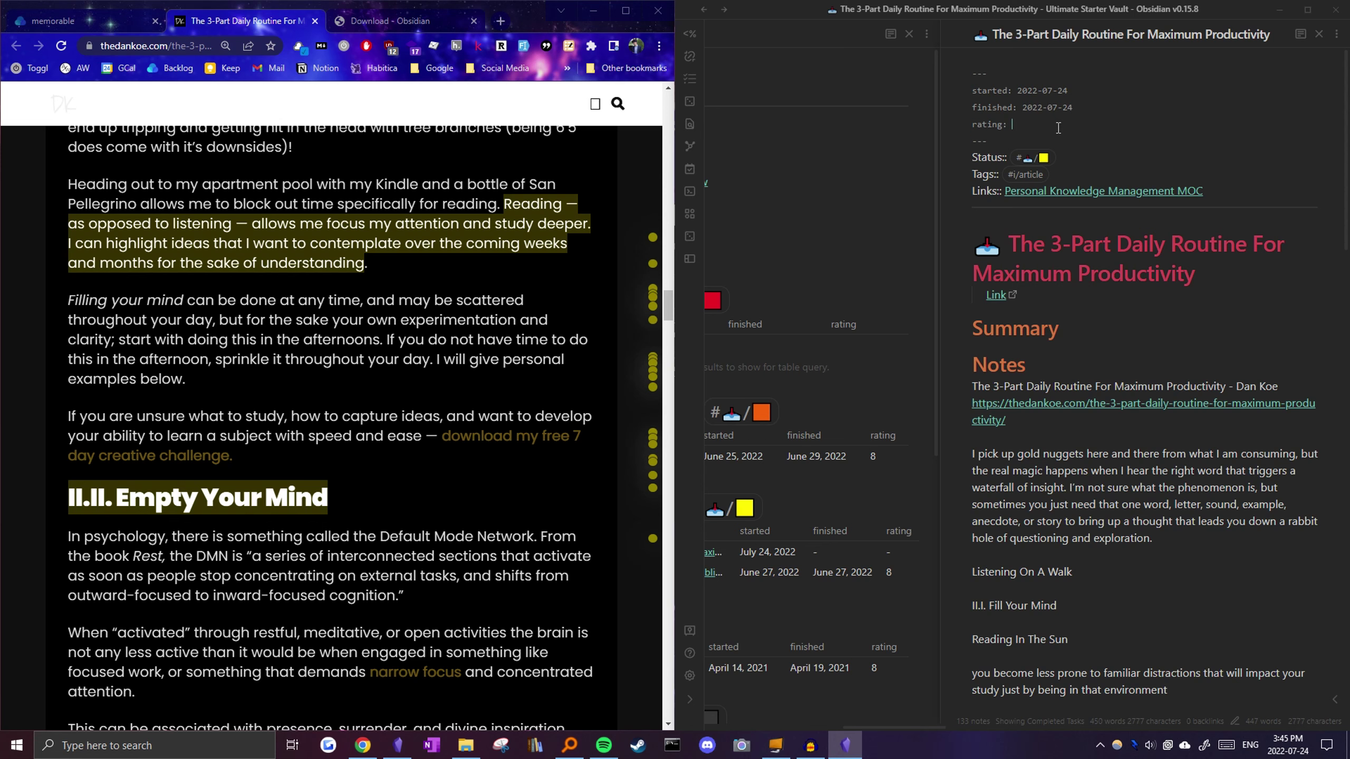
scroll(1084, 140, down, 10)
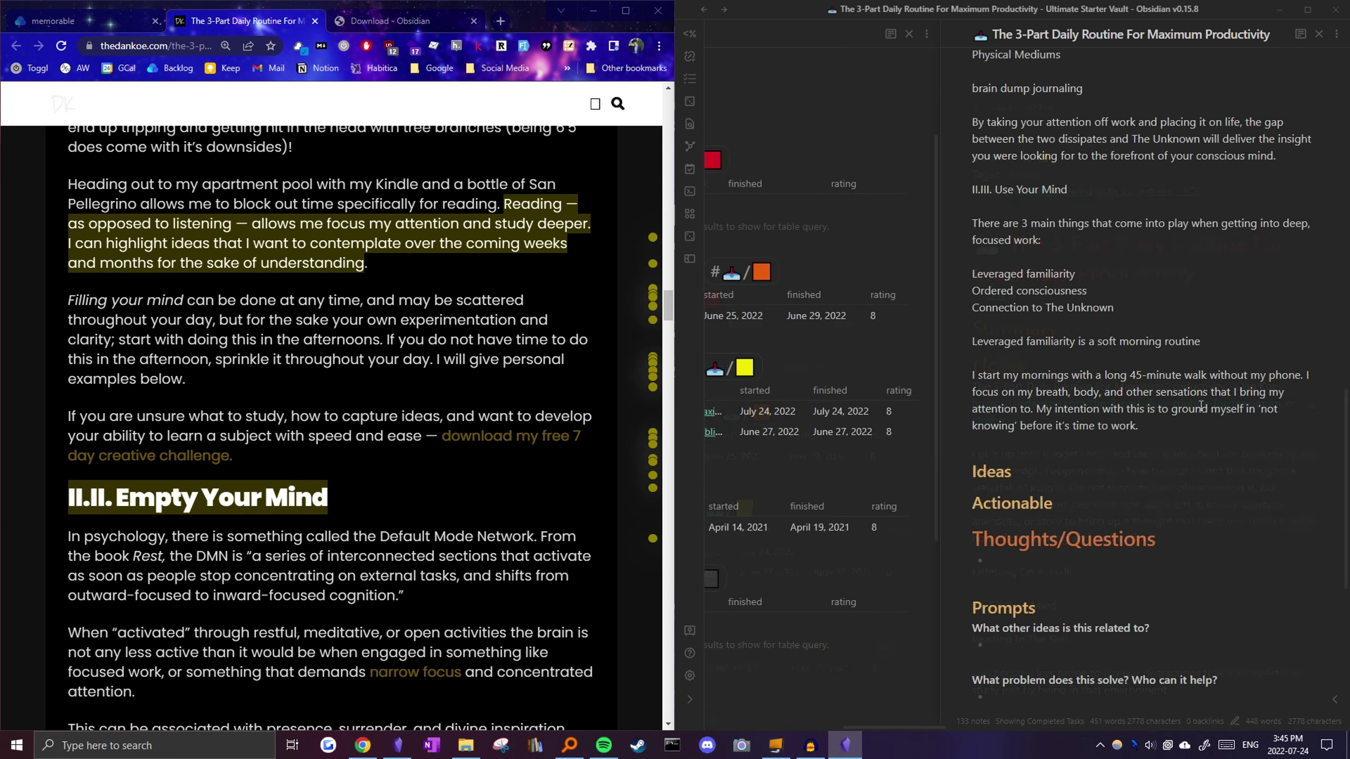
- Scroll through the article note and place the caret on its Notes heading
scroll(910, 403, left, 3)
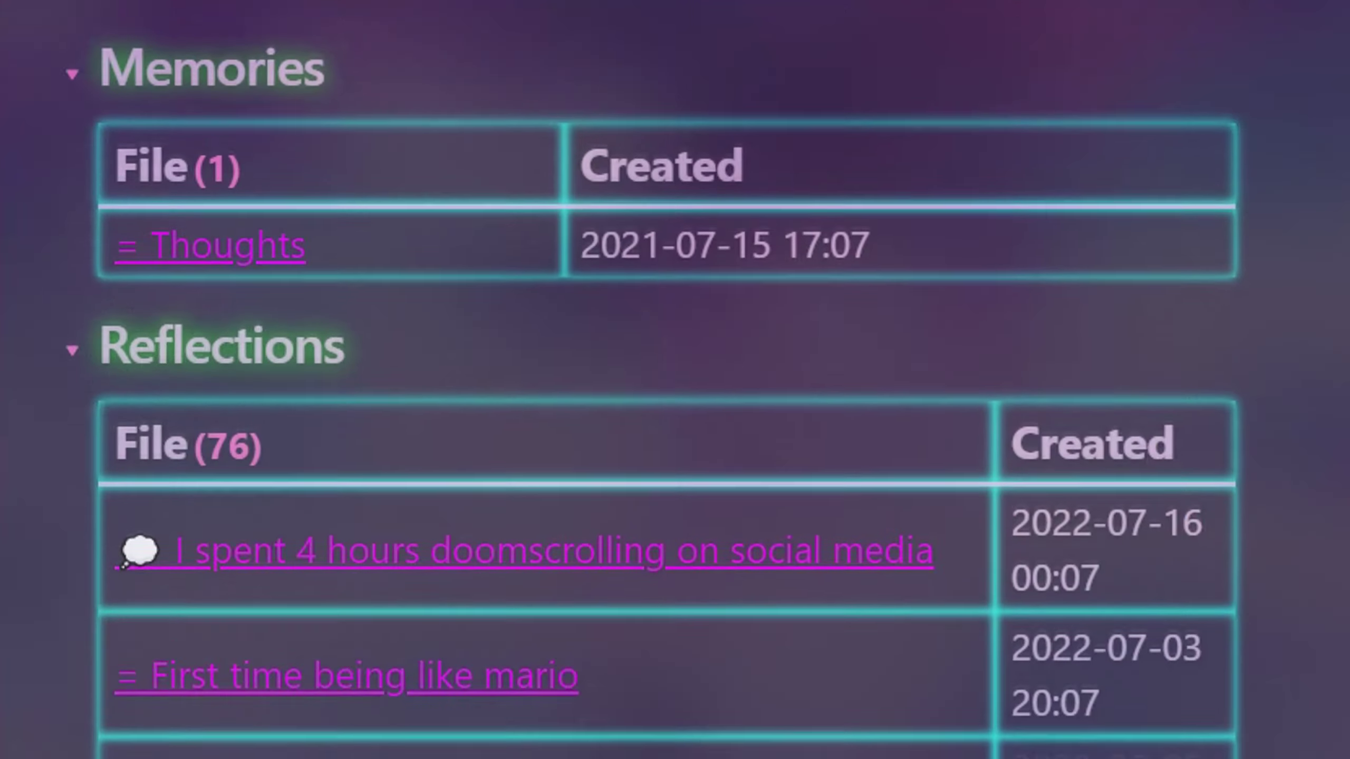
scroll(675, 380, down, 5)
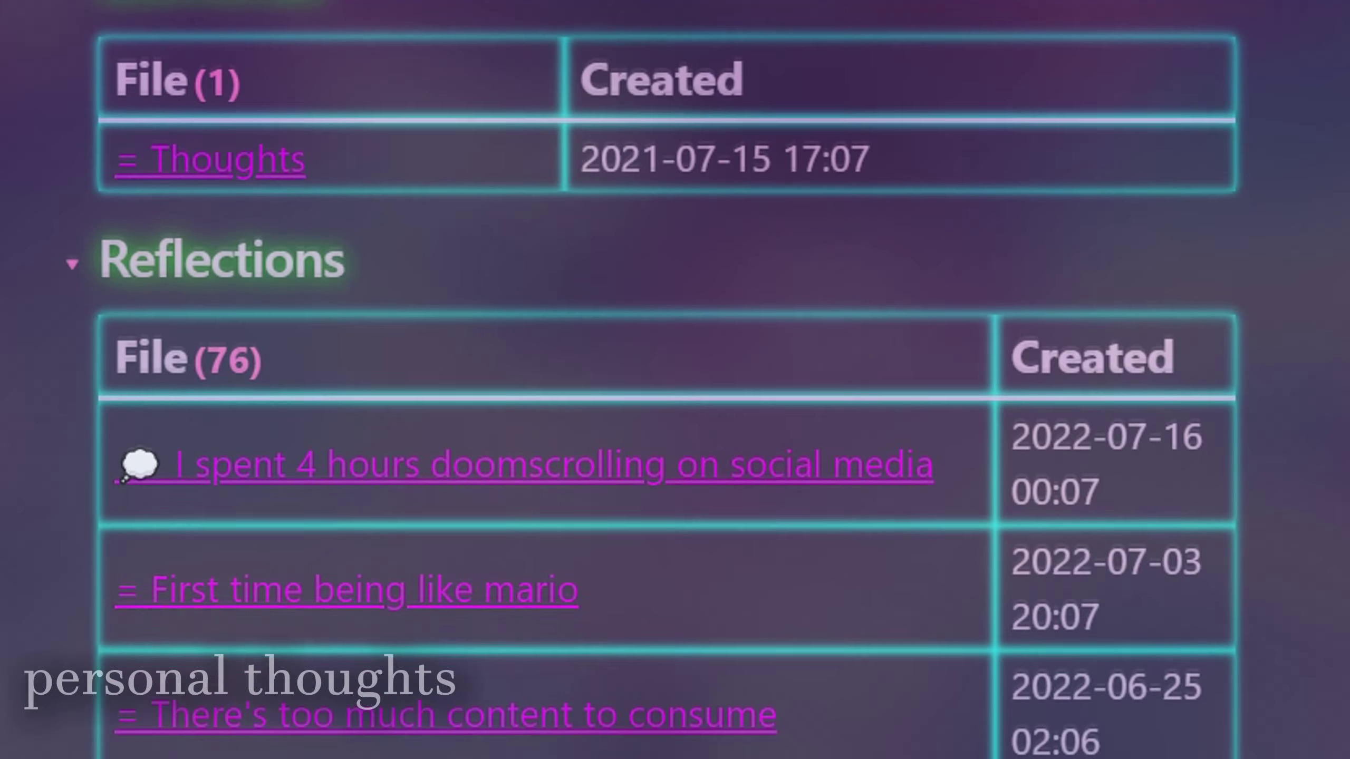
scroll(675, 380, down, 5)
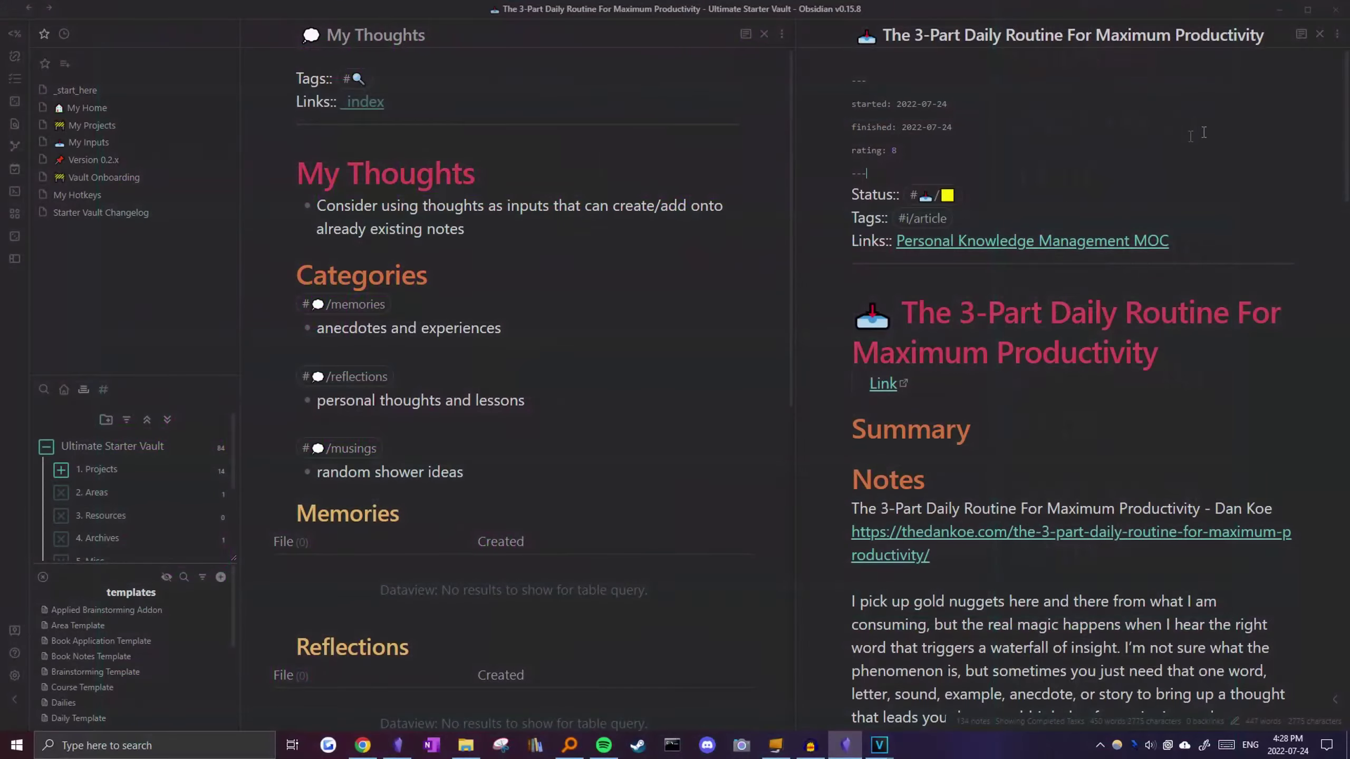
scroll(1033, 305, down, 4)
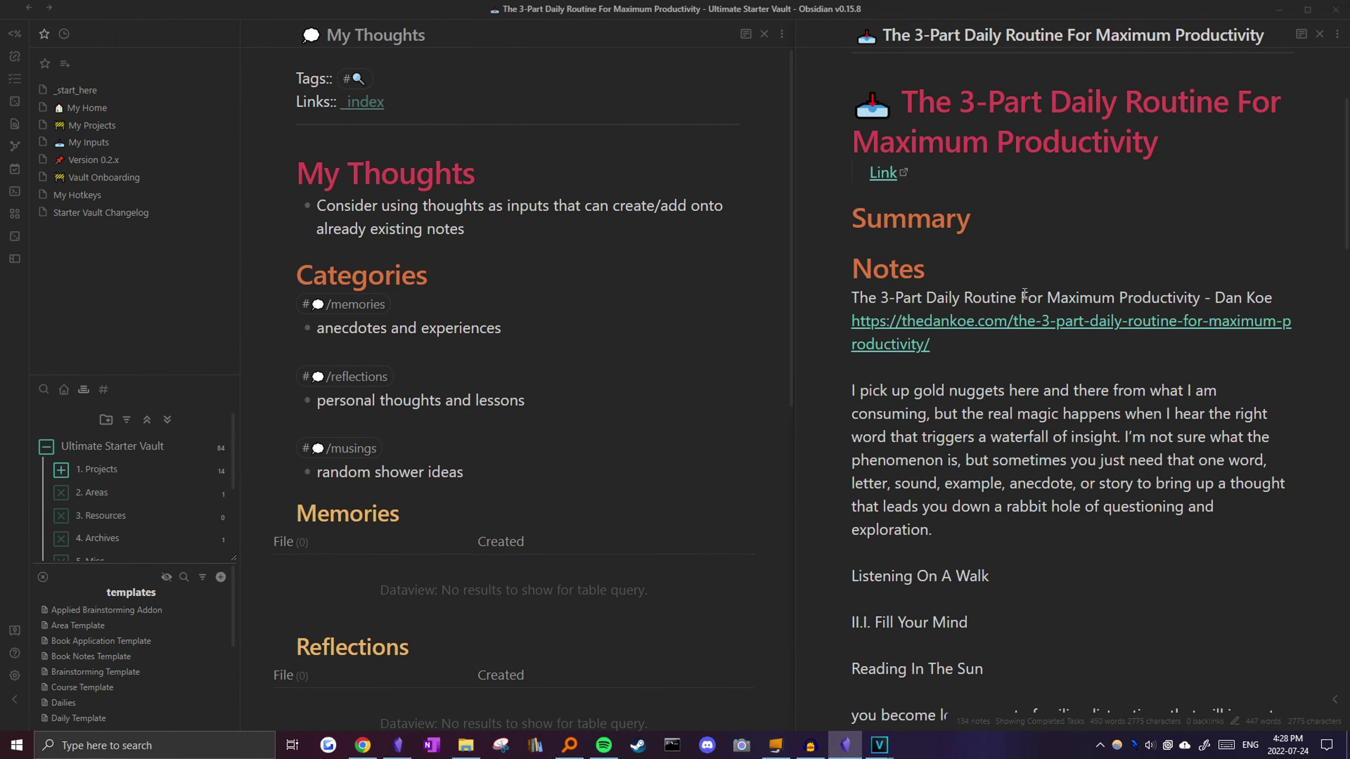
click(1040, 246)
- Create a thought note titled 'There is too much content to consume' via QuickAdd
key(ctrl+p)
text(thought)
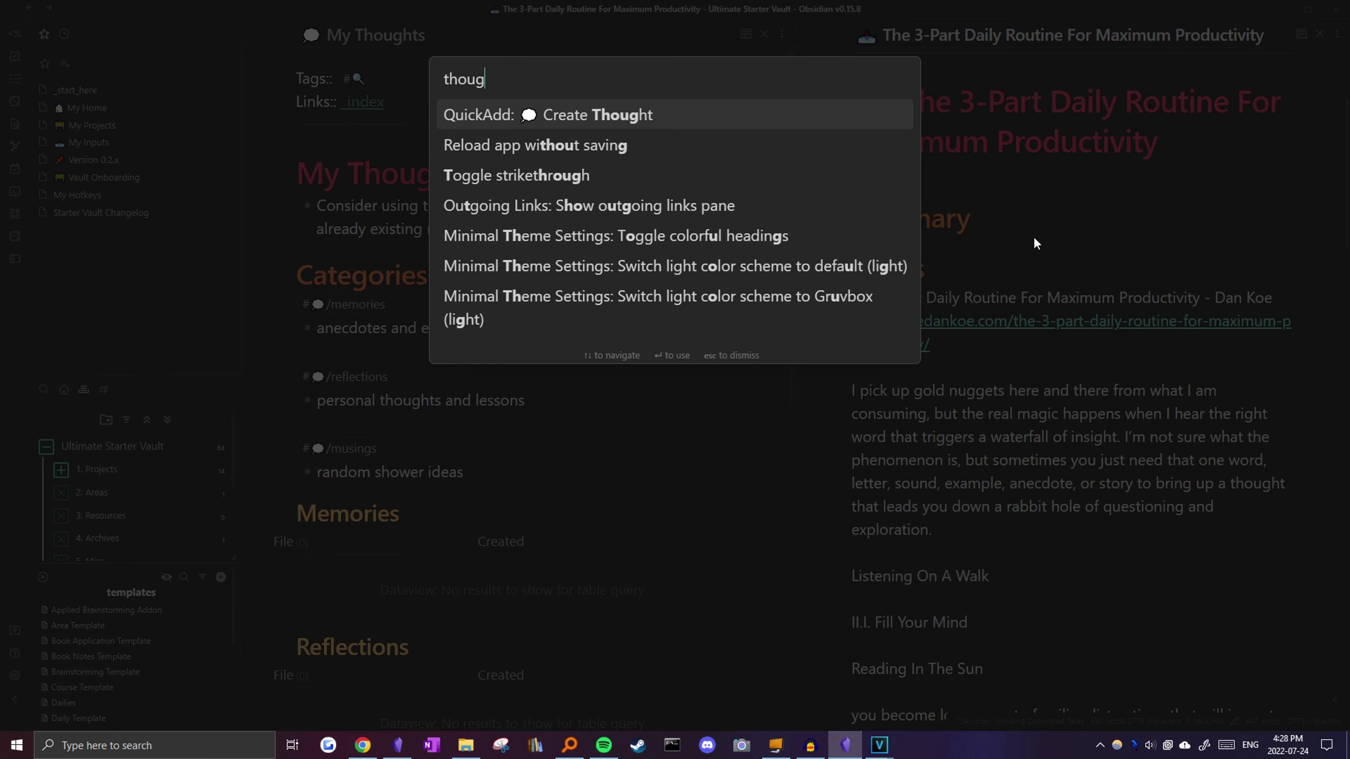
click(692, 121)
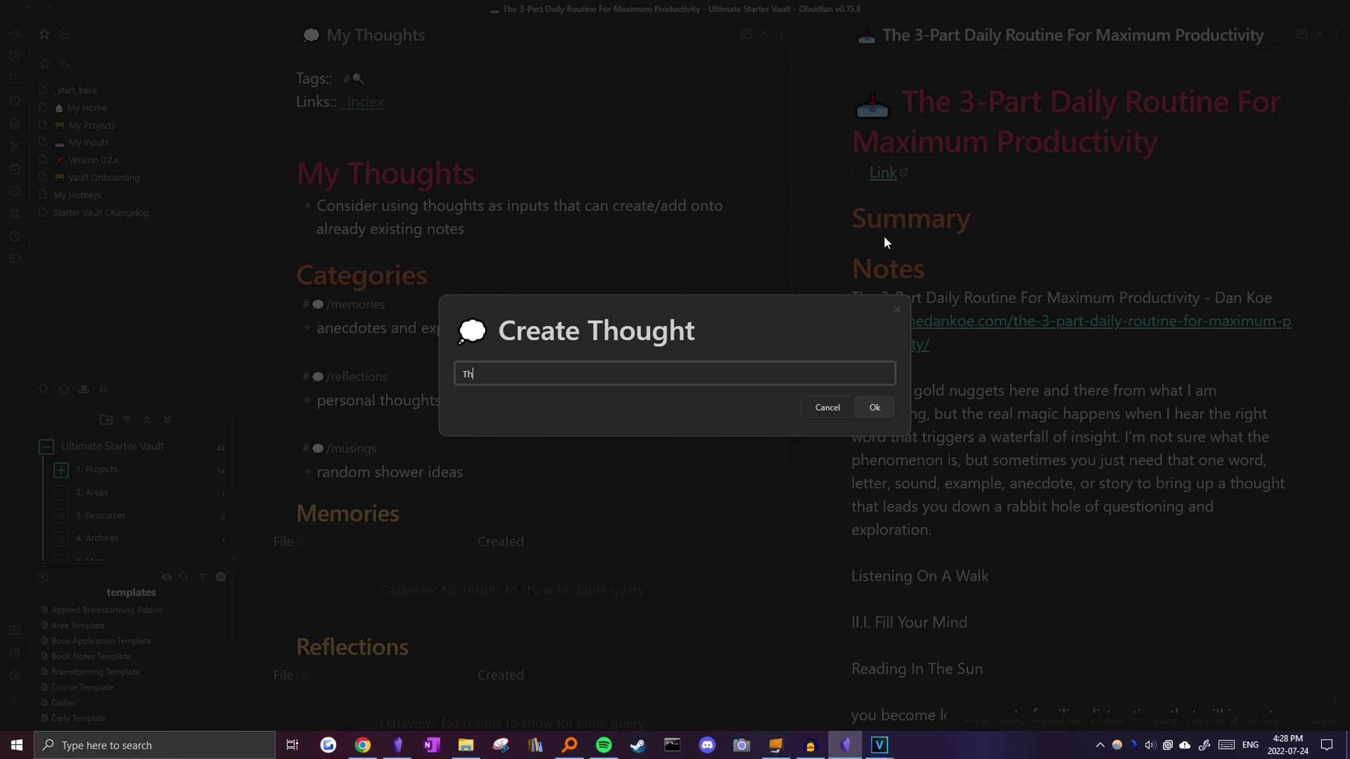
text(There is too much content to consume)
key(Return)
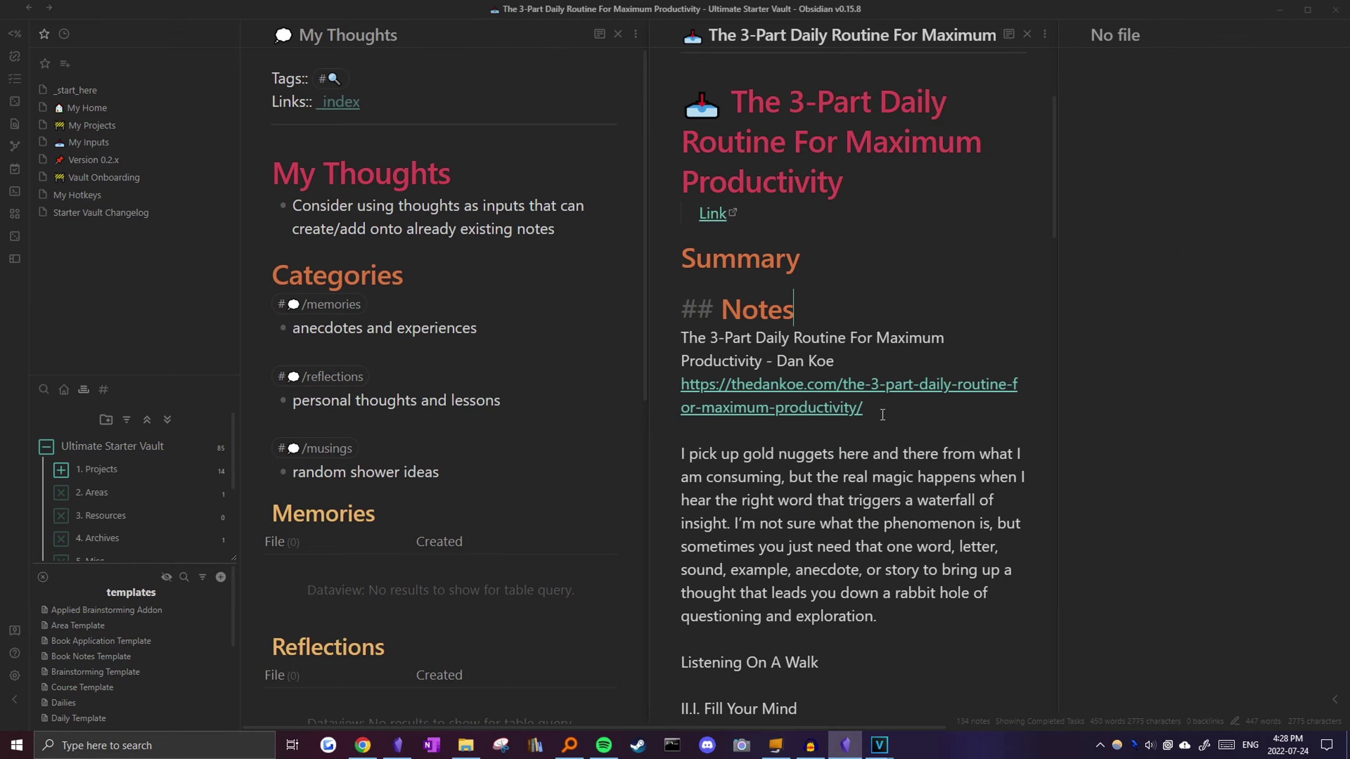
- Add a bullet linking the new thought under the article's Thoughts/Questions
scroll(903, 414, down, 15)
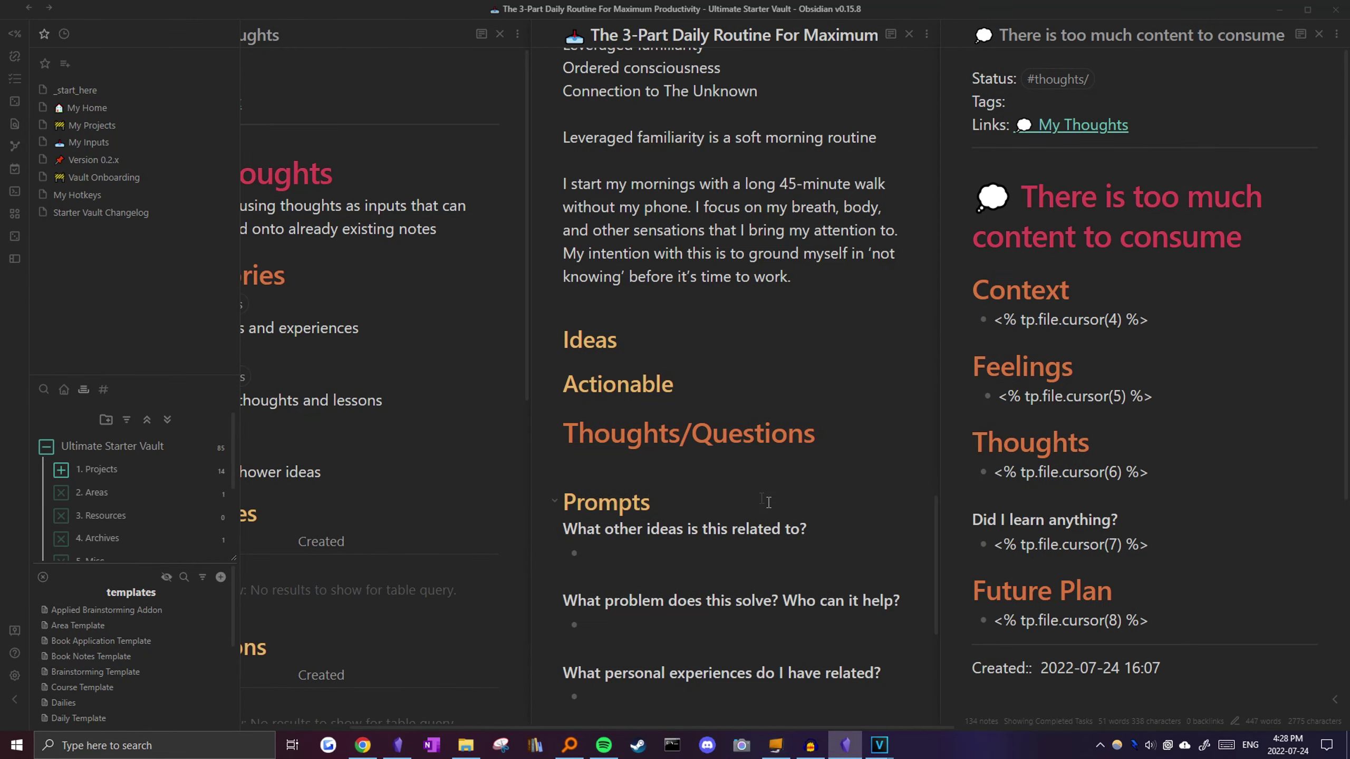
click(744, 469)
text(-)
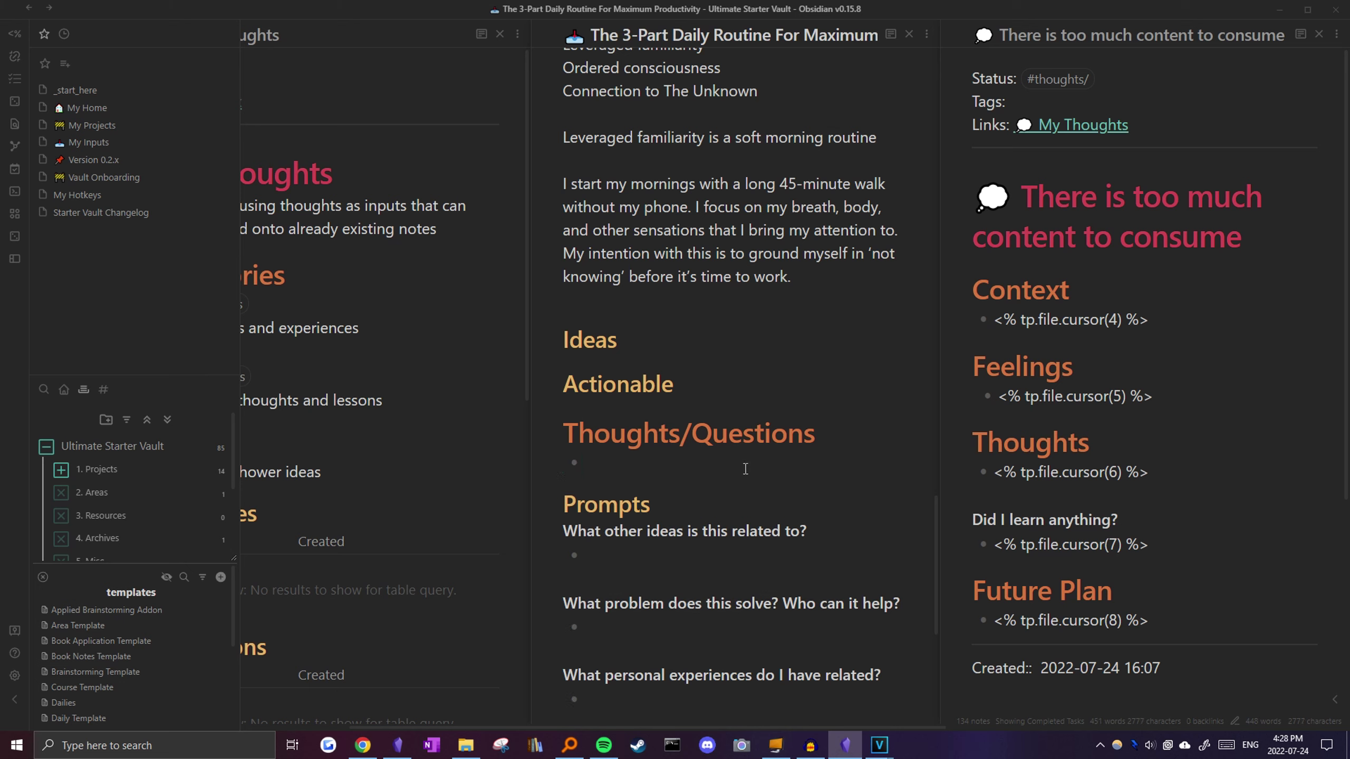
text(There is too much content to consume)
click(999, 296)
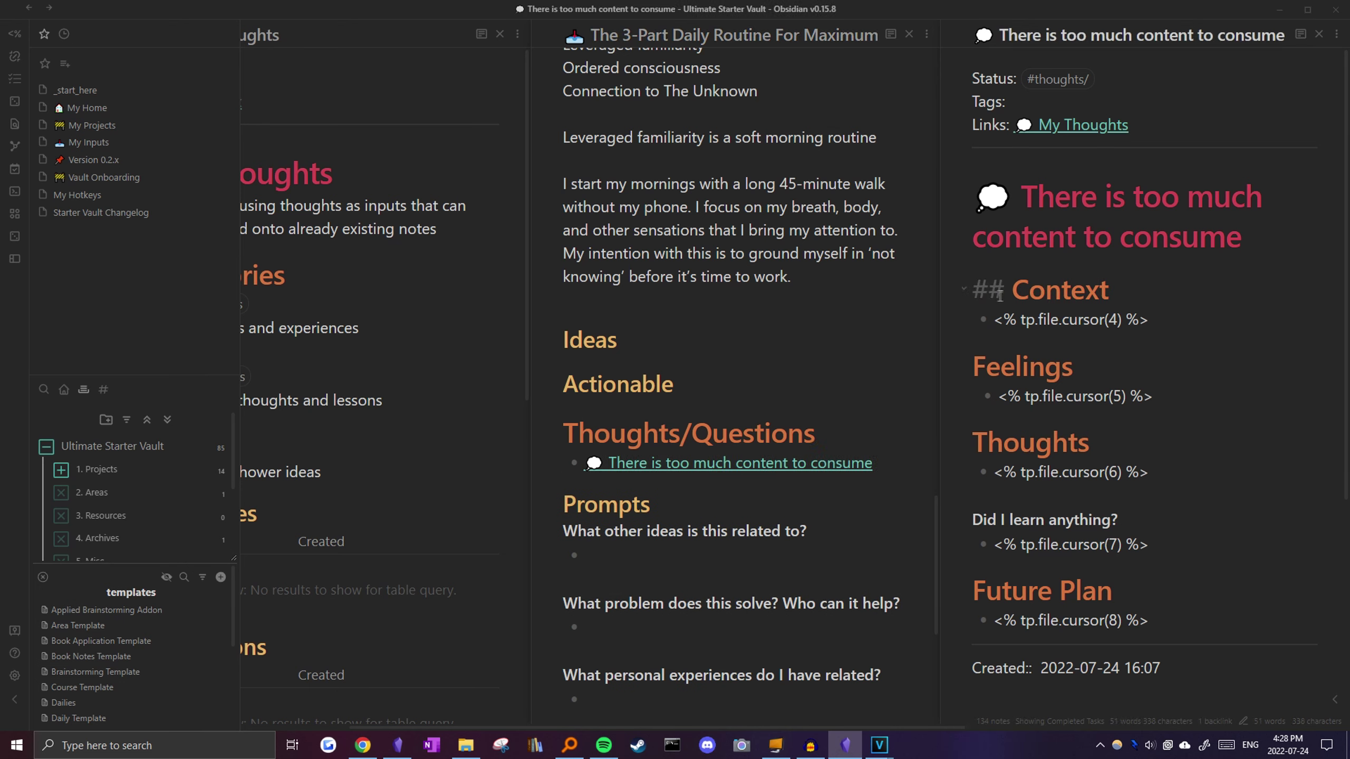
- Link the 3-Part Daily Routine article in the thought's Context section
click(1168, 483)
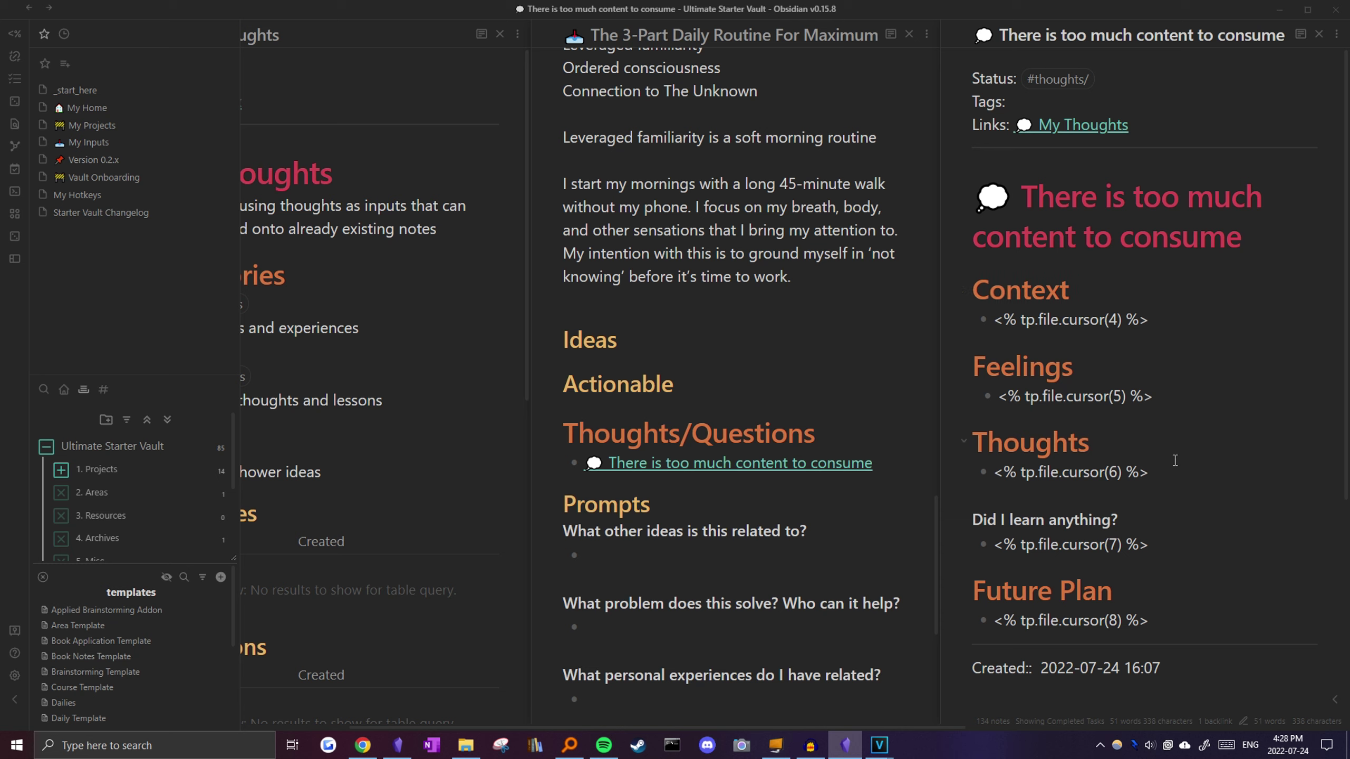
key(alt+Tab)
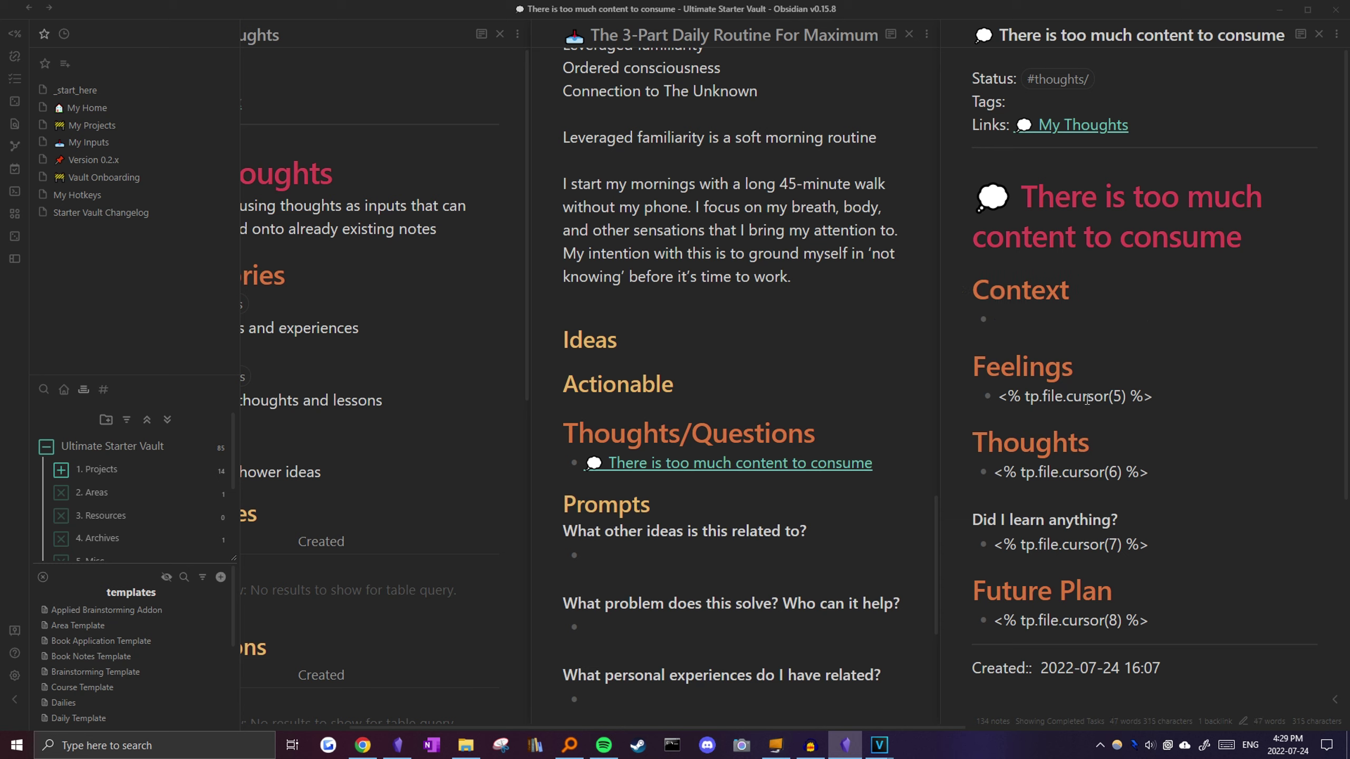
text([[)
key(Down)
key(Return)
- List Overwhelm and Intrigued under the thought's Feelings section
key(alt+Tab)
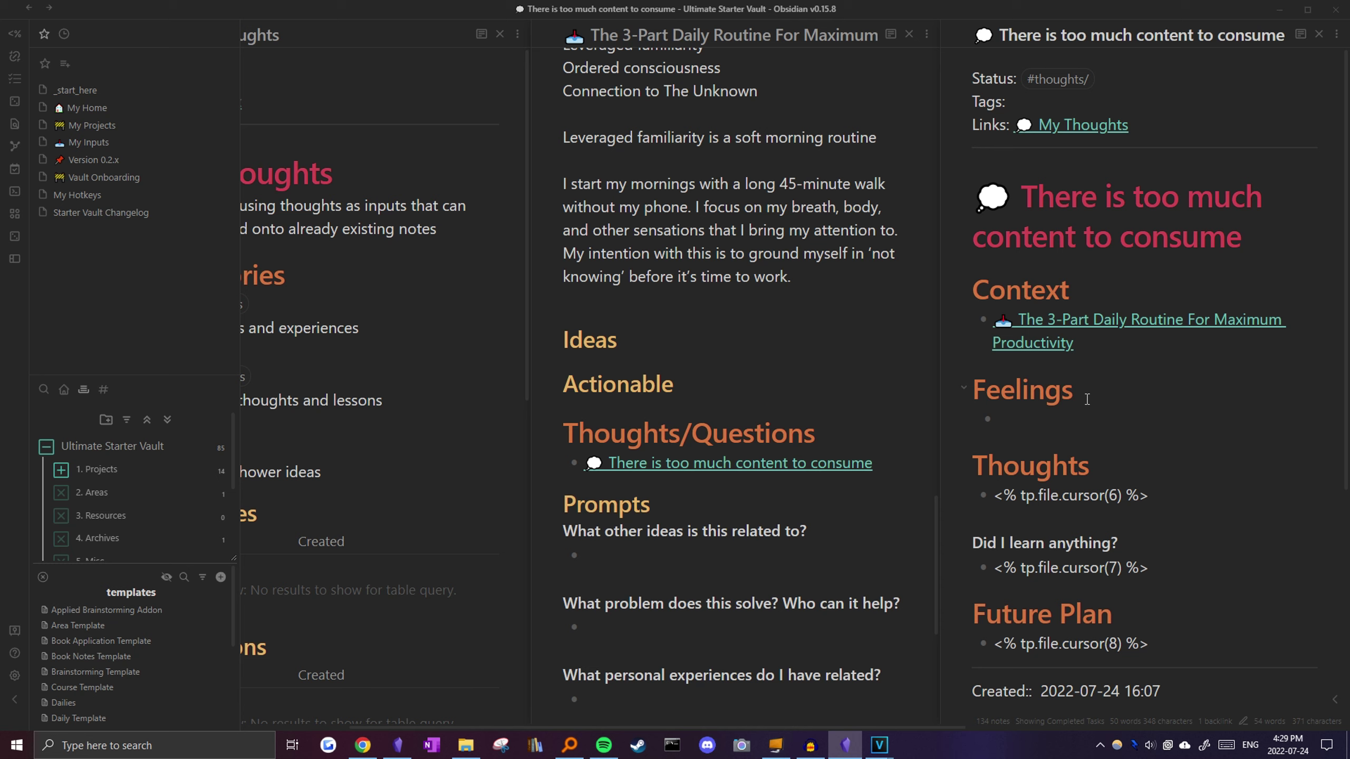
text(Overwhelm)
key(Return)
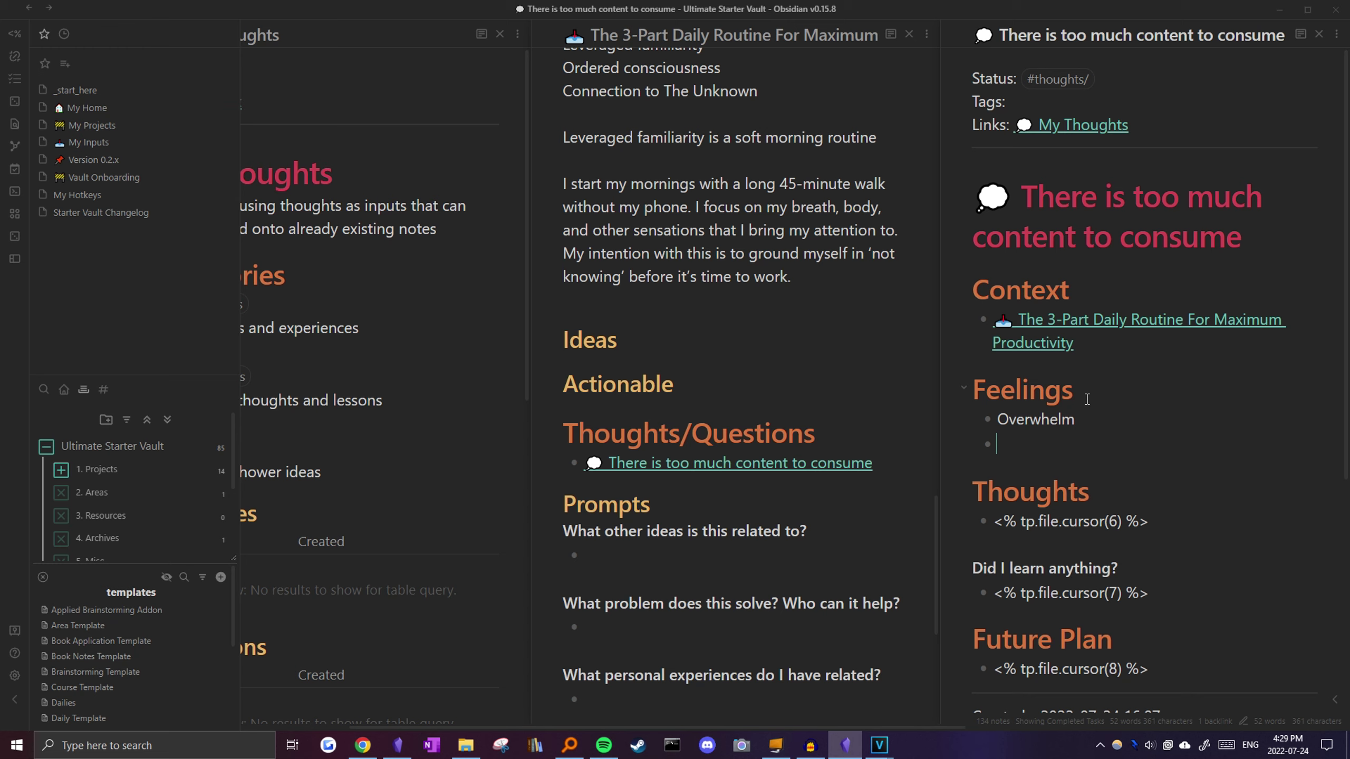
text(ntrigued)
key(alt+Tab)
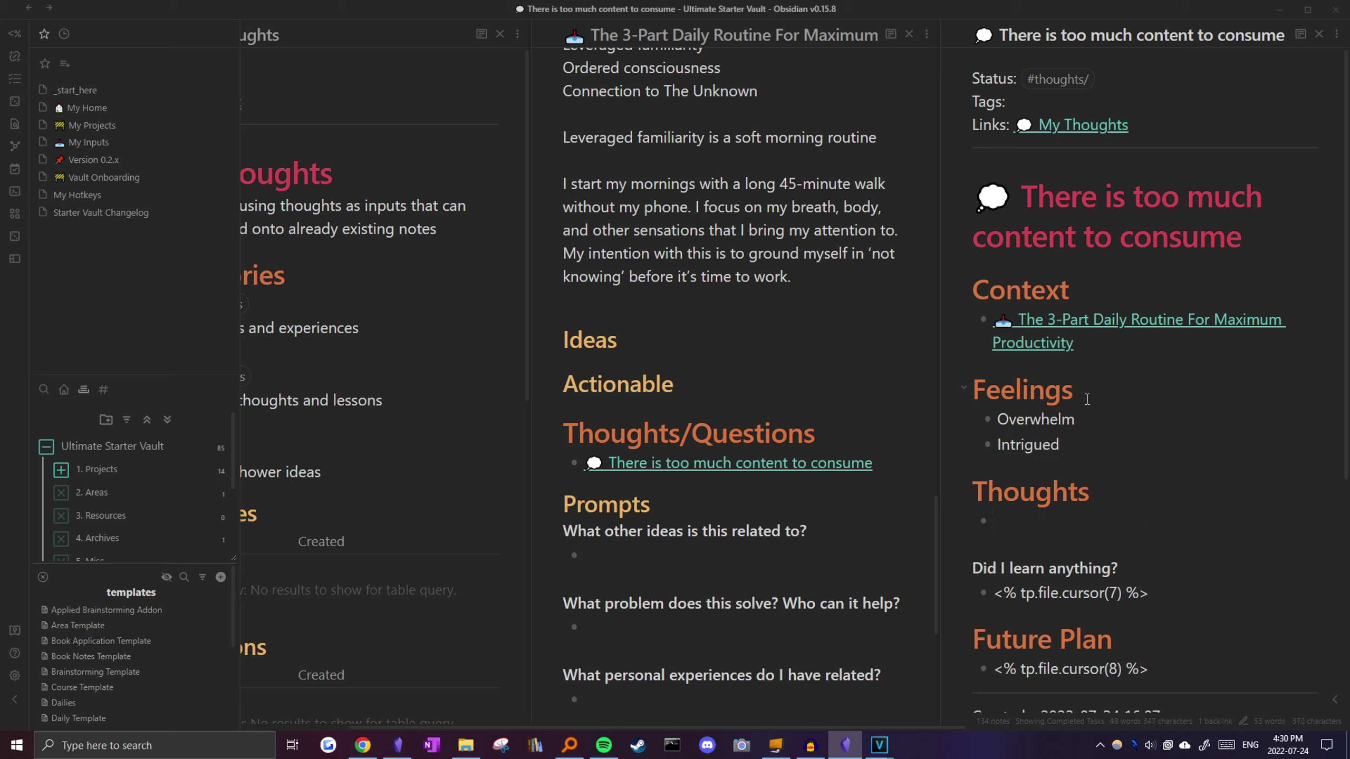
- Paste the content-overload list under Thoughts and review its content-source lines, such as Newsletters and Books
text(There's just too much stuff to learn and take notes about Newsletters All my different interests Books Blogs on medium Tweets YouTube Multipled because of each individual creator)
scroll(1116, 451, down, 2)
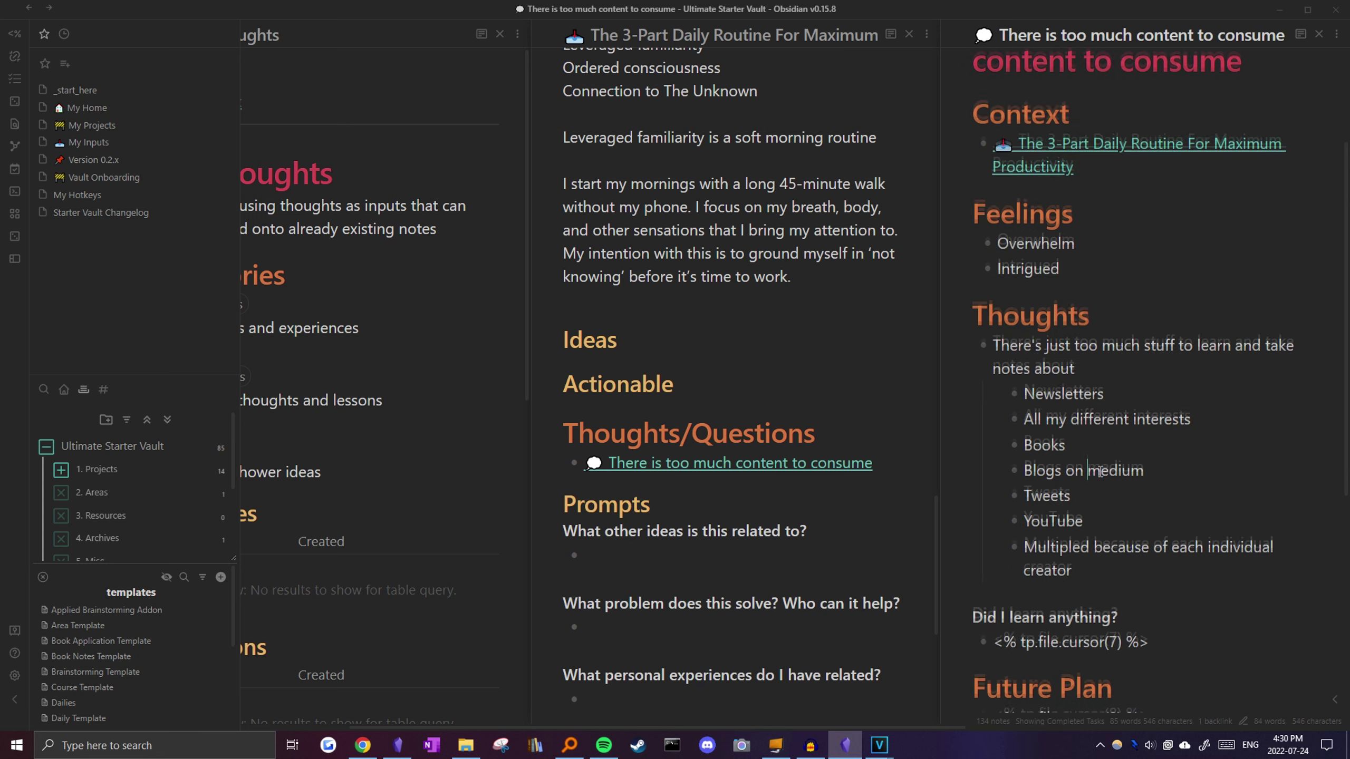
scroll(1147, 510, down, 1)
drag(1109, 500, 1015, 319)
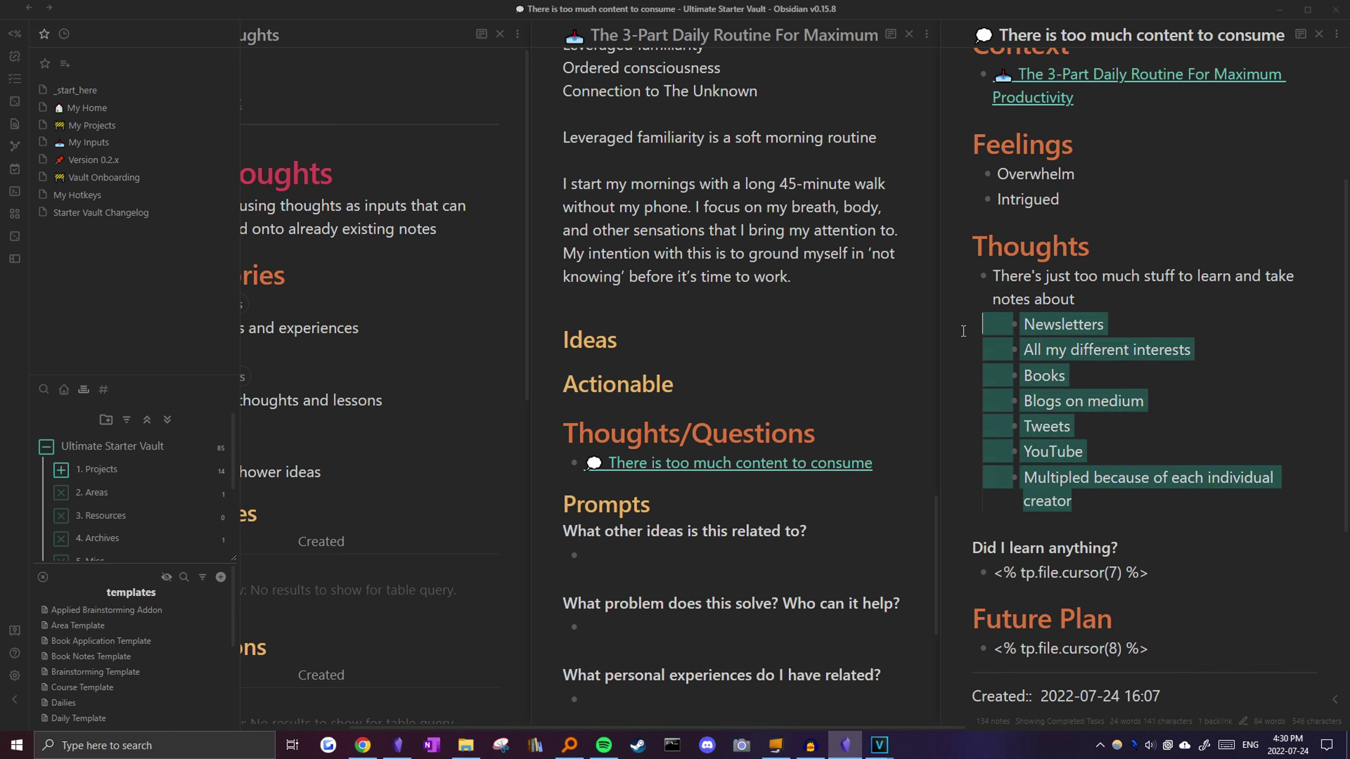
click(1099, 301)
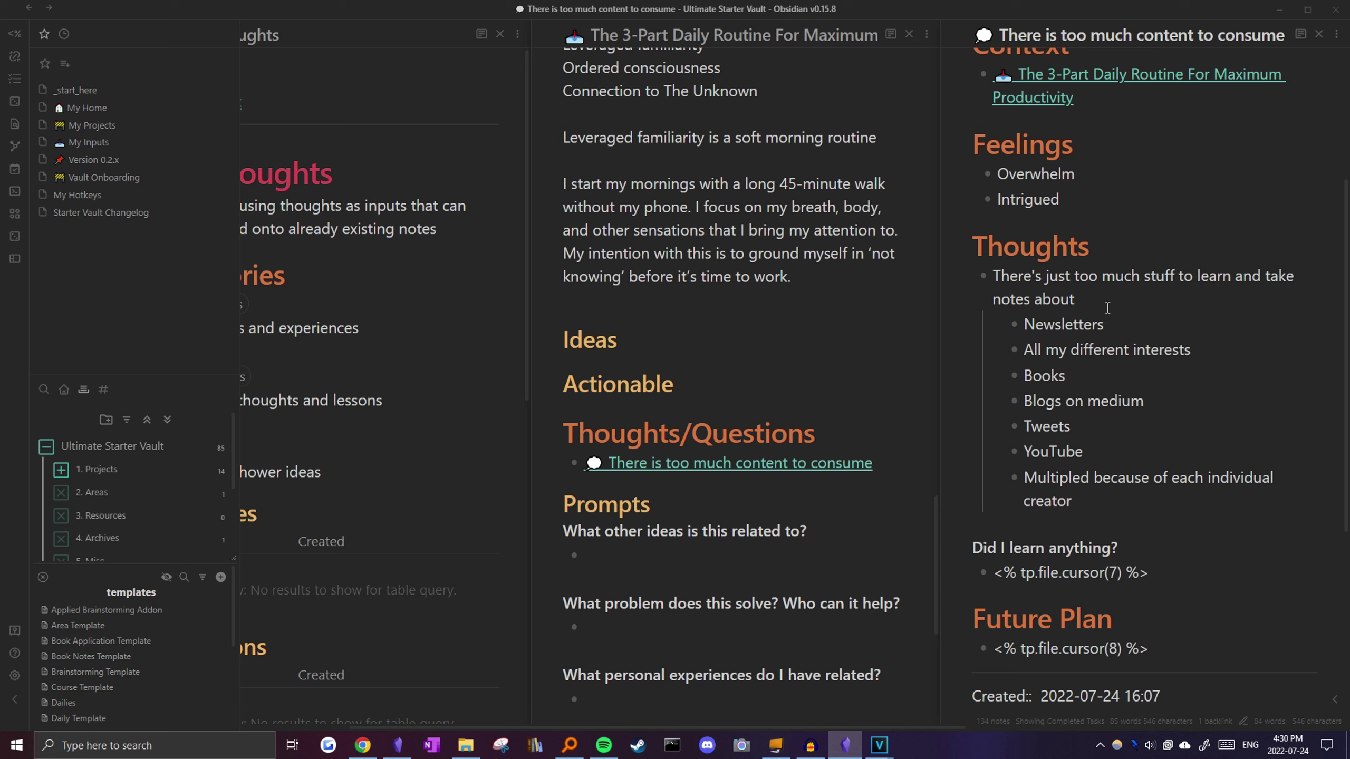
triple_click(1125, 333)
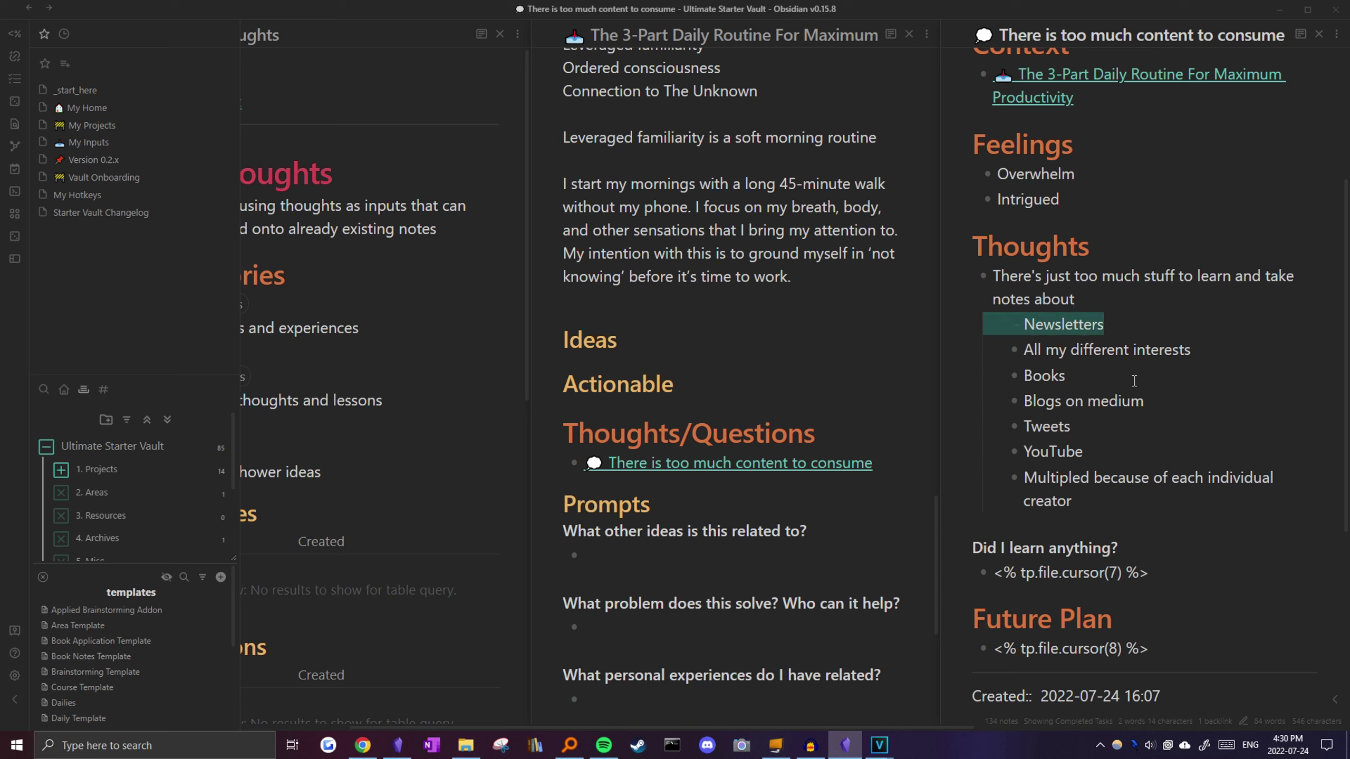
triple_click(1134, 381)
click(1118, 401)
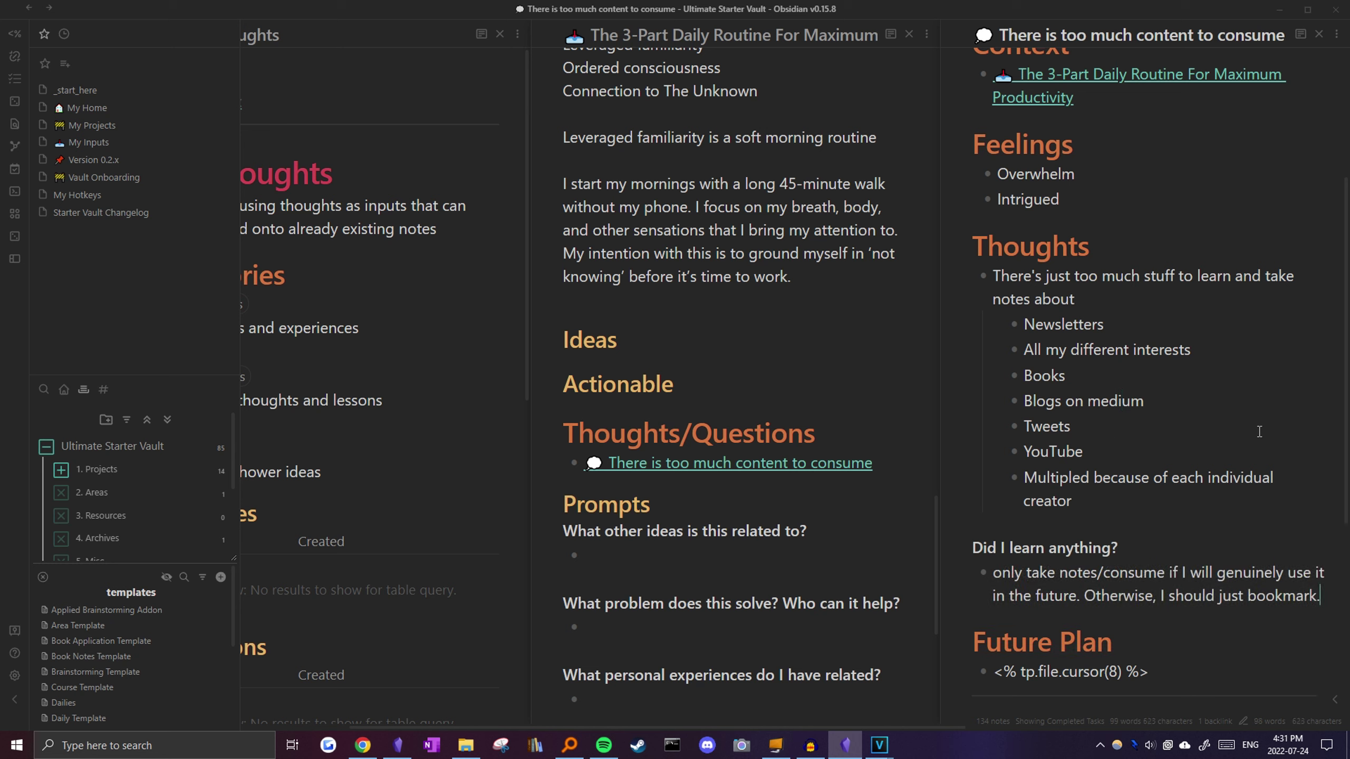
- Fill the Future Plan placeholder bullet with 'see above' and start another Future Plan bullet
scroll(1164, 468, down, 2)
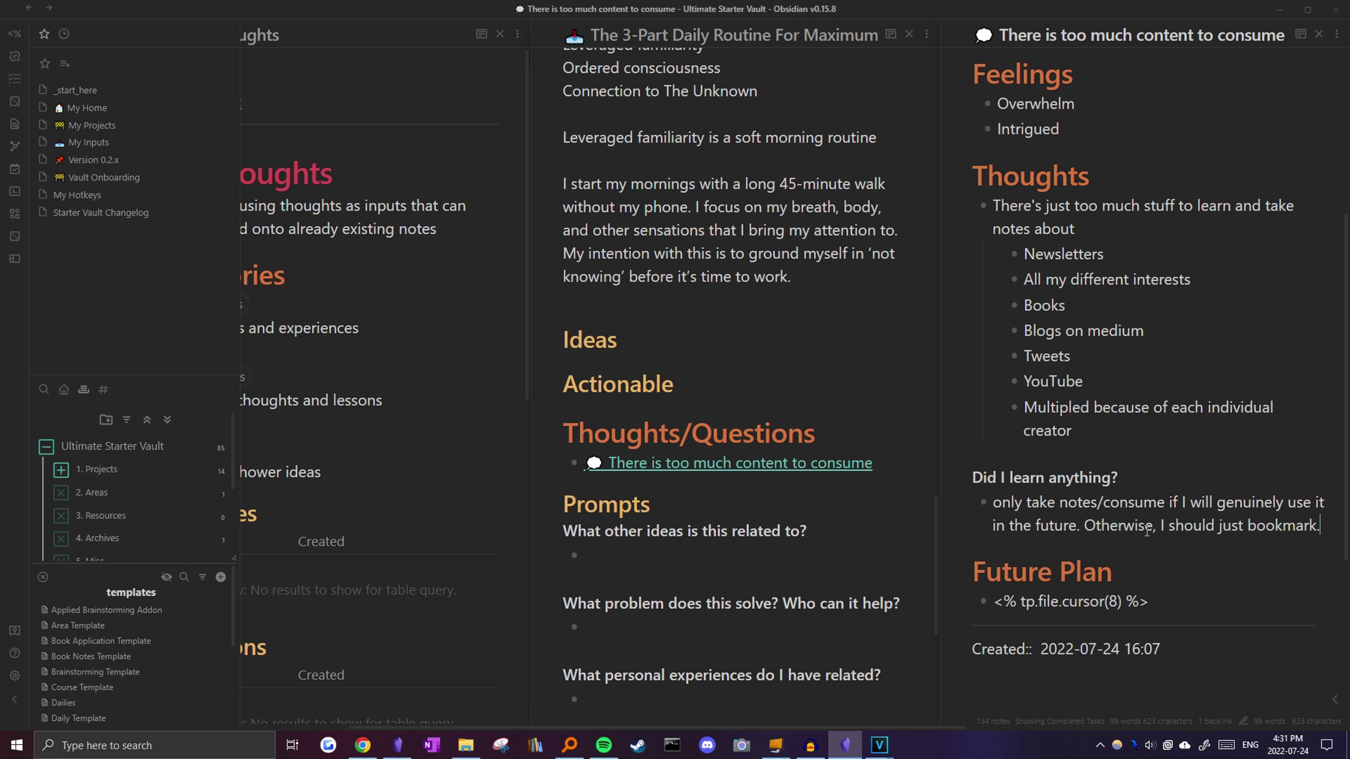
click(1254, 555)
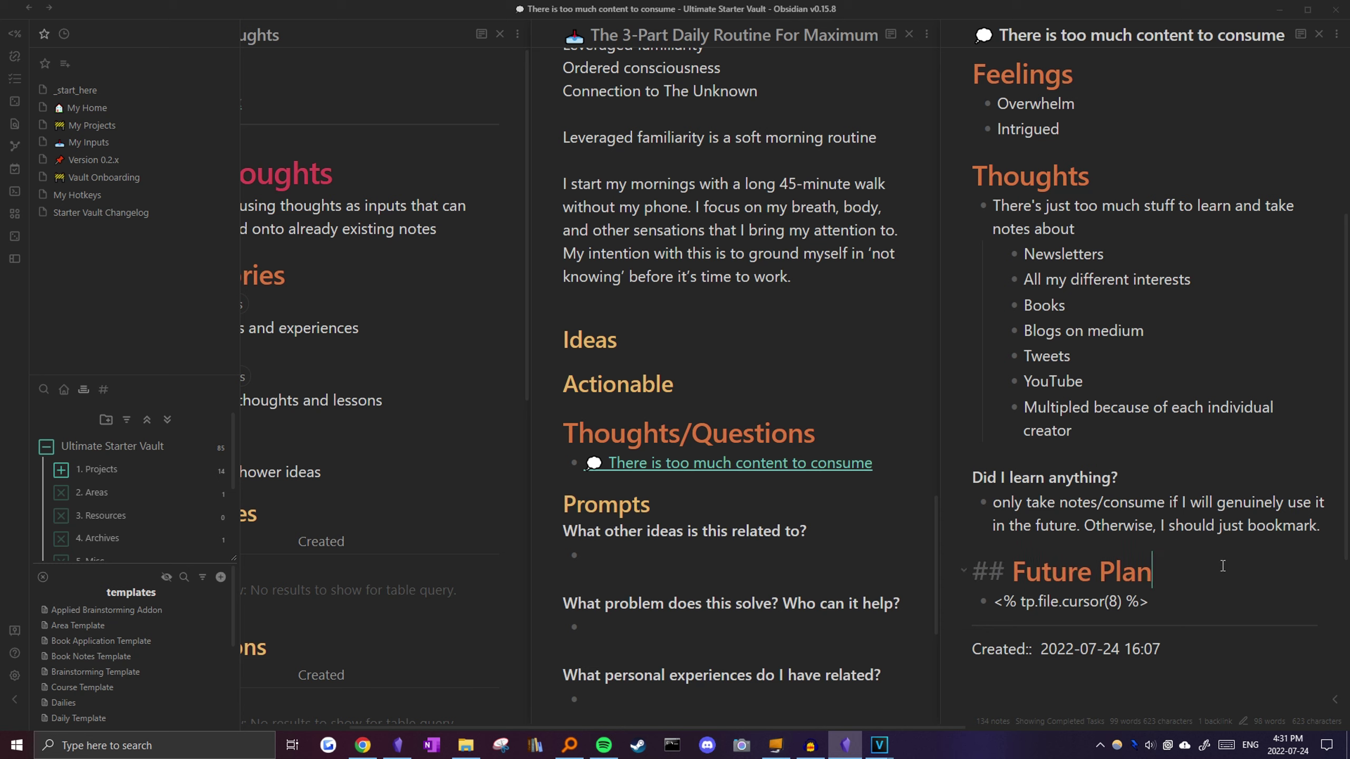
key(alt+Tab)
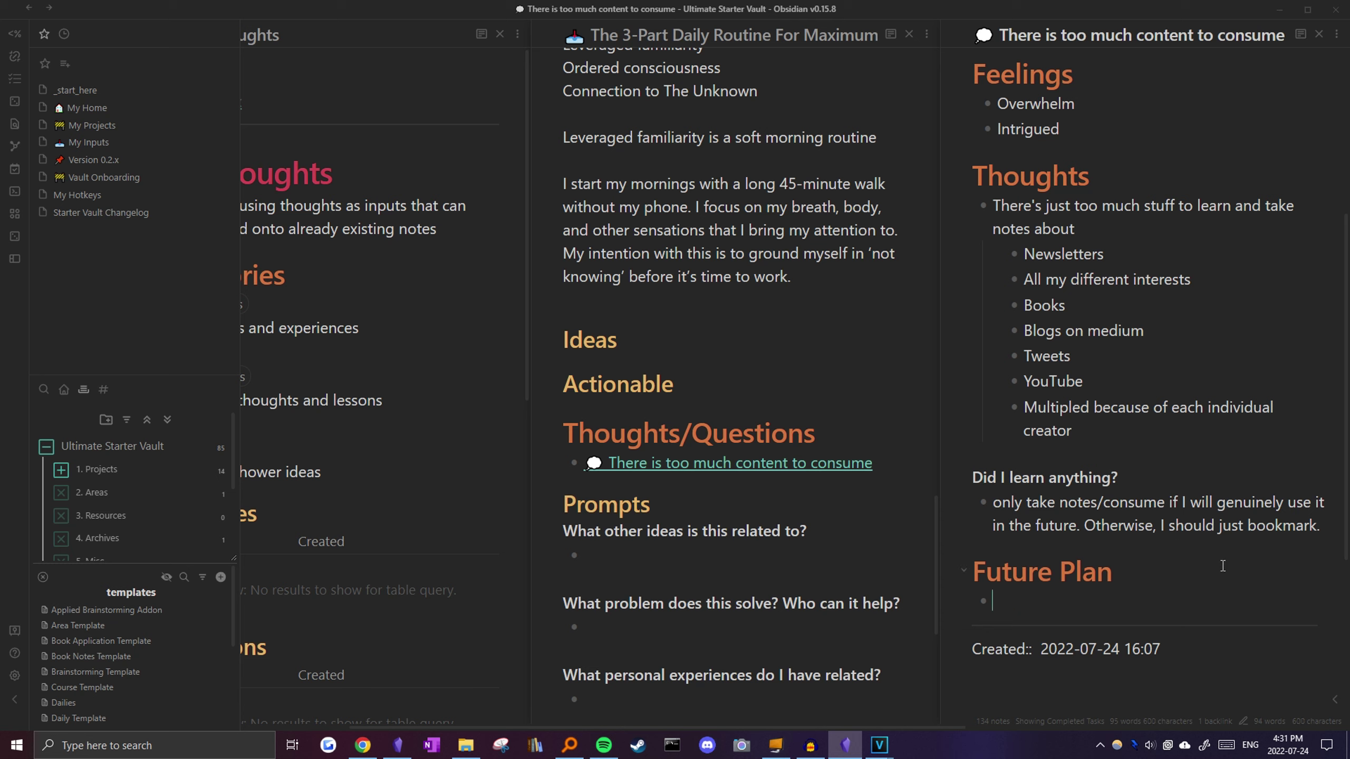
text(see above)
key(Return)
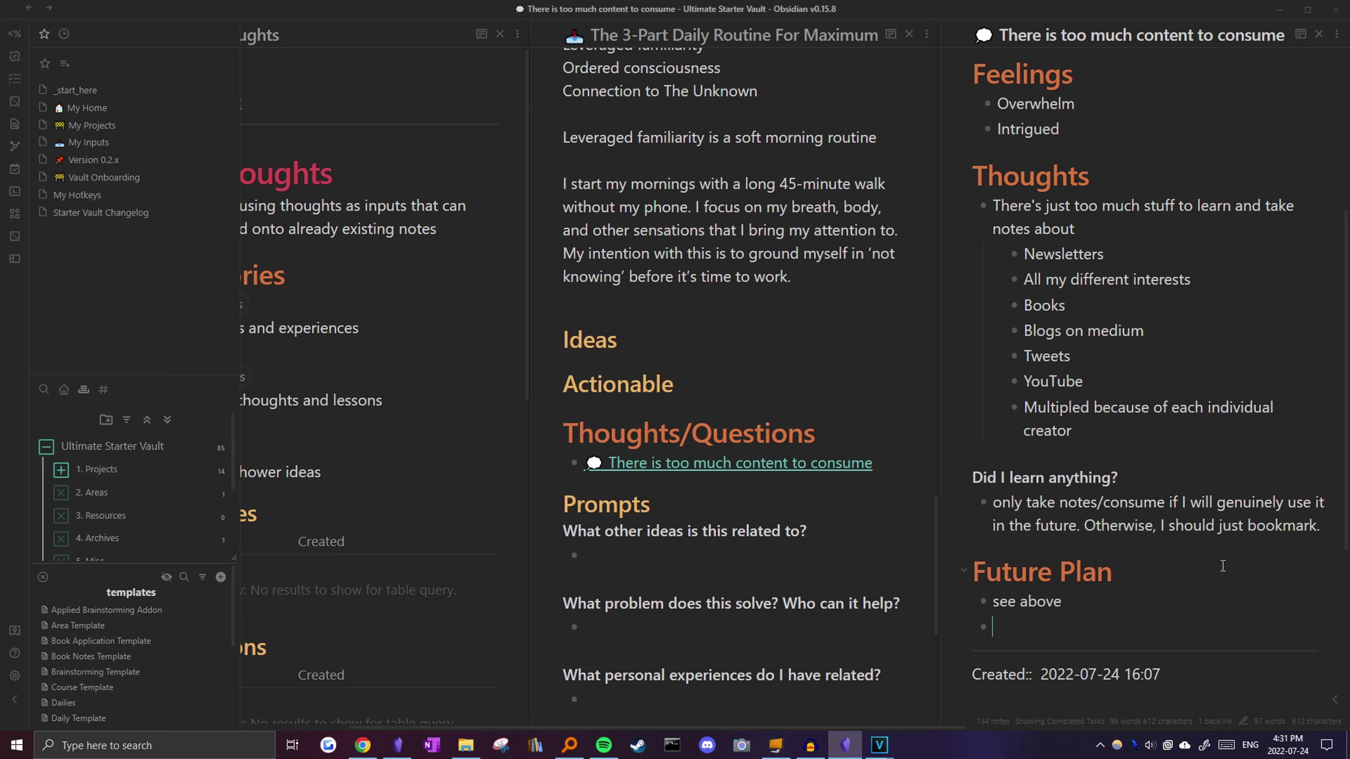
scroll(754, 366, up, 5)
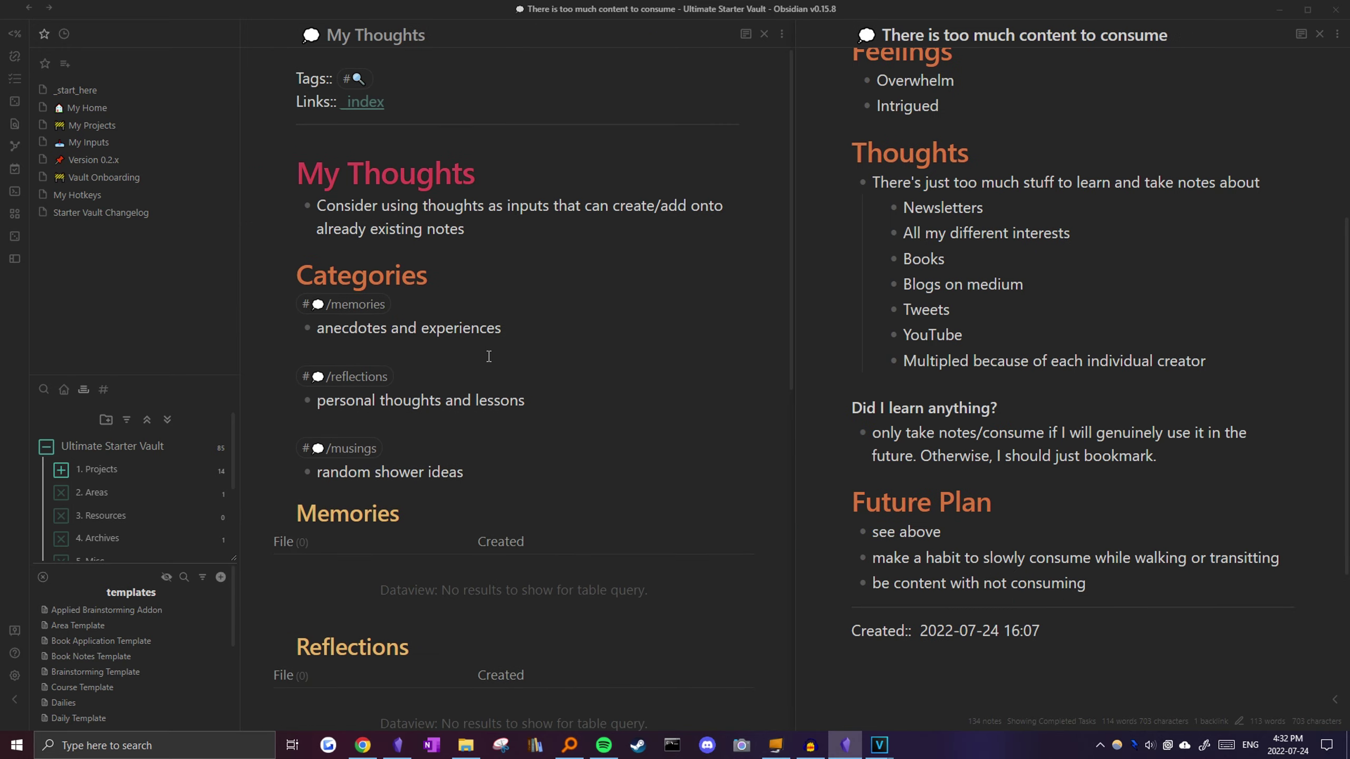
- Read the memories, reflections and musings category descriptions in My Thoughts
scroll(489, 356, down, 4)
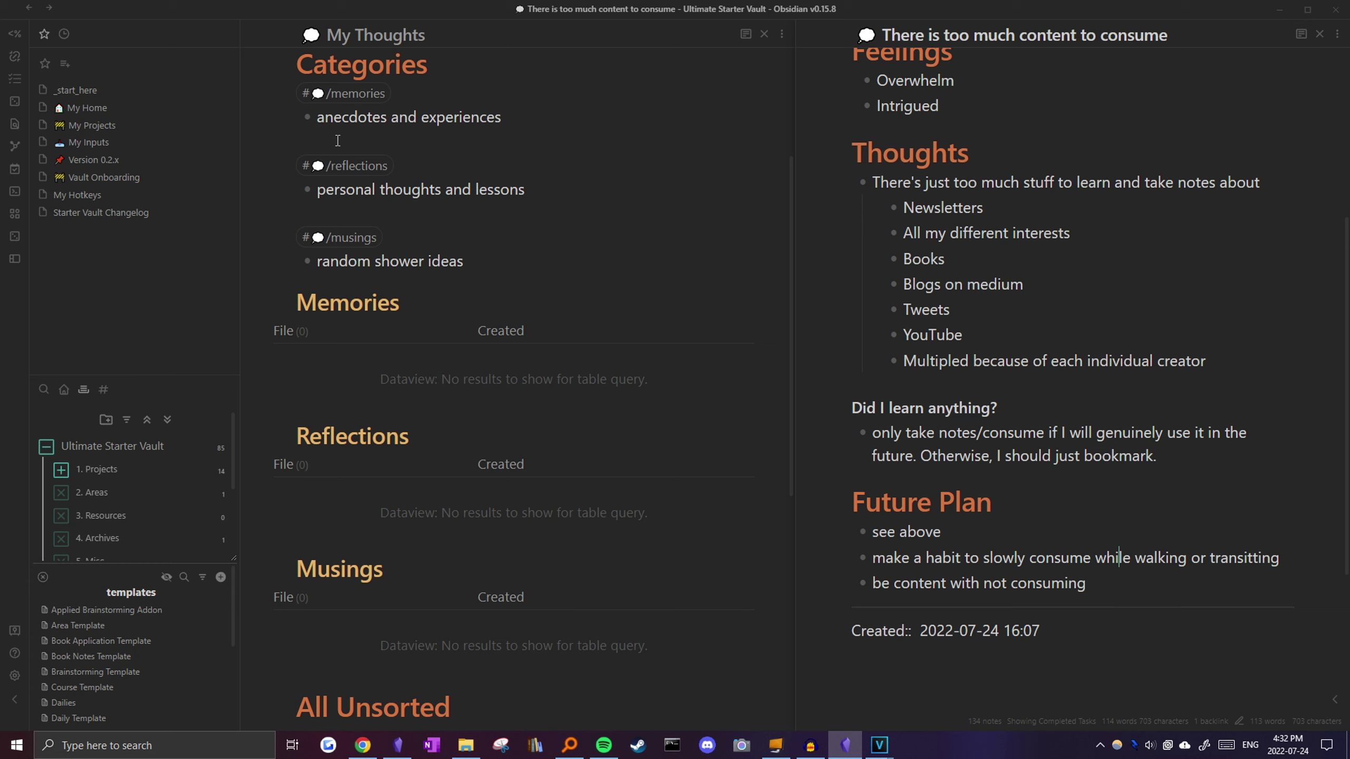
drag(318, 117, 516, 122)
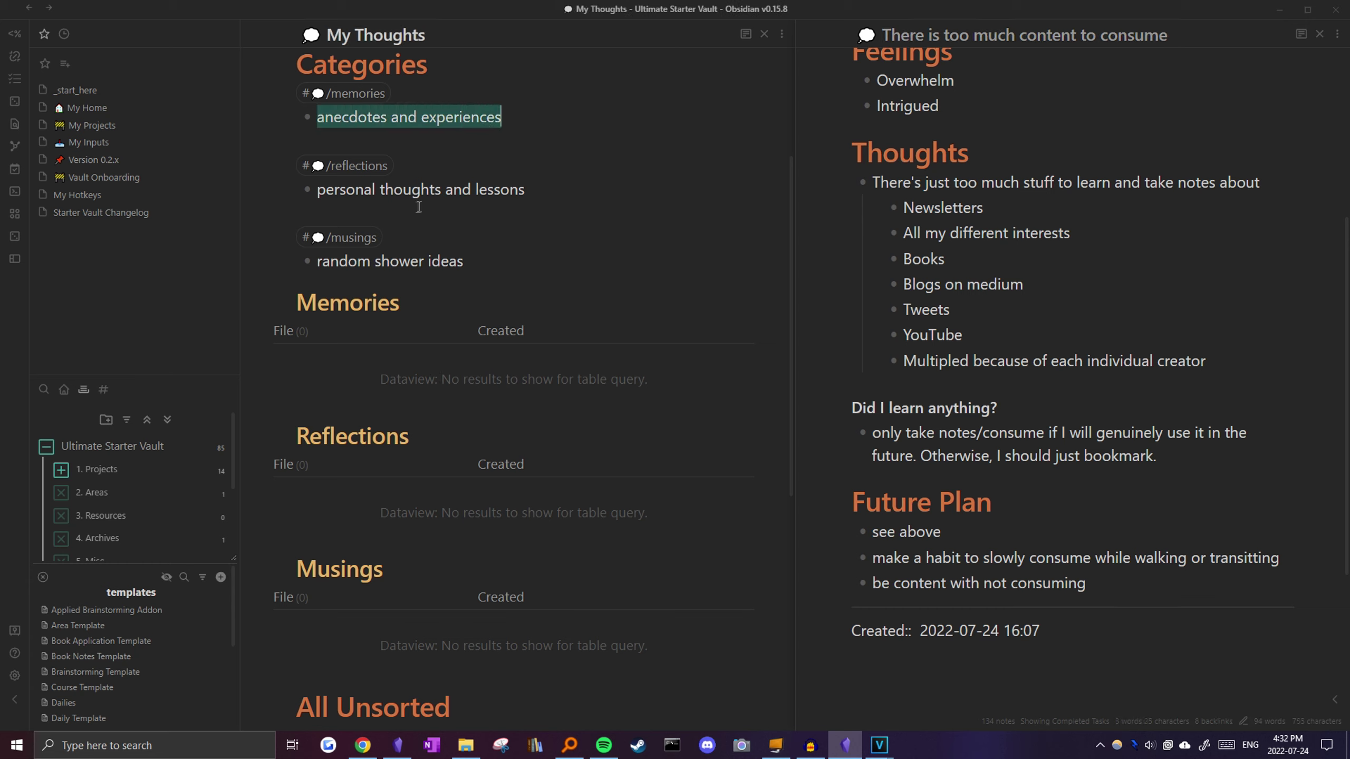
click(378, 192)
drag(322, 203, 553, 197)
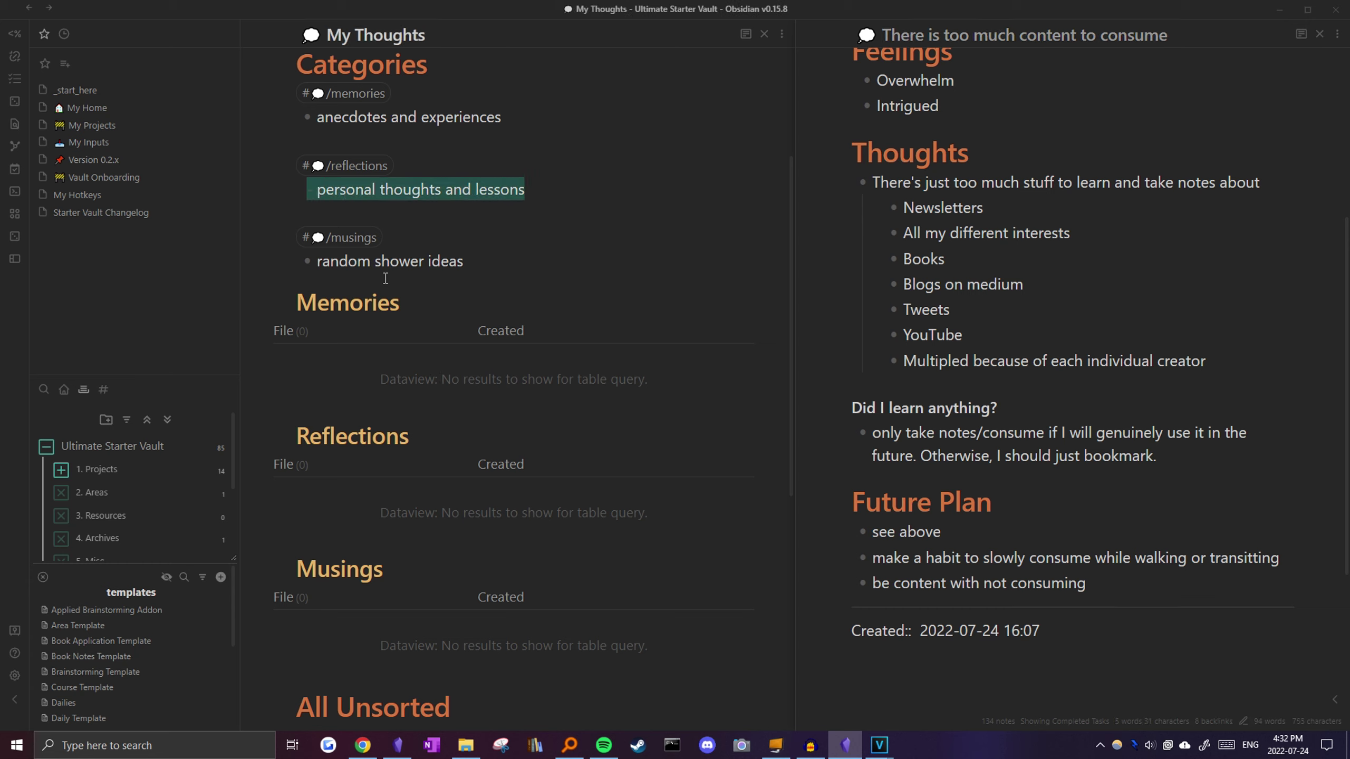
click(341, 263)
drag(324, 265, 503, 269)
click(424, 262)
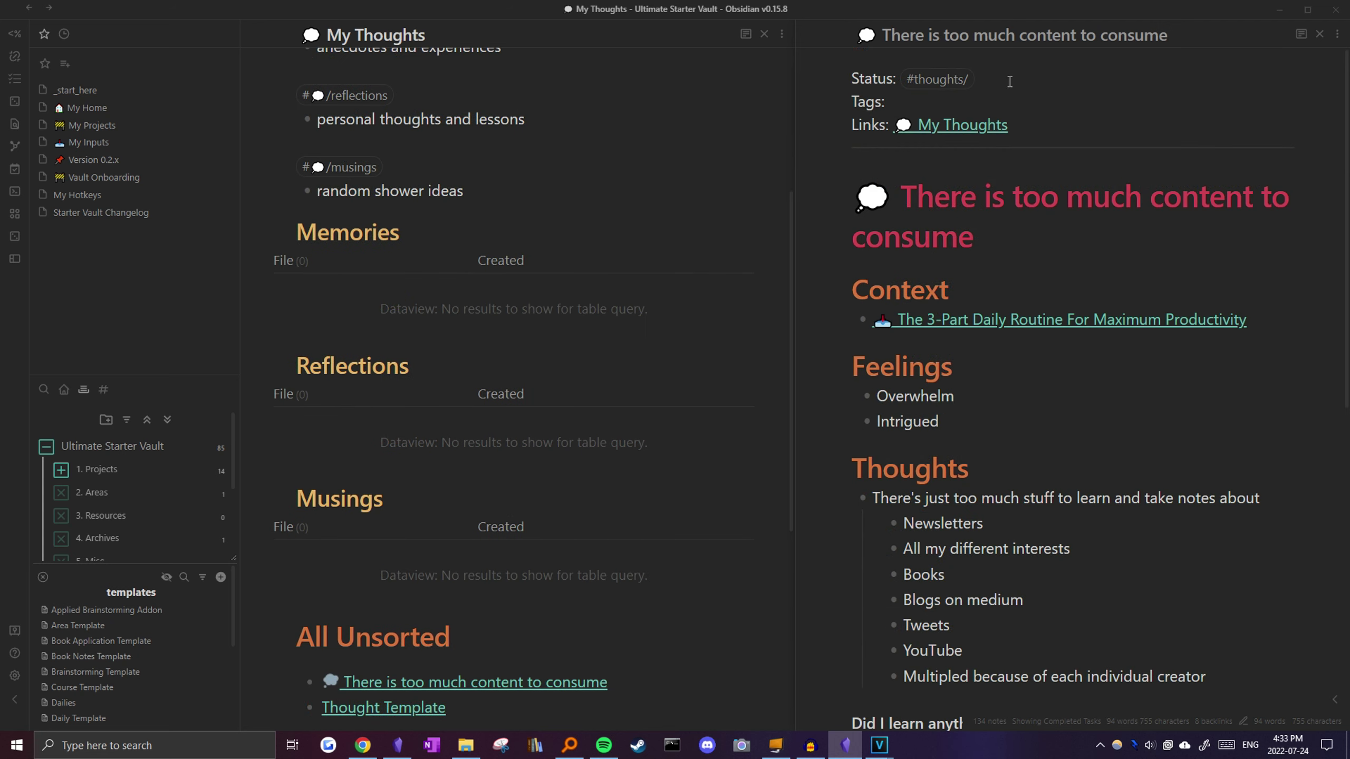
- Set the too-much-content note's Status tag to #thoughts/reflections
click(1010, 82)
scroll(1009, 83, down, 5)
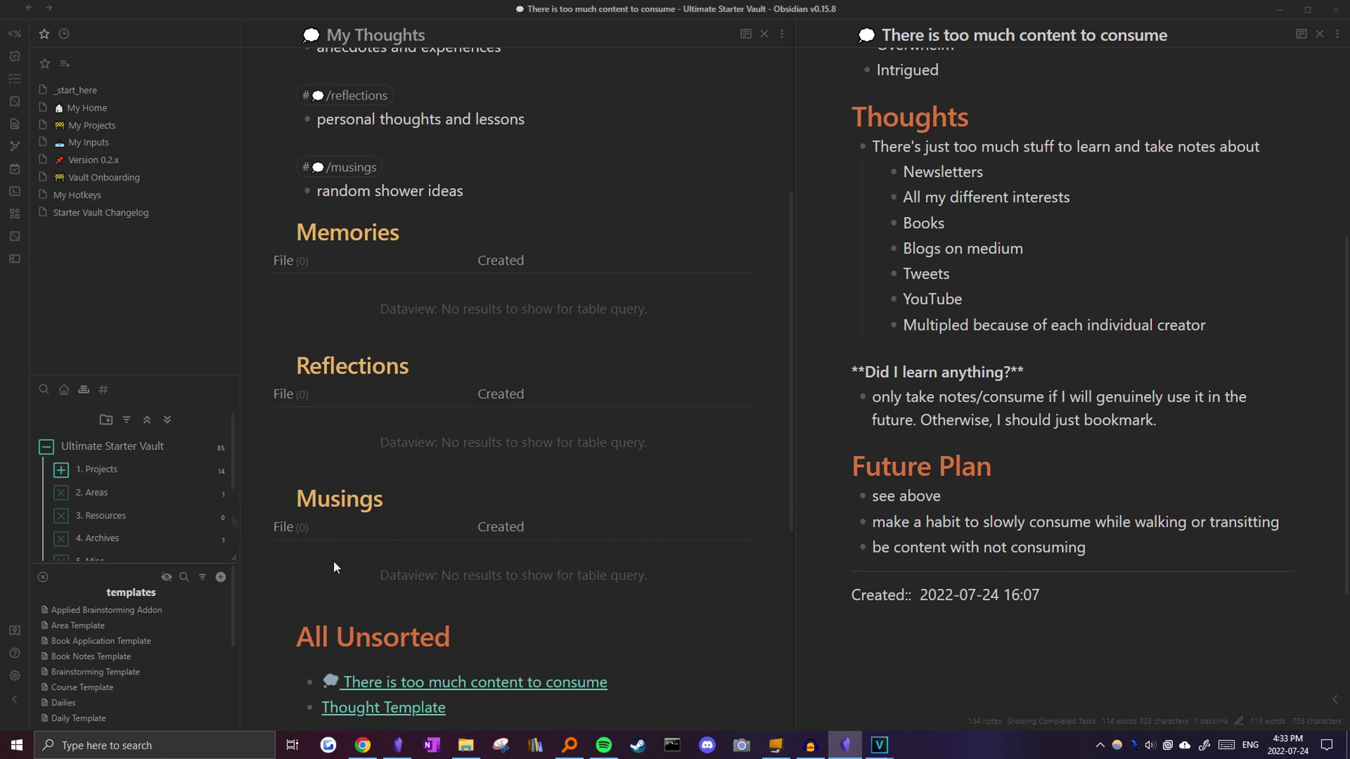
scroll(1058, 305, up, 5)
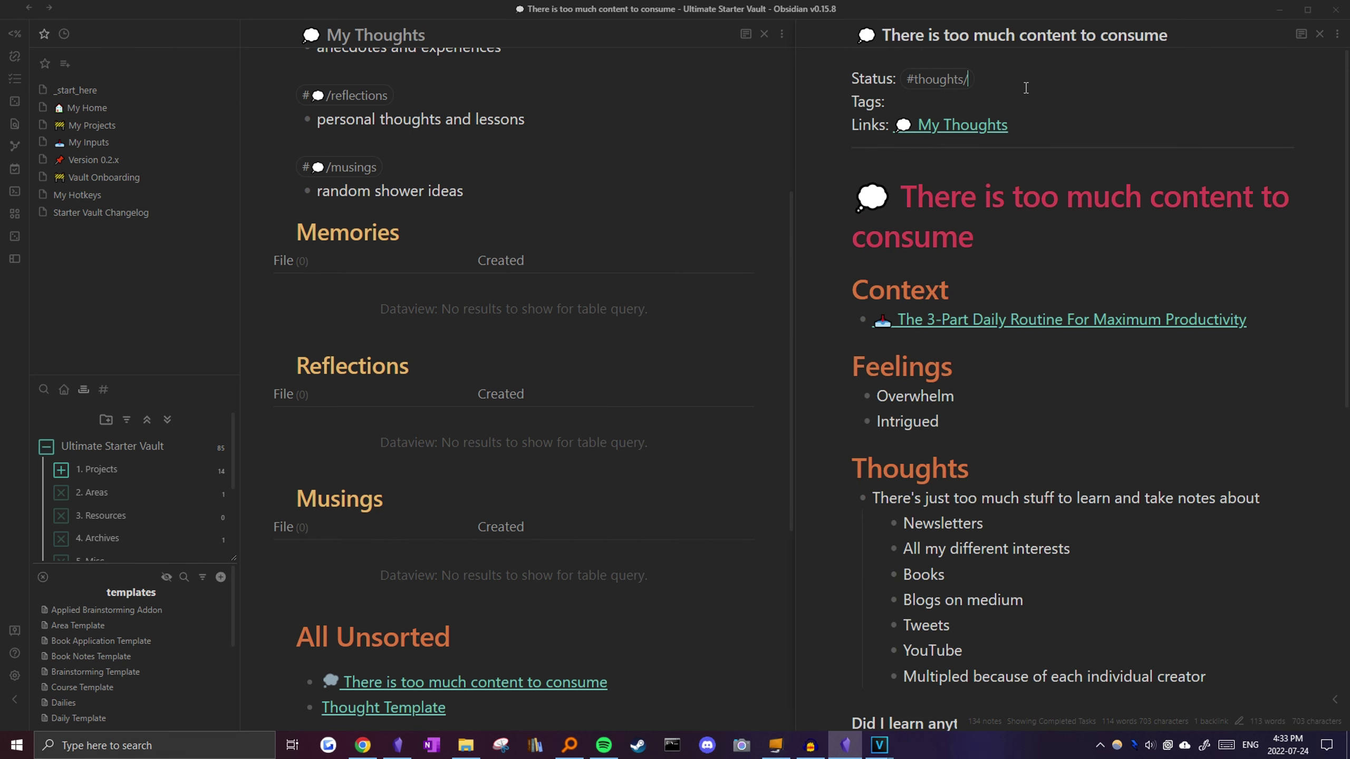
text(lections)
key(Return)
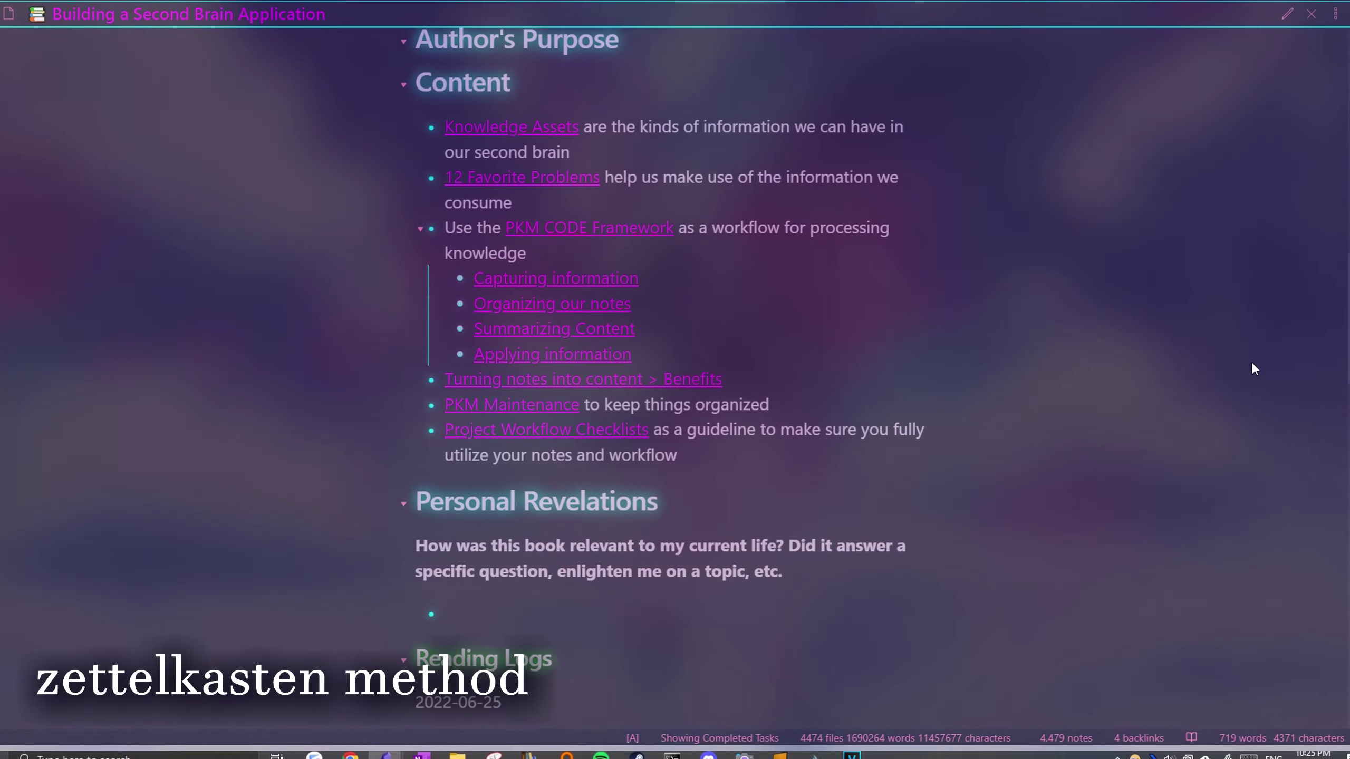
- Follow the Knowledge Assets link and the linked notes through to the PARA Method note
click(511, 127)
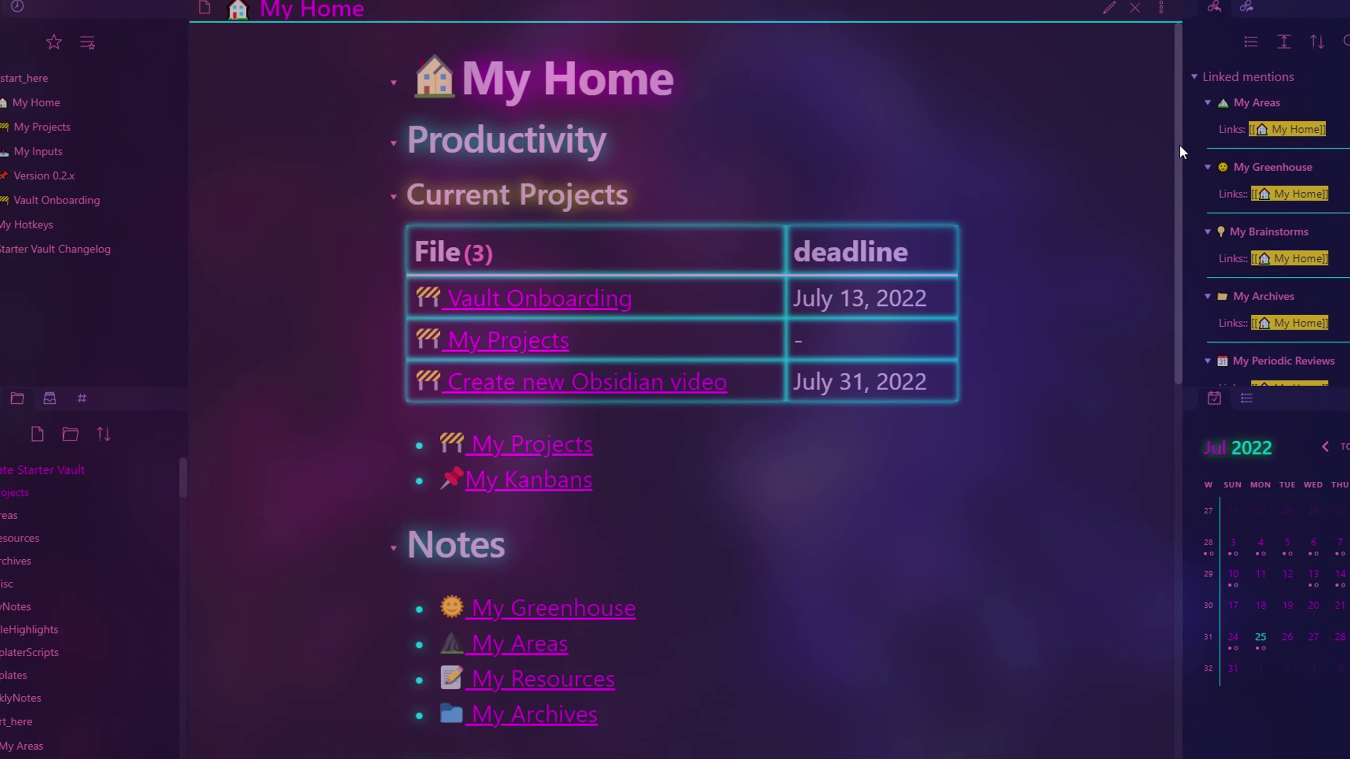
middle_click(1143, 152)
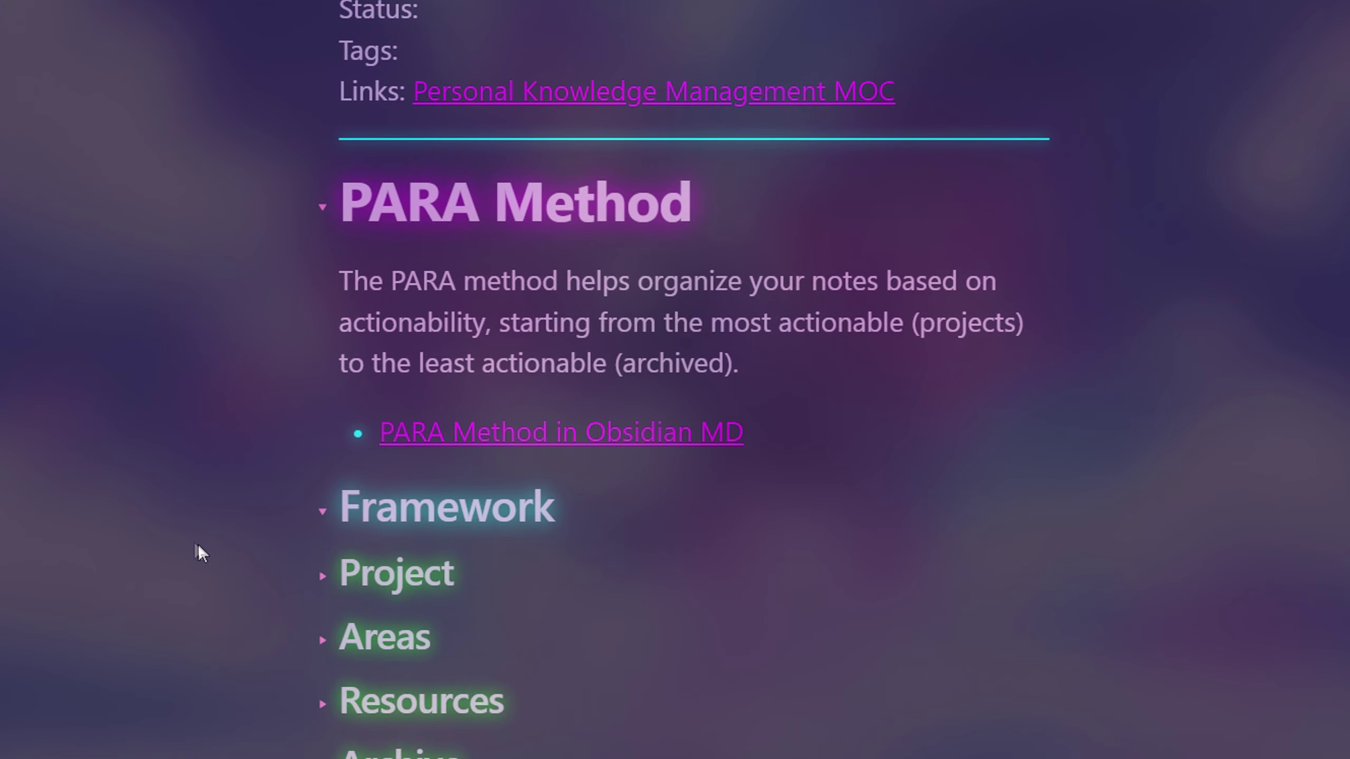
- Expand the Projects, Areas and Resources sections on My Home and review the Current Projects and PARA links
click(322, 578)
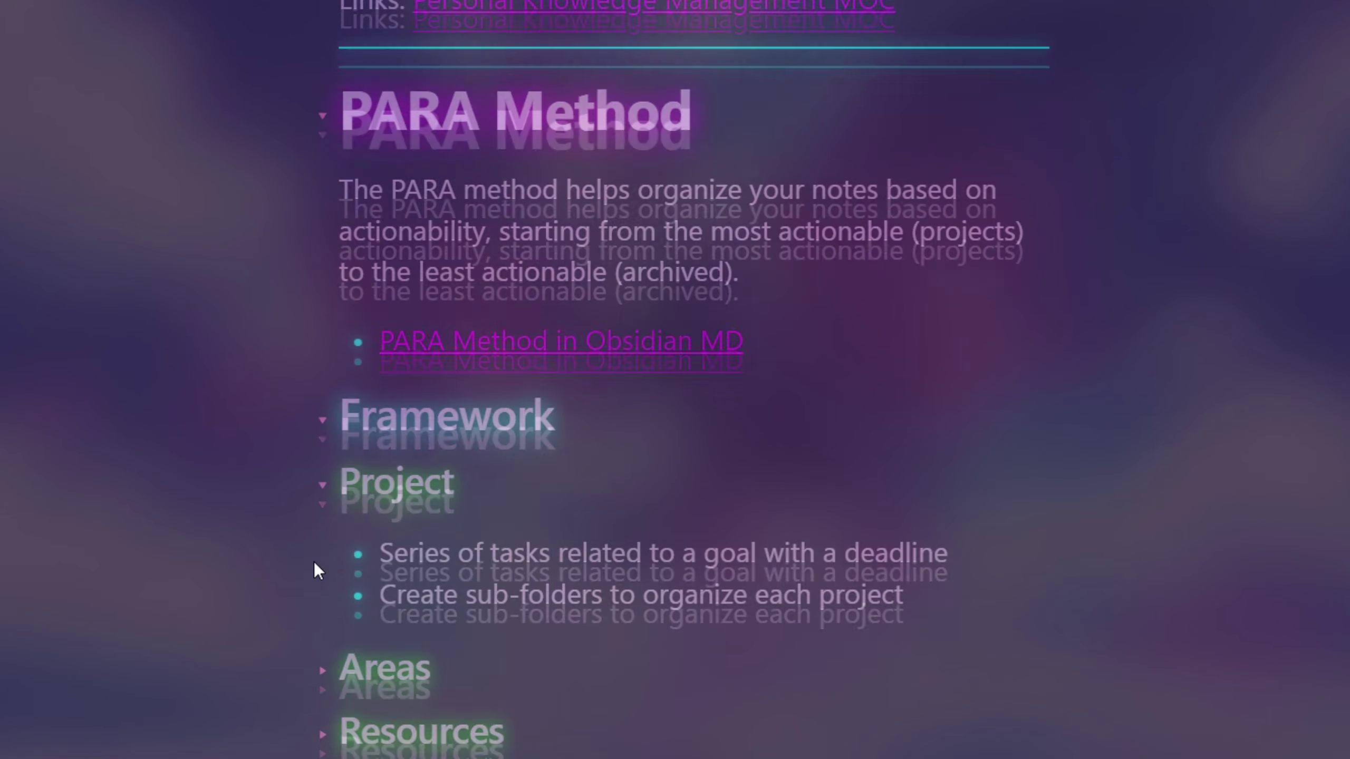
scroll(315, 561, down, 5)
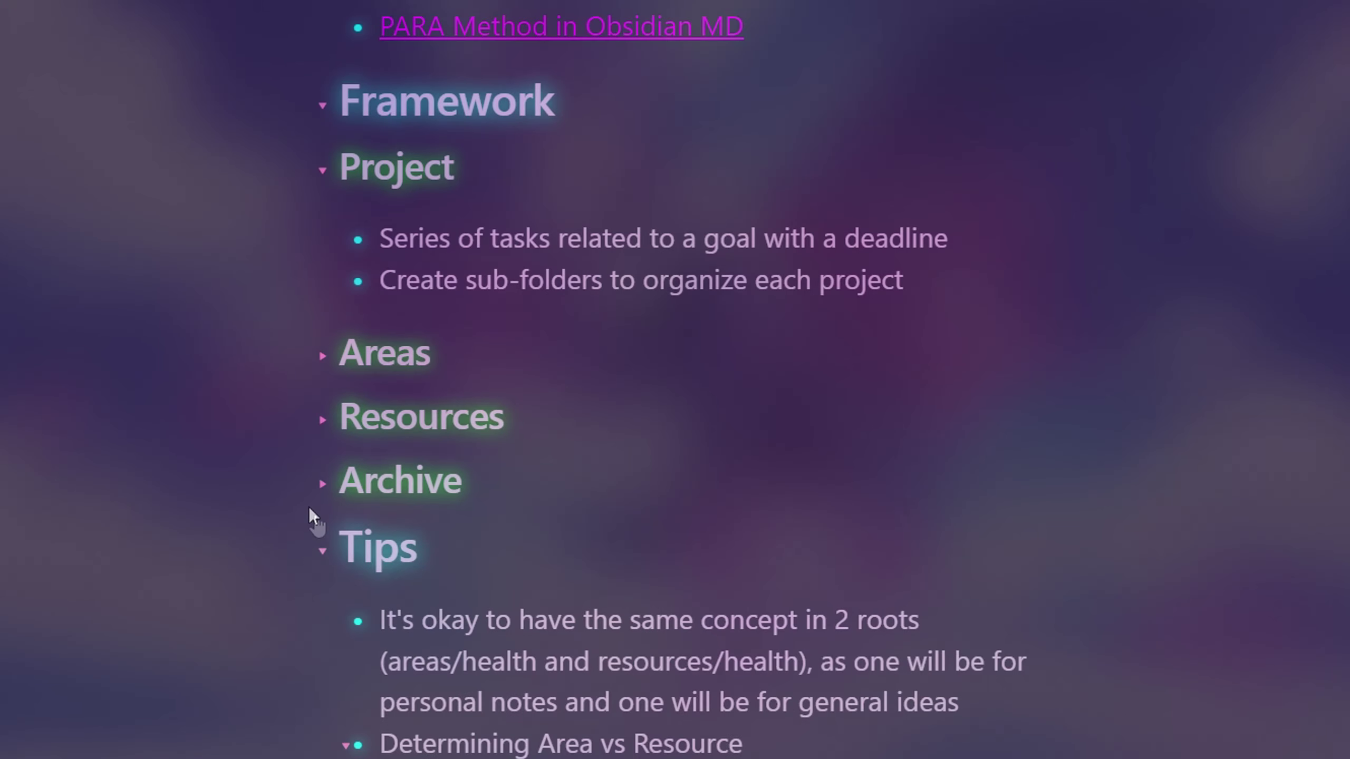
click(326, 359)
scroll(280, 380, down, 4)
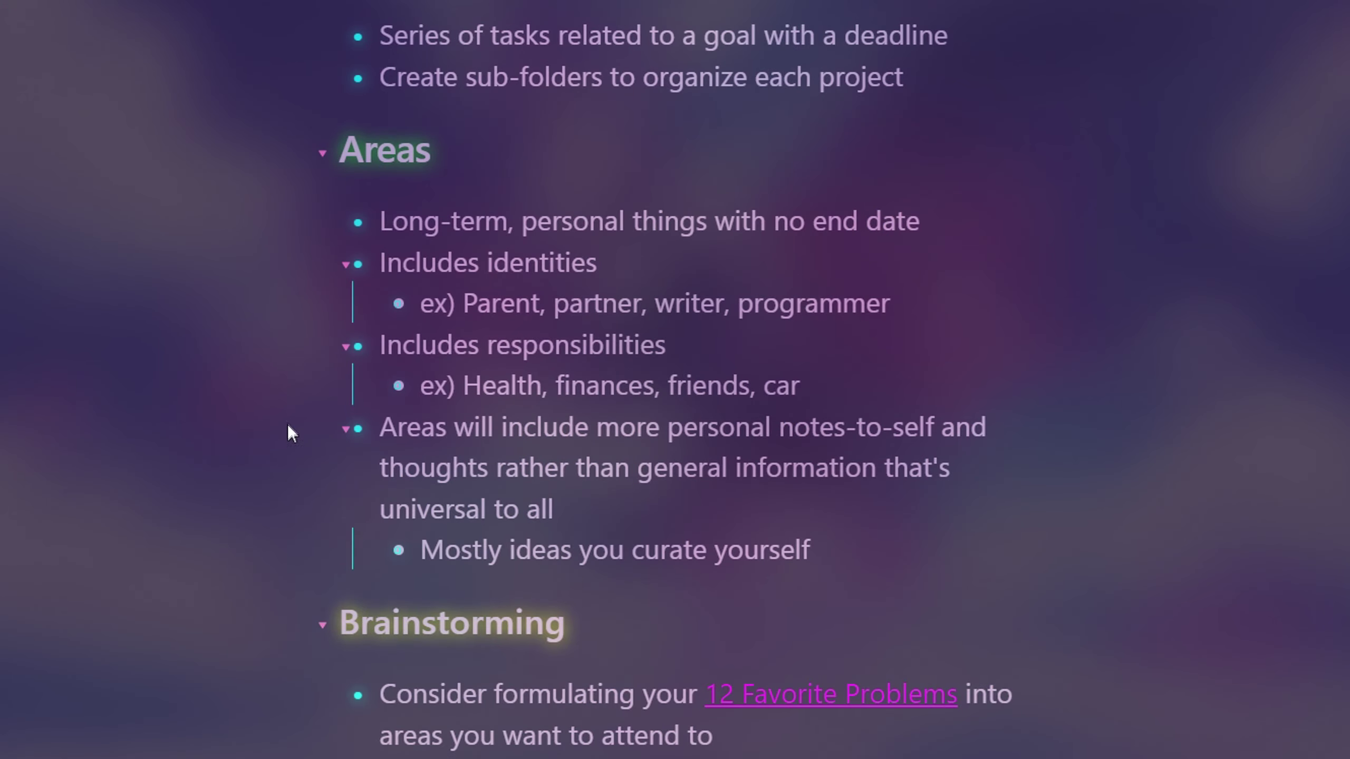
scroll(329, 702, down, 4)
click(325, 606)
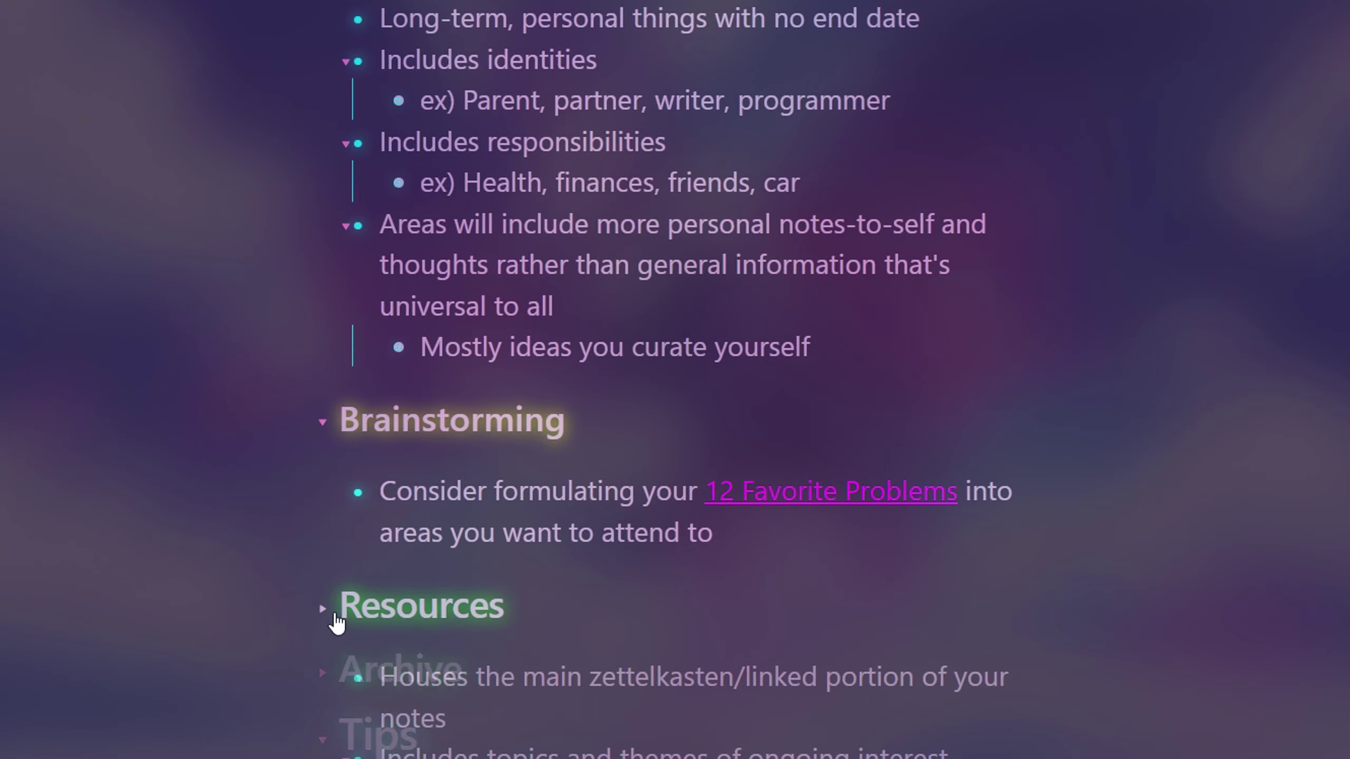
scroll(329, 613, down, 4)
scroll(329, 616, down, 5)
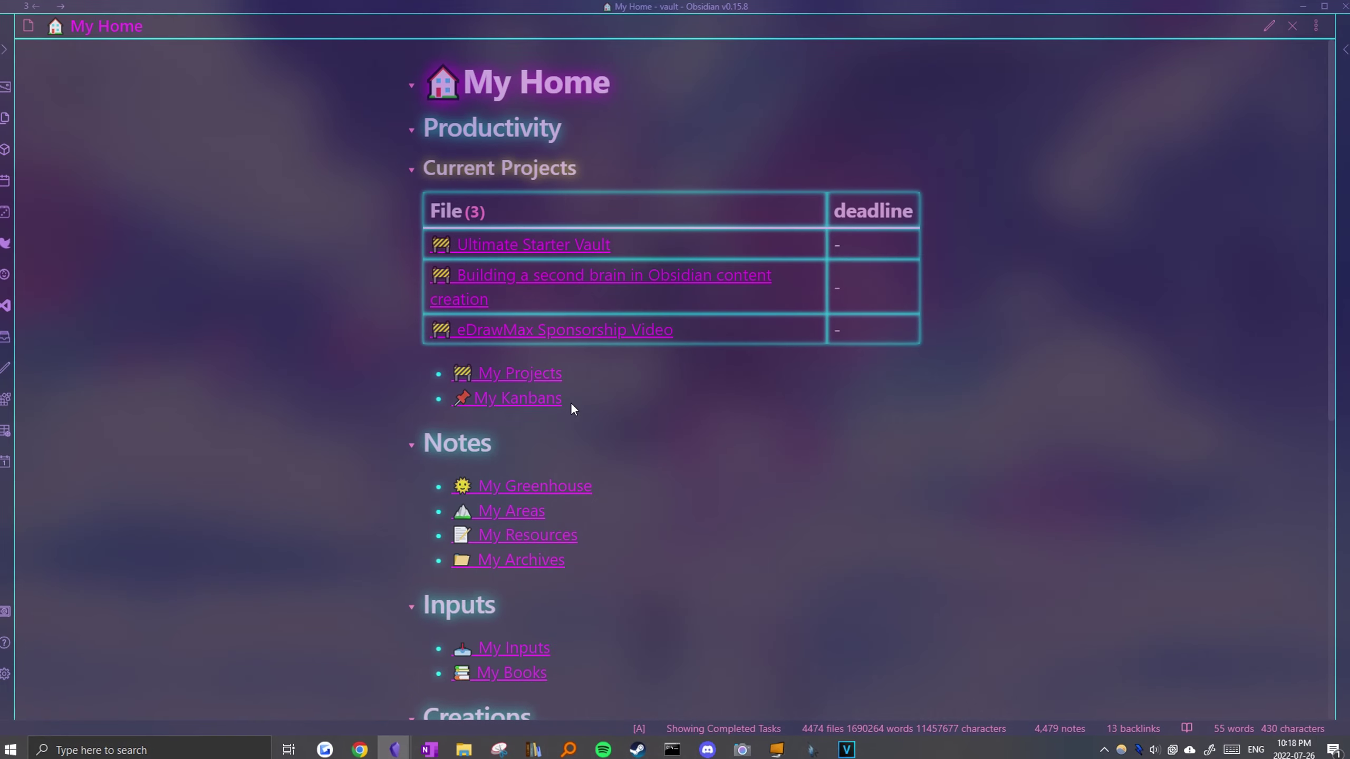
drag(563, 398, 403, 226)
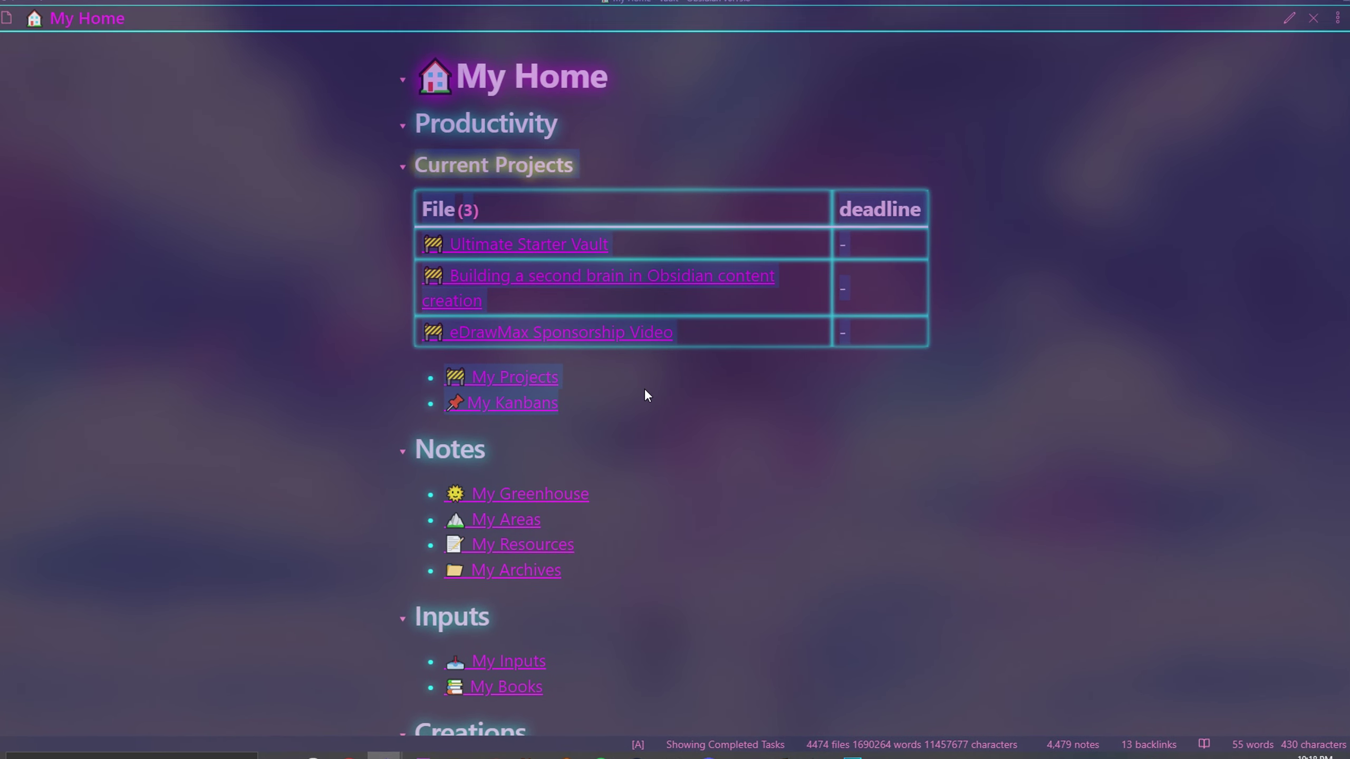
scroll(646, 394, down, 7)
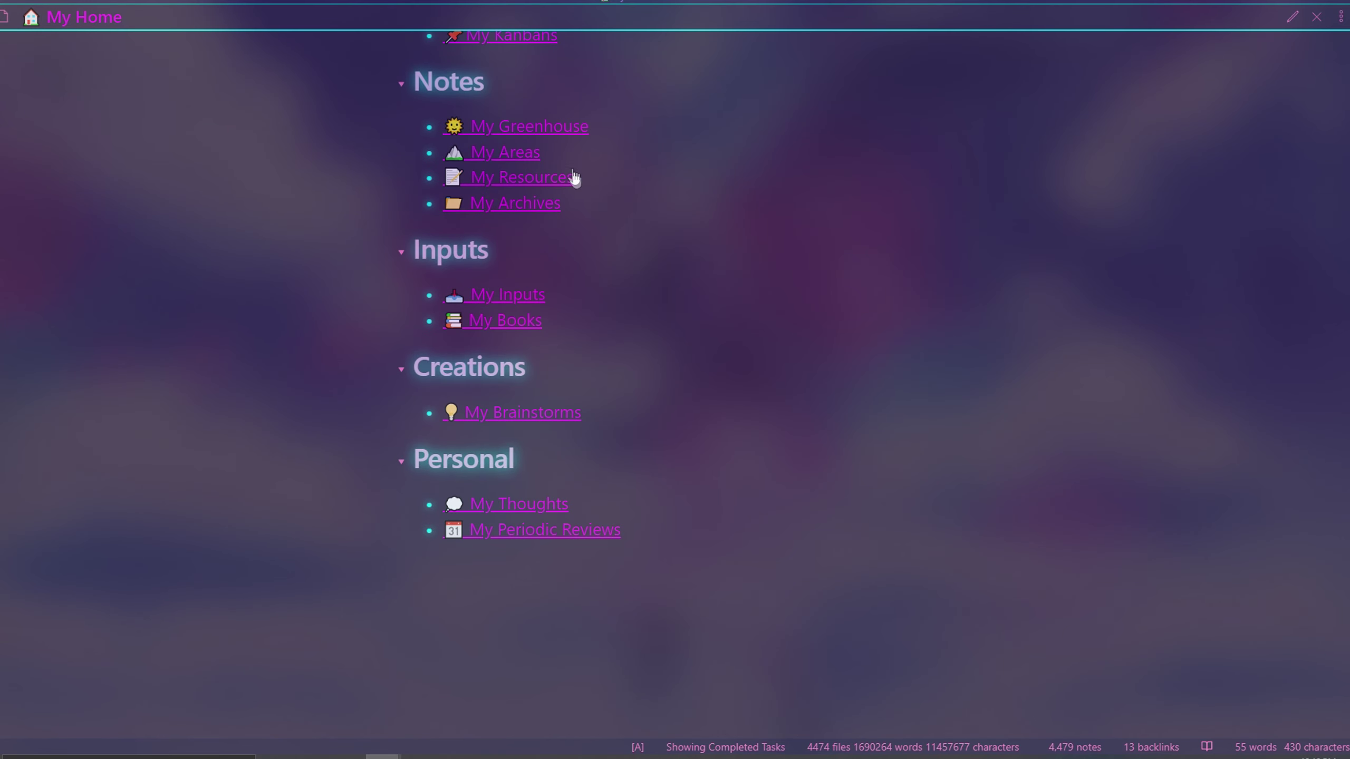
drag(574, 178, 481, 169)
click(713, 215)
scroll(635, 265, up, 5)
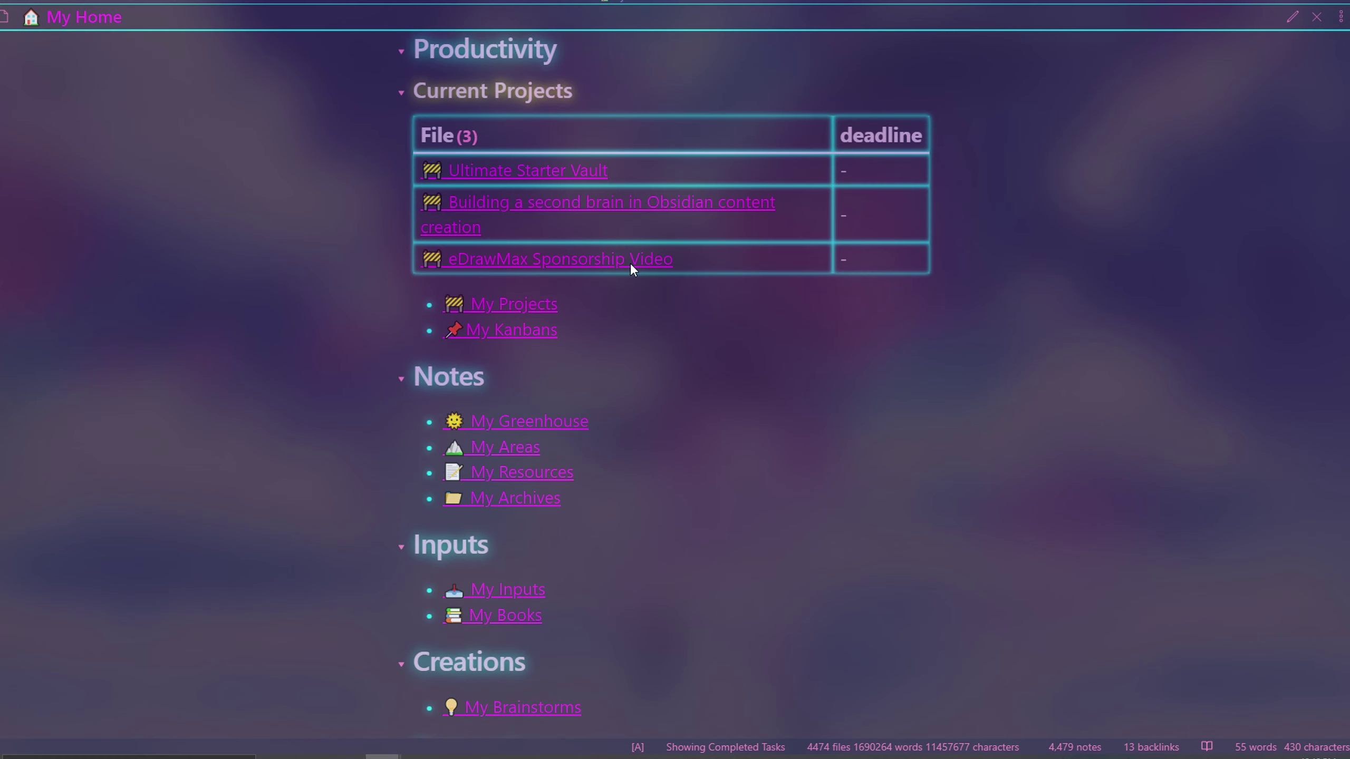
- Visit My Projects, My Areas, My Resources and My Archives in turn, returning to My Home each time
mouse_move(612, 274)
click(514, 310)
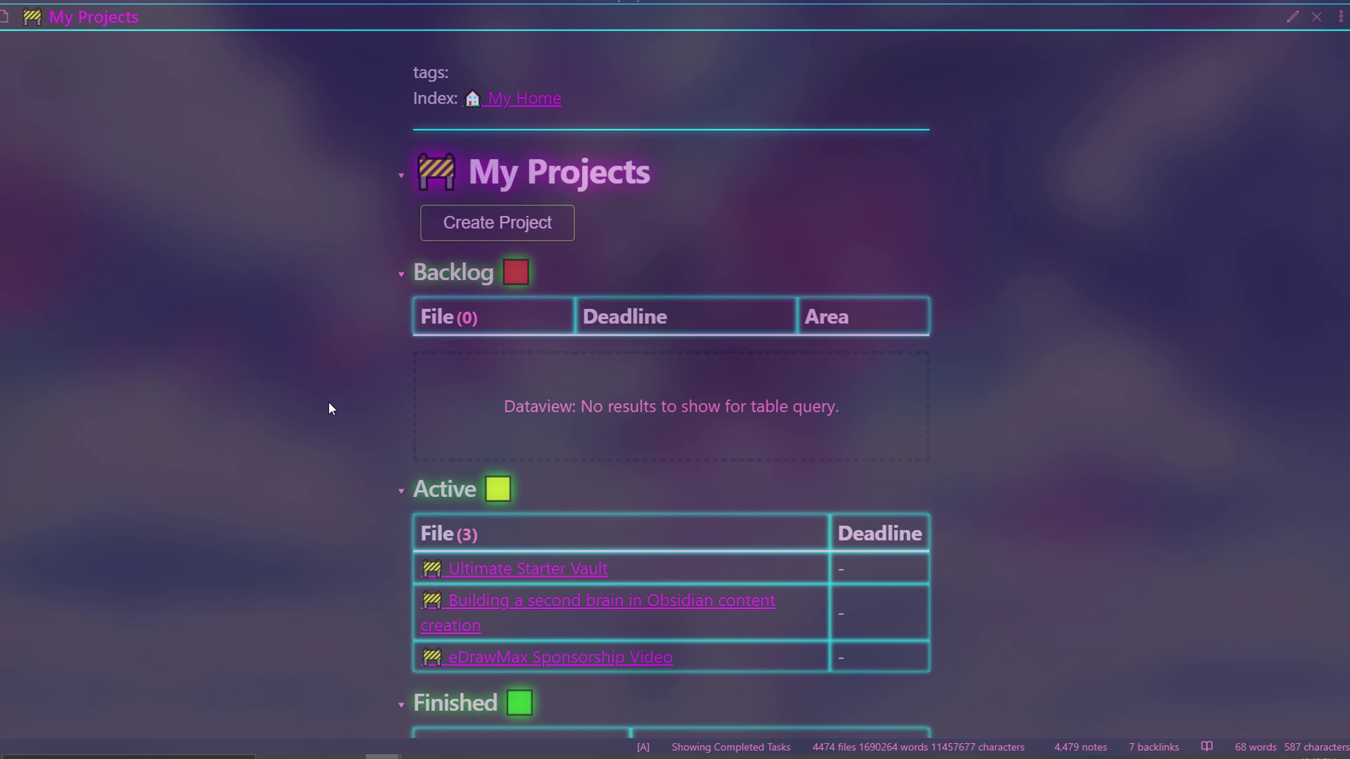
key(ctrl+alt+Left)
click(521, 456)
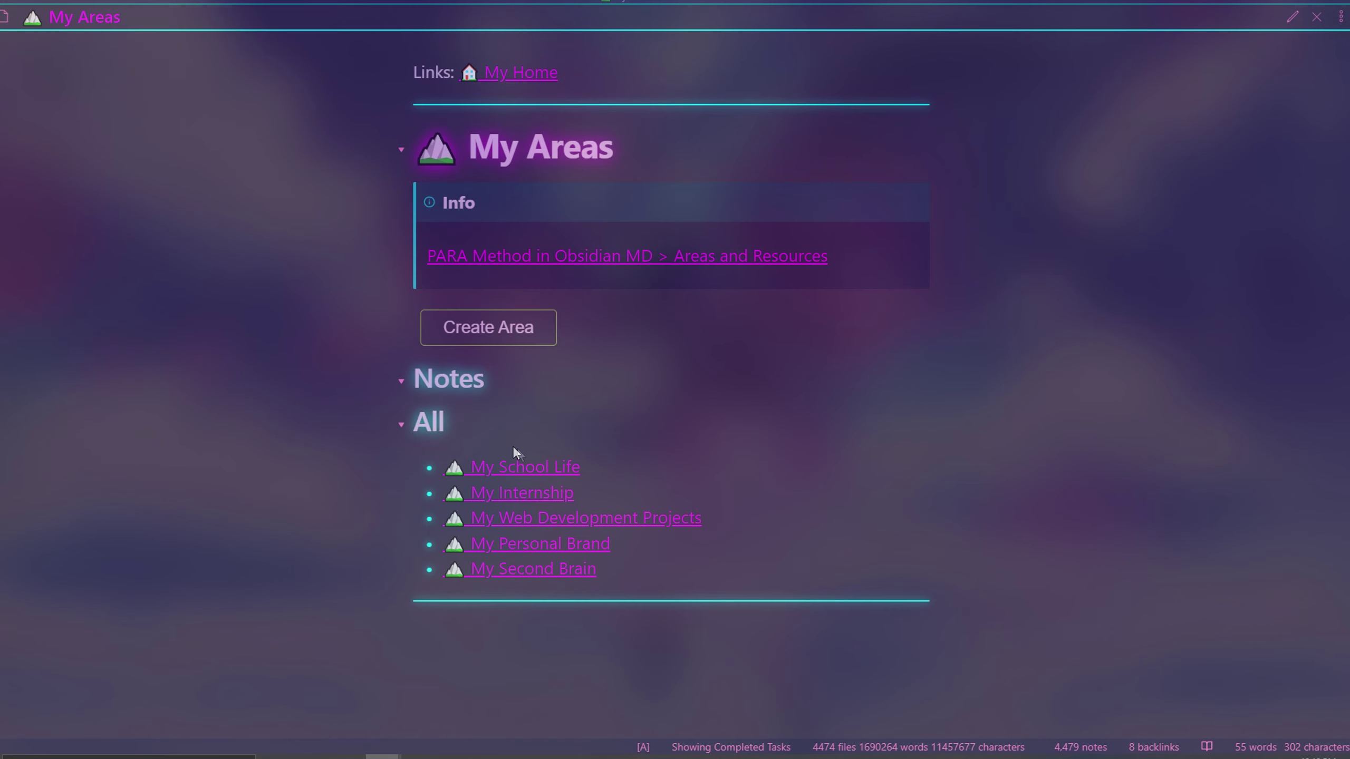
key(ctrl+alt+Left)
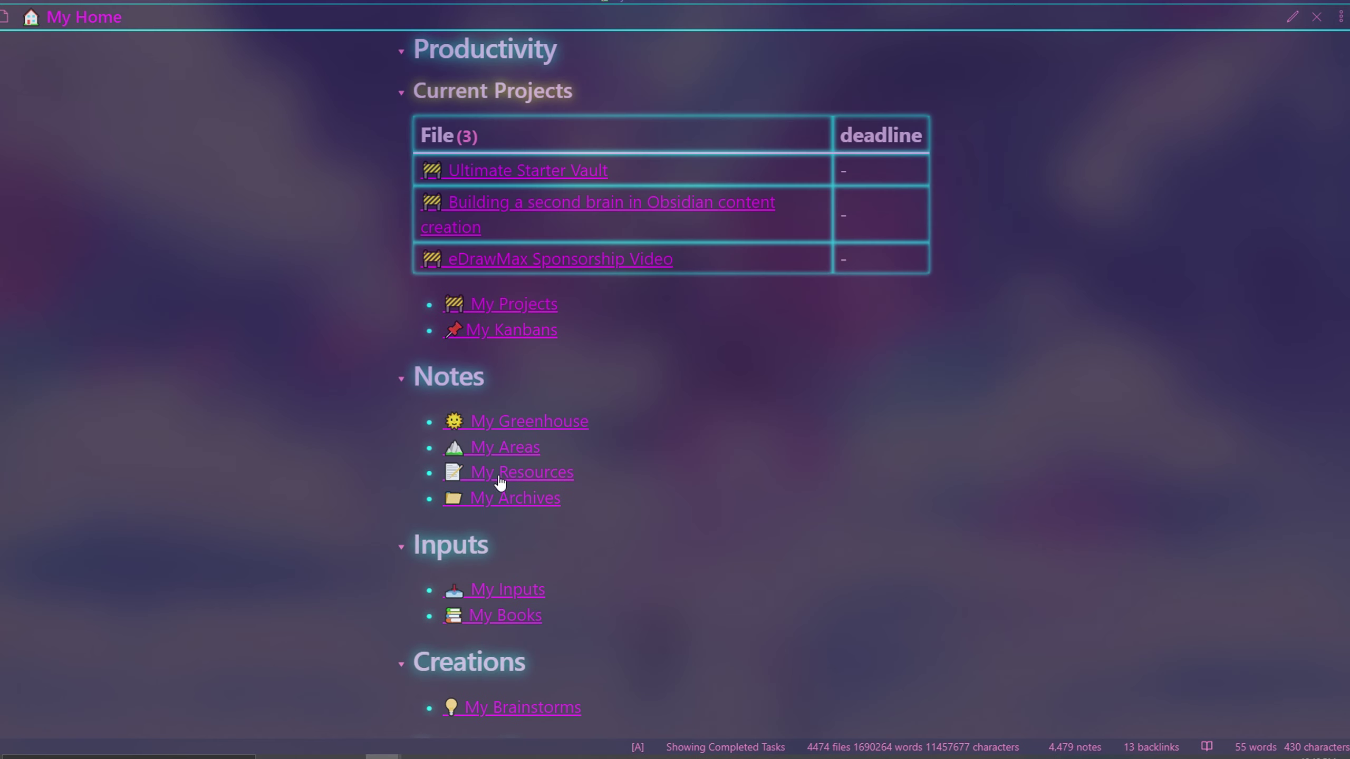
click(498, 478)
key(ctrl+alt+Left)
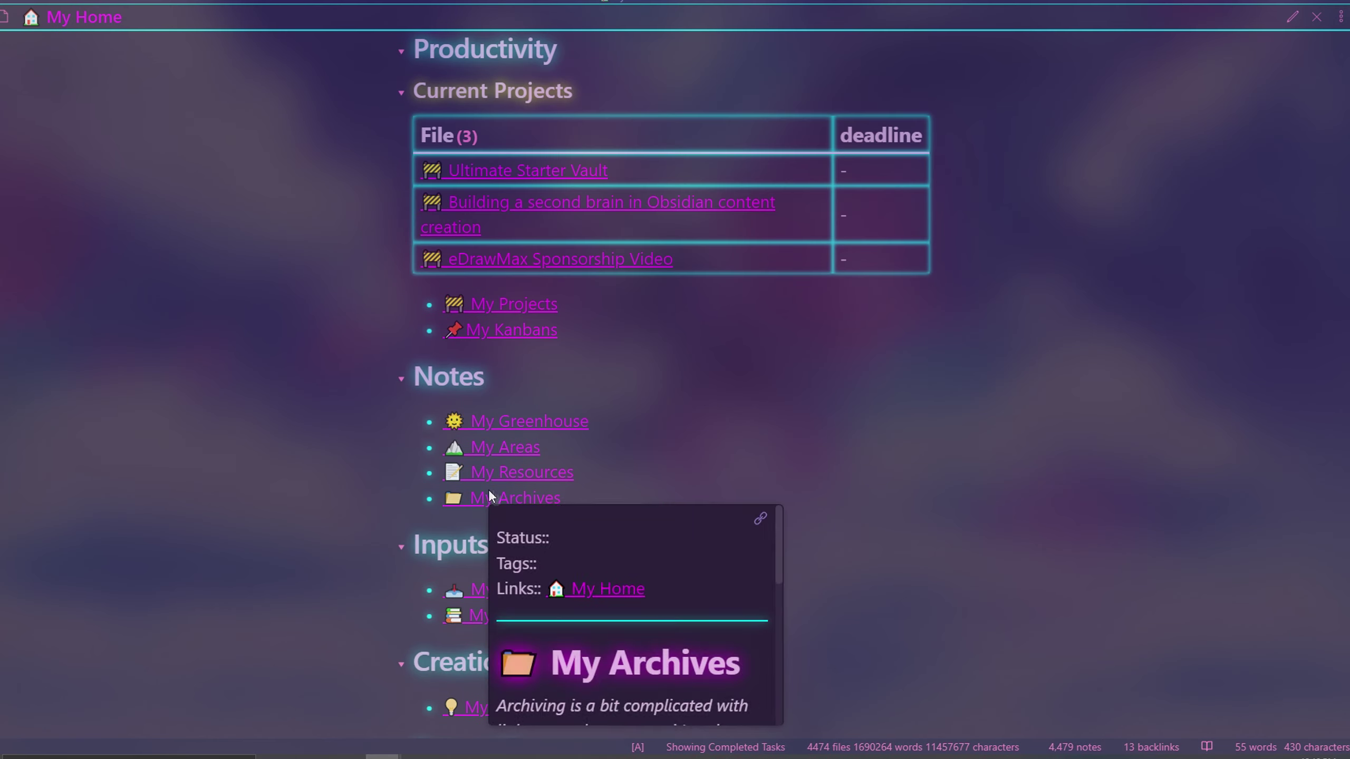
click(492, 498)
key(ctrl+alt+Left)
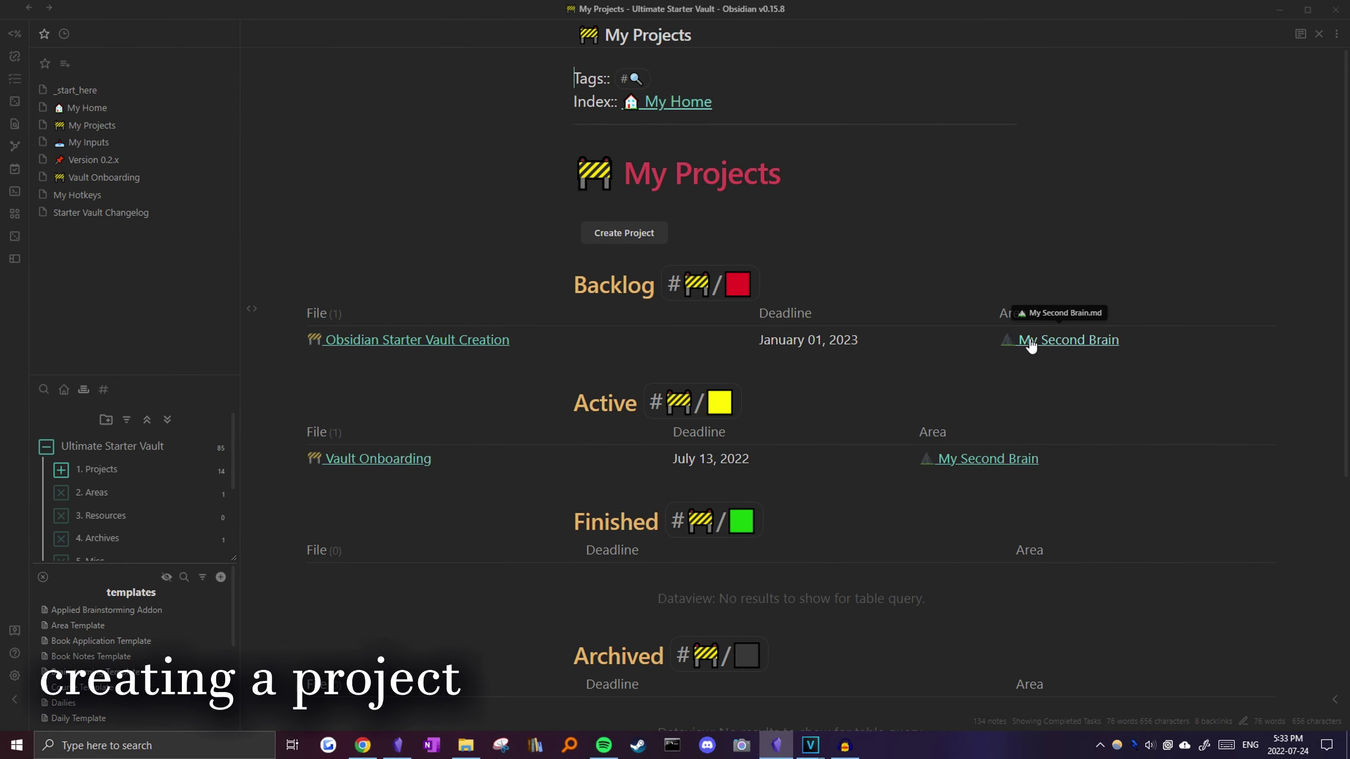
- Create the 'Create new Obsidian video' project and show its new folder under 1. Projects
click(992, 269)
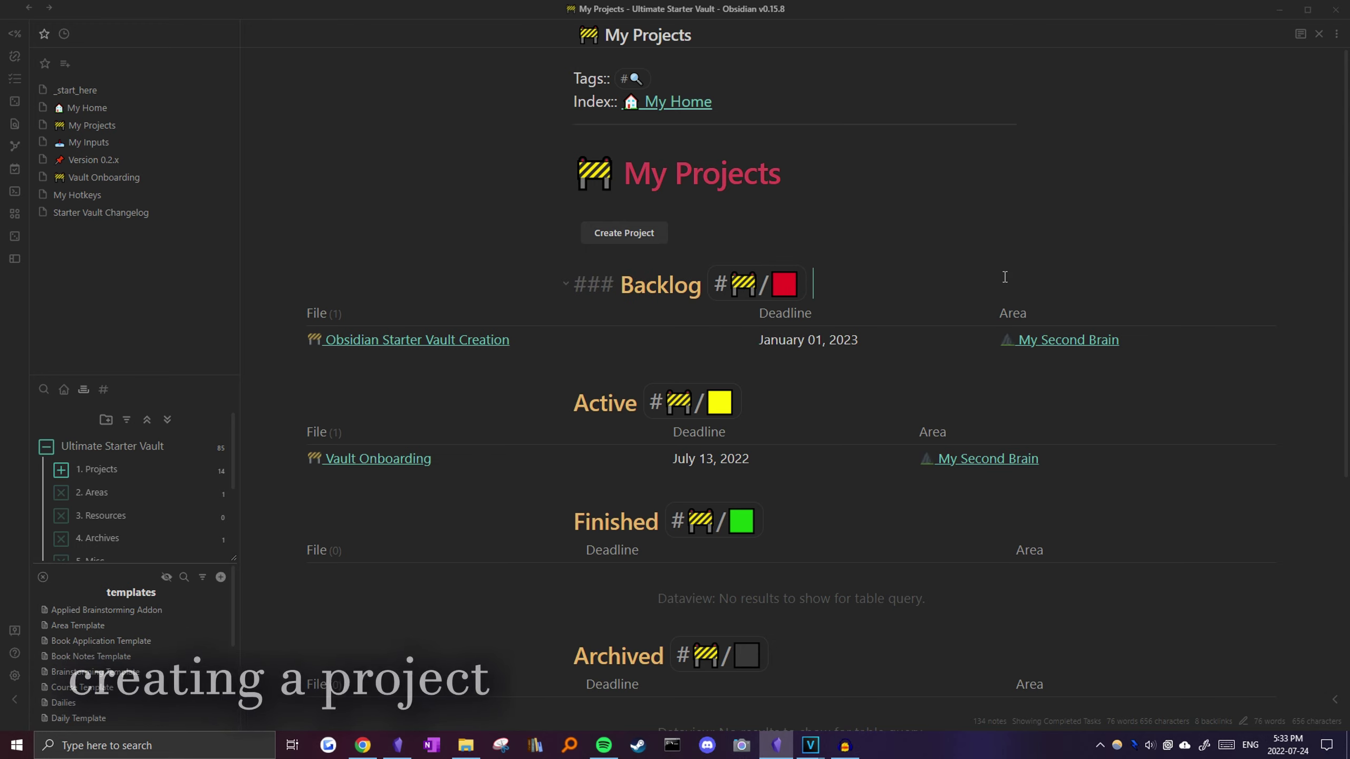
click(624, 231)
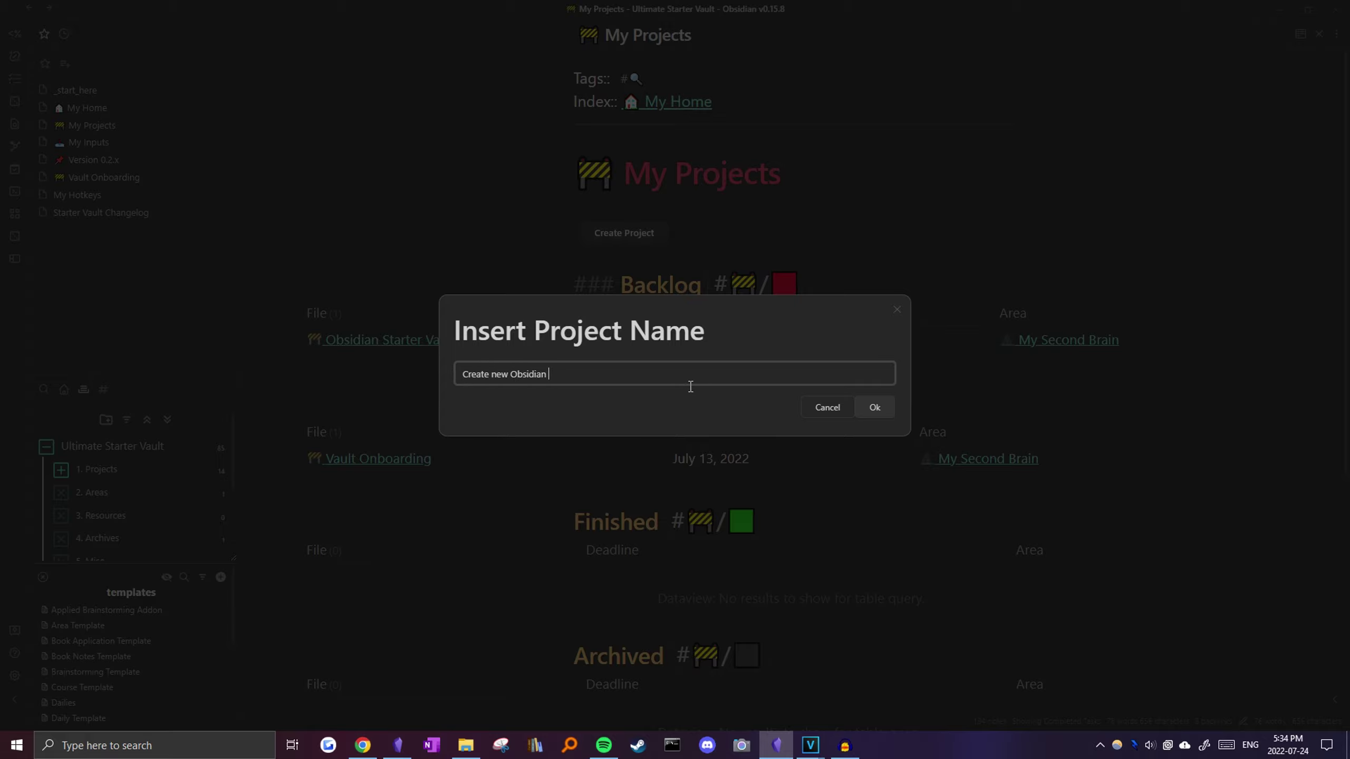
click(872, 408)
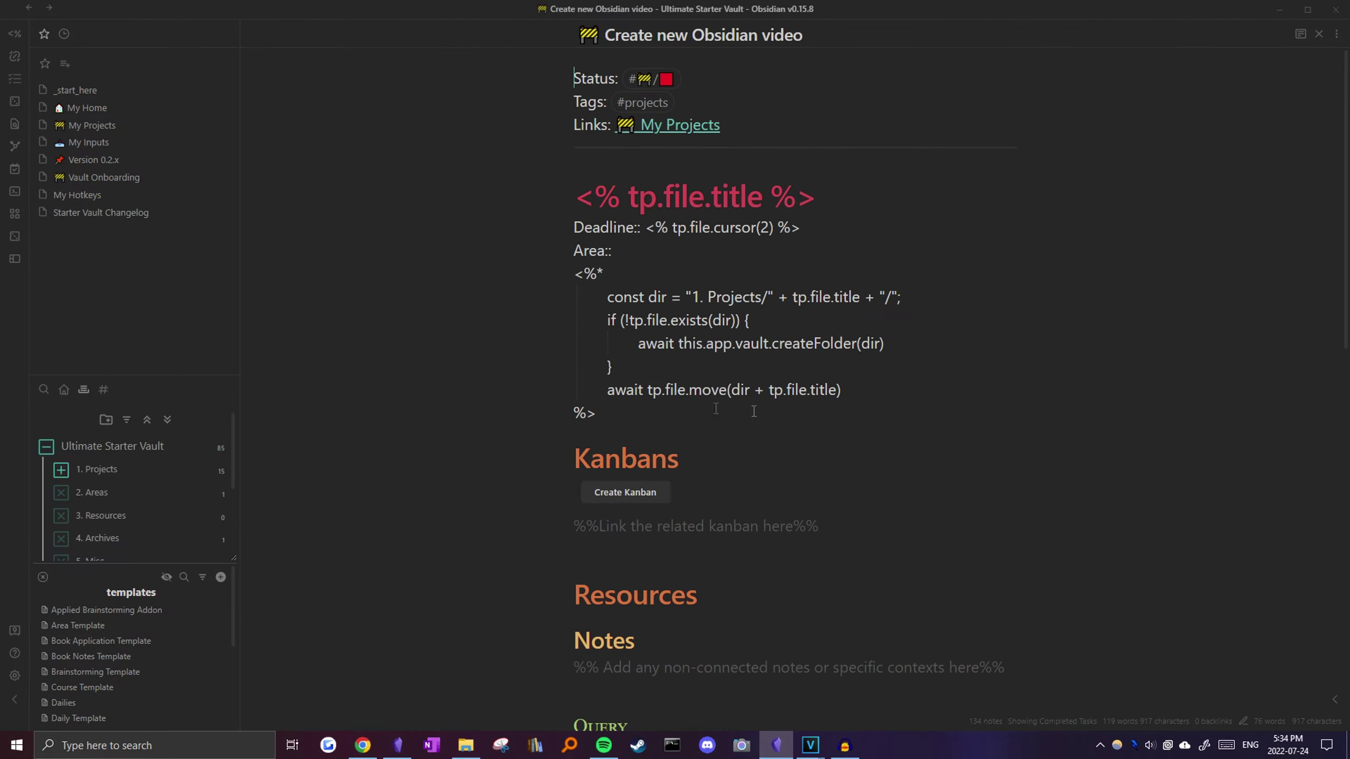
click(63, 388)
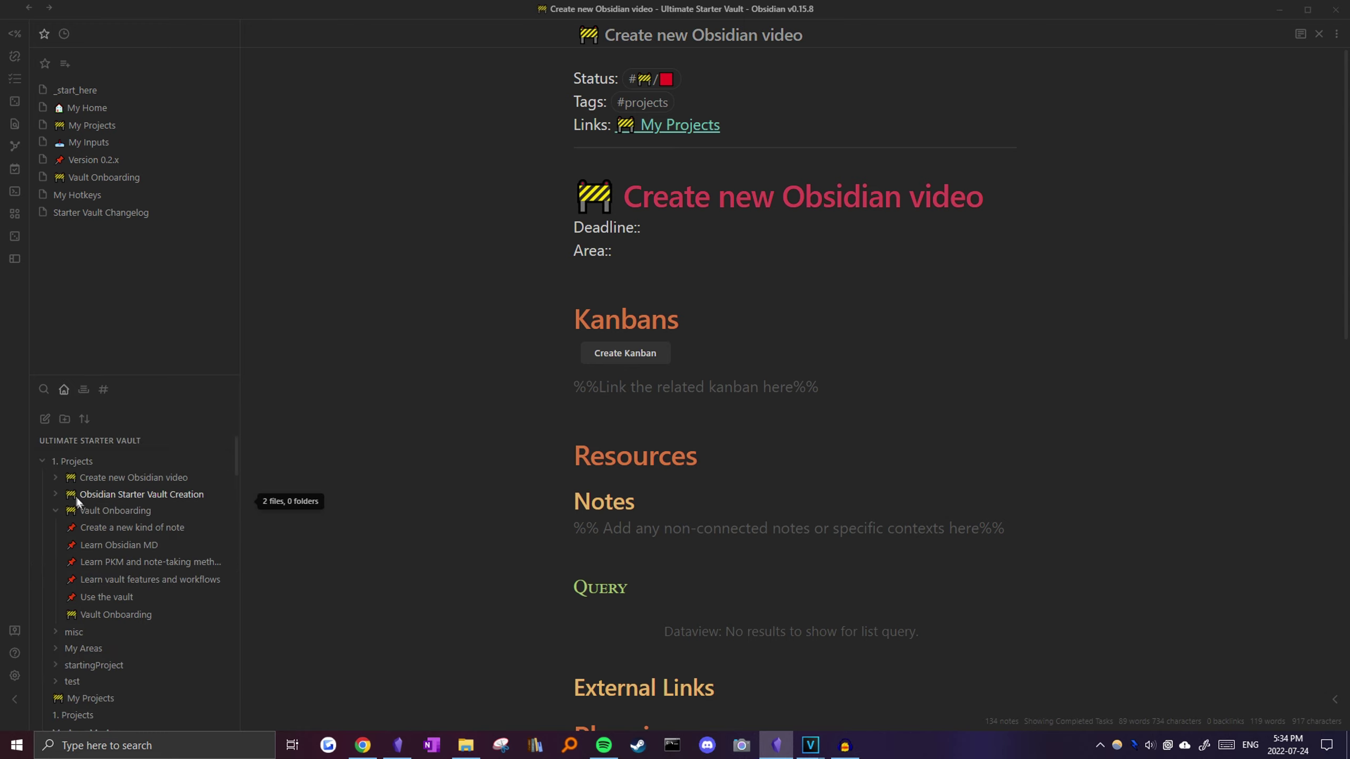
click(113, 478)
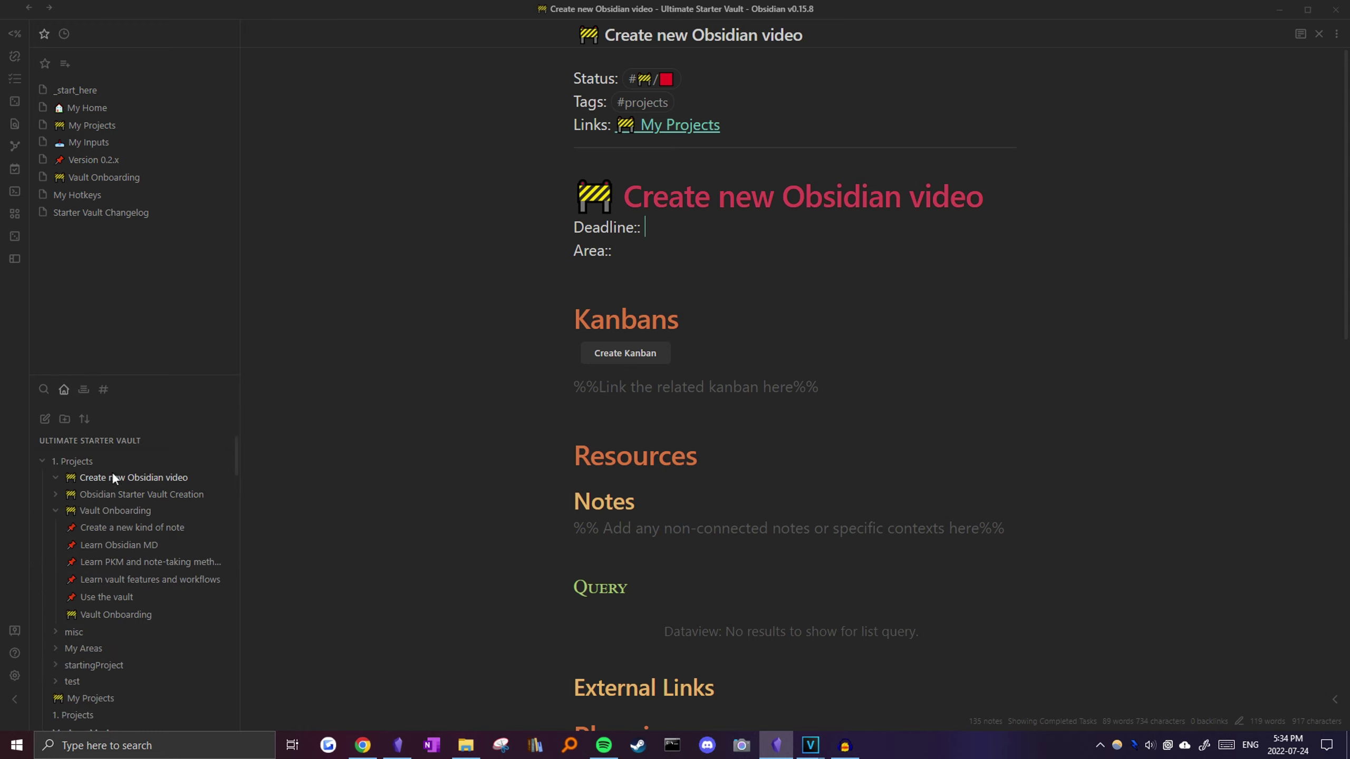
click(57, 479)
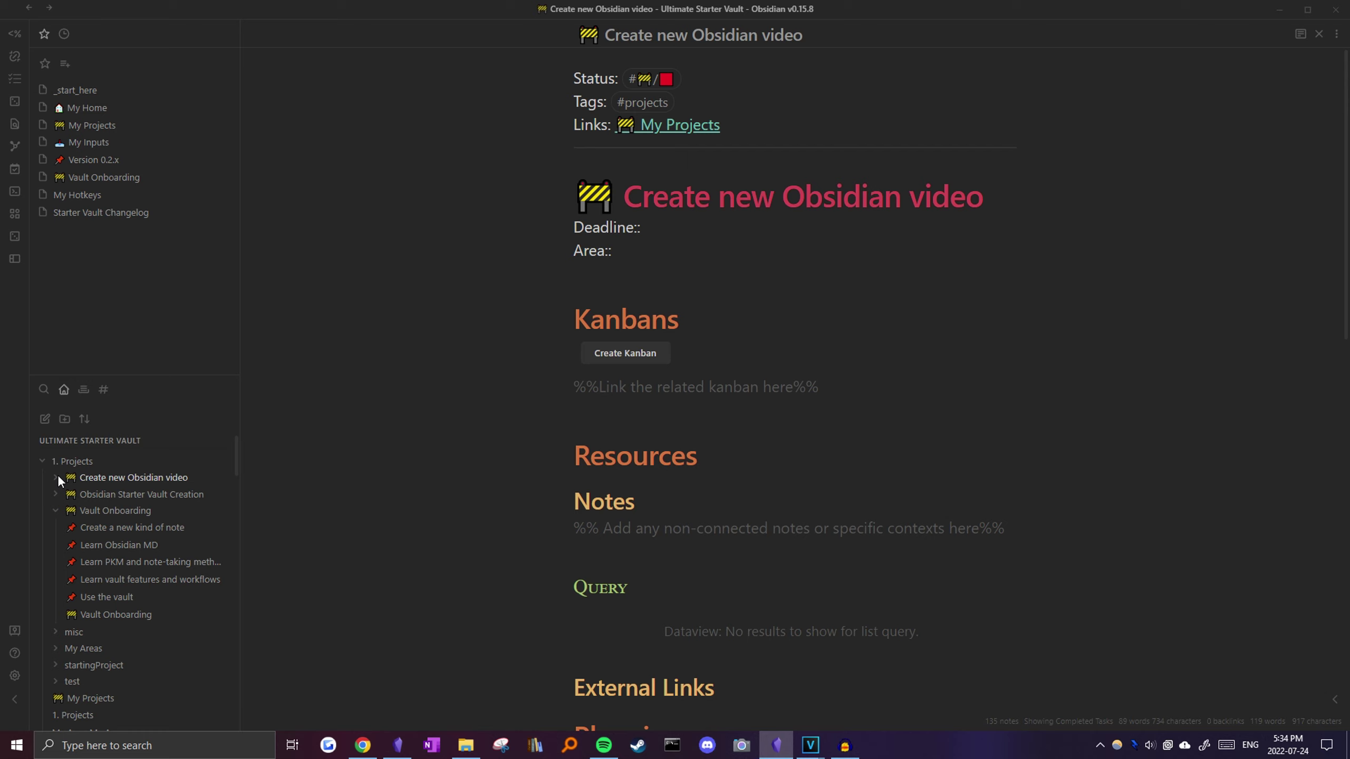
click(702, 234)
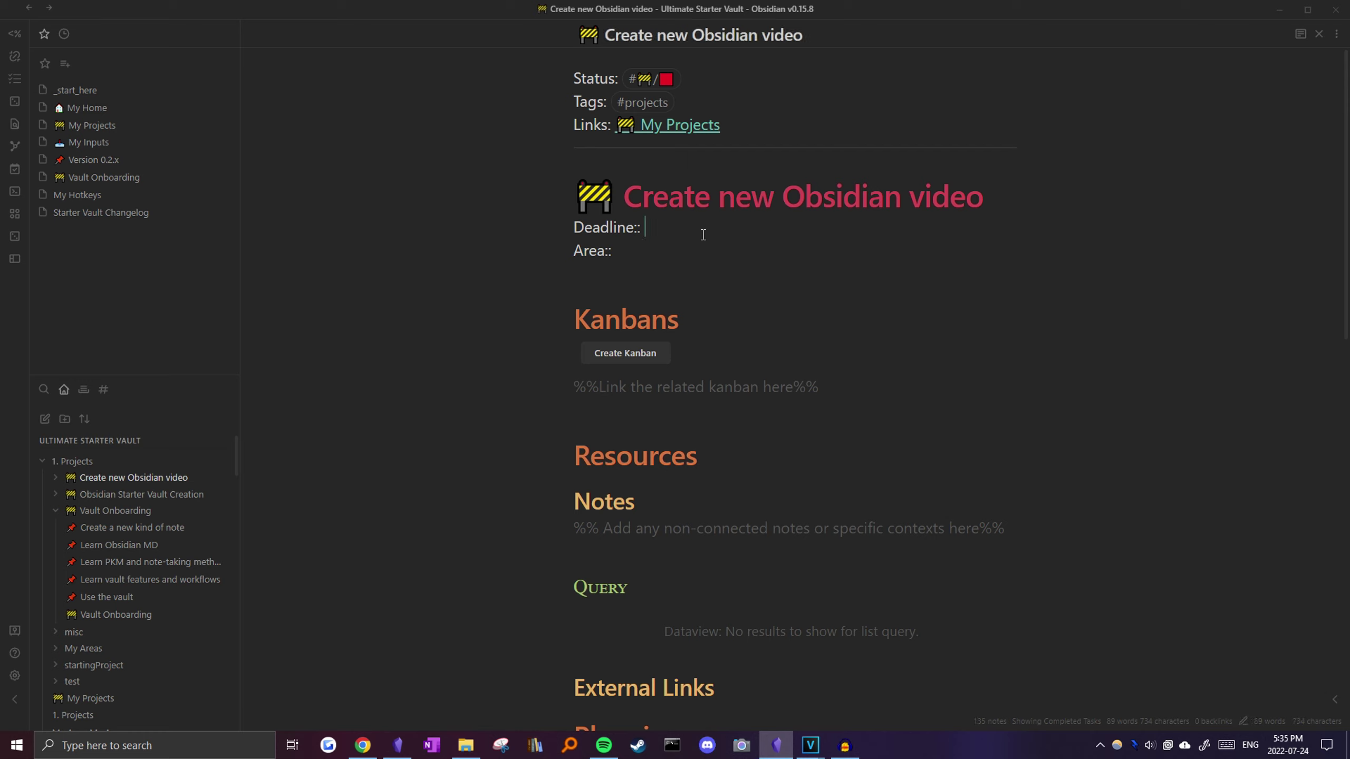
- Enter deadline 2022-07-31, area [[My Youtube Channel]], objective 'Upload video' and four key results
text(2022-07-31[[My Youtube Channel]])
key(alt+Tab)
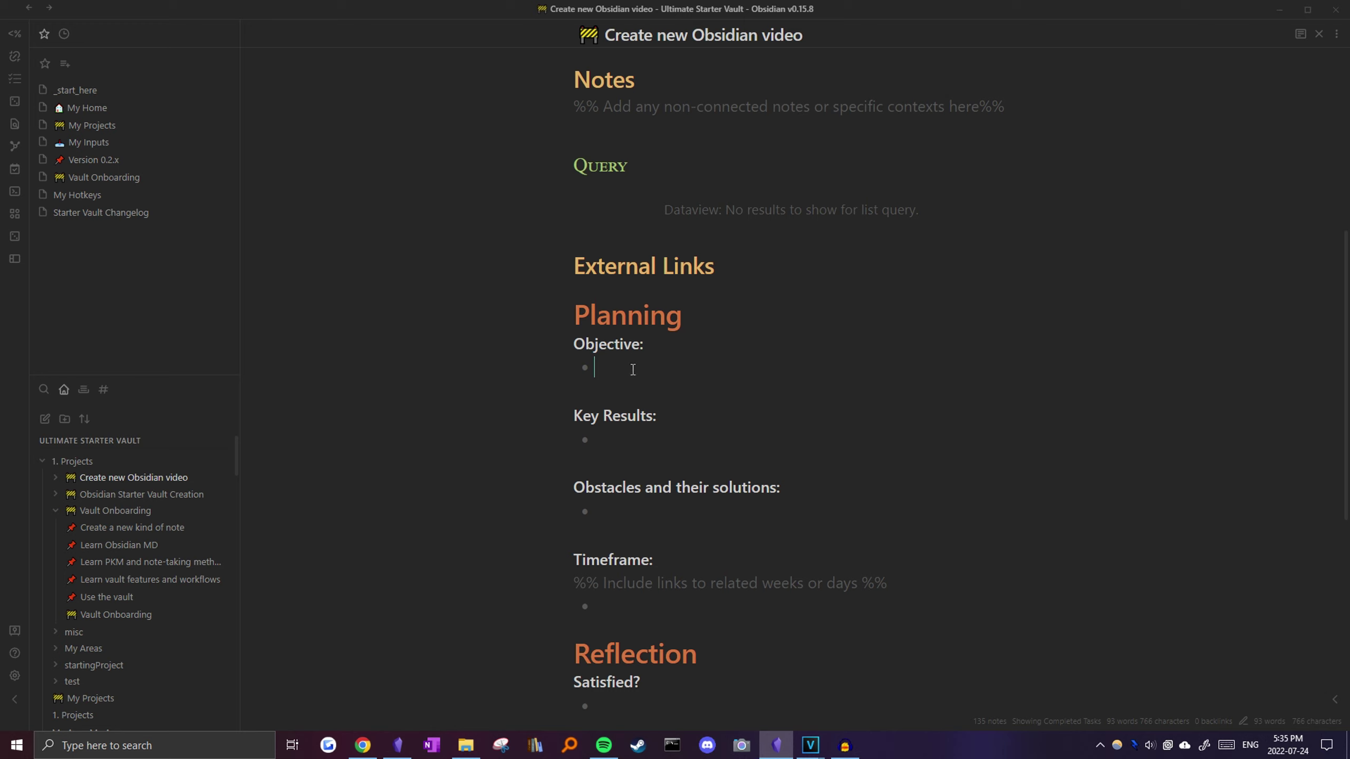
text(Upload video  Key Results: - Brainstorming)
key(Return)
text(Creating the script)
key(Return)
text(Edit)
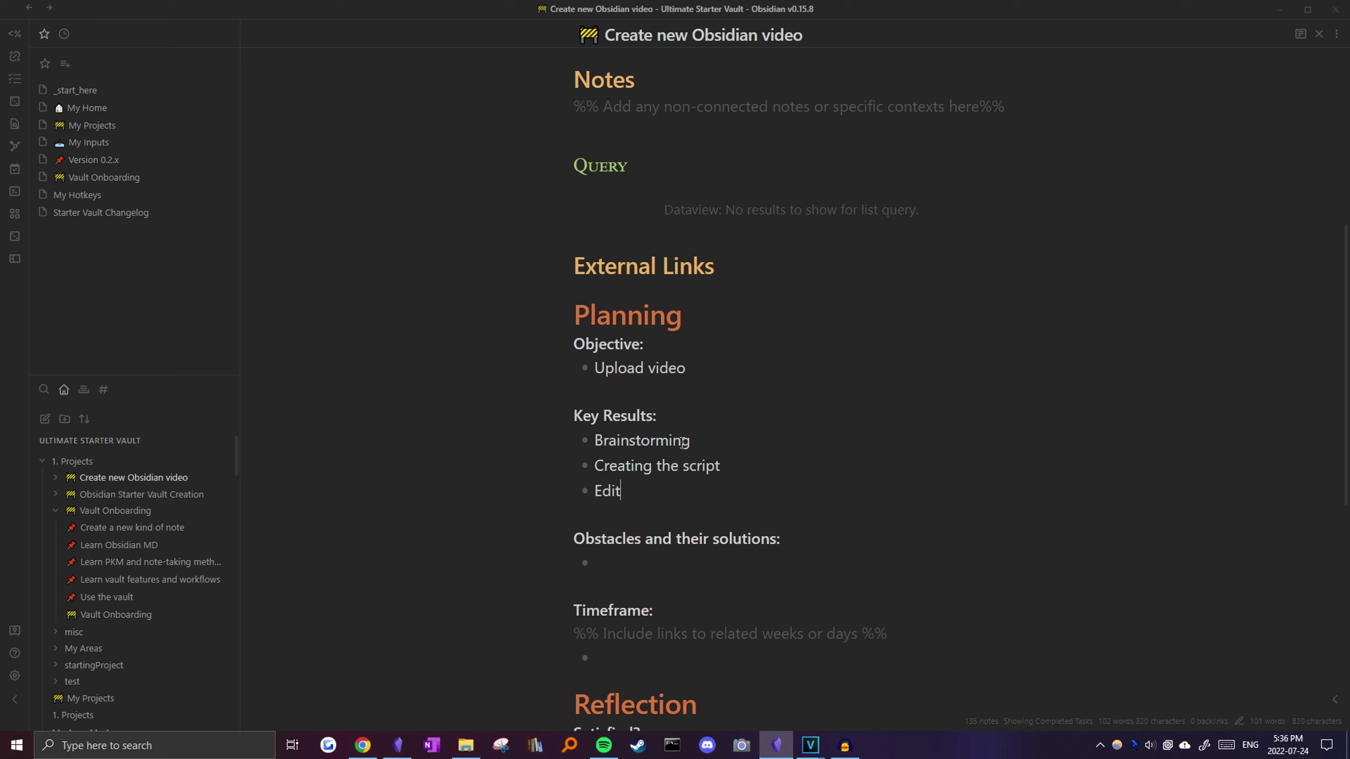
text(ing the video)
key(Return)
text(Publishing it)
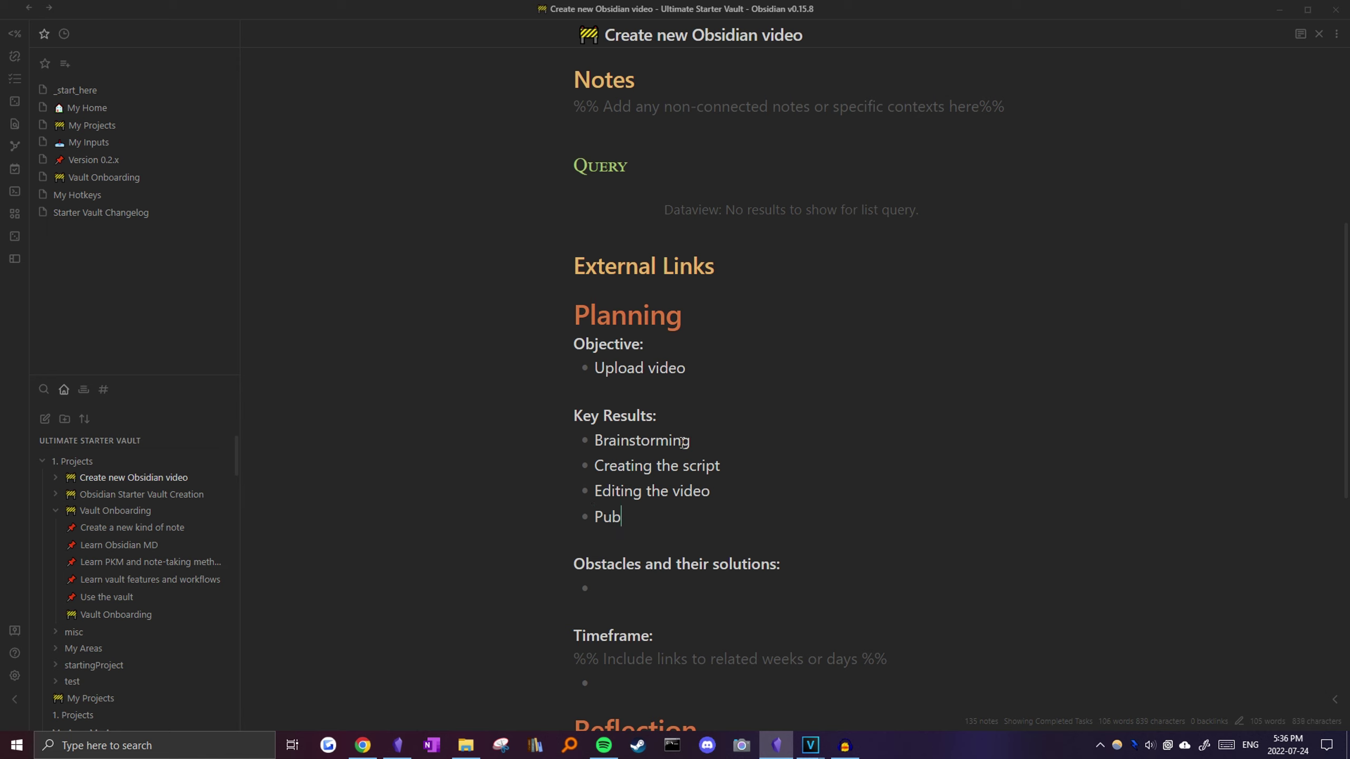
- Add a [[2022-W28]] weekly note link under Timeframe
scroll(670, 441, down, 4)
click(666, 372)
click(665, 463)
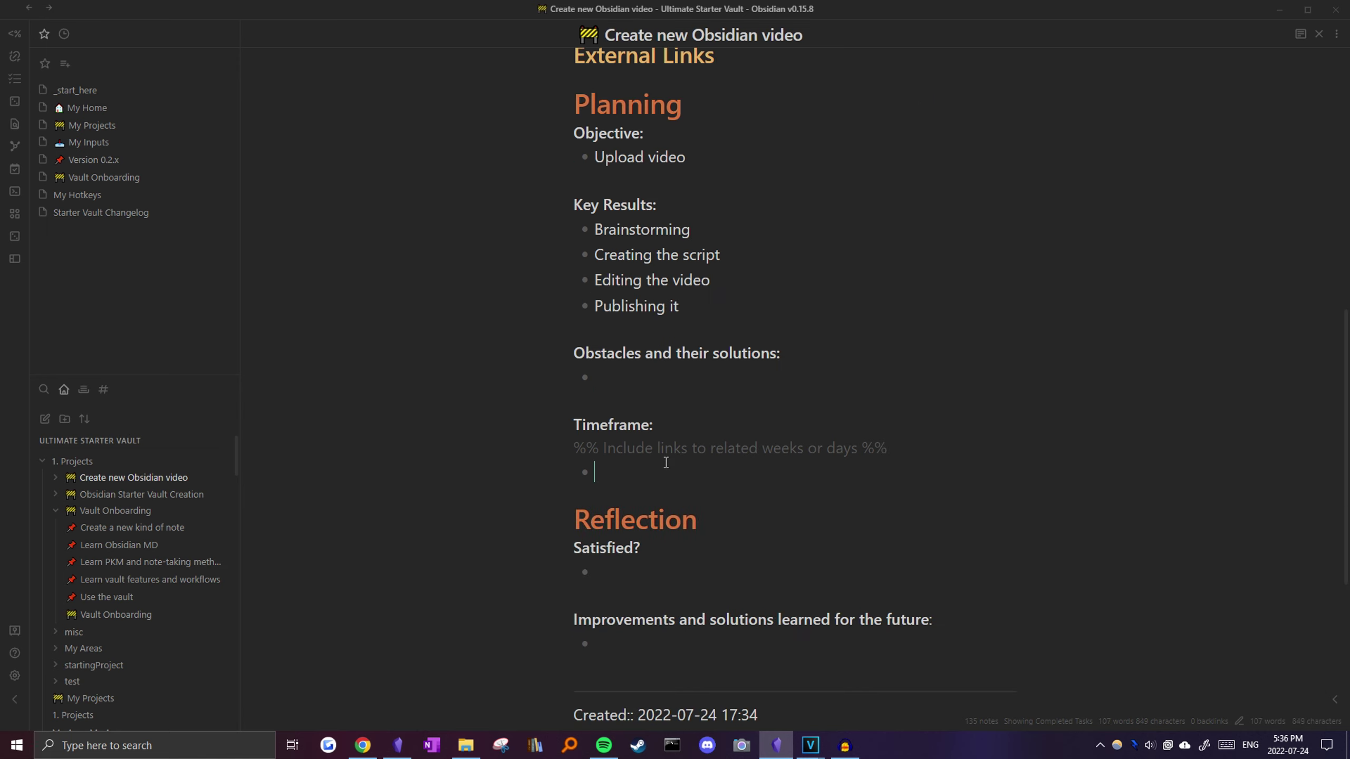
text([[)
text(2022-)
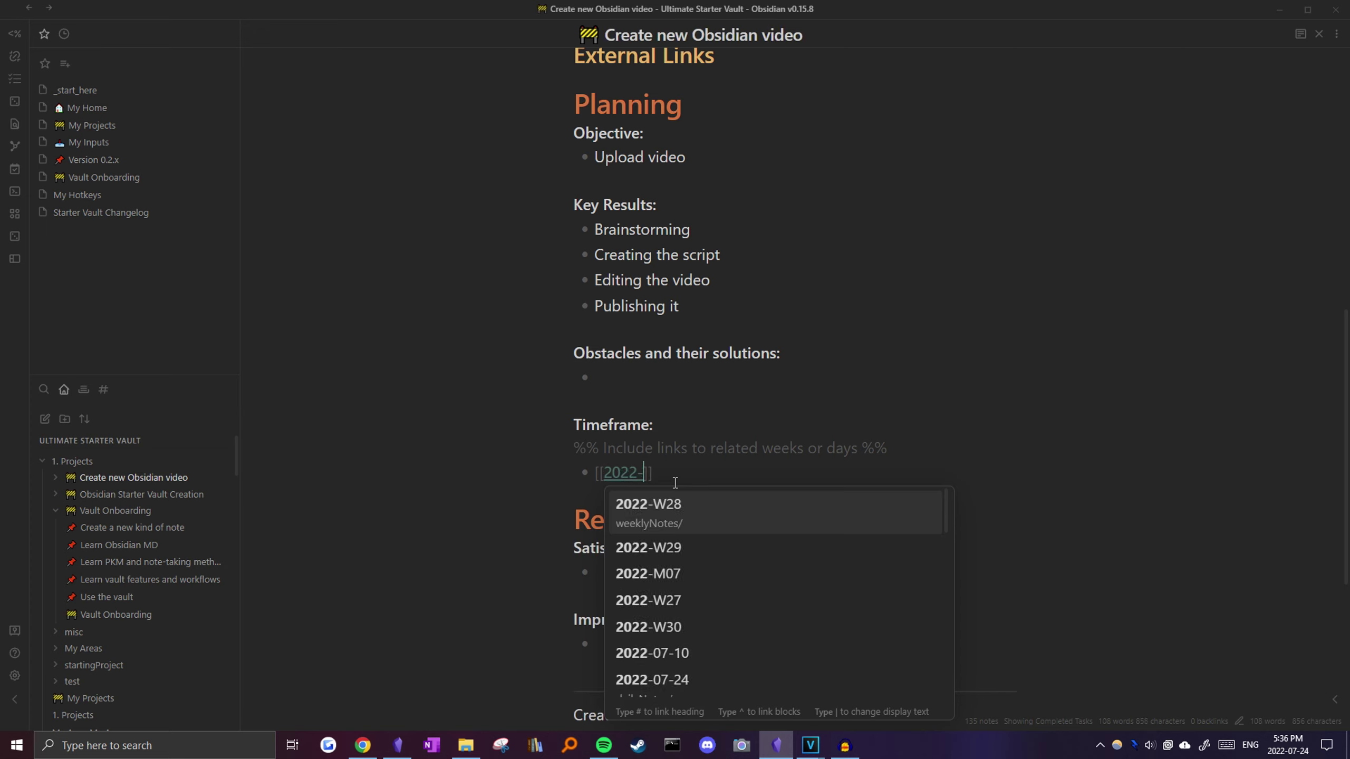
scroll(744, 388, down, 1)
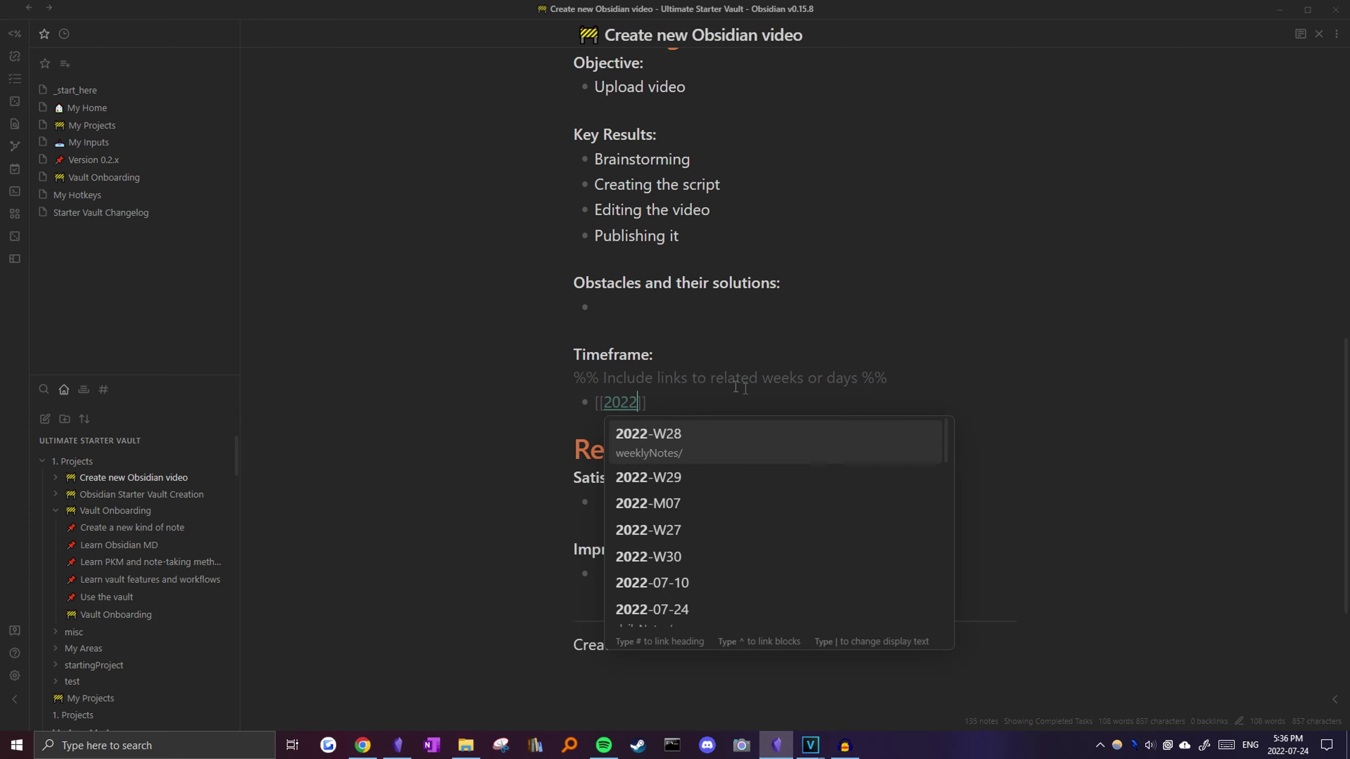
click(743, 438)
scroll(742, 438, up, 8)
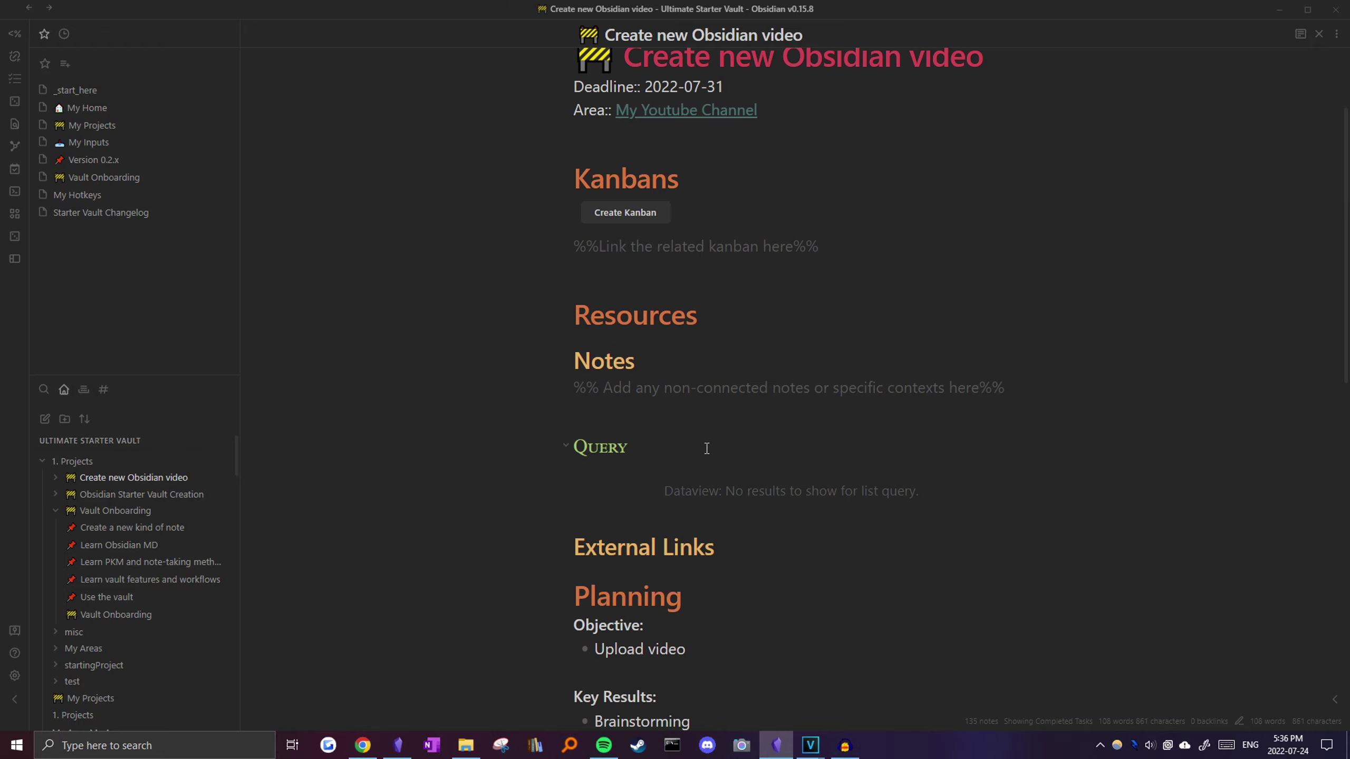
- Create a kanban board for the project, copying the note's title for it
click(625, 212)
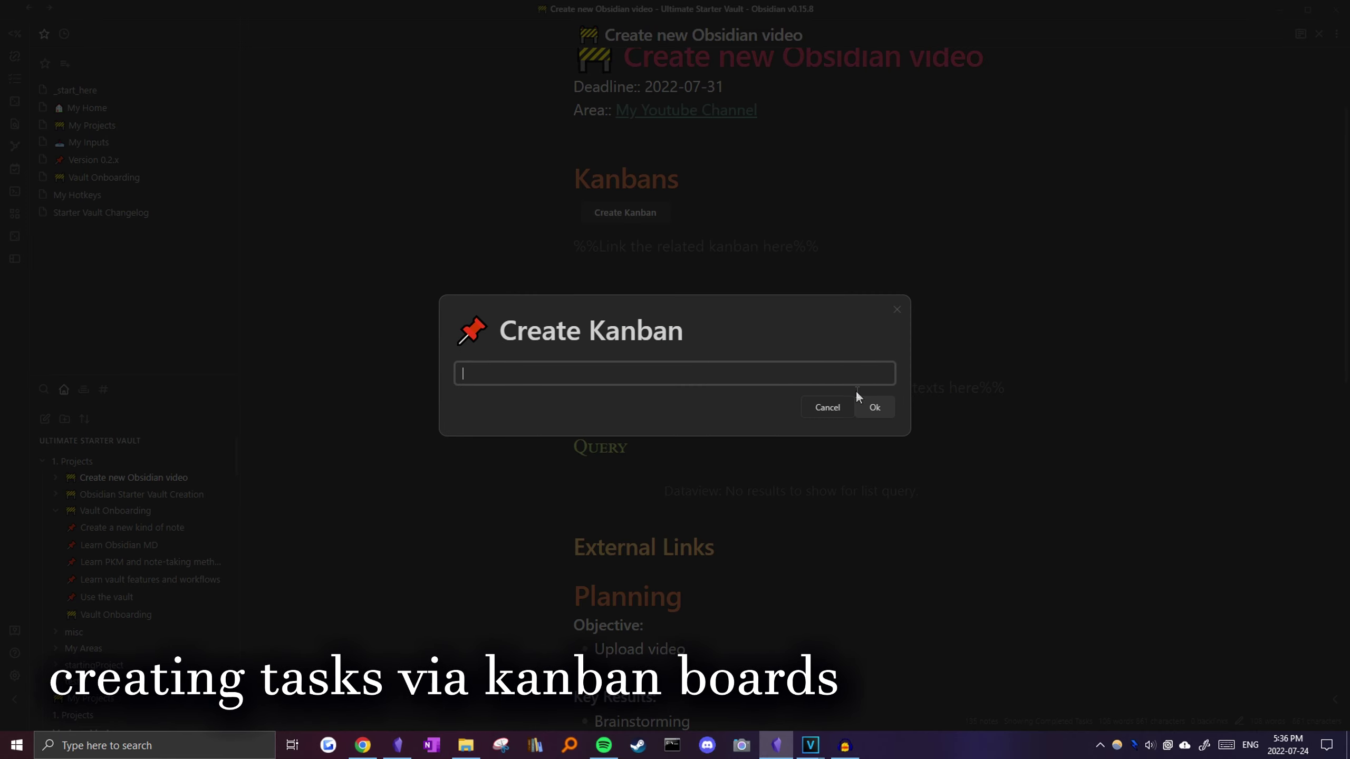
key(Escape)
click(616, 37)
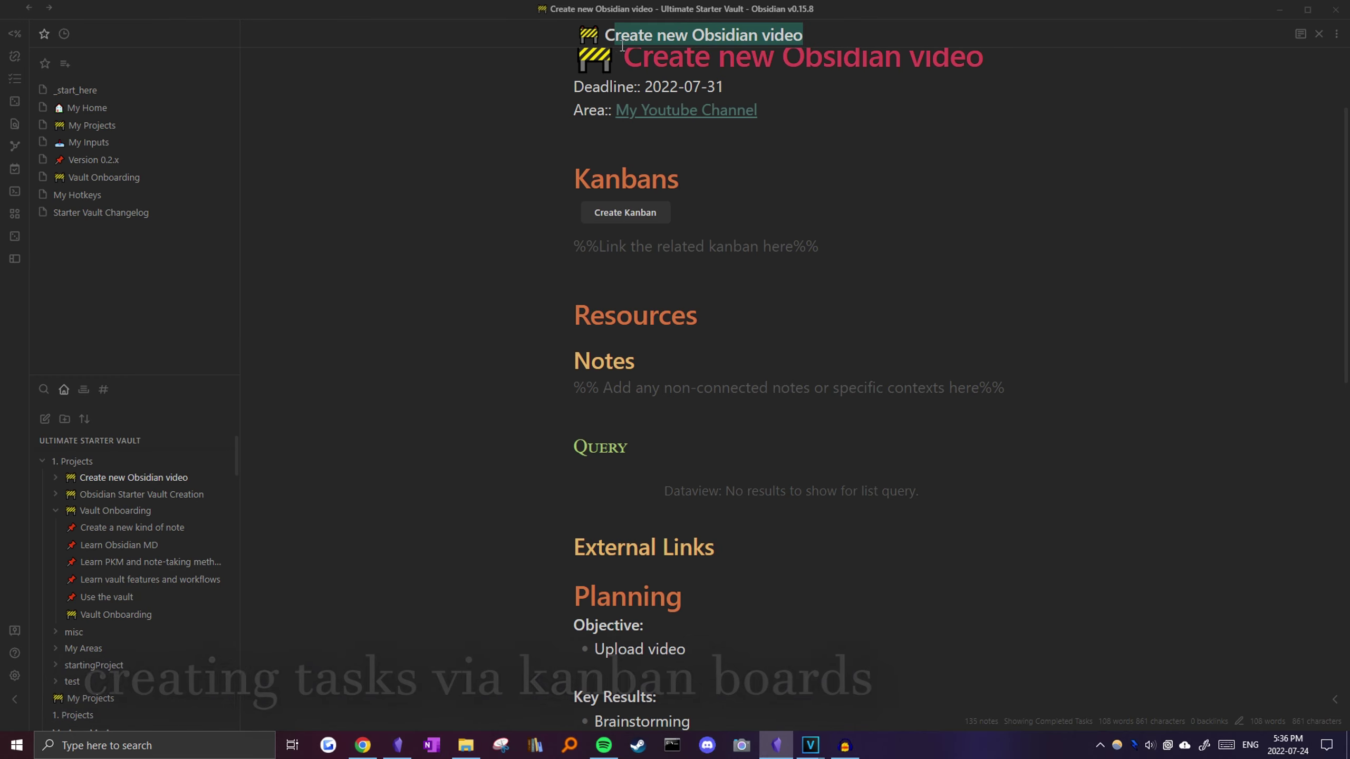
click(625, 213)
click(888, 408)
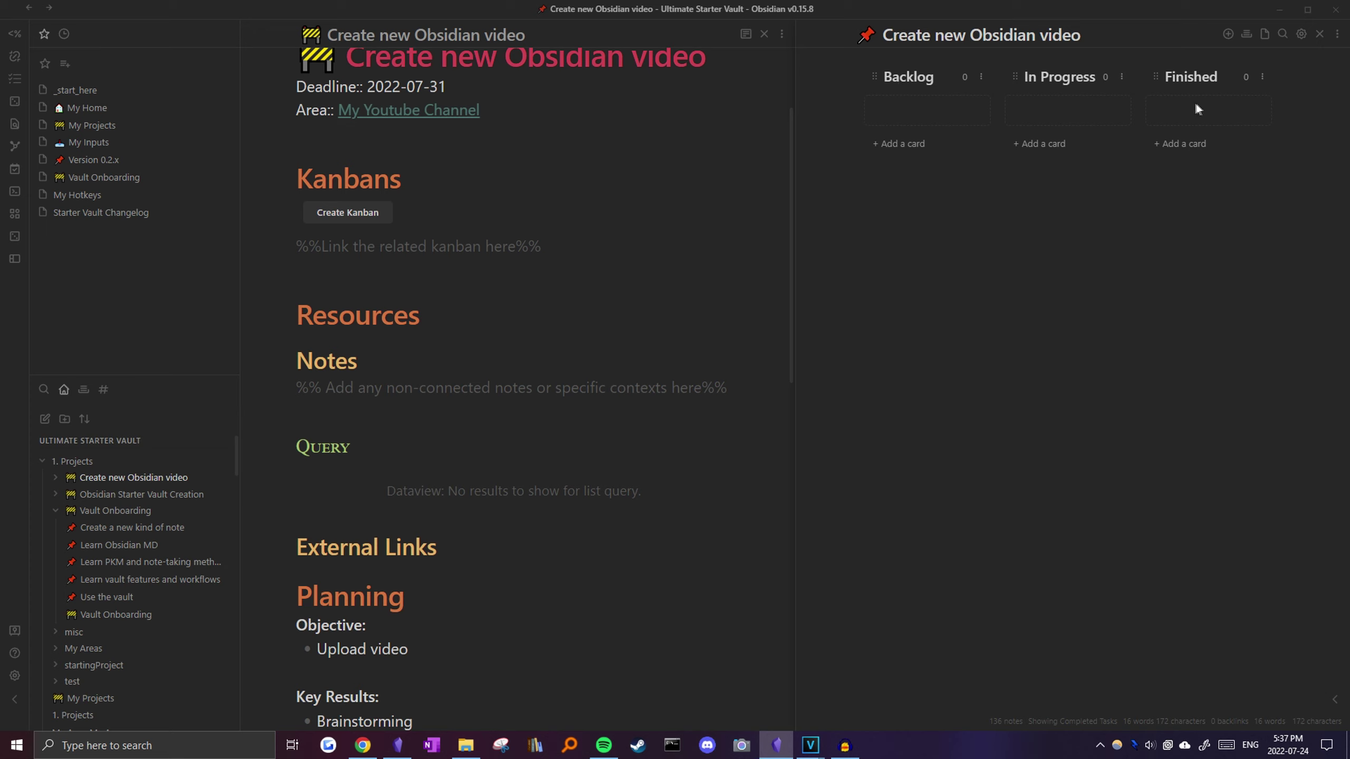
- Add Backlog cards 'Brainstorming' and 'Creating script', the latter dated July 24, 2022
scroll(376, 465, down, 4)
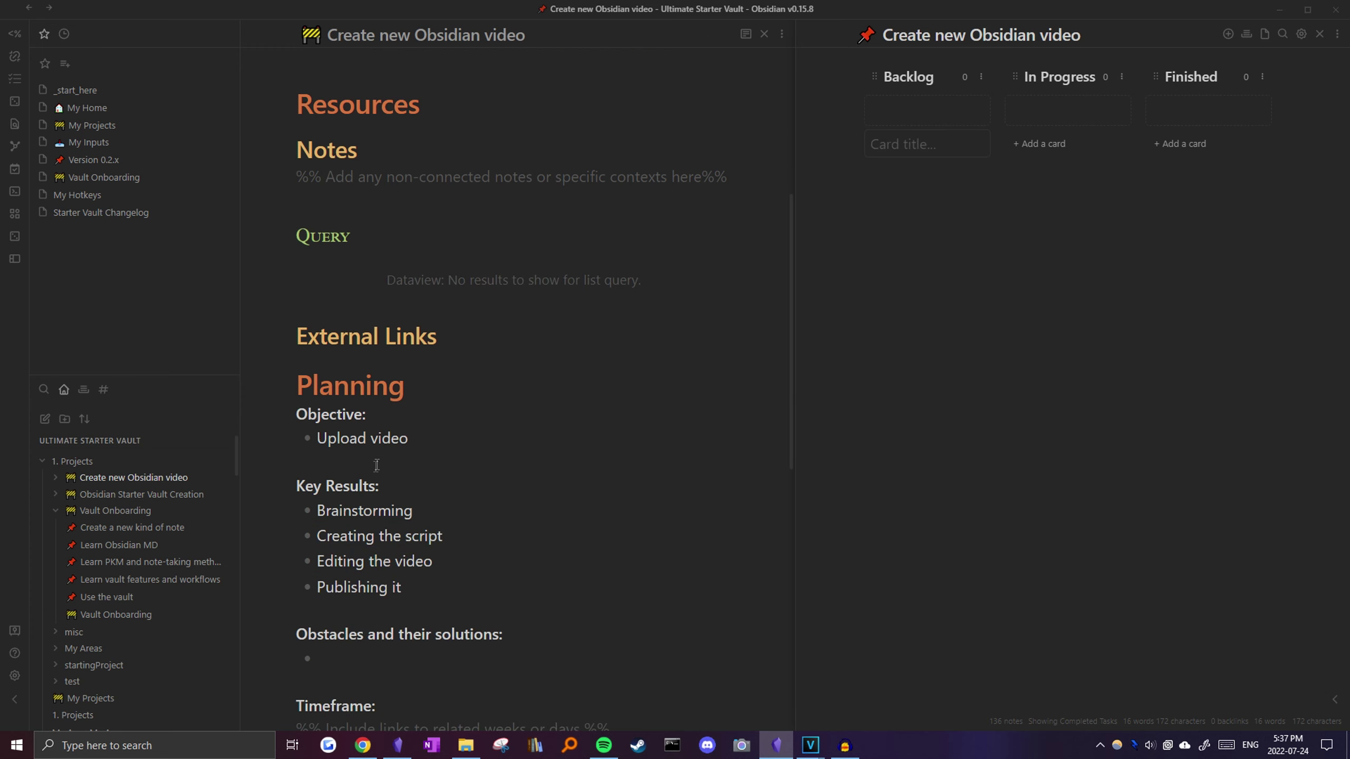
text(Brainstorming)
key(Return)
text(C)
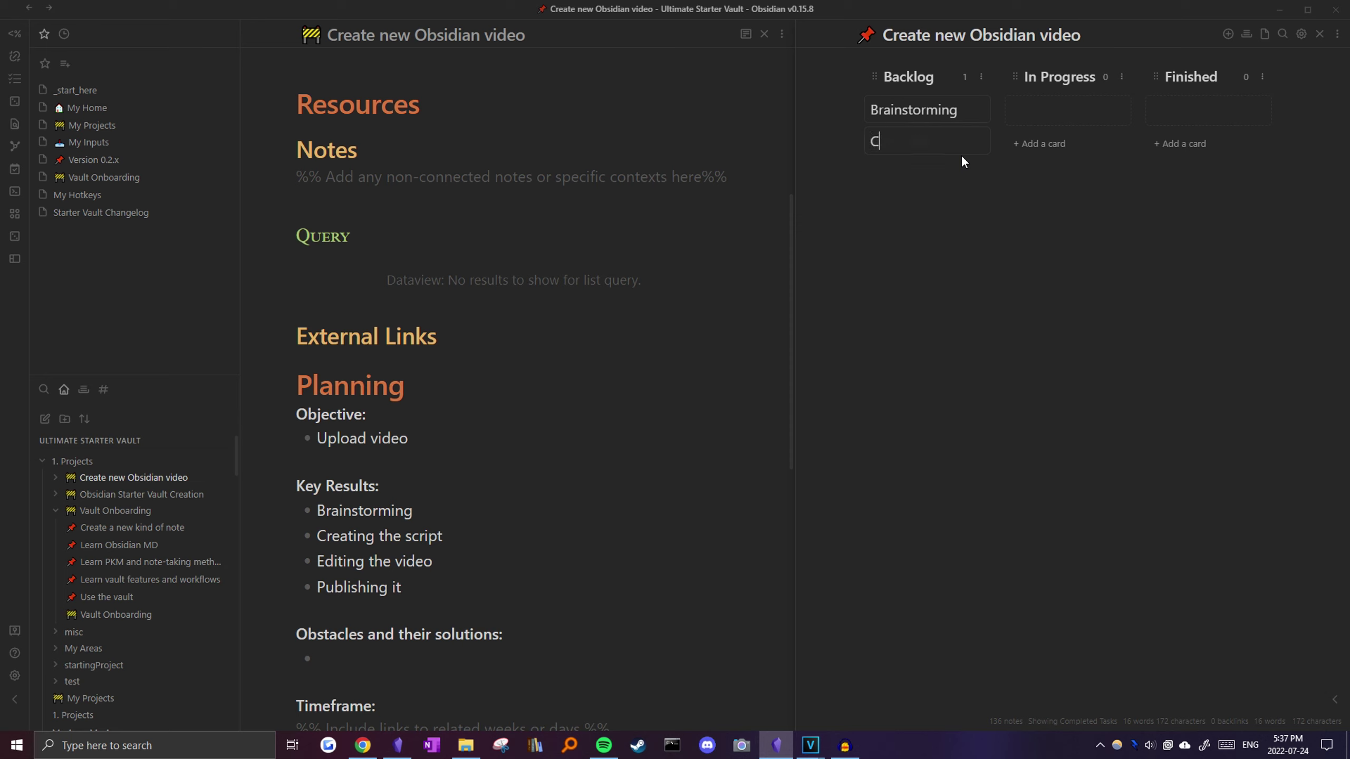
text(reating script @)
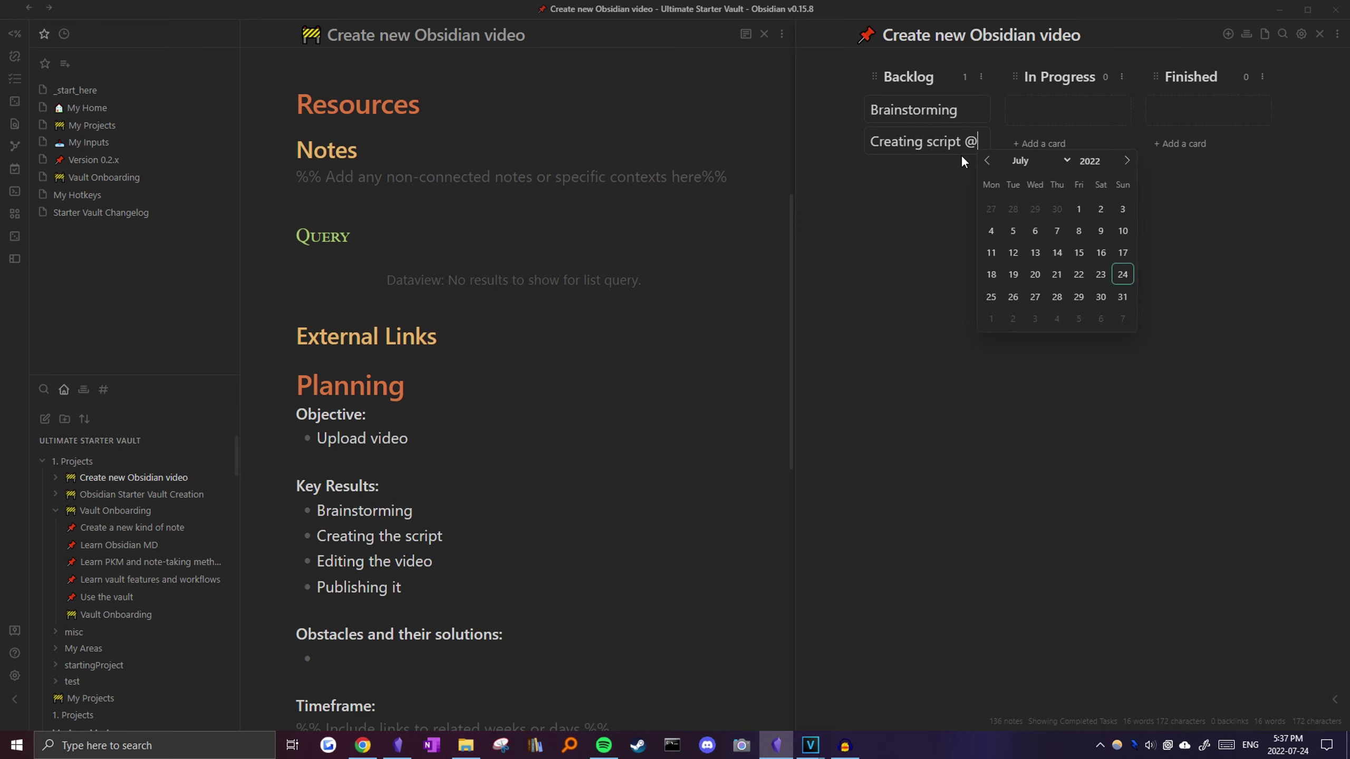
click(1123, 274)
key(Return)
key(Escape)
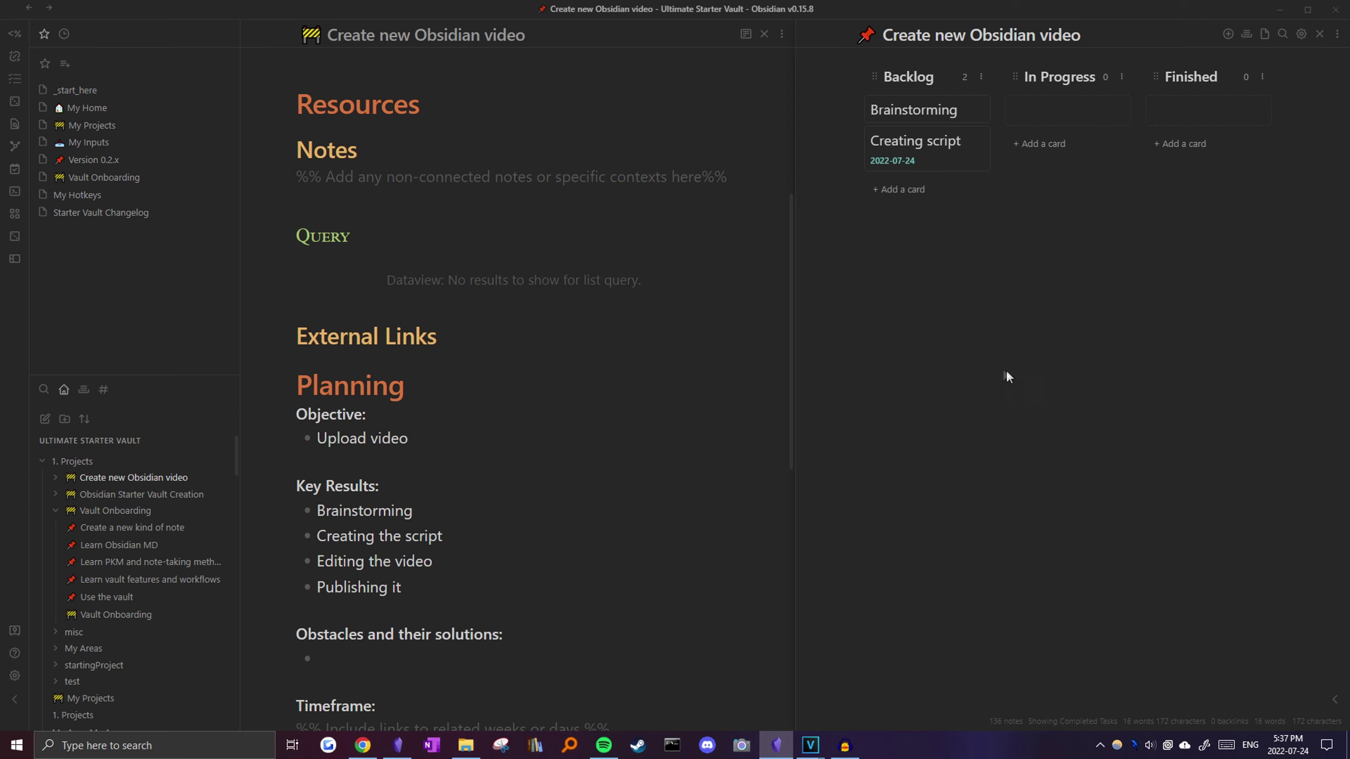
- Open the 2022-07-24 daily note from the calendar, then move Brainstorming to Finished and archive it
key(ctrl+alt+r)
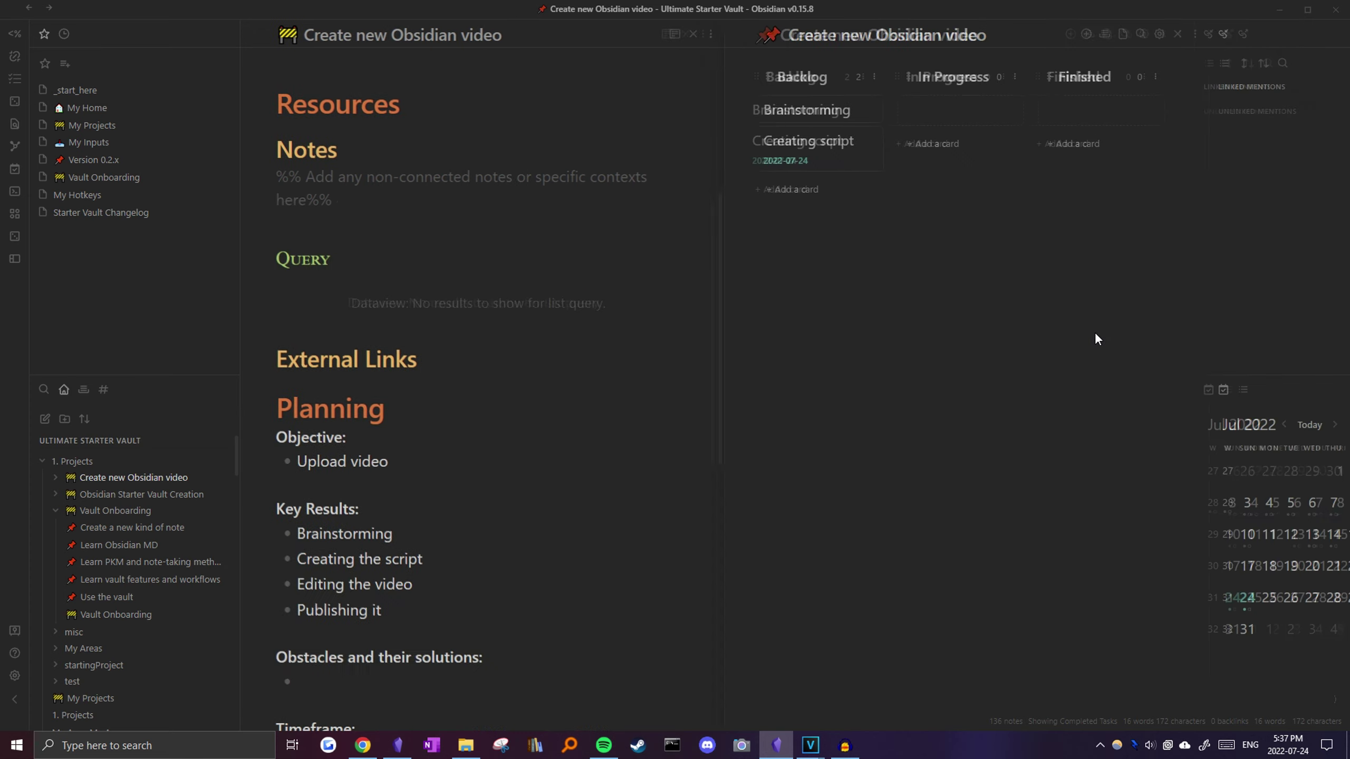
click(1180, 597)
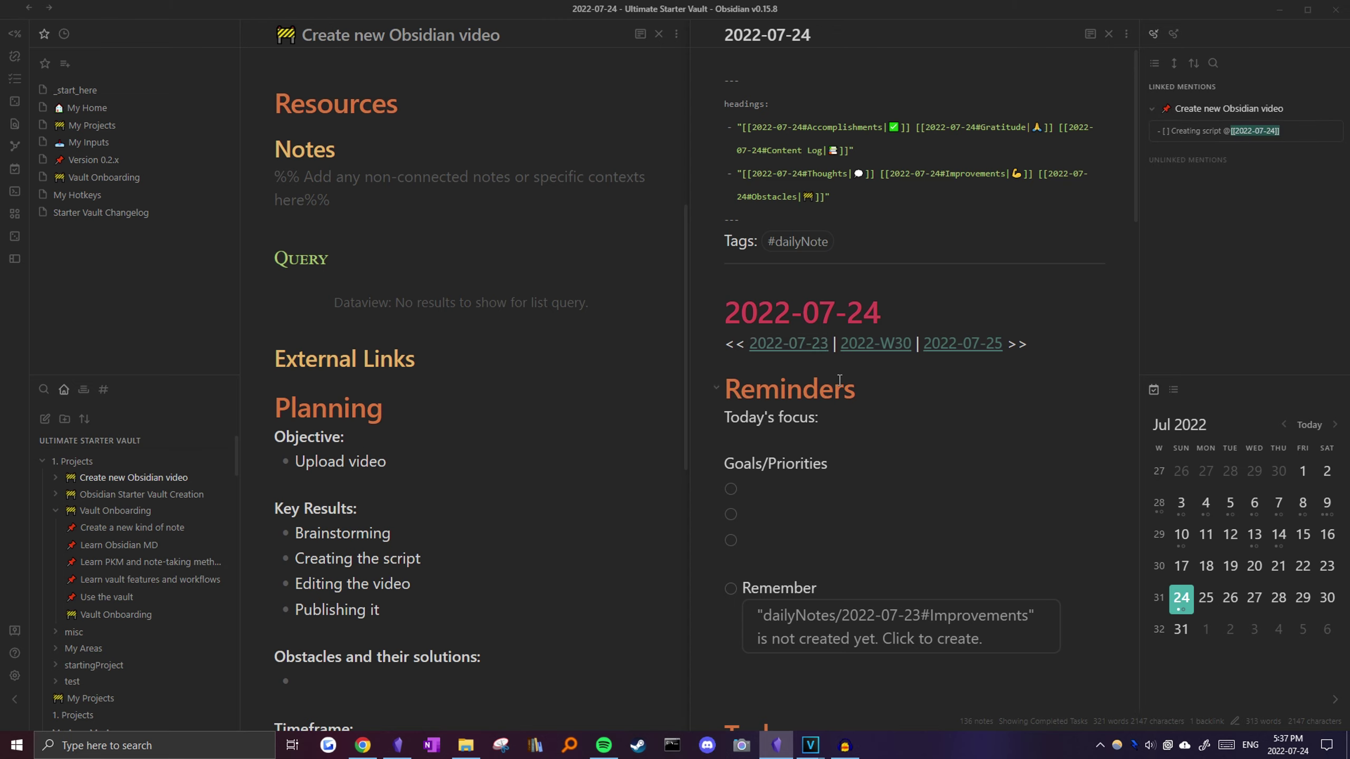
scroll(844, 351, down, 9)
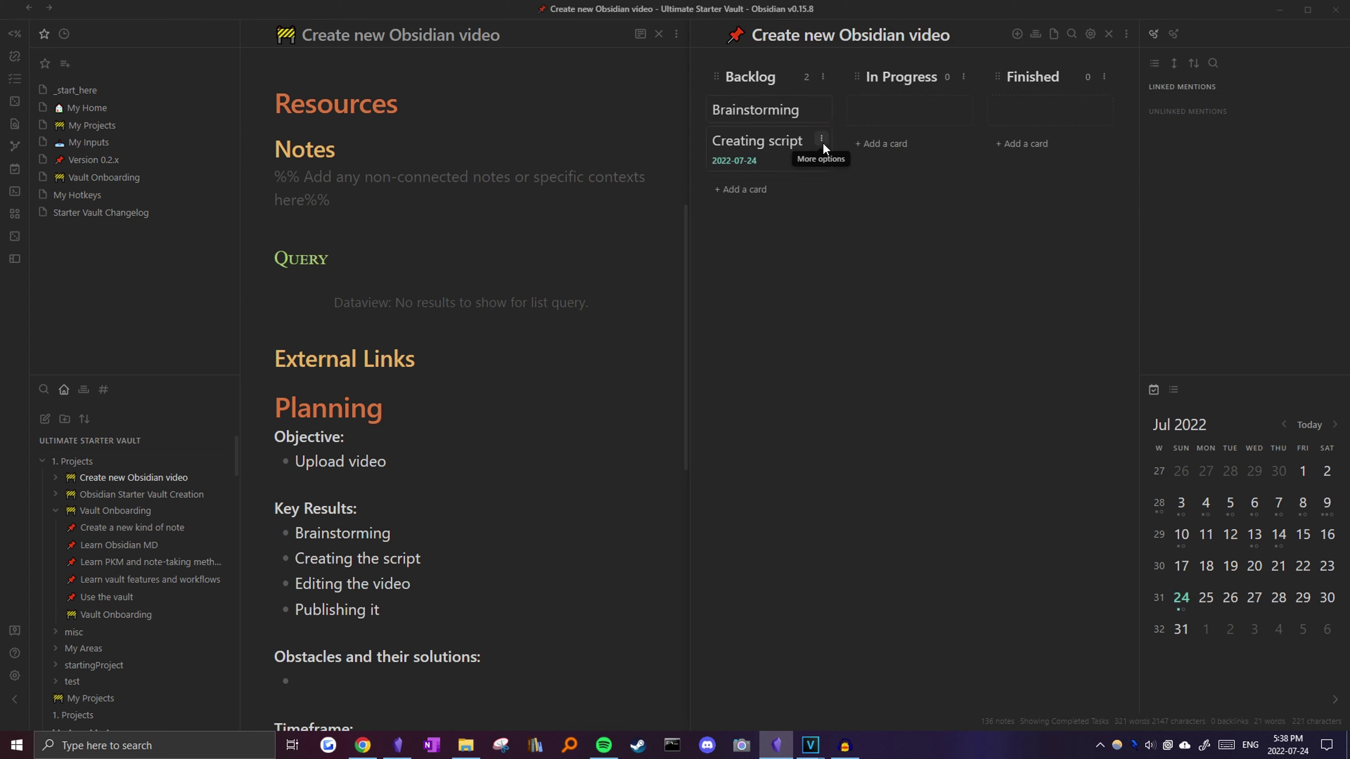
drag(768, 114, 1066, 111)
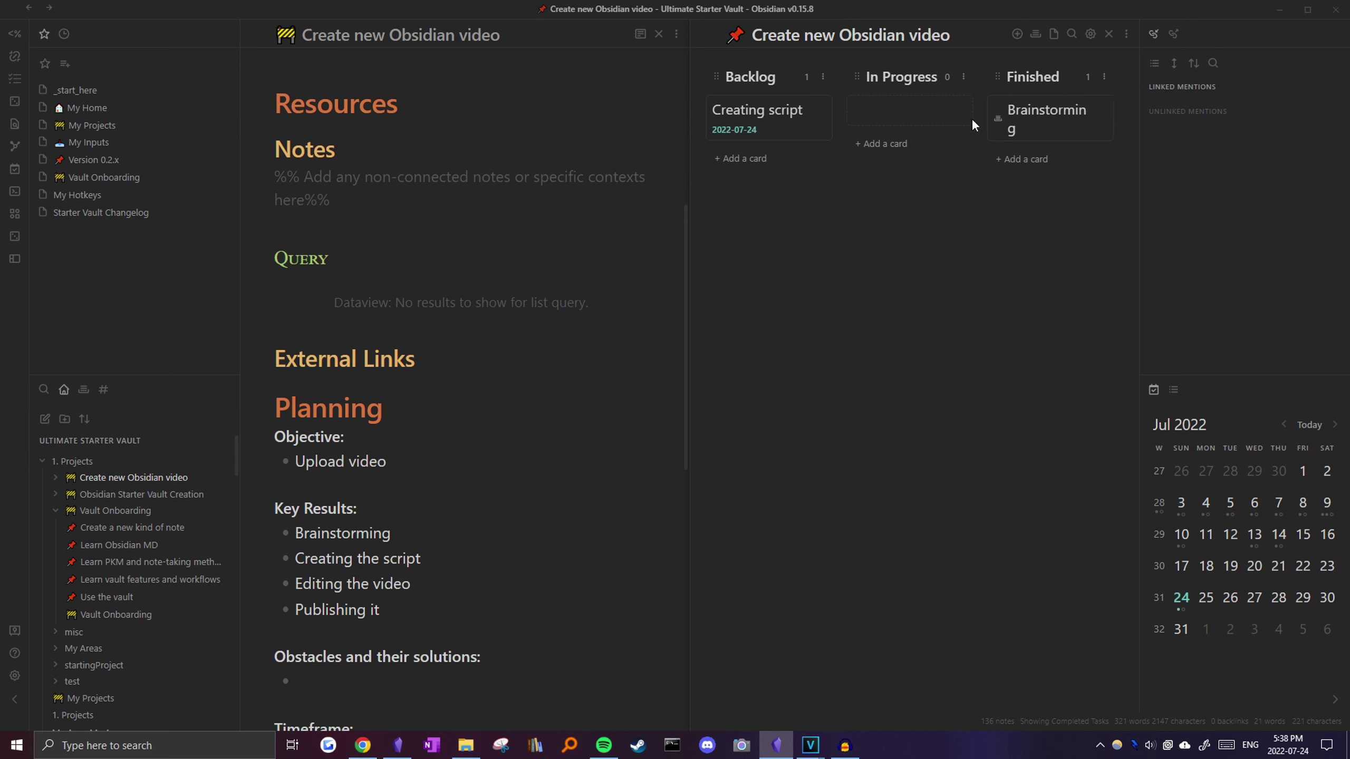
click(998, 121)
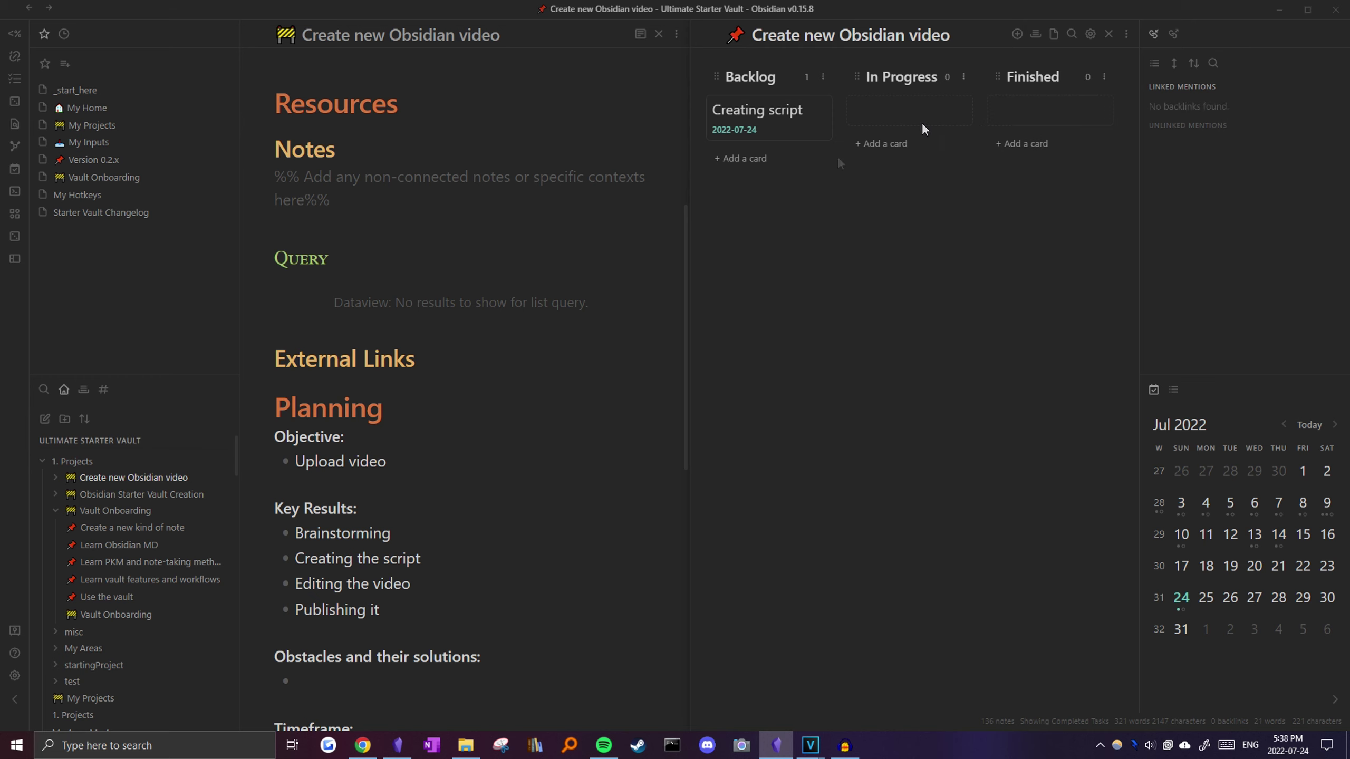
- Change the Creating script card to [[Obsidian video script|Creating script]] and create that note
click(821, 108)
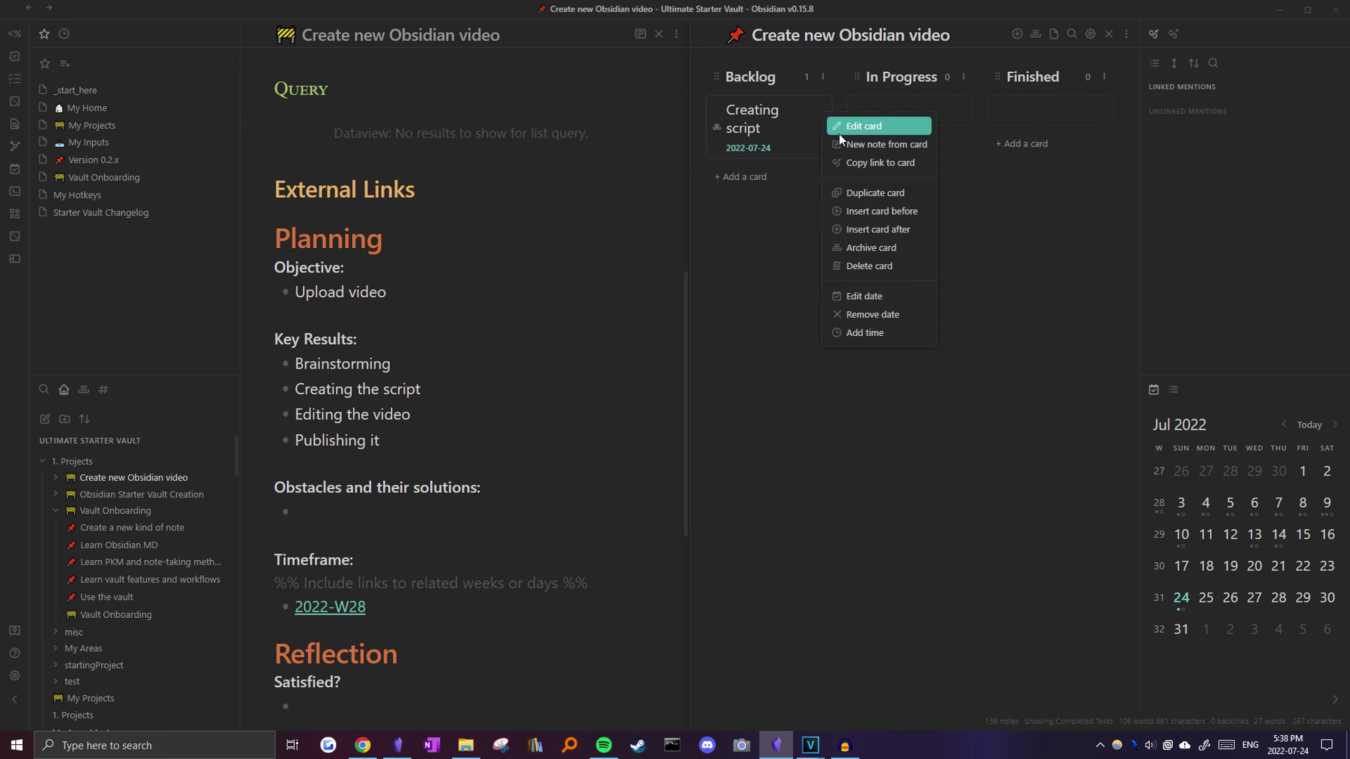
click(880, 123)
drag(764, 130, 738, 118)
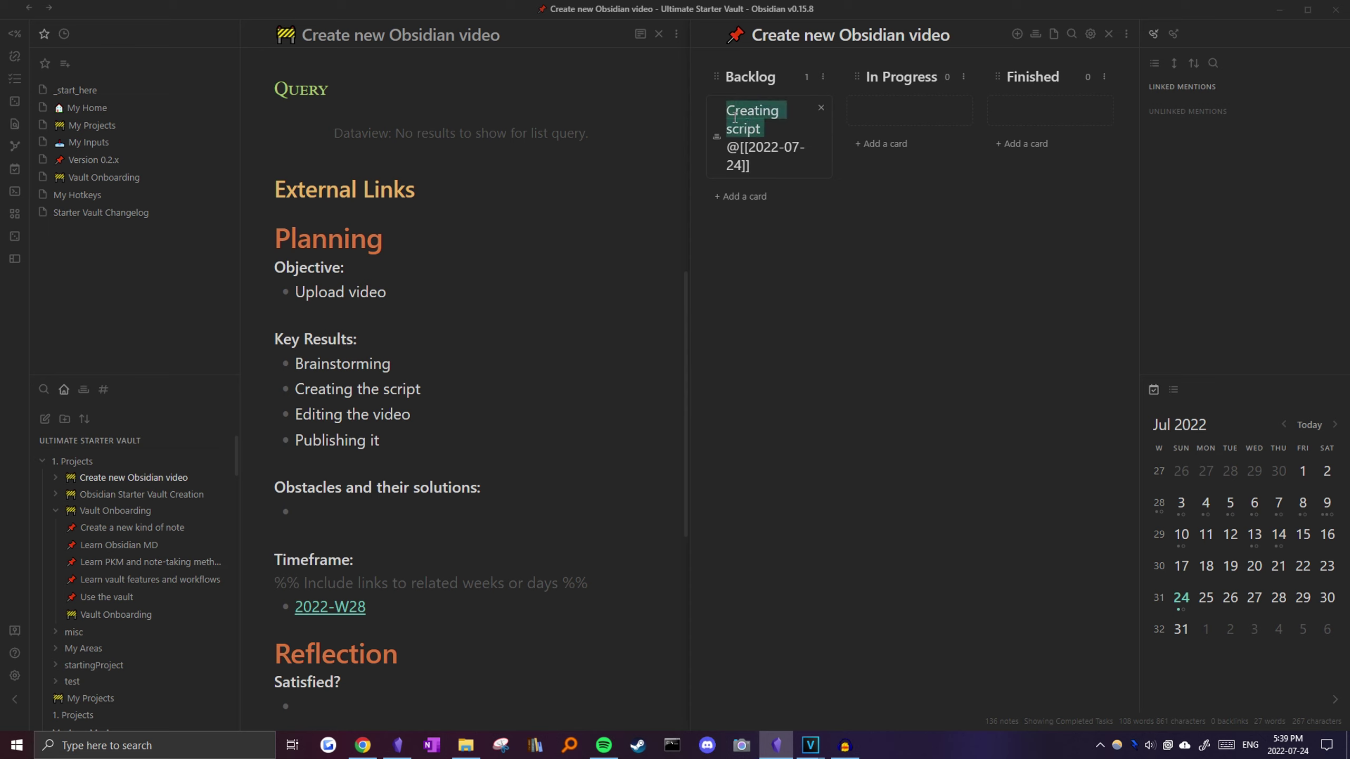
text([[)
click(745, 119)
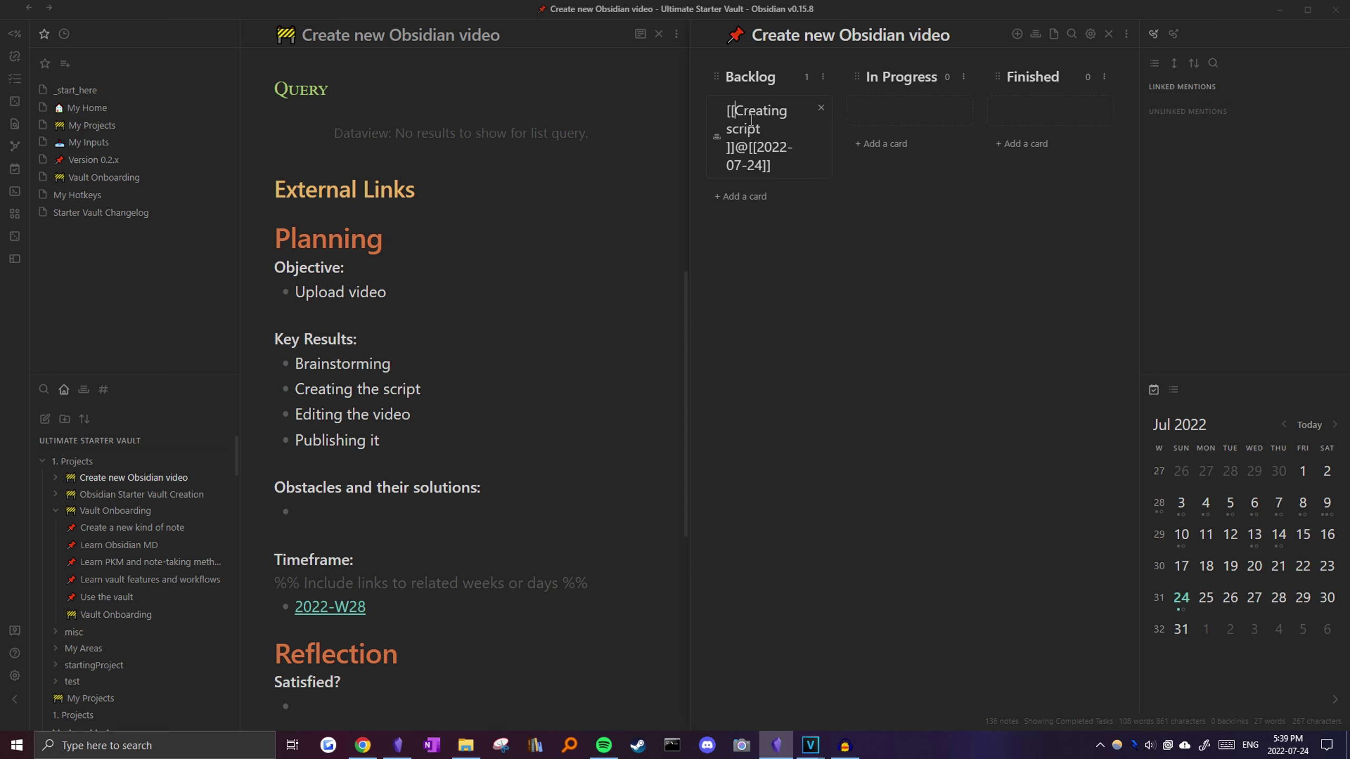
text(Obsidian video s)
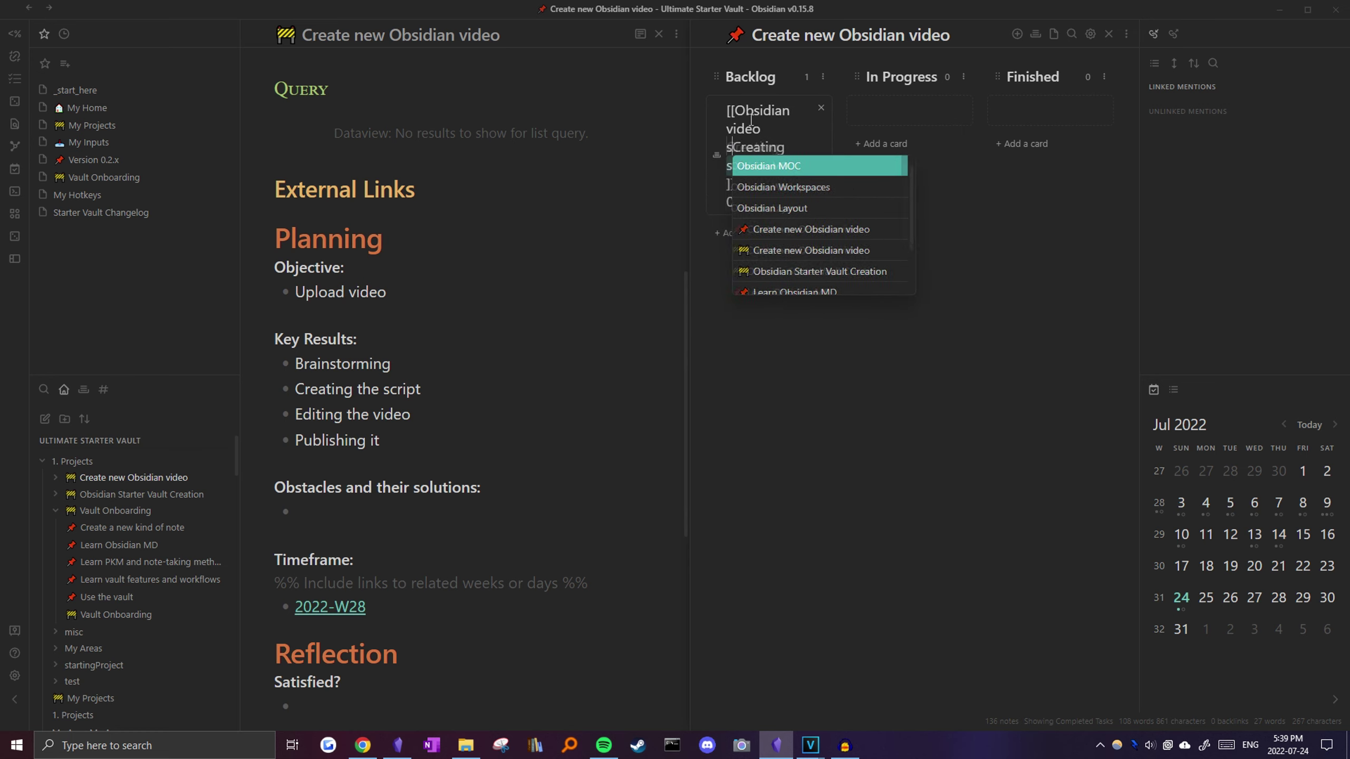
text(cript)
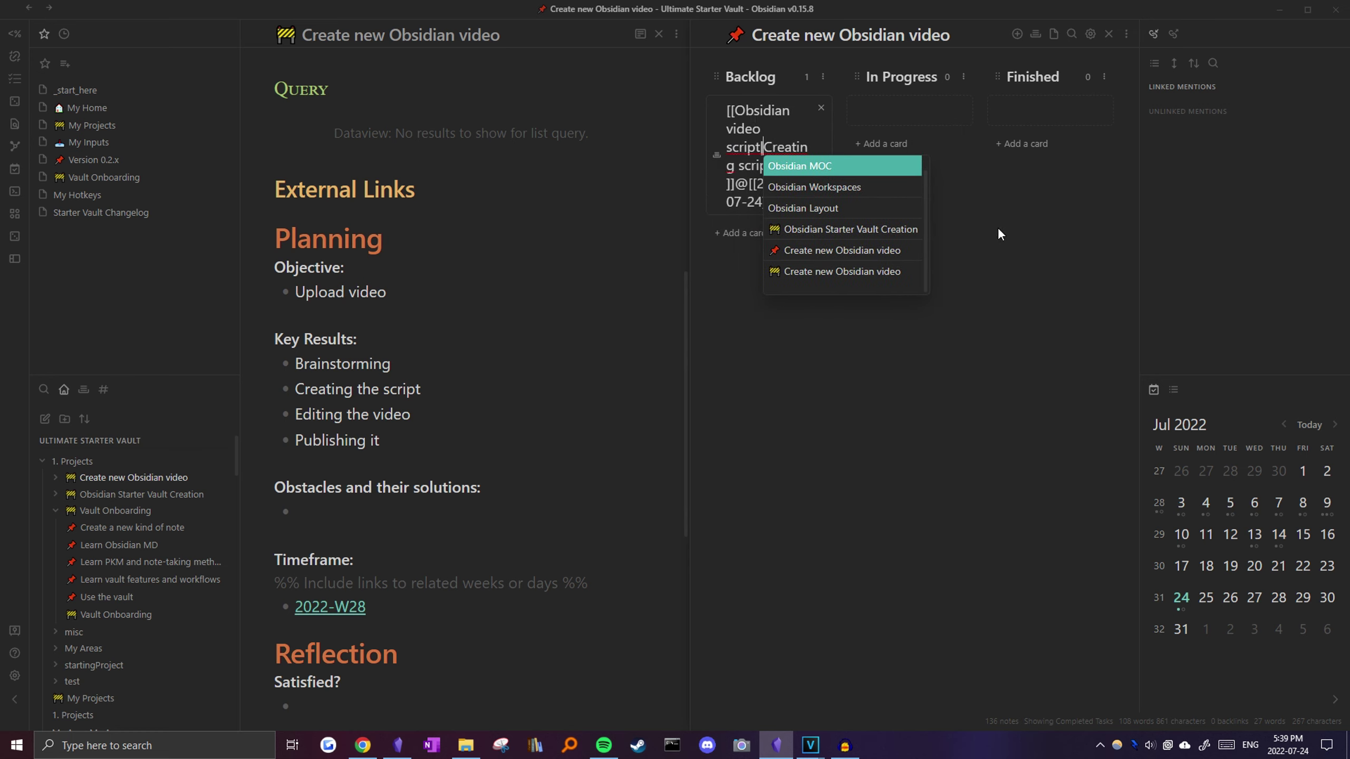
text(|)
key(Return)
click(747, 113)
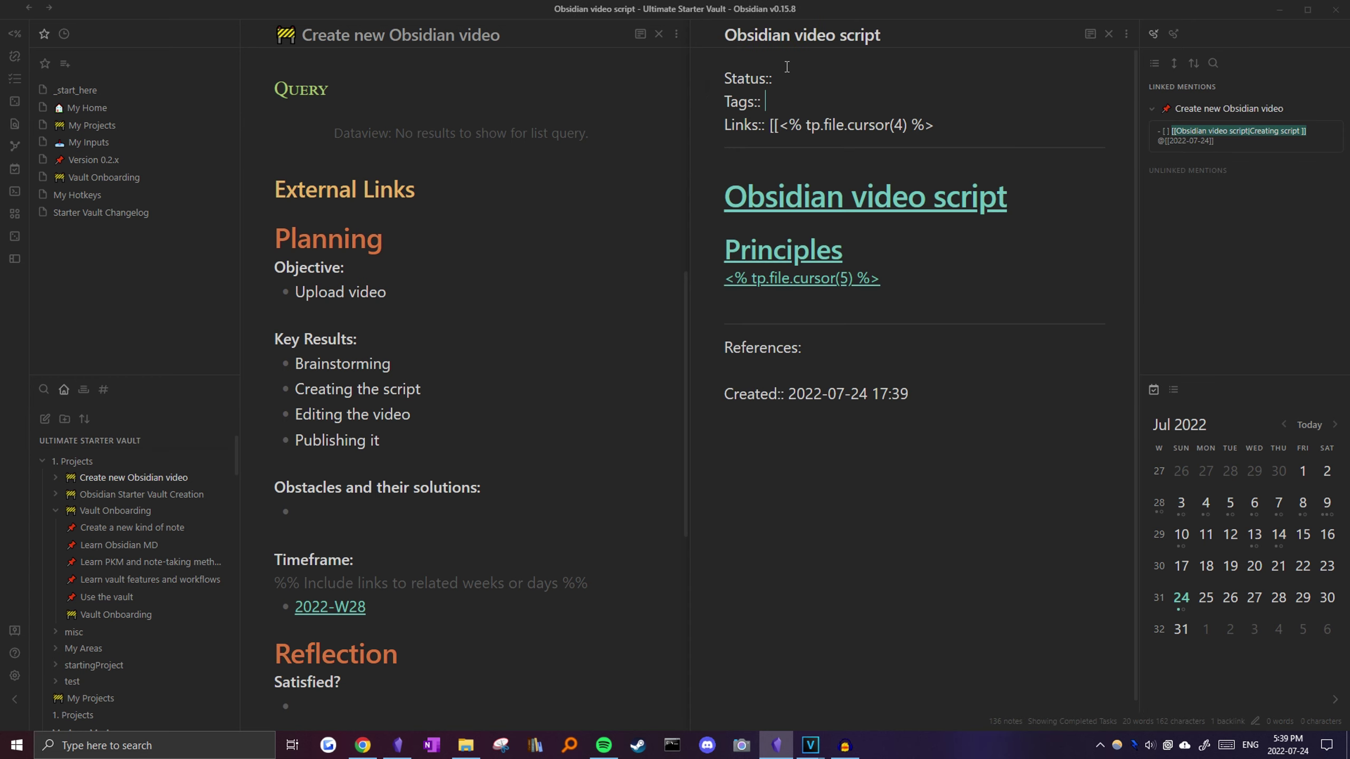
key(ctrl+alt+Left)
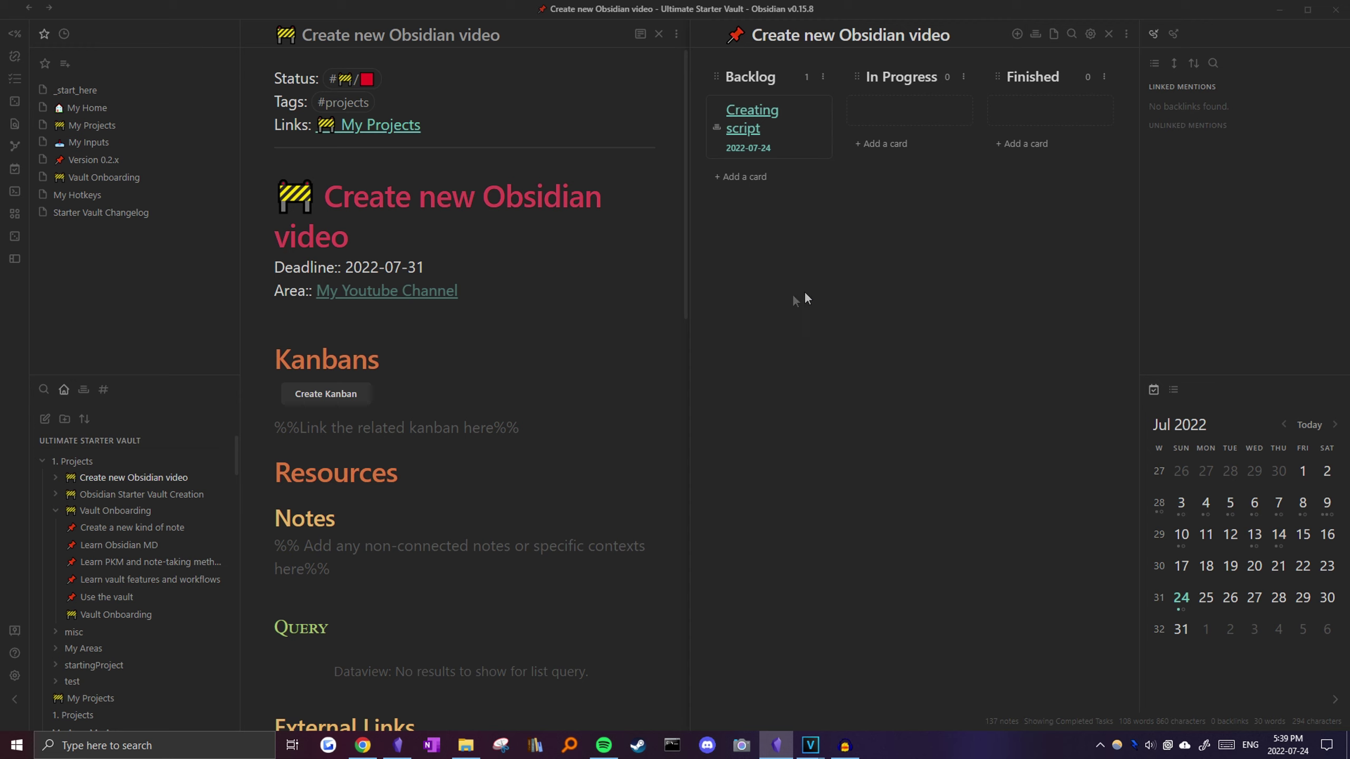
click(545, 440)
- Paste the Create new Obsidian video kanban link under the Kanbans placeholder
key(Return)
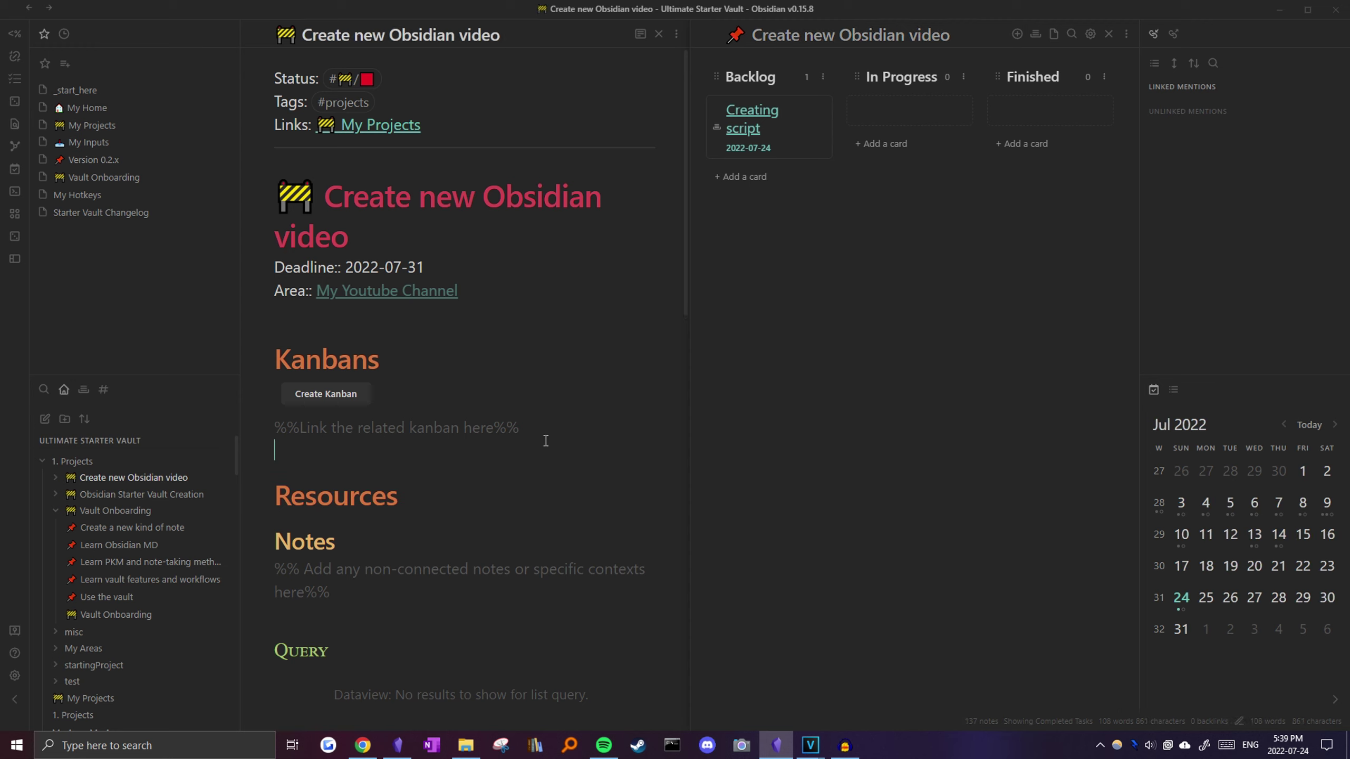
text([[Create new Obsidian video]])
scroll(452, 425, down, 4)
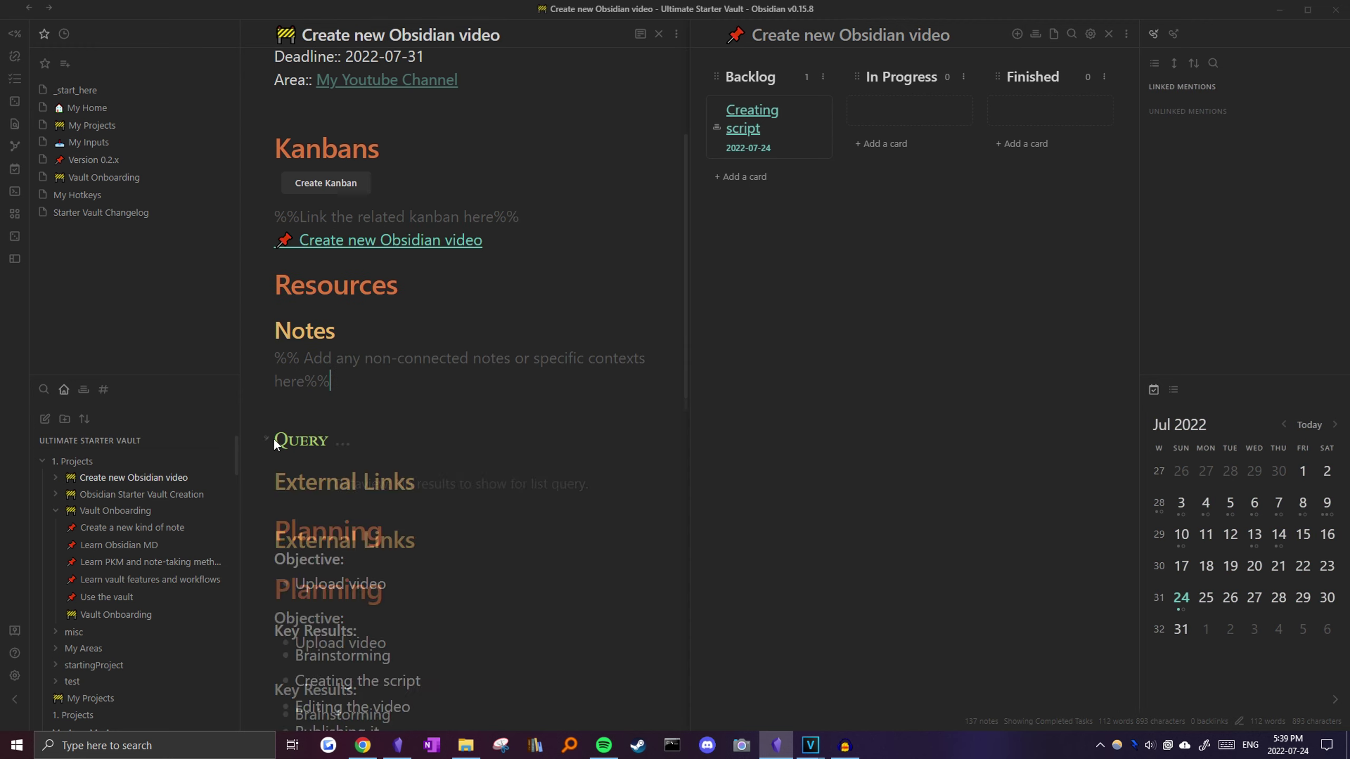
- Link the Obsidian video script note back to the Create new Obsidian video project
click(841, 375)
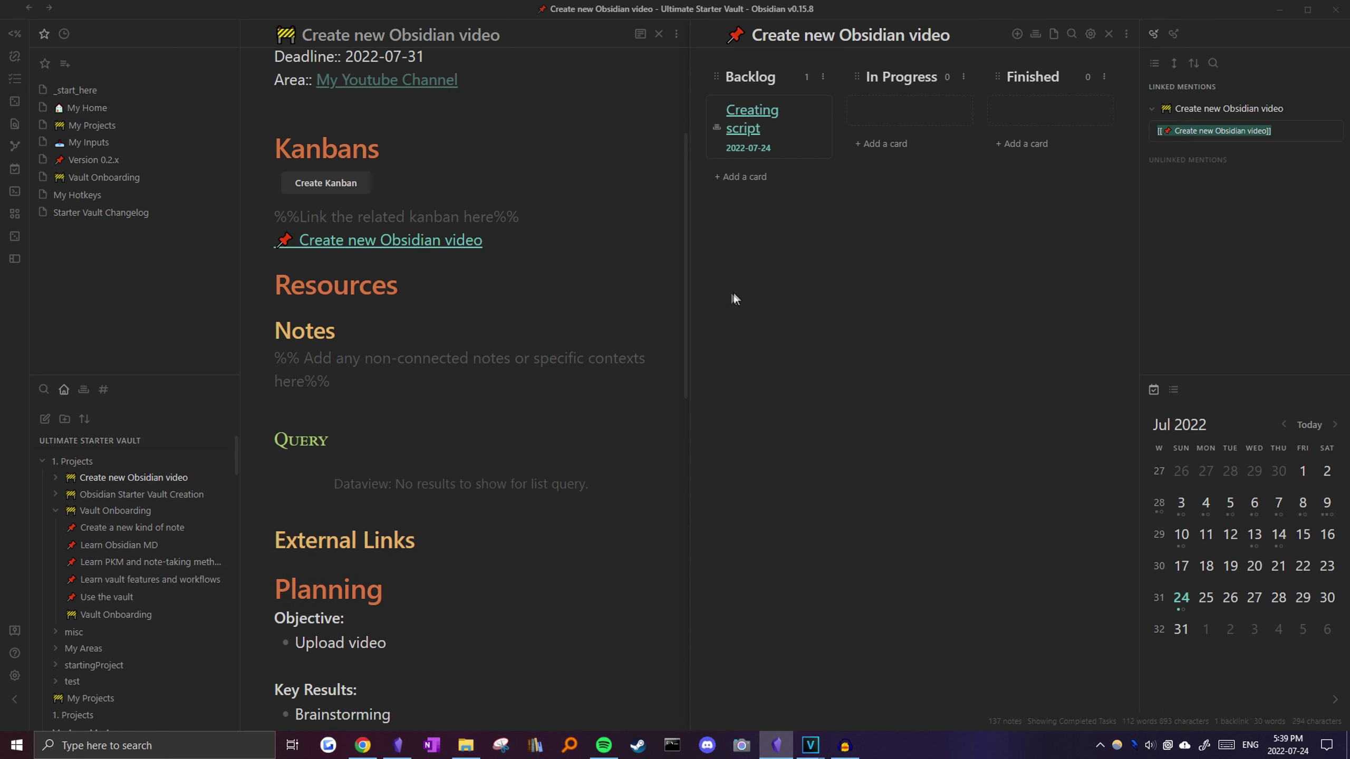
click(78, 33)
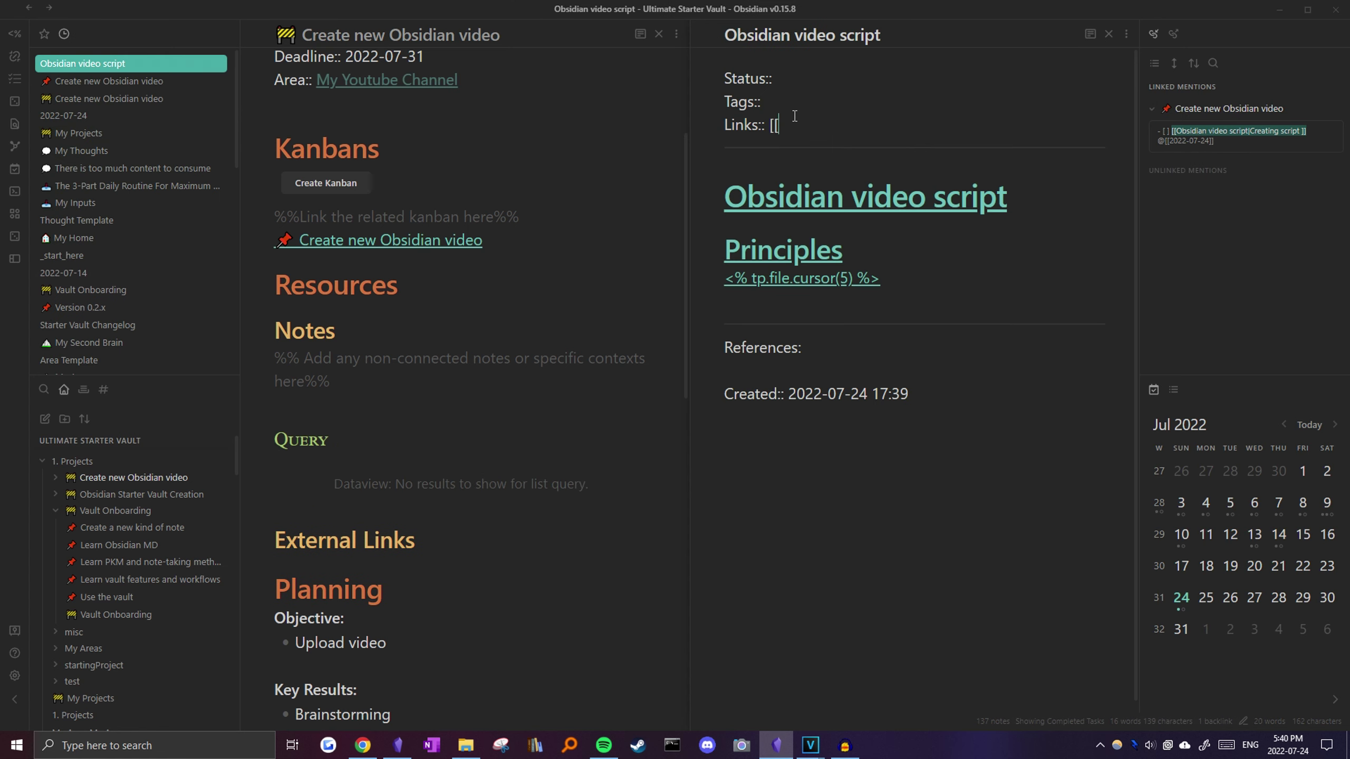
text(crea)
key(Return)
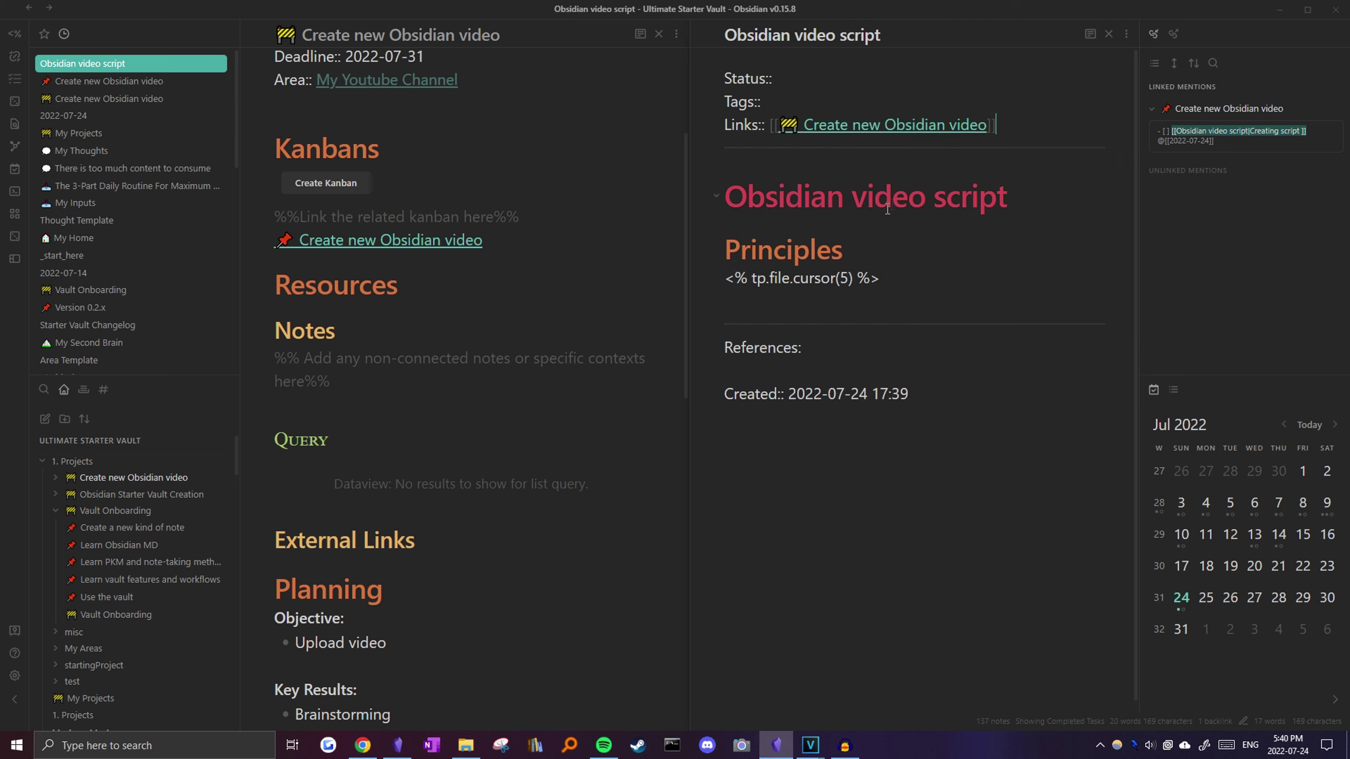
- Add a blank line under External Links and set the project Status to yellow
click(375, 427)
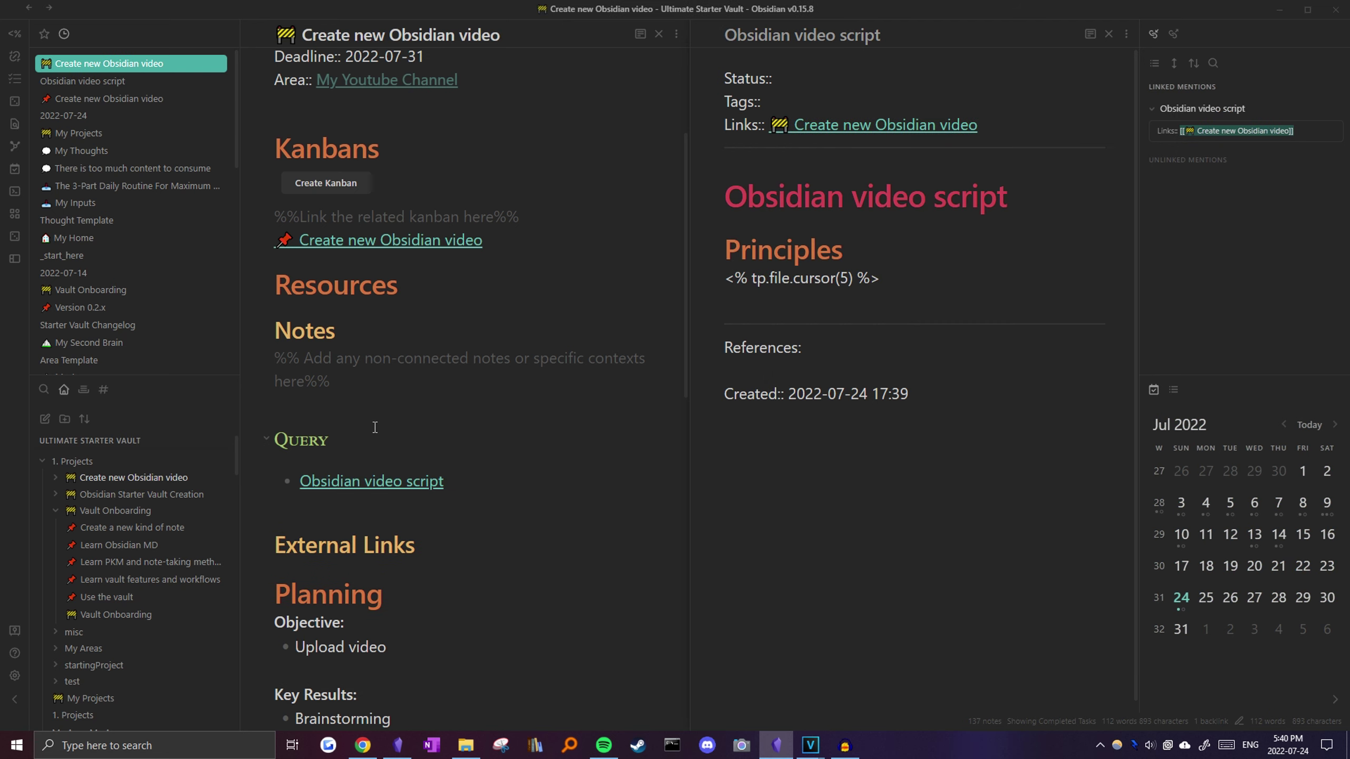
click(450, 558)
key(Return)
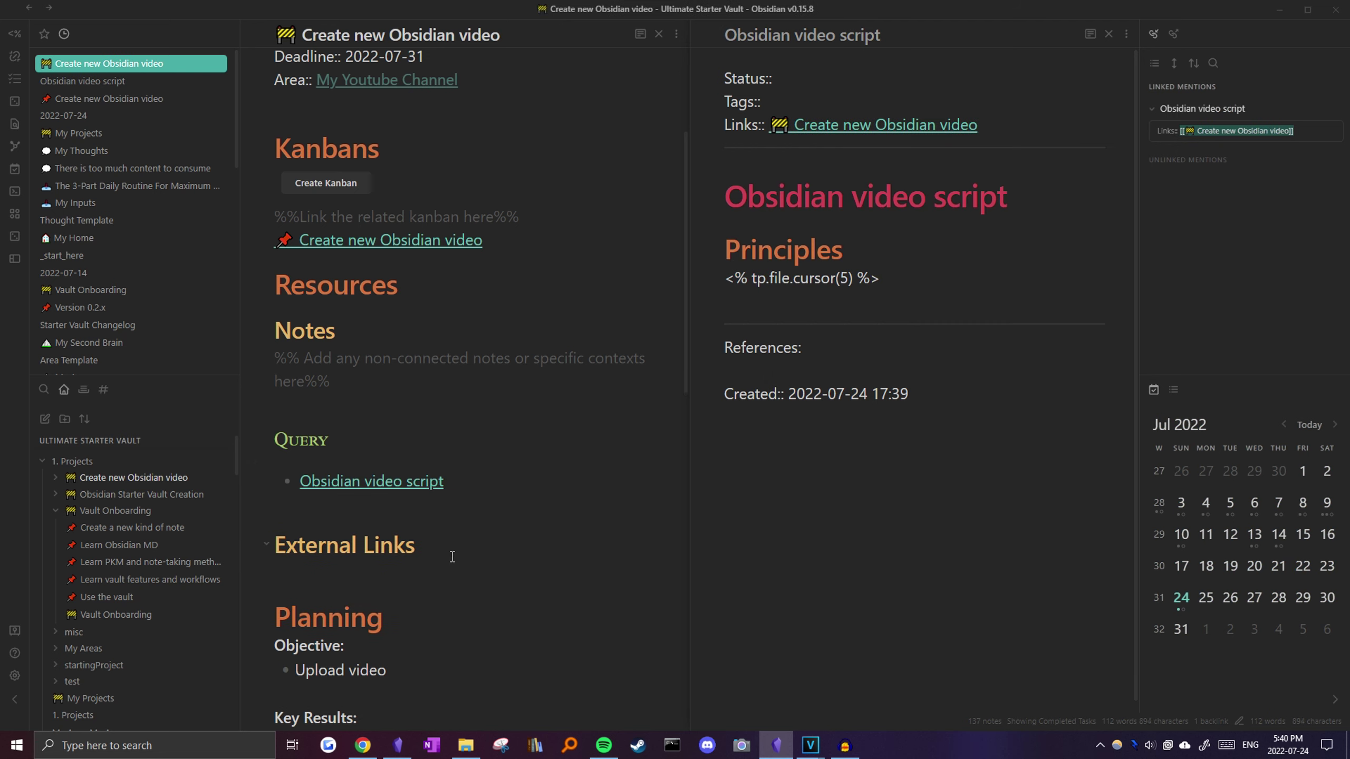
scroll(452, 557, up, 5)
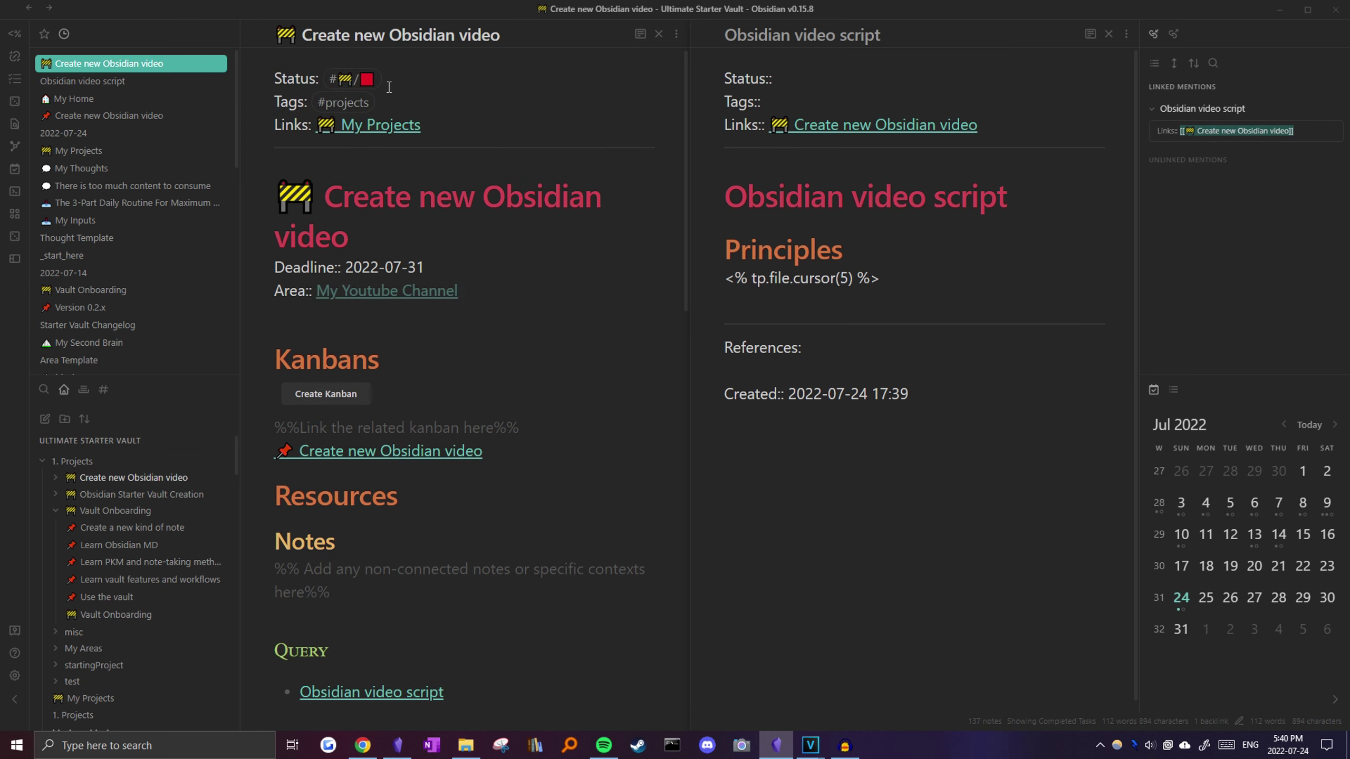
click(389, 87)
click(395, 161)
click(461, 232)
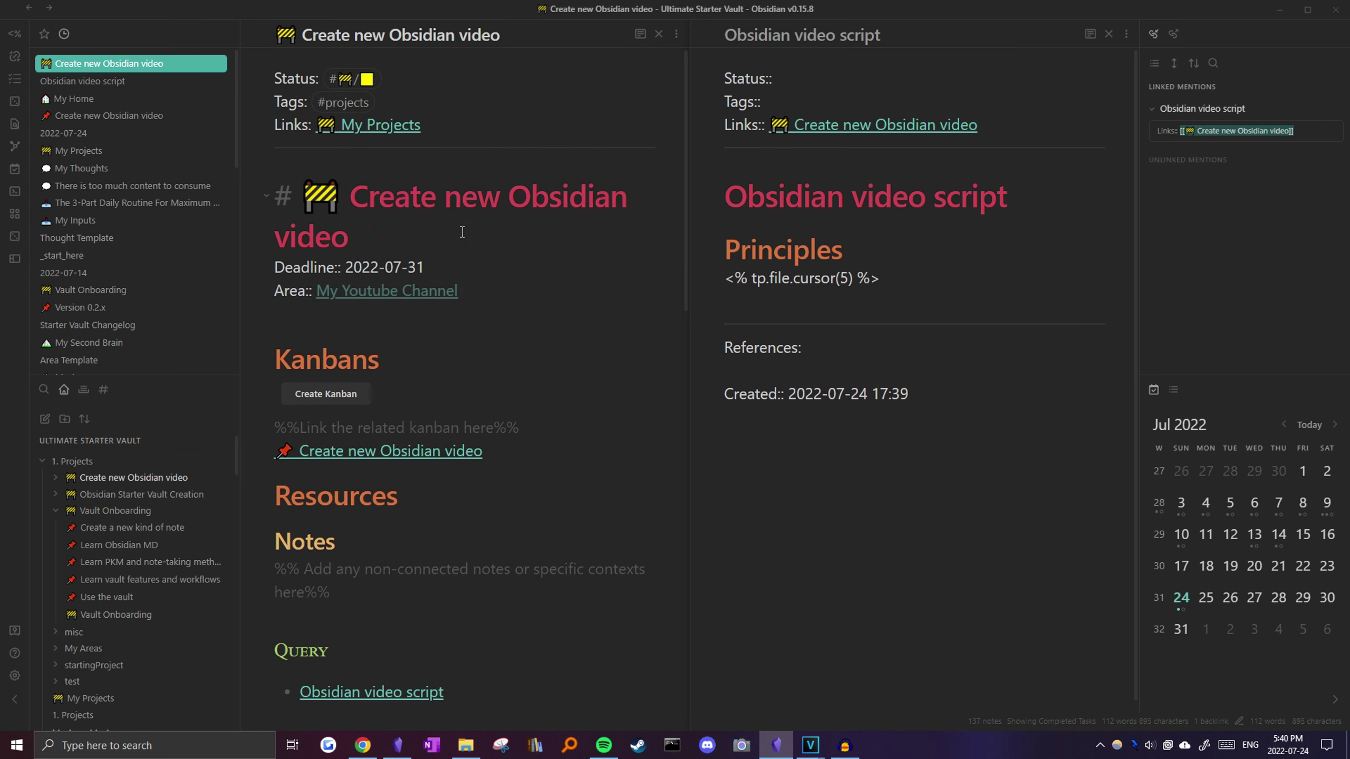
- Open the 2022-W28 weekly review note from the project note
click(553, 238)
key(Page_Down)
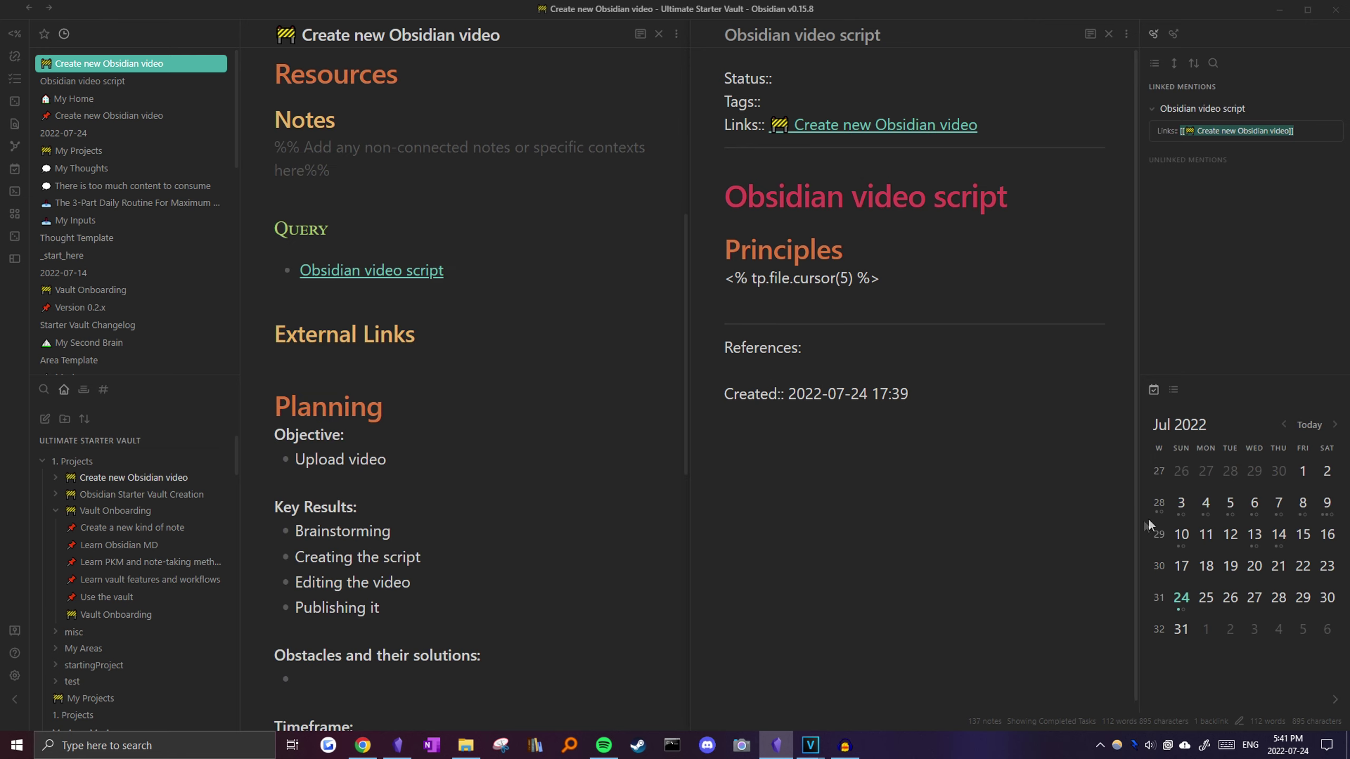
click(1159, 505)
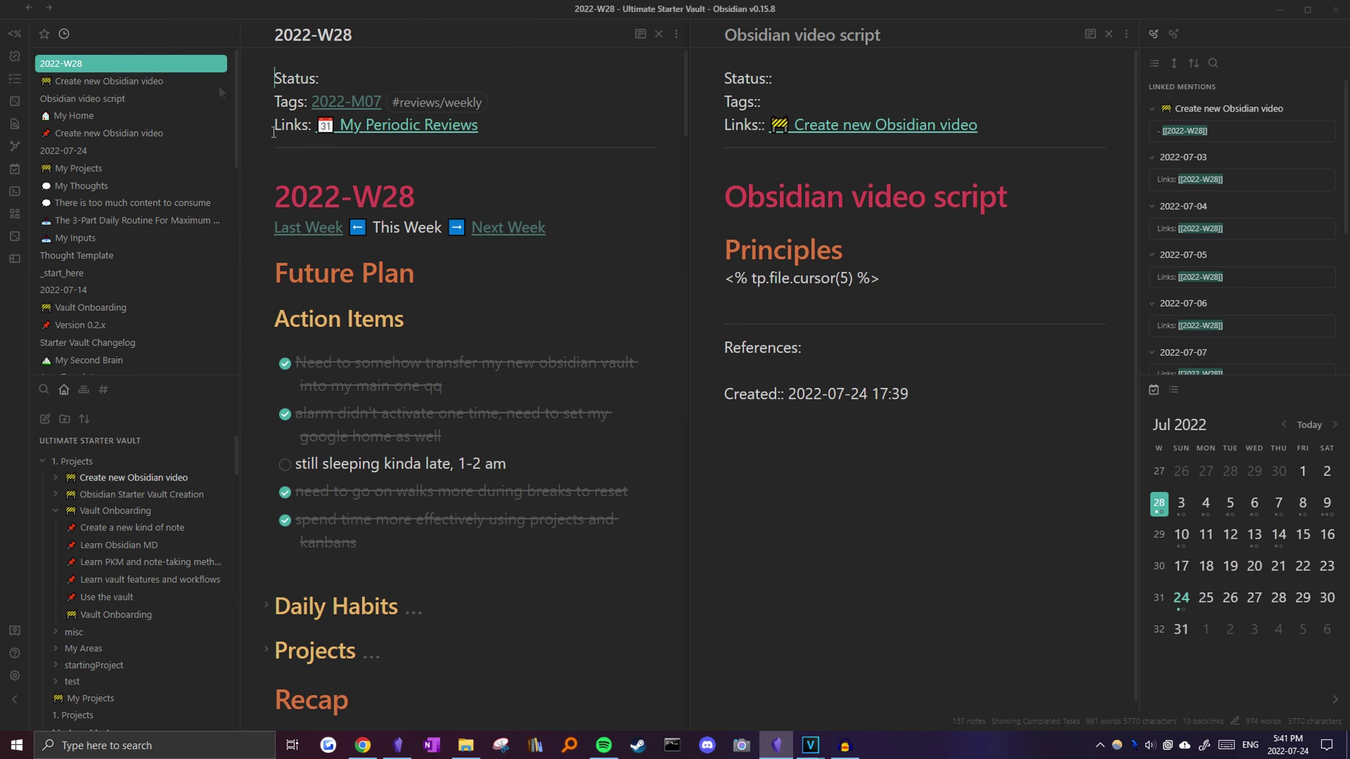
- Scroll through the weekly note, then open My Home and My Projects from Recent Files
scroll(431, 242, down, 10)
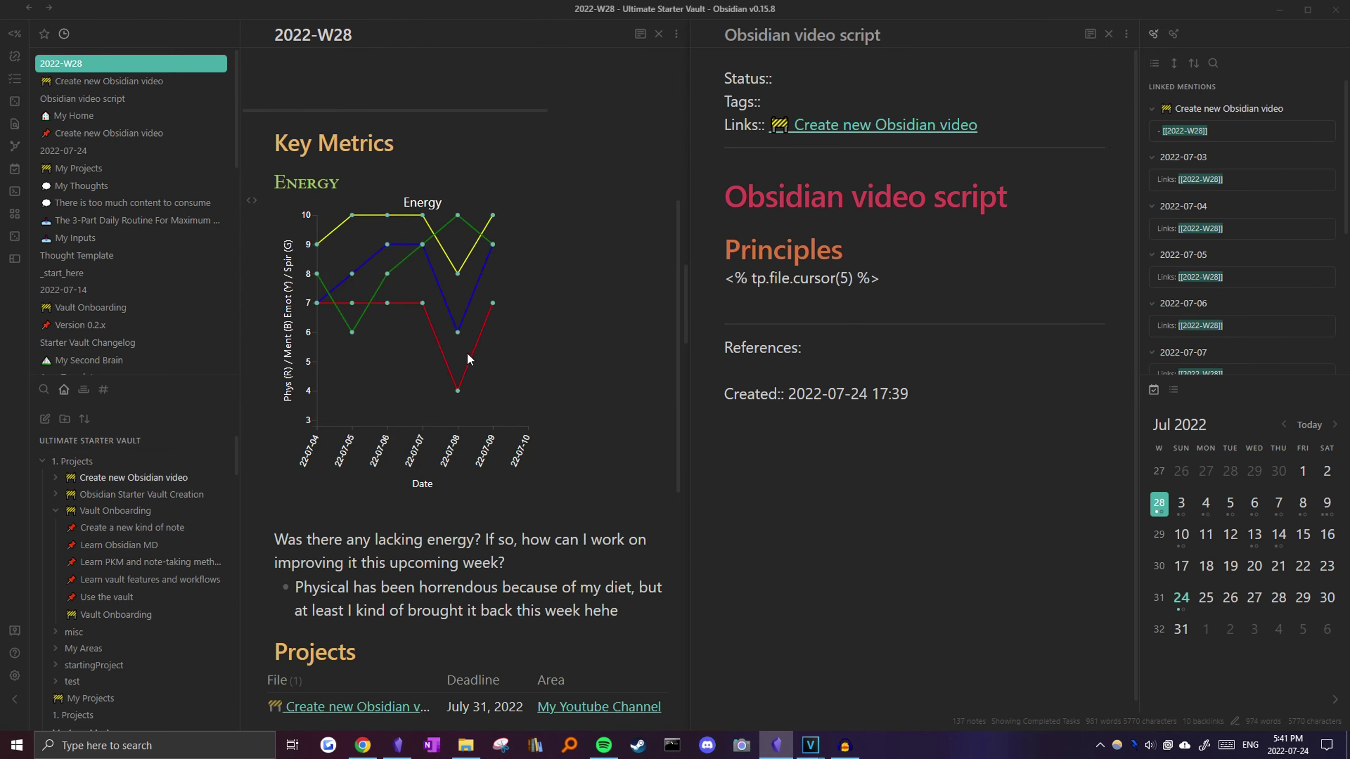
scroll(570, 241, down, 10)
scroll(378, 261, up, 5)
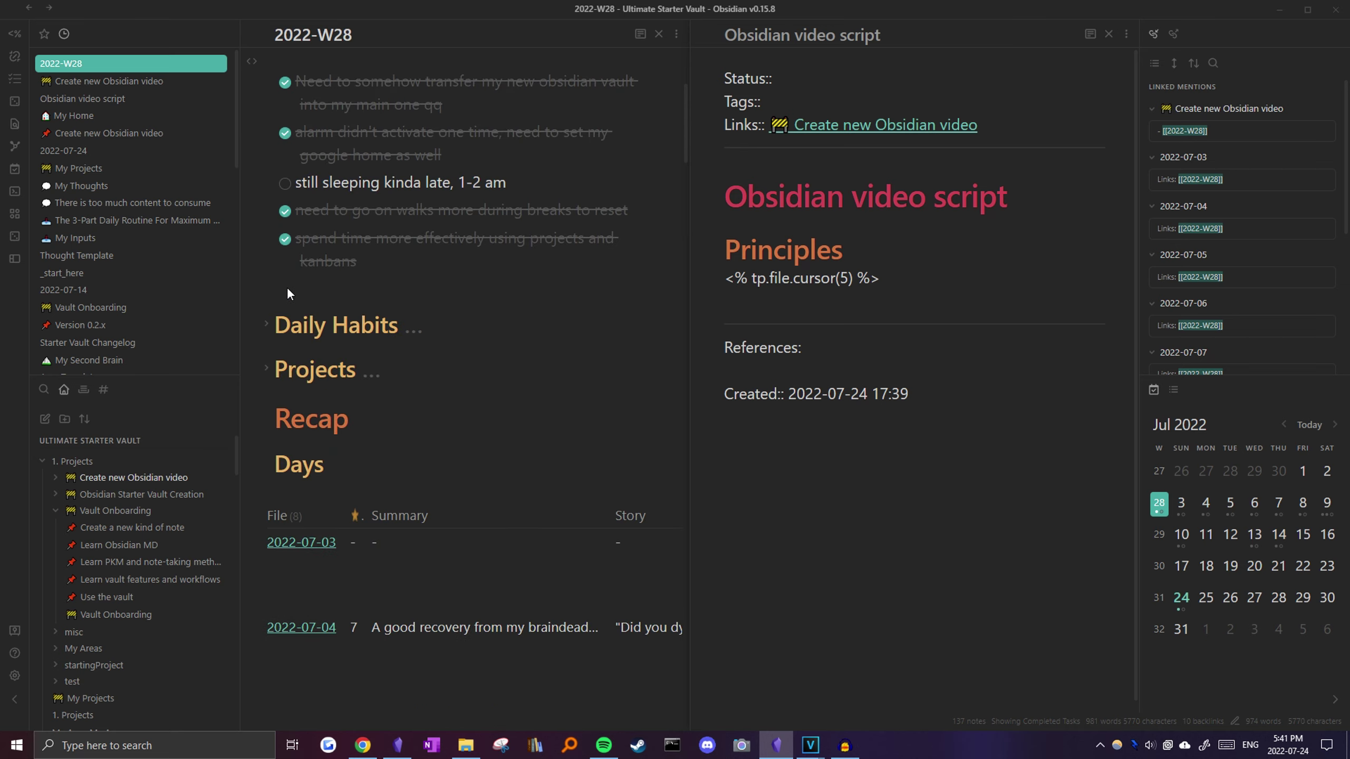
scroll(287, 294, up, 5)
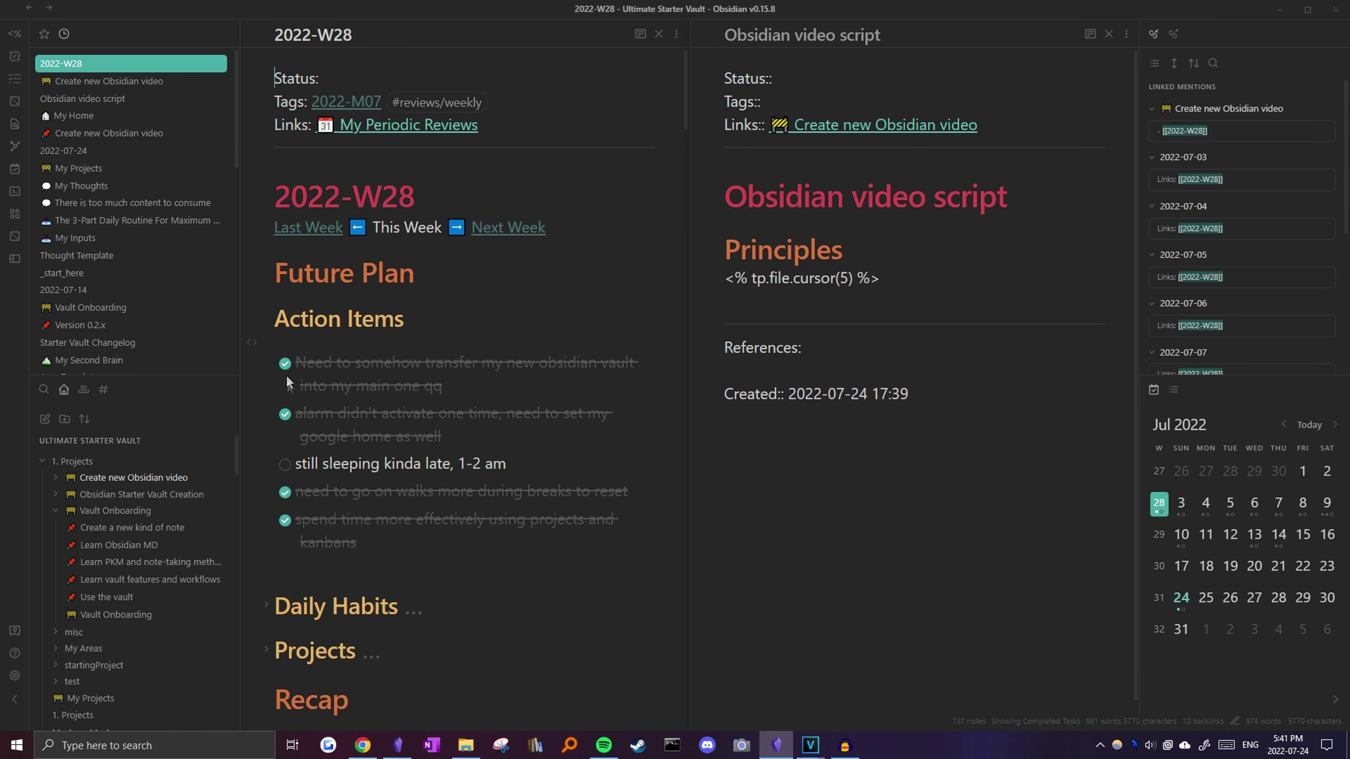
scroll(286, 374, down, 5)
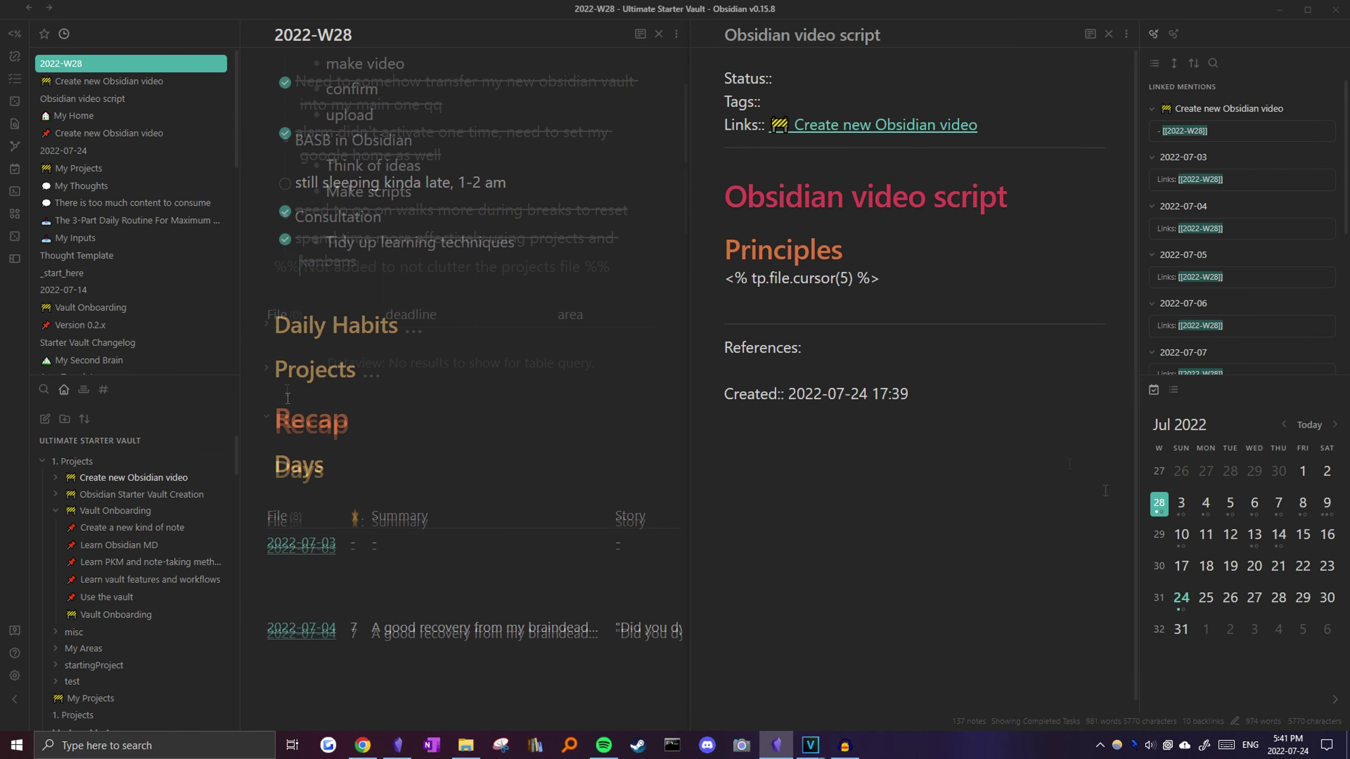
click(80, 117)
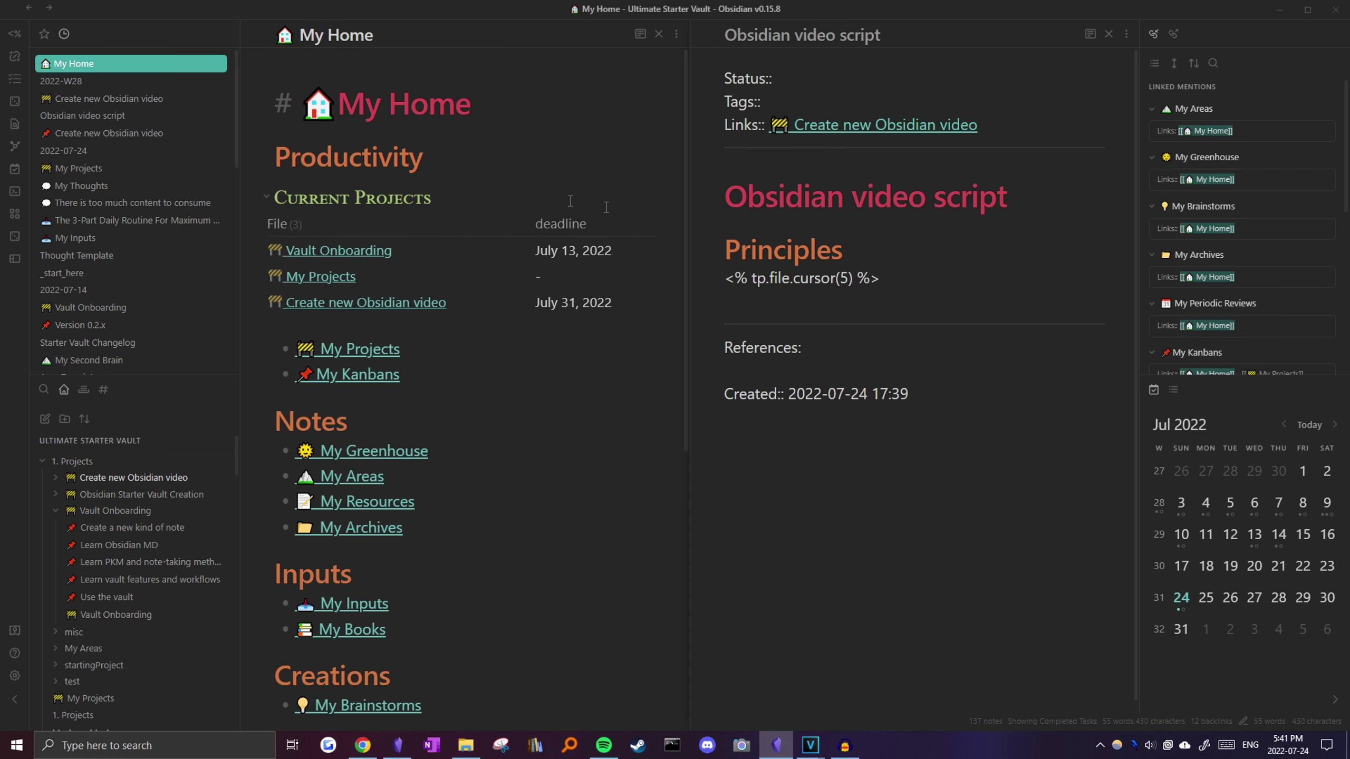
click(79, 169)
scroll(404, 329, down, 5)
scroll(478, 418, up, 5)
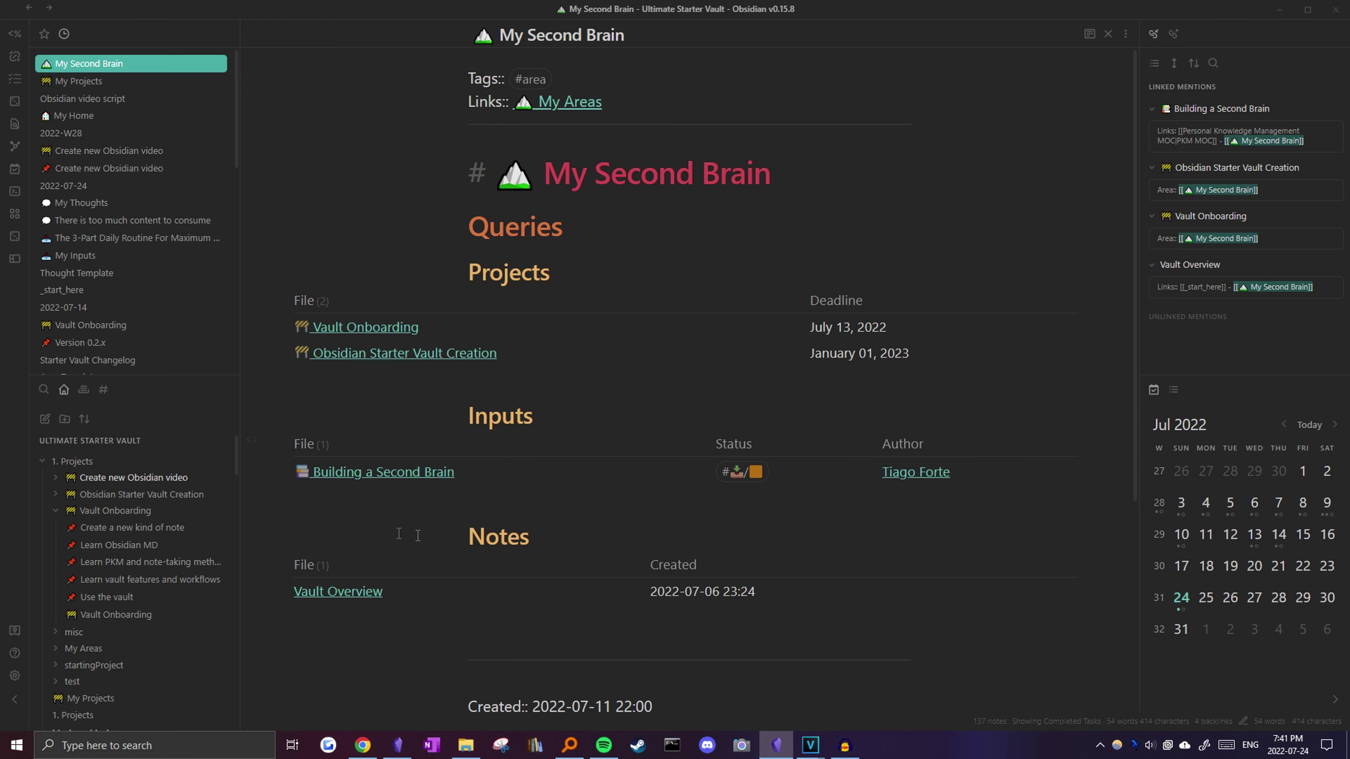
- Preview the Vault Overview link in My Second Brain, then open that note
mouse_move(382, 597)
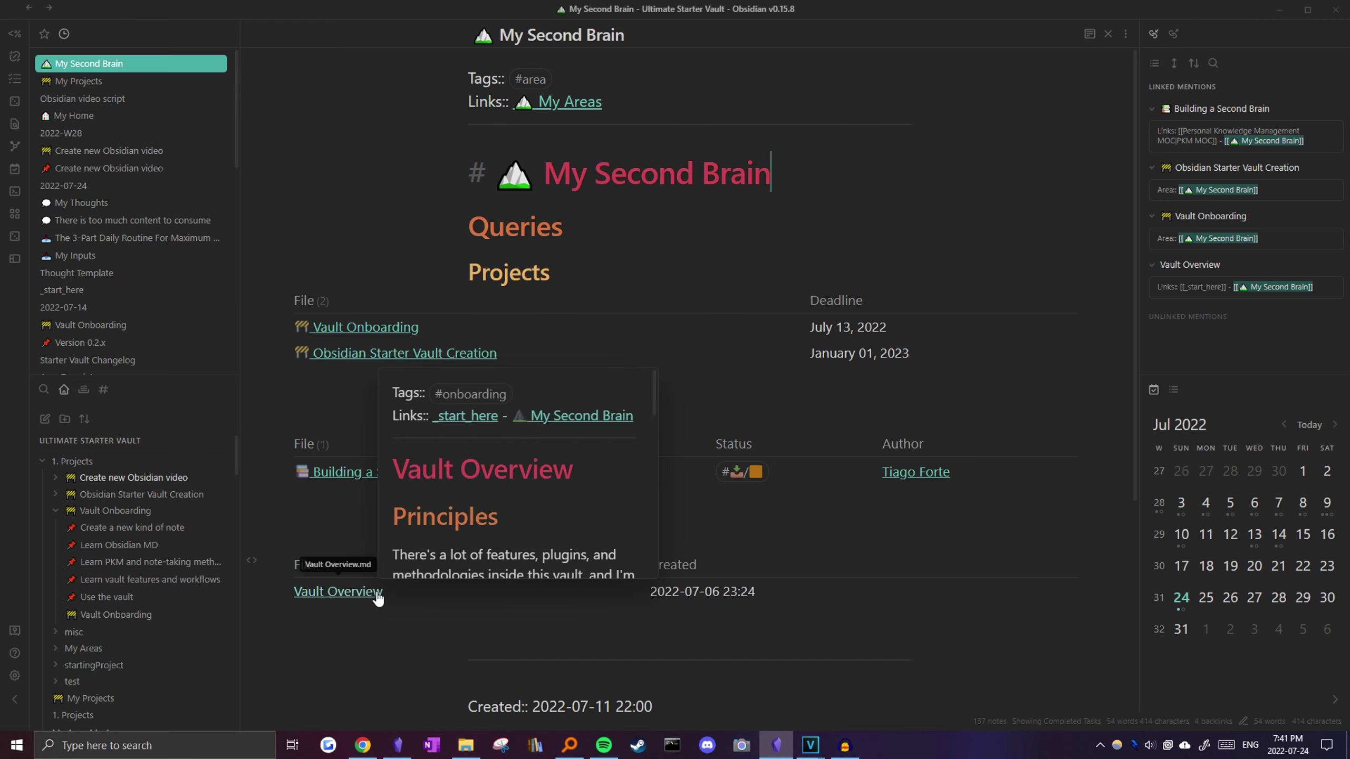
click(375, 597)
scroll(411, 558, down, 4)
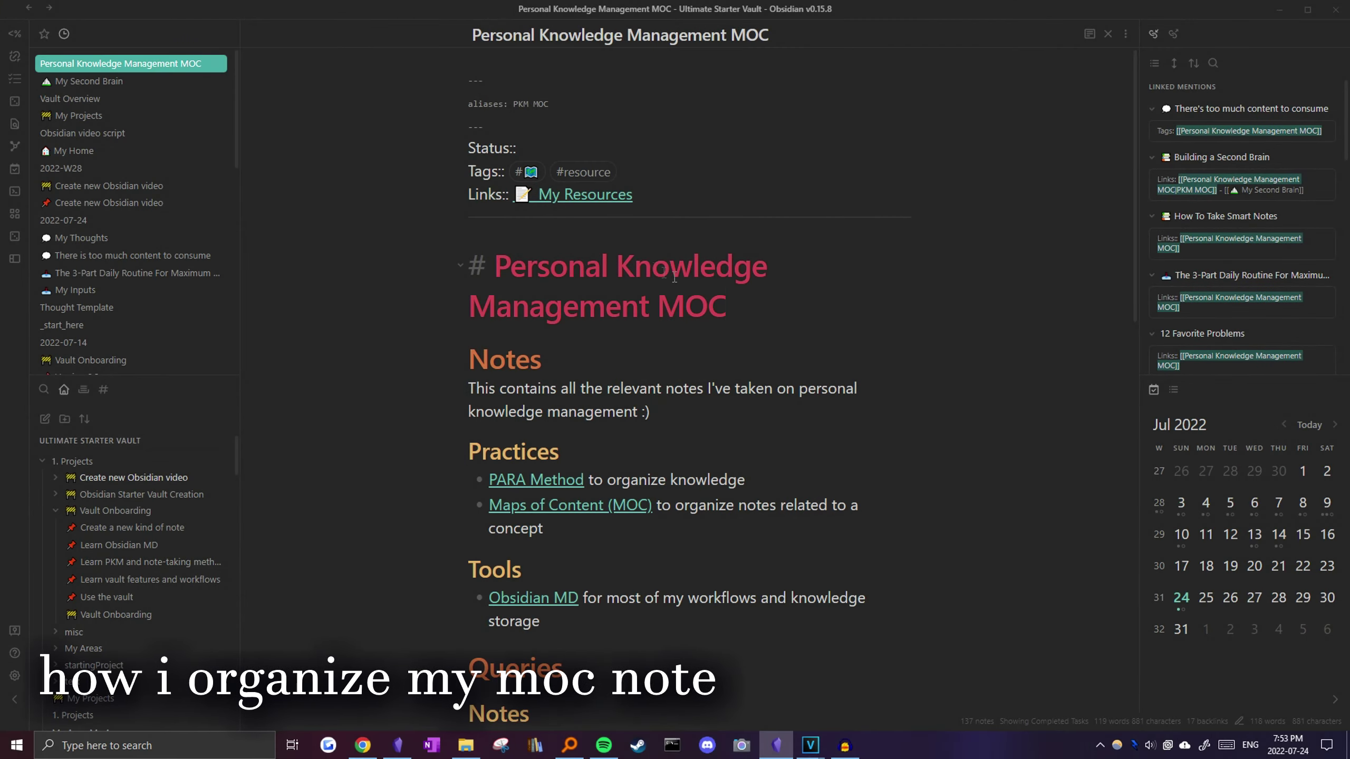
- Scroll the PKM MOC down and select the whole Obsidian MD line under Tools
scroll(562, 404, down, 3)
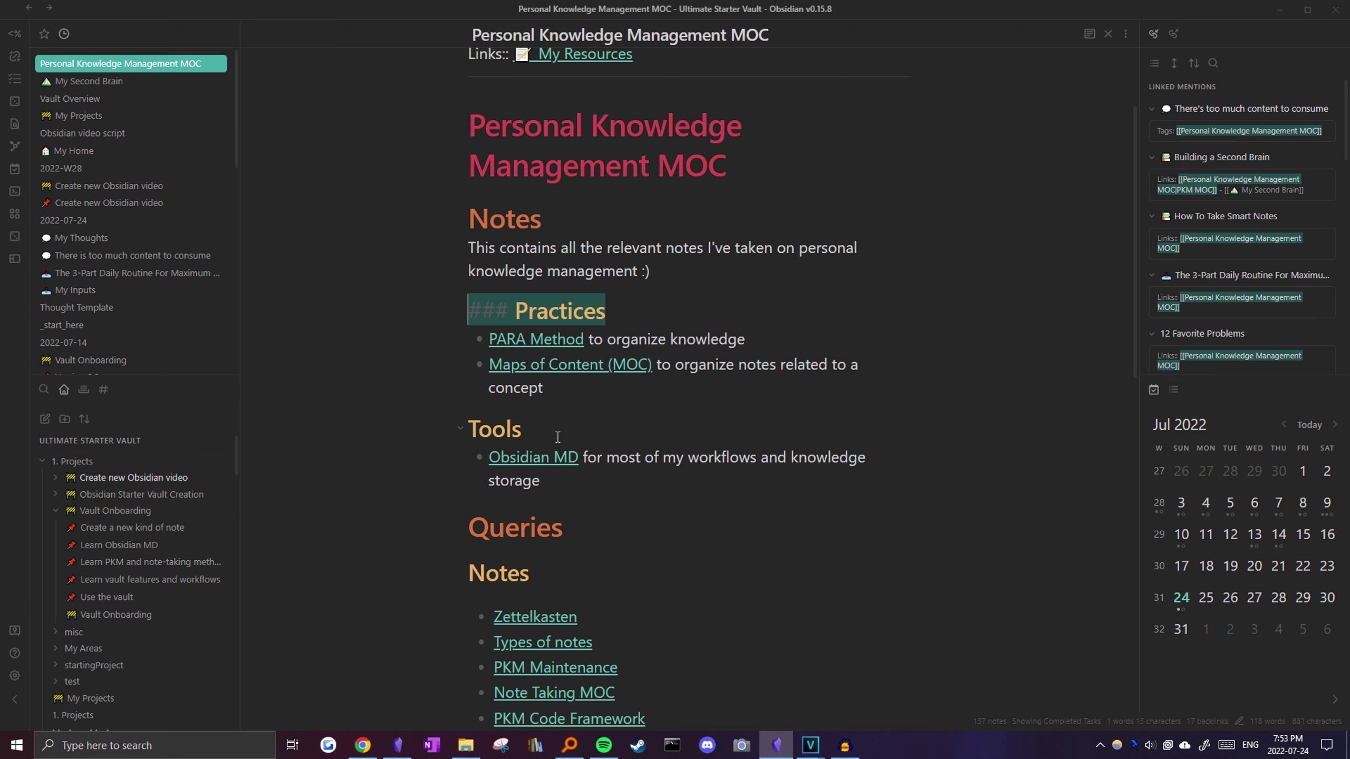
triple_click(702, 478)
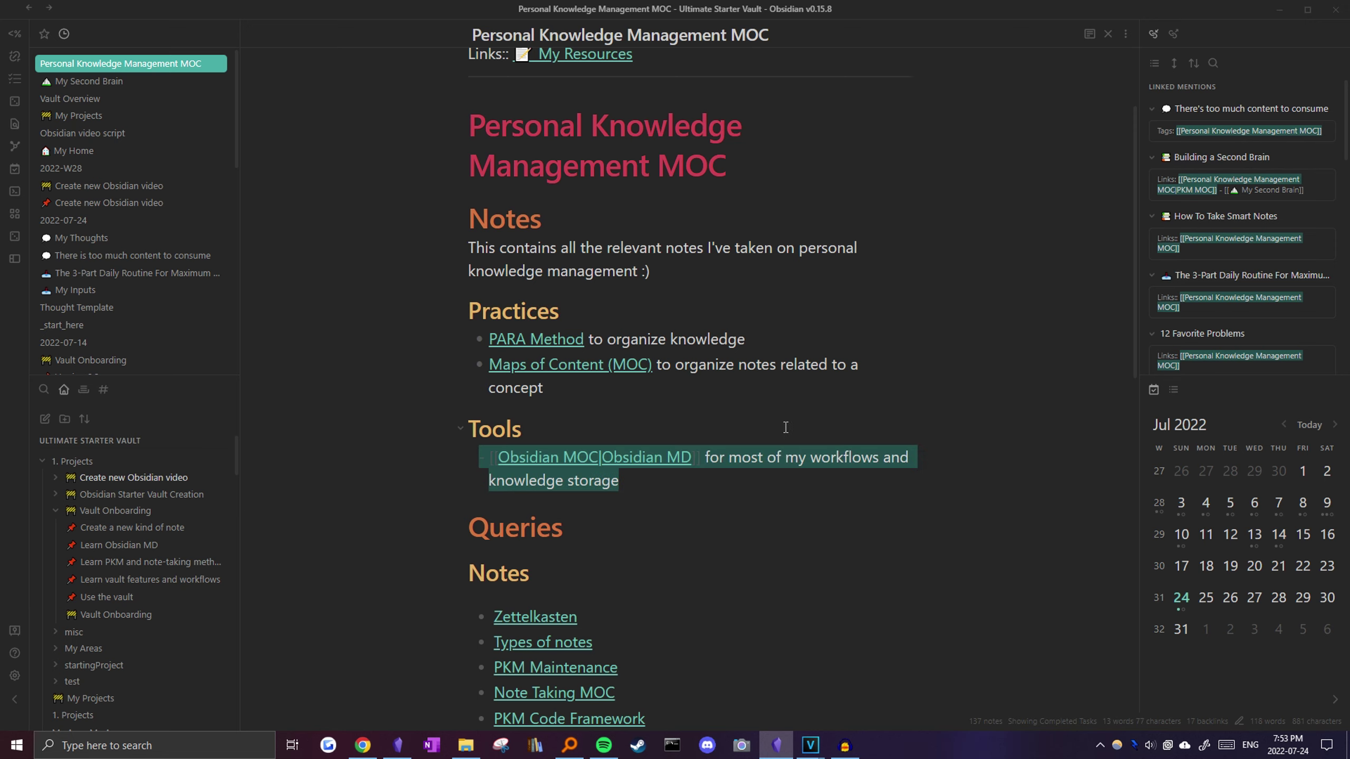
- Add a new bullet under Tools linking to the Zettelkasten note via [[ze
drag(573, 395, 410, 340)
click(563, 527)
scroll(458, 354, down, 4)
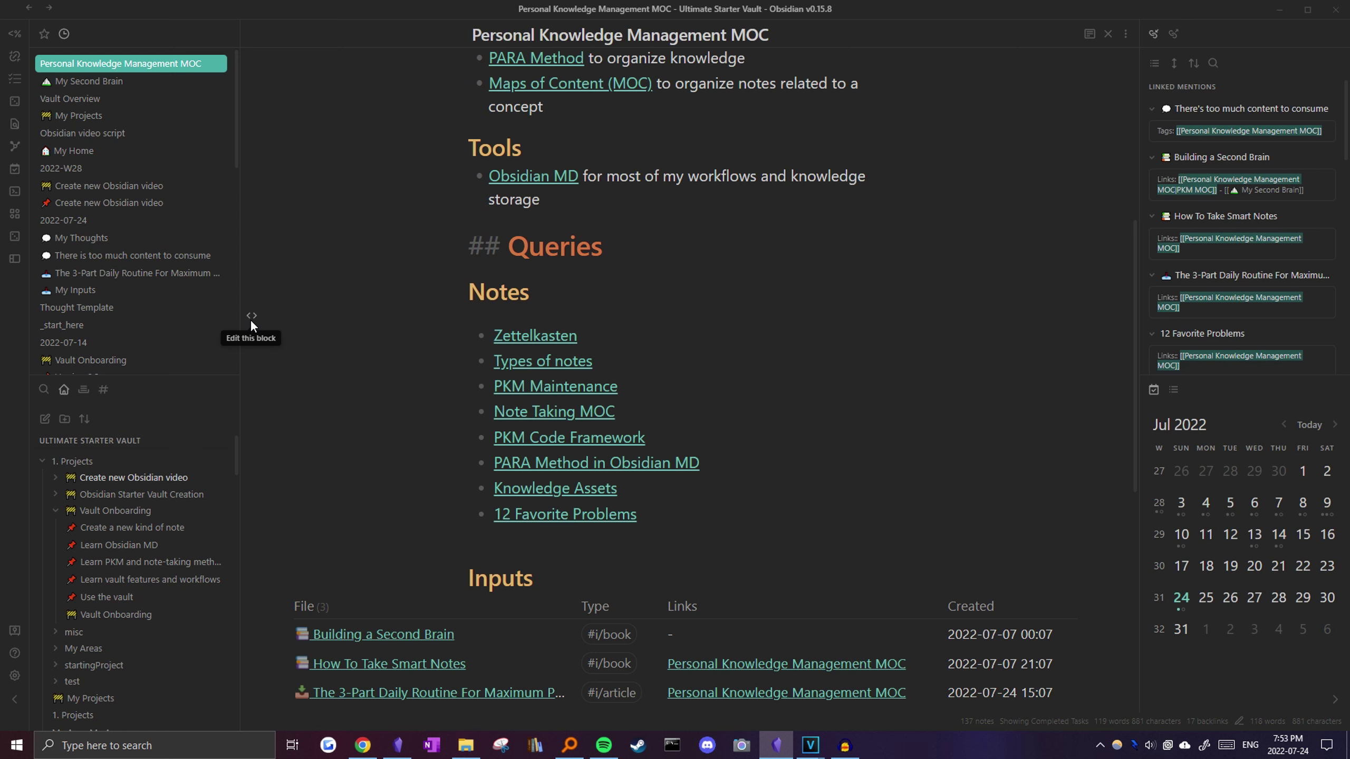
click(251, 321)
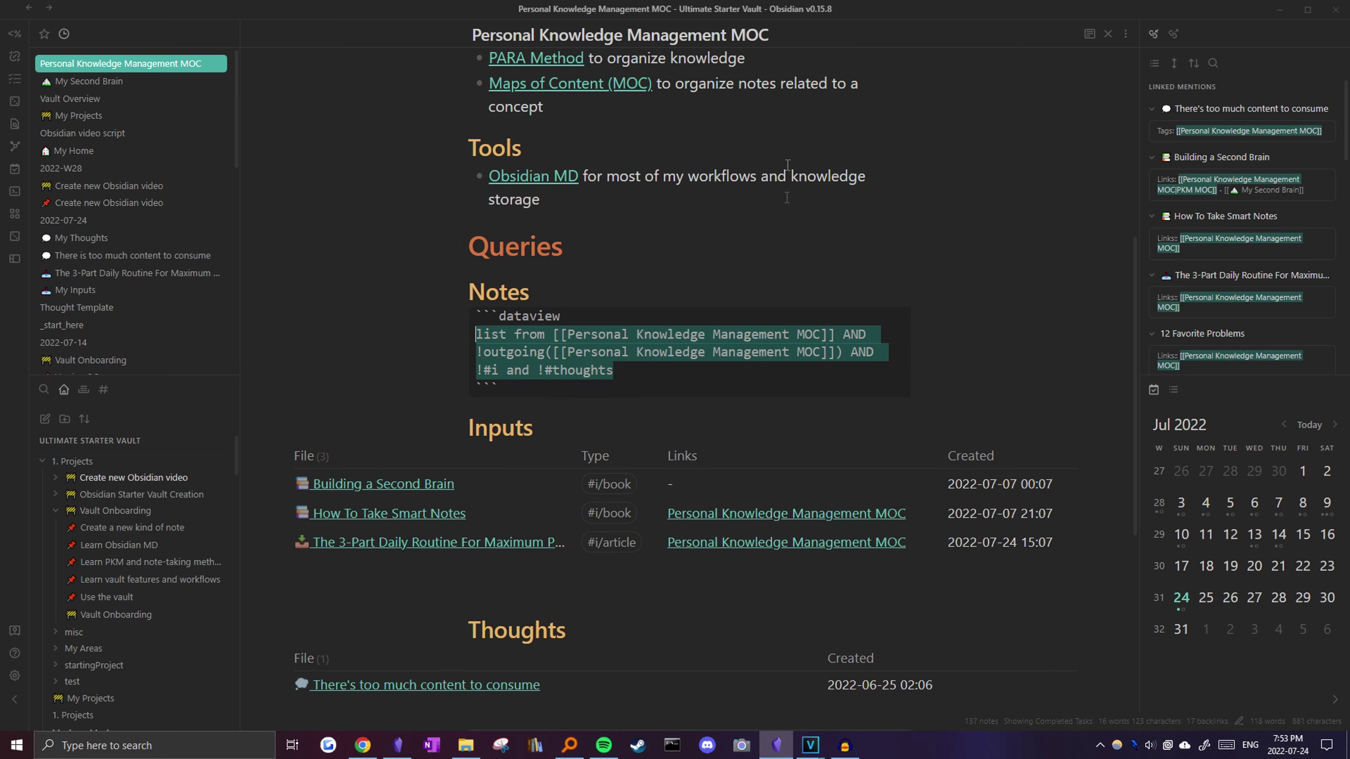
click(595, 200)
key(Return)
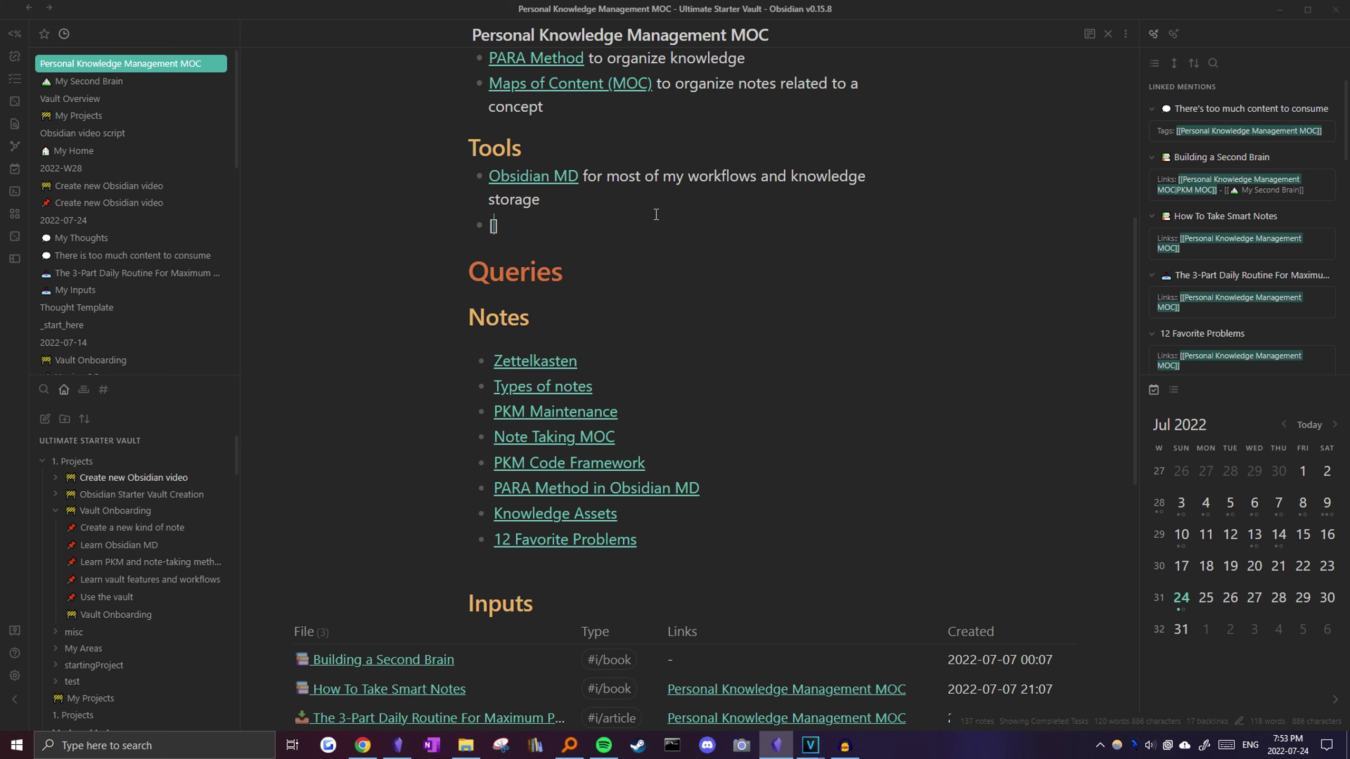
text([[ze)
click(592, 254)
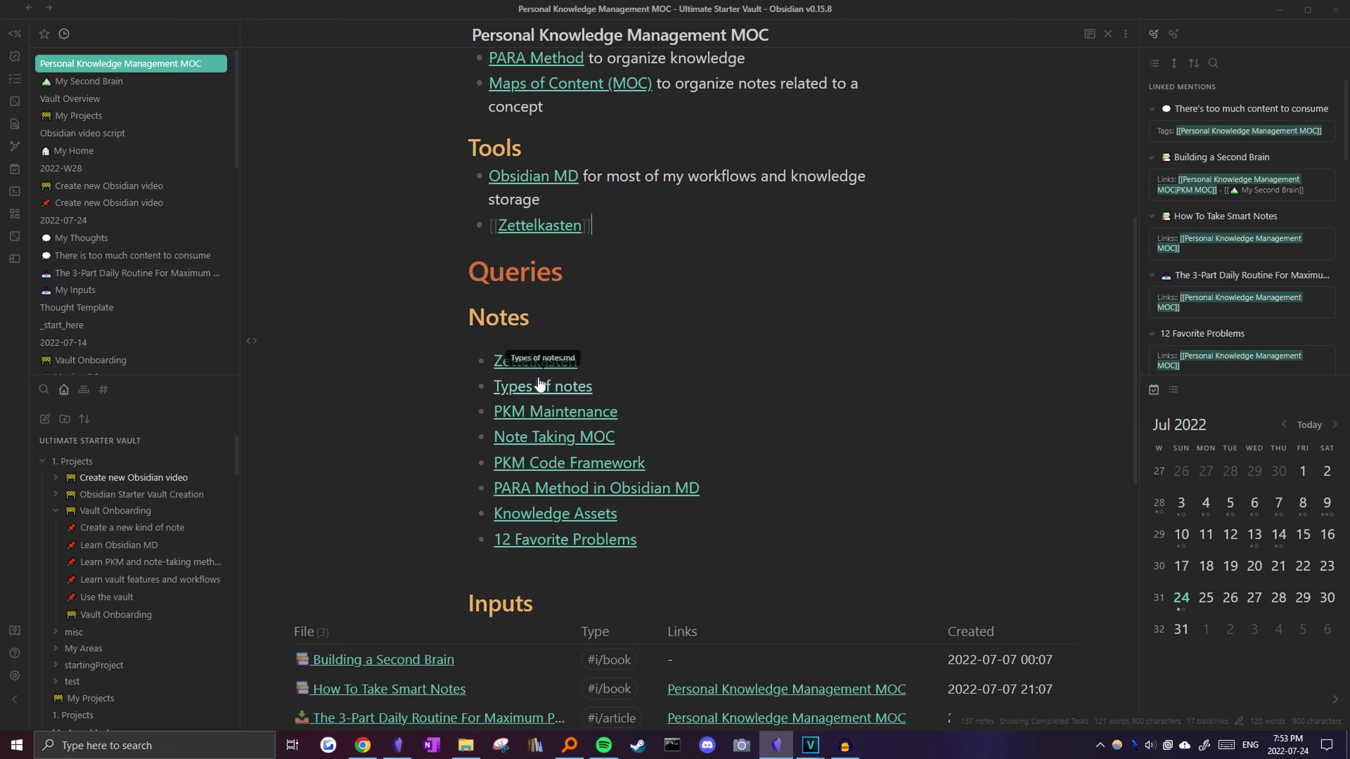
click(355, 312)
- Scroll back to the top and open the linked My Resources note
scroll(379, 325, down, 10)
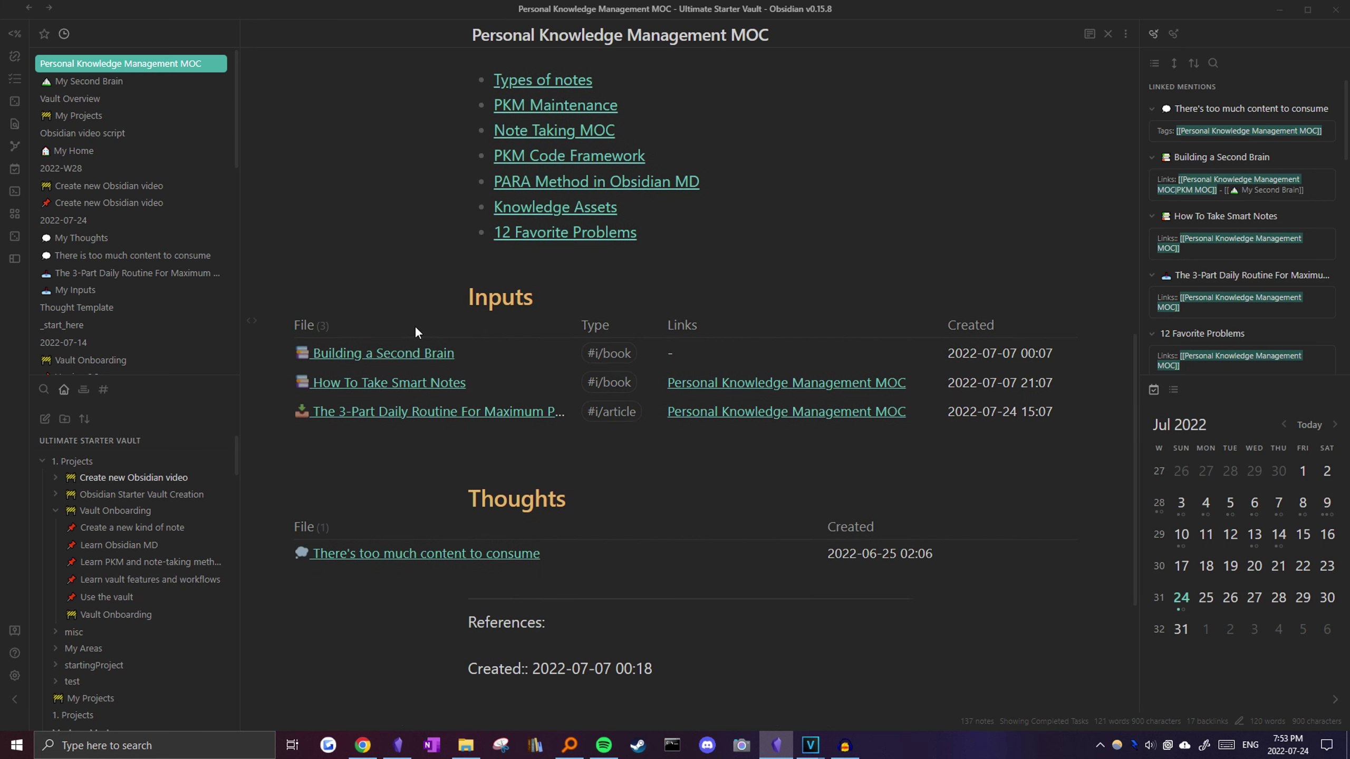
scroll(609, 347, up, 10)
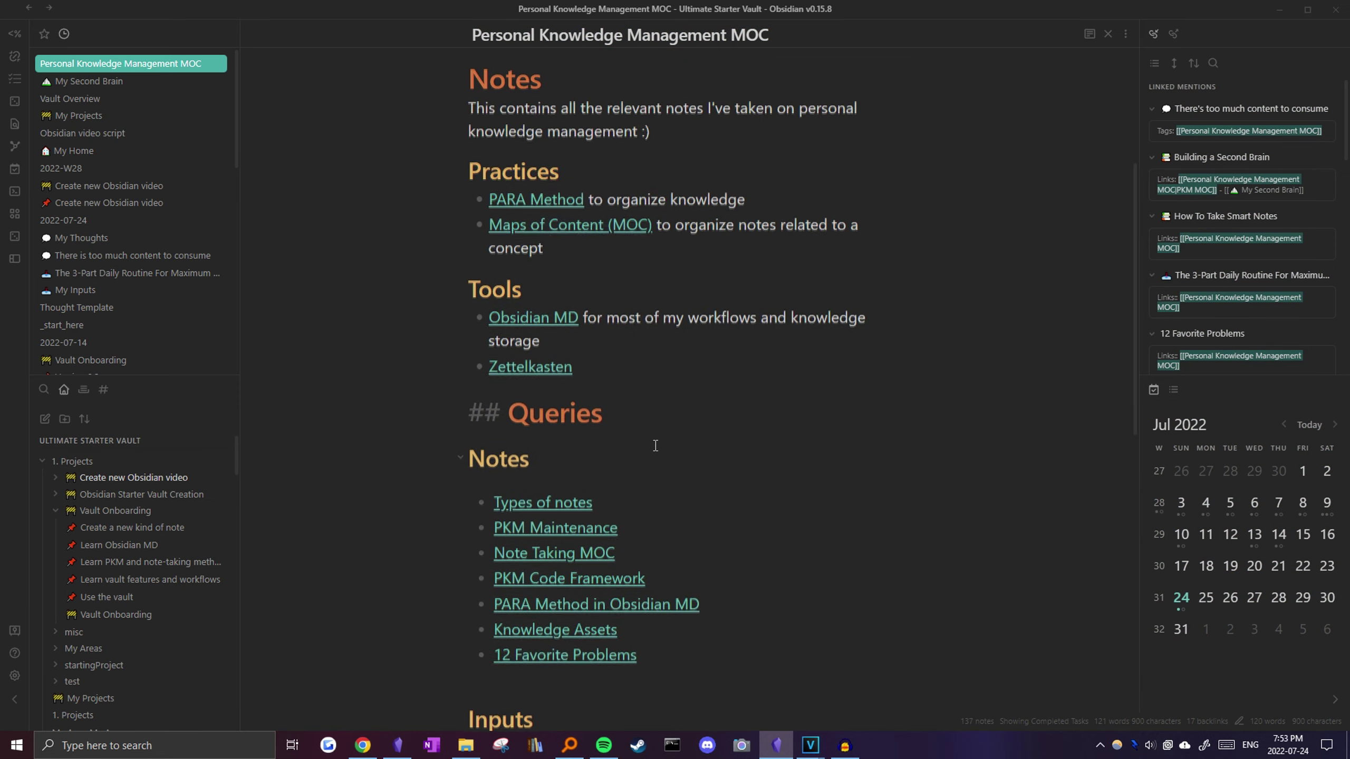
scroll(593, 283, up, 5)
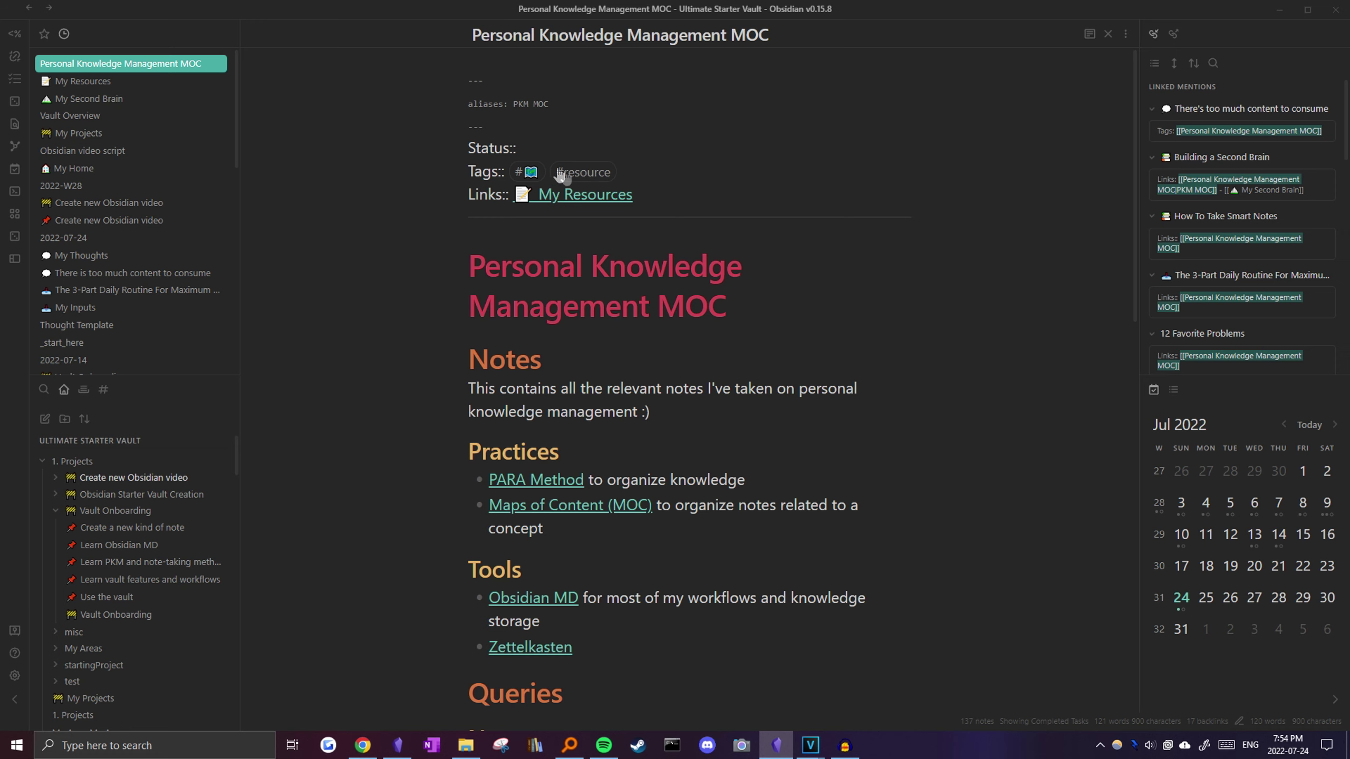
click(569, 203)
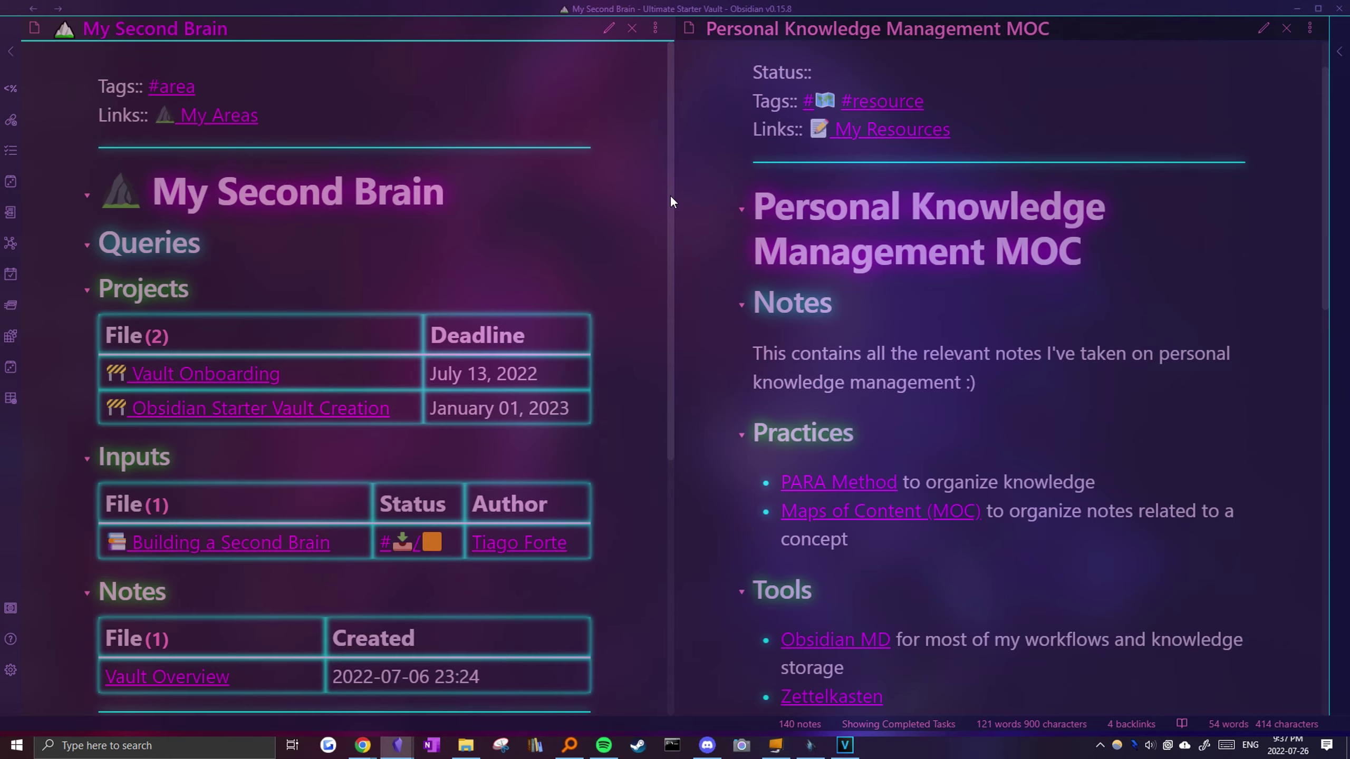
- Scroll the right-pane PKM MOC down to its Inputs and Thoughts tables
scroll(667, 196, down, 2)
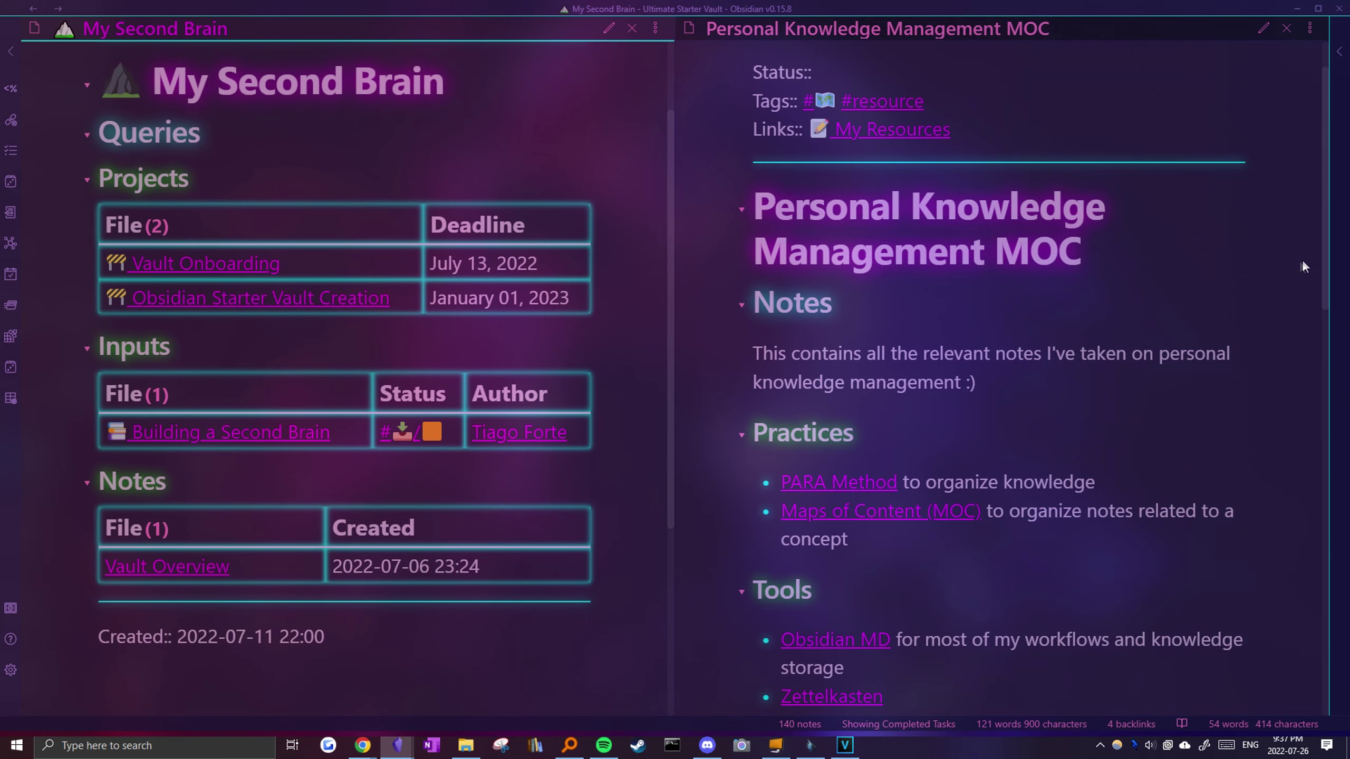
drag(1325, 257, 1324, 305)
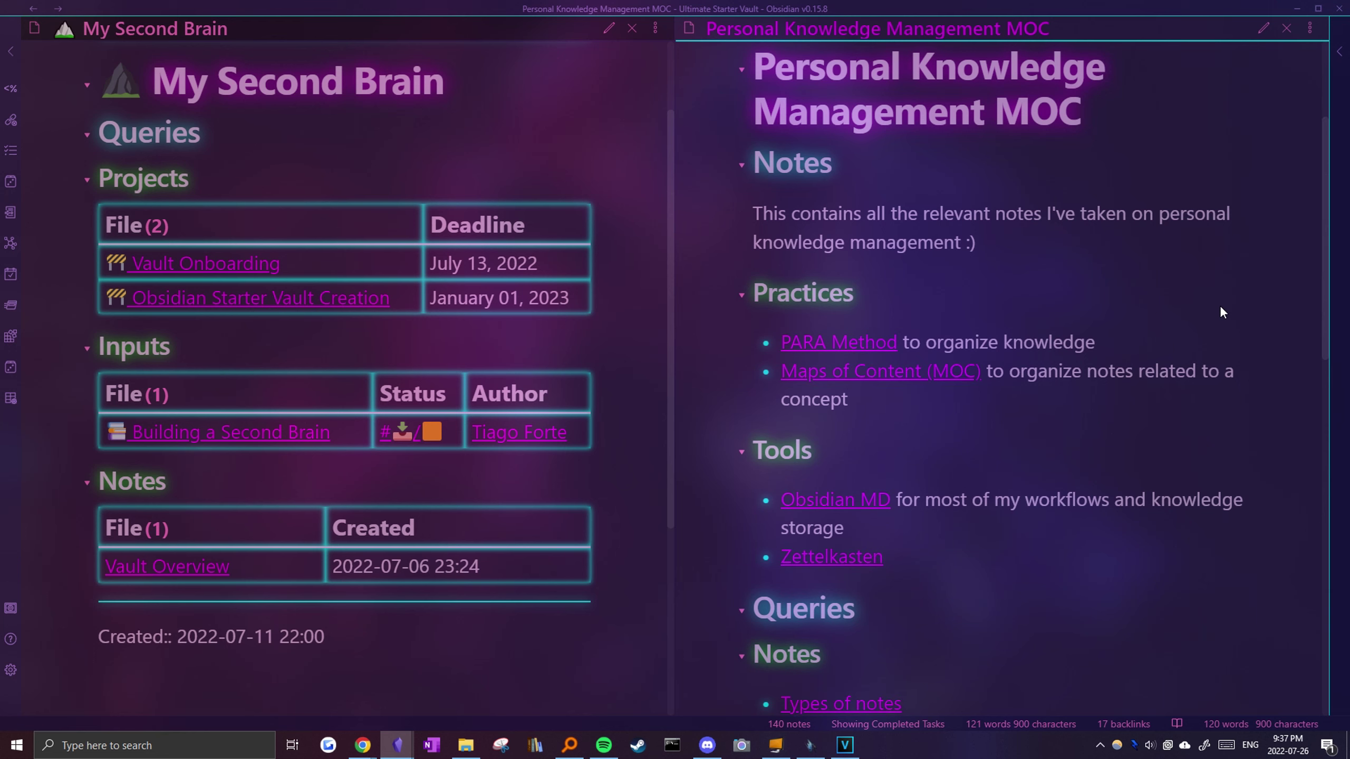
scroll(1145, 286, down, 10)
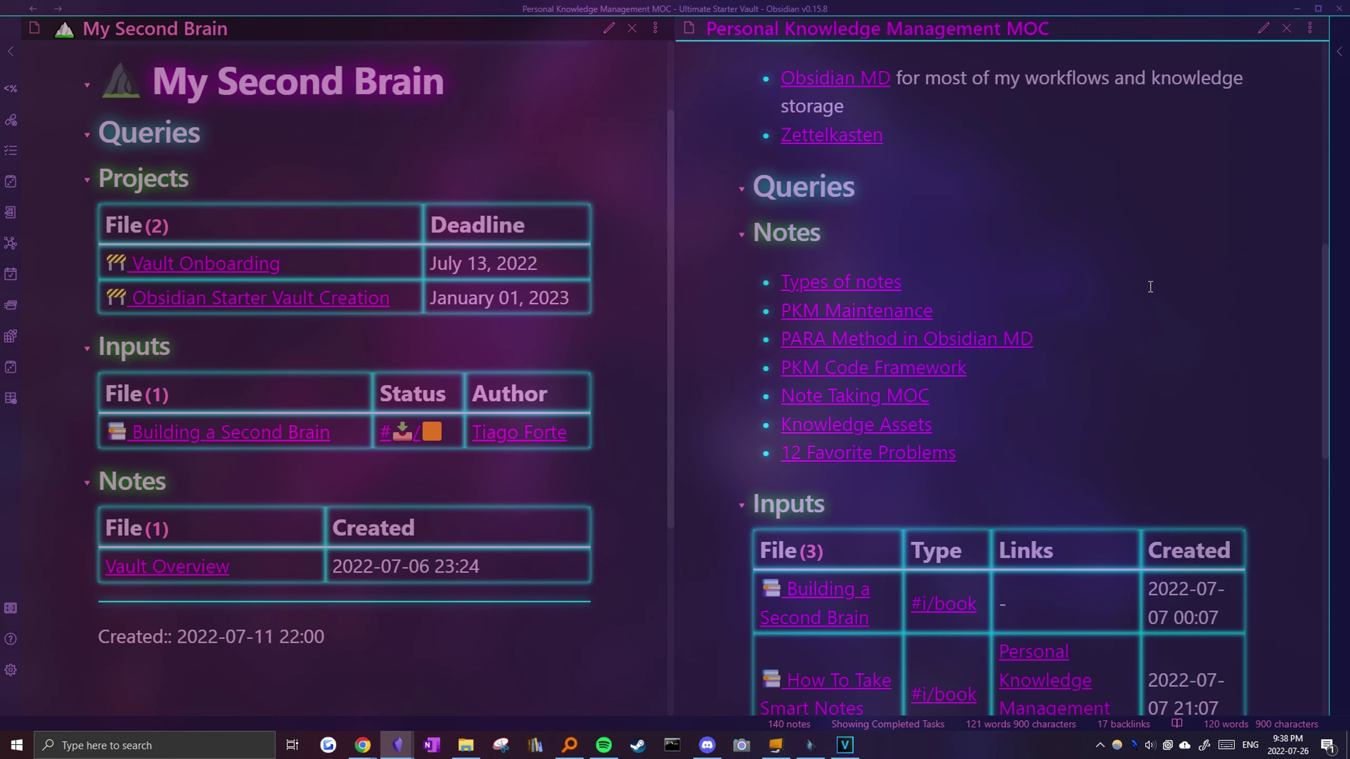
scroll(1146, 286, down, 7)
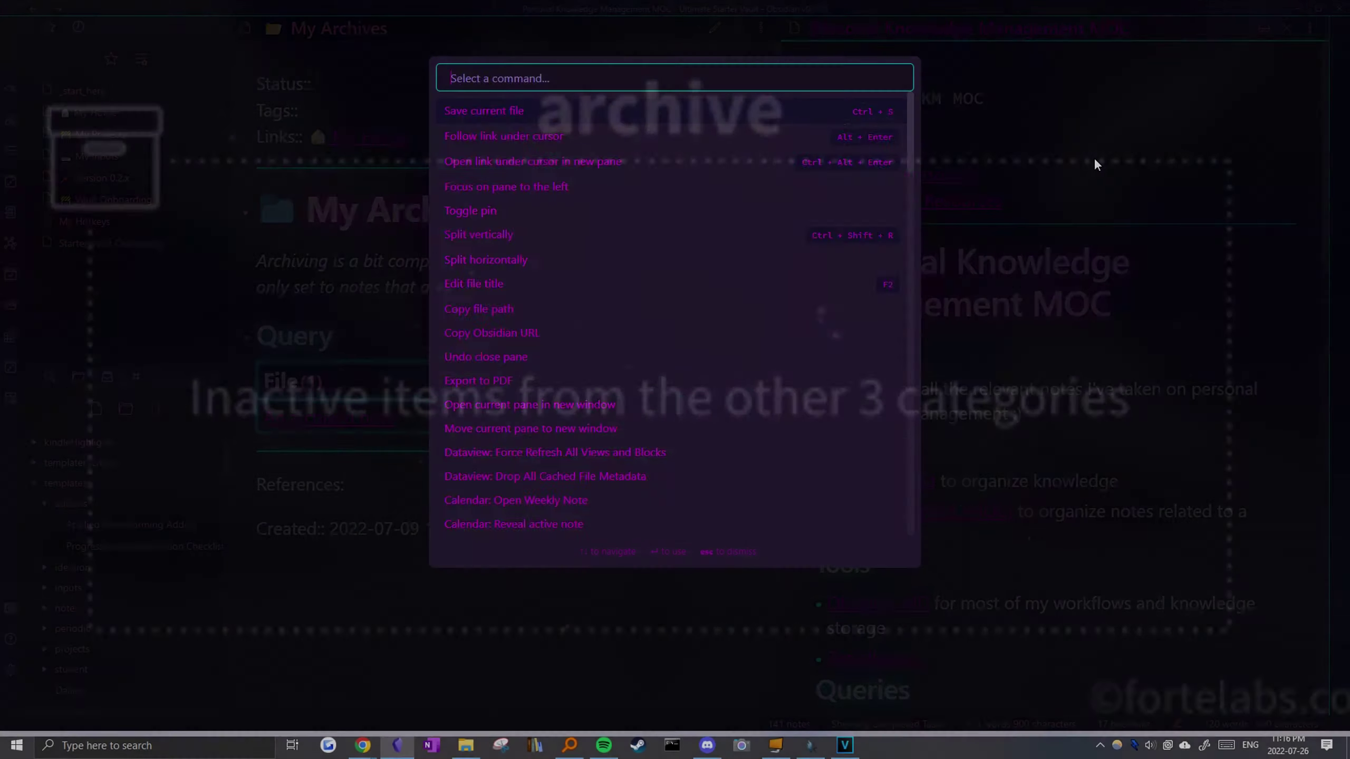
- Move the PKM MOC to the 4. Archives folder and expand that folder in the explorer
text(move file)
click(555, 110)
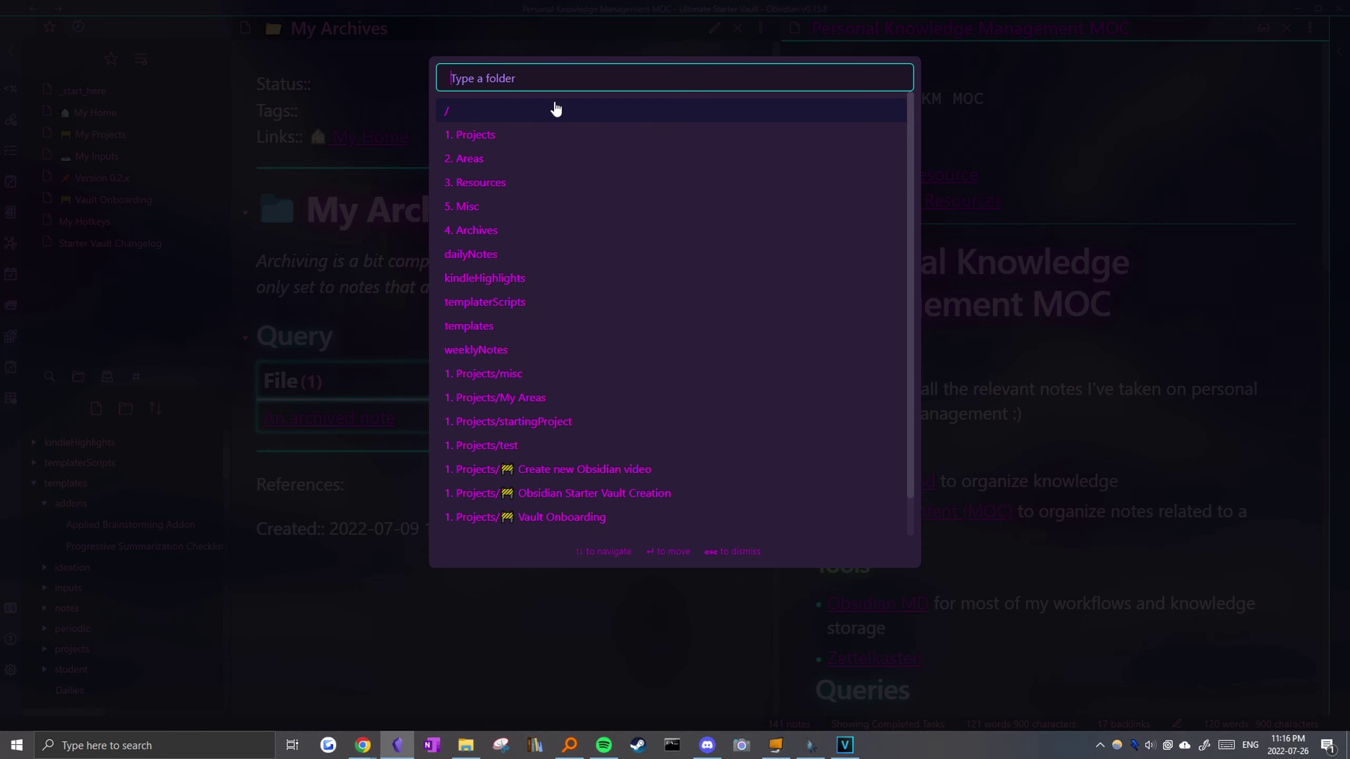
click(497, 228)
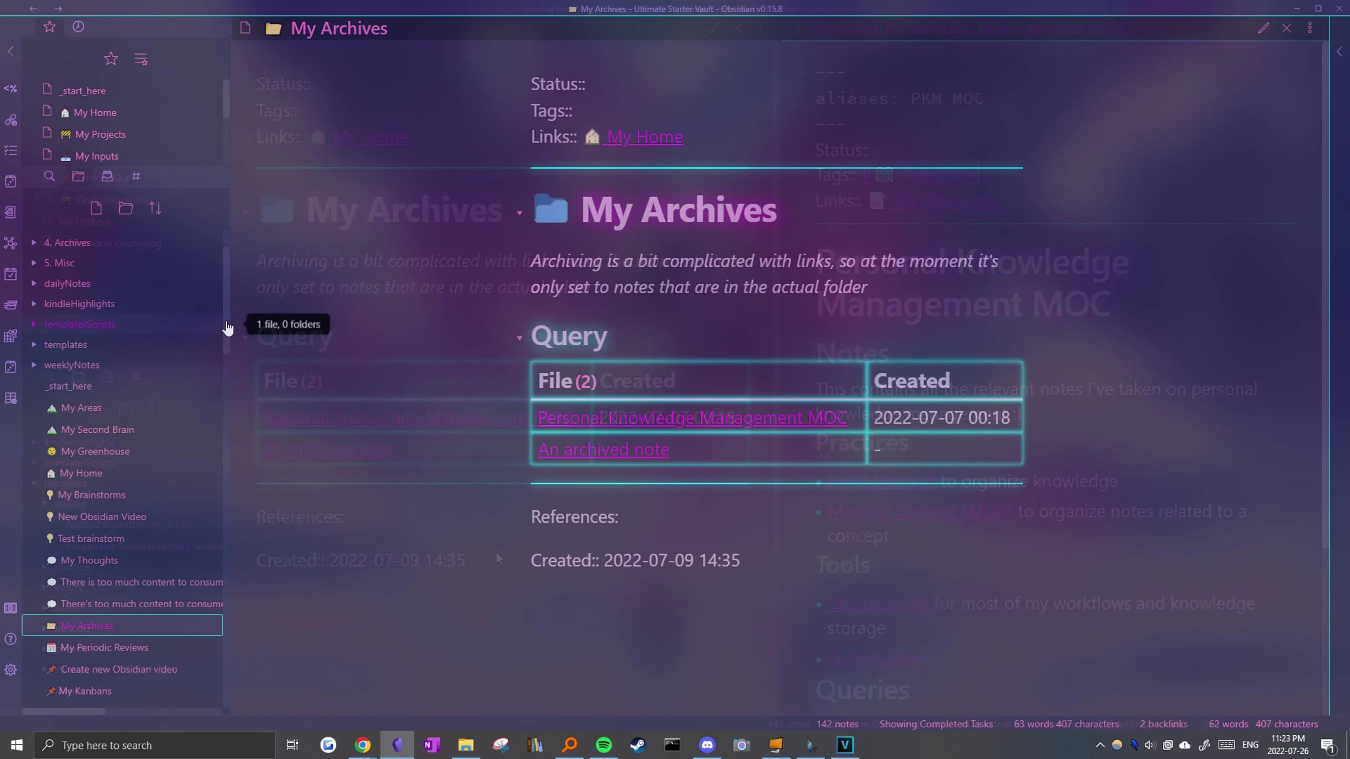
drag(232, 331, 217, 300)
drag(121, 488, 95, 283)
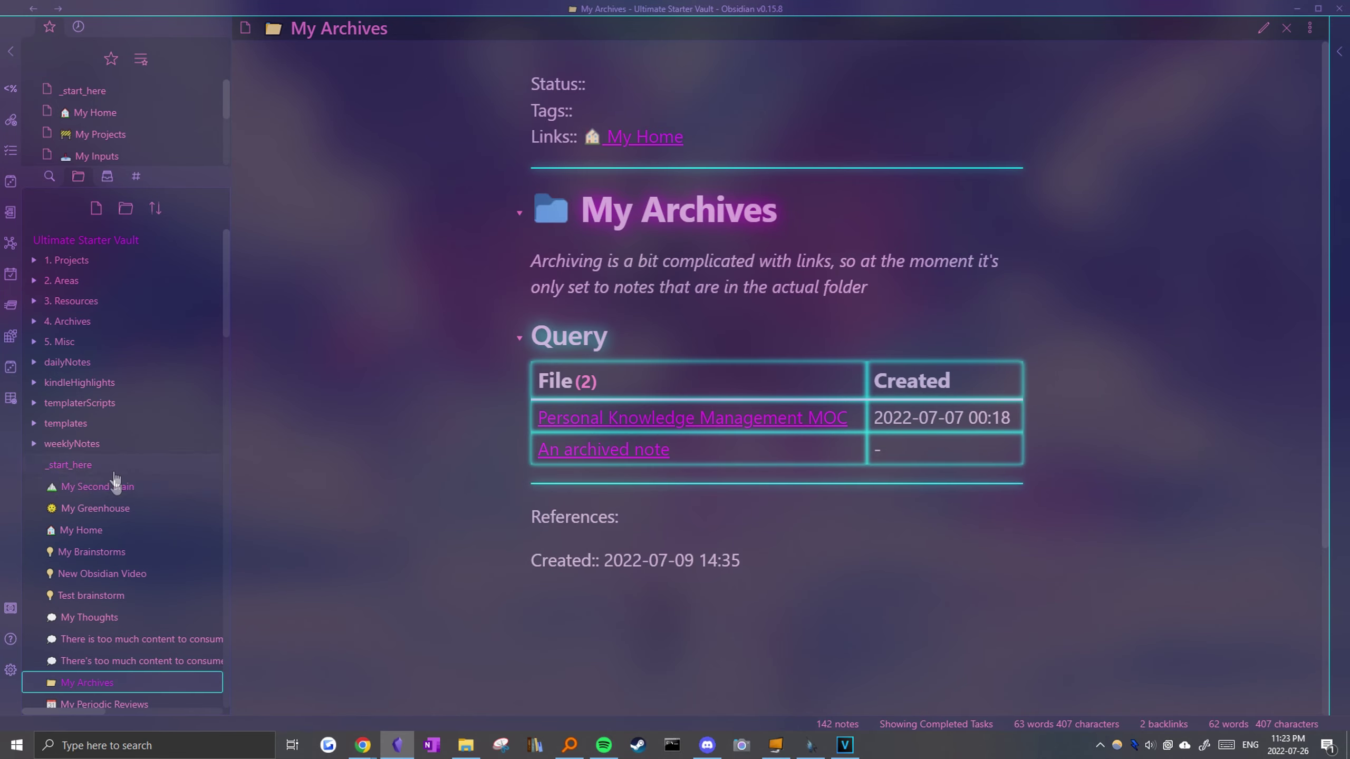
drag(117, 521, 190, 329)
click(64, 321)
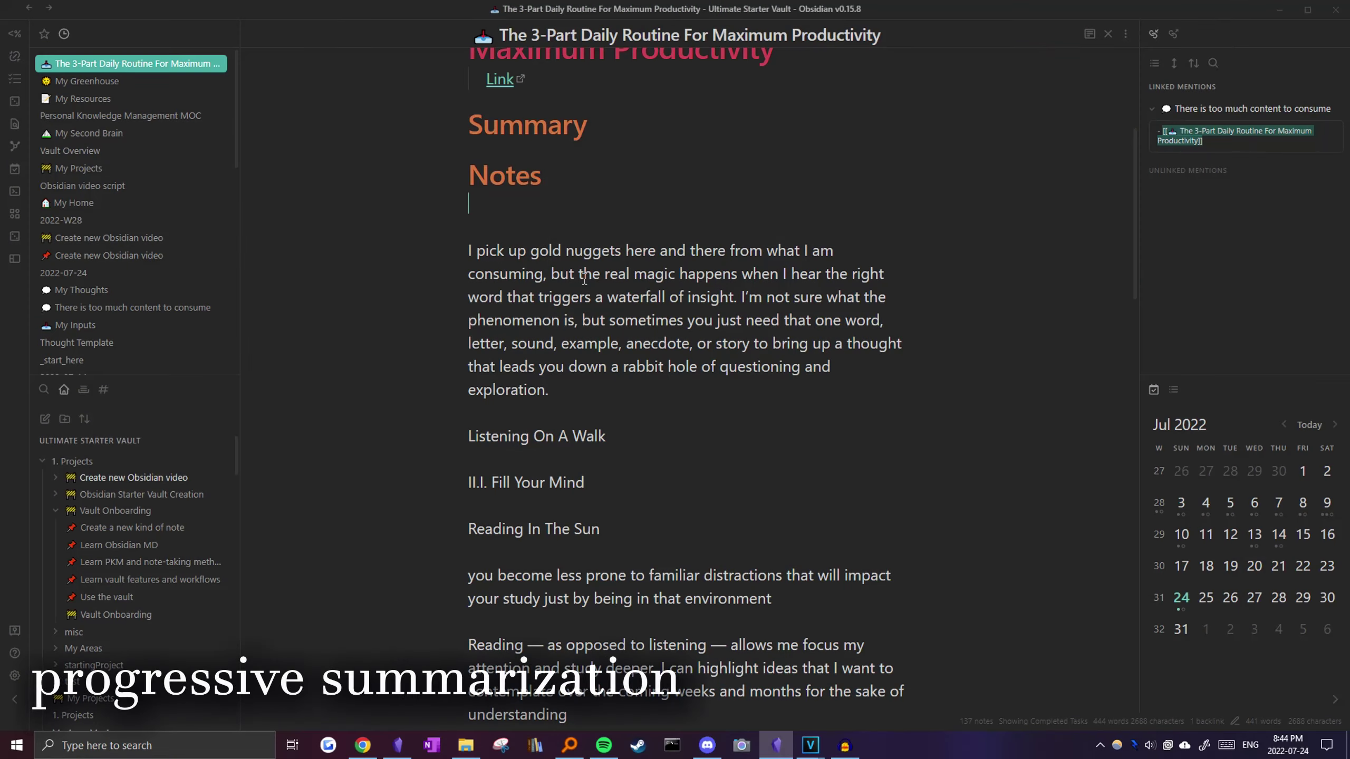
- Bold the sentence about triggering thoughts and highlight the heading II.II. Empty Your Mind
scroll(595, 383, down, 3)
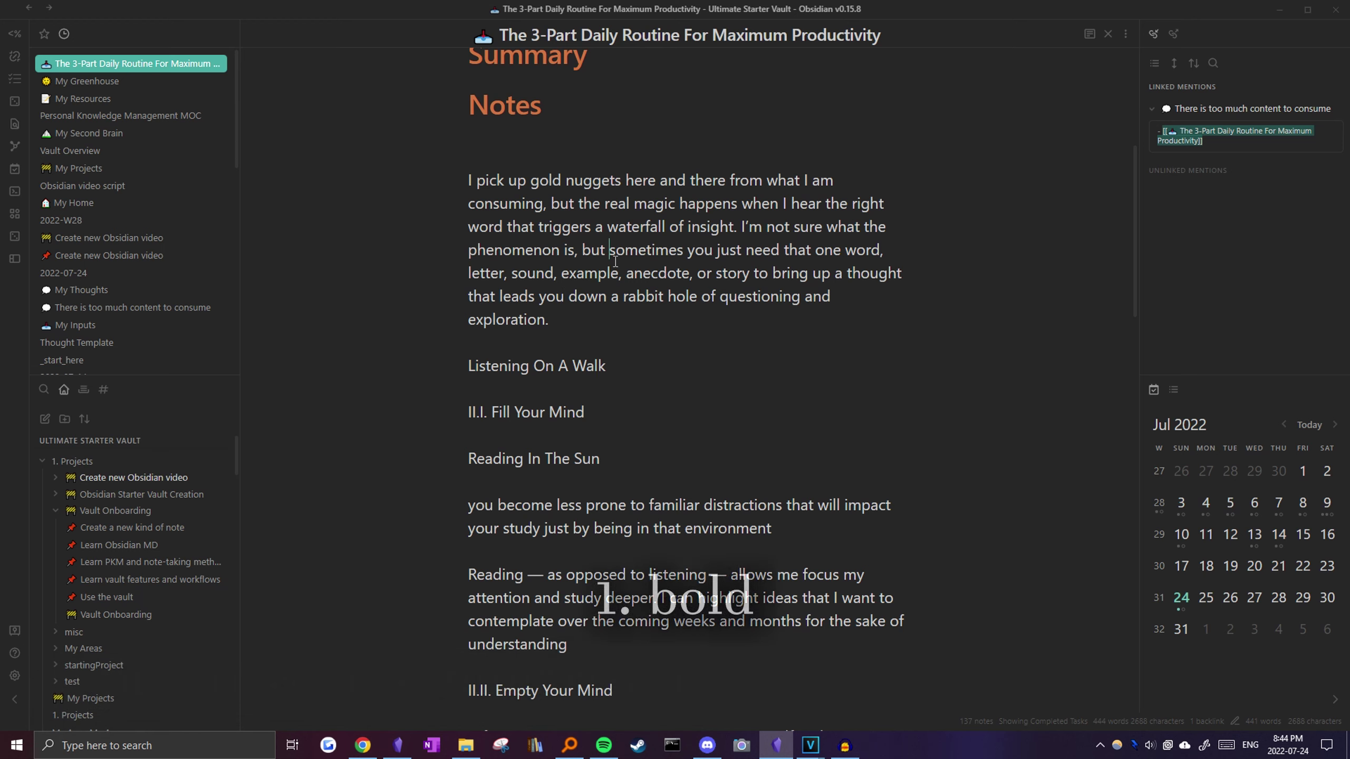
drag(610, 254, 739, 287)
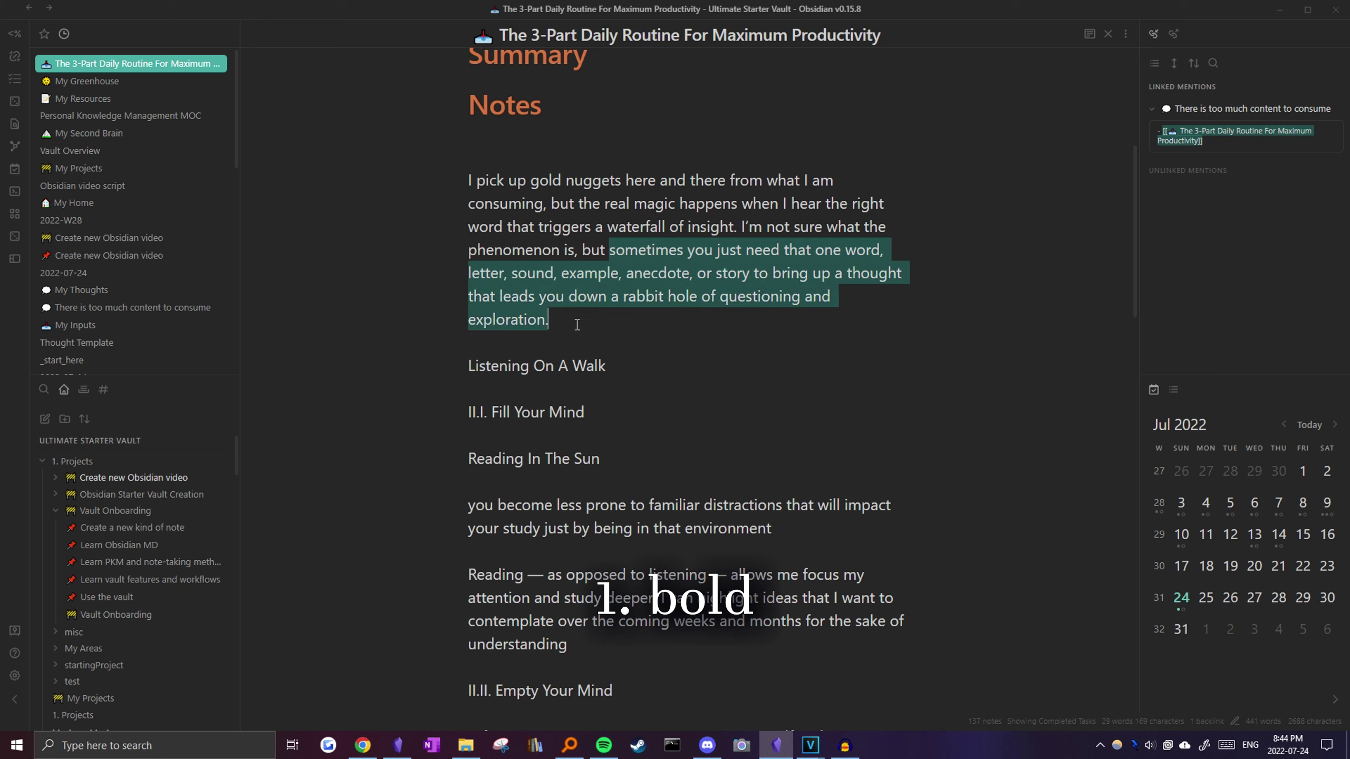
key(ctrl+b)
click(650, 328)
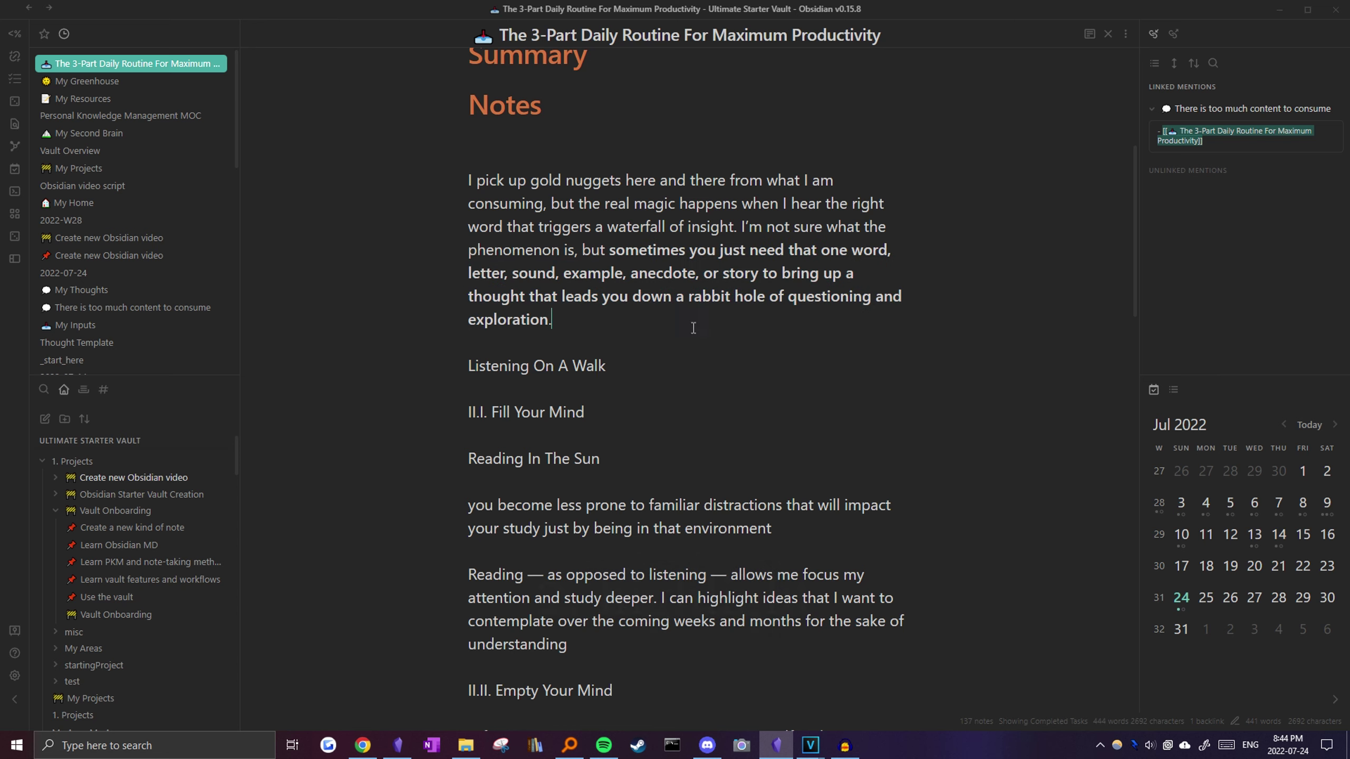
drag(783, 343, 527, 367)
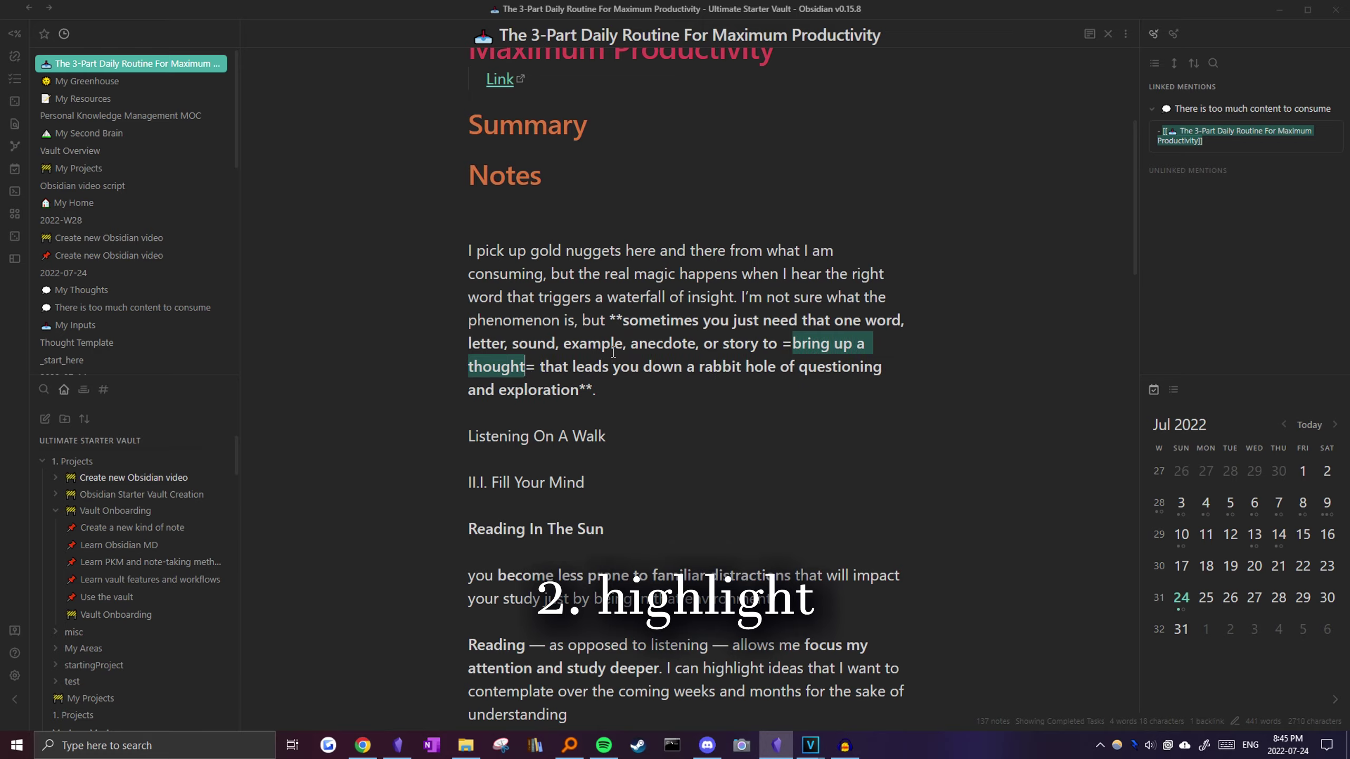
drag(614, 199, 418, 205)
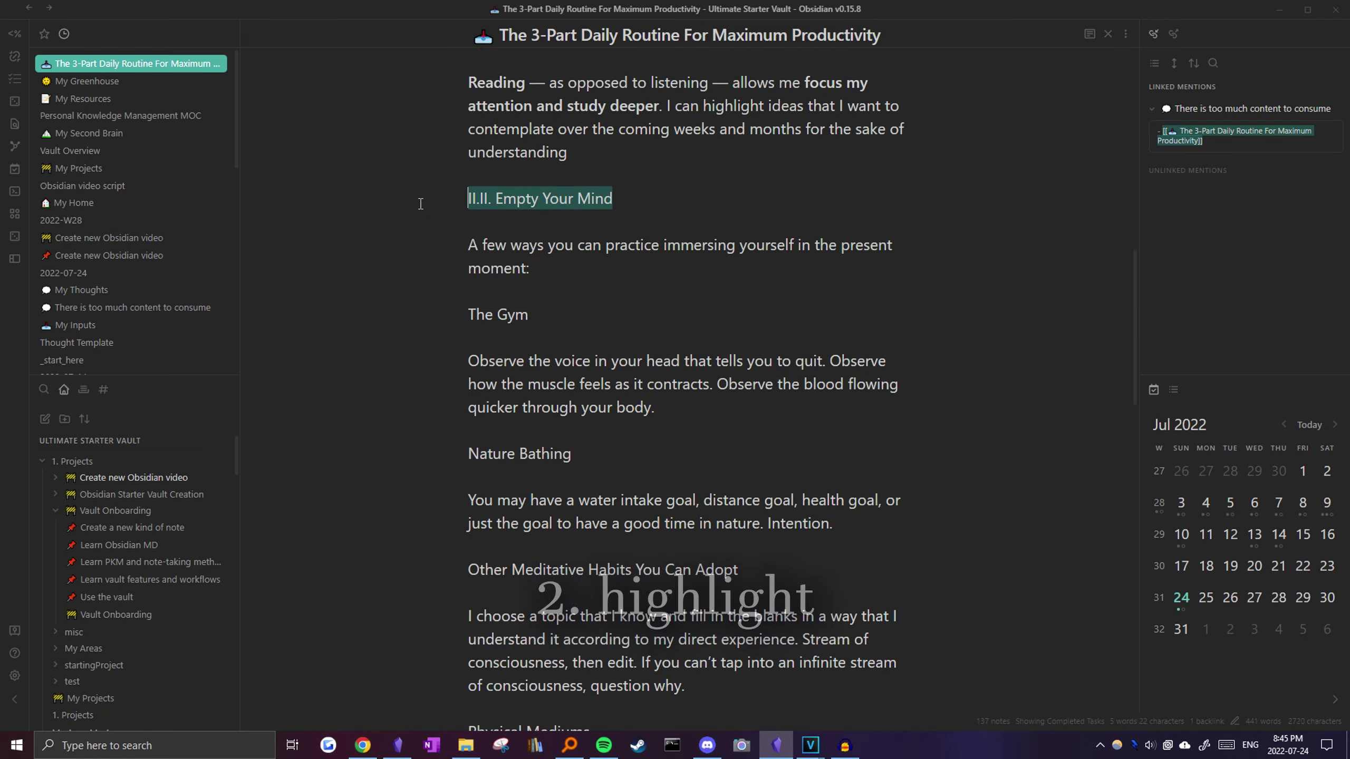
key(ctrl+shift+h)
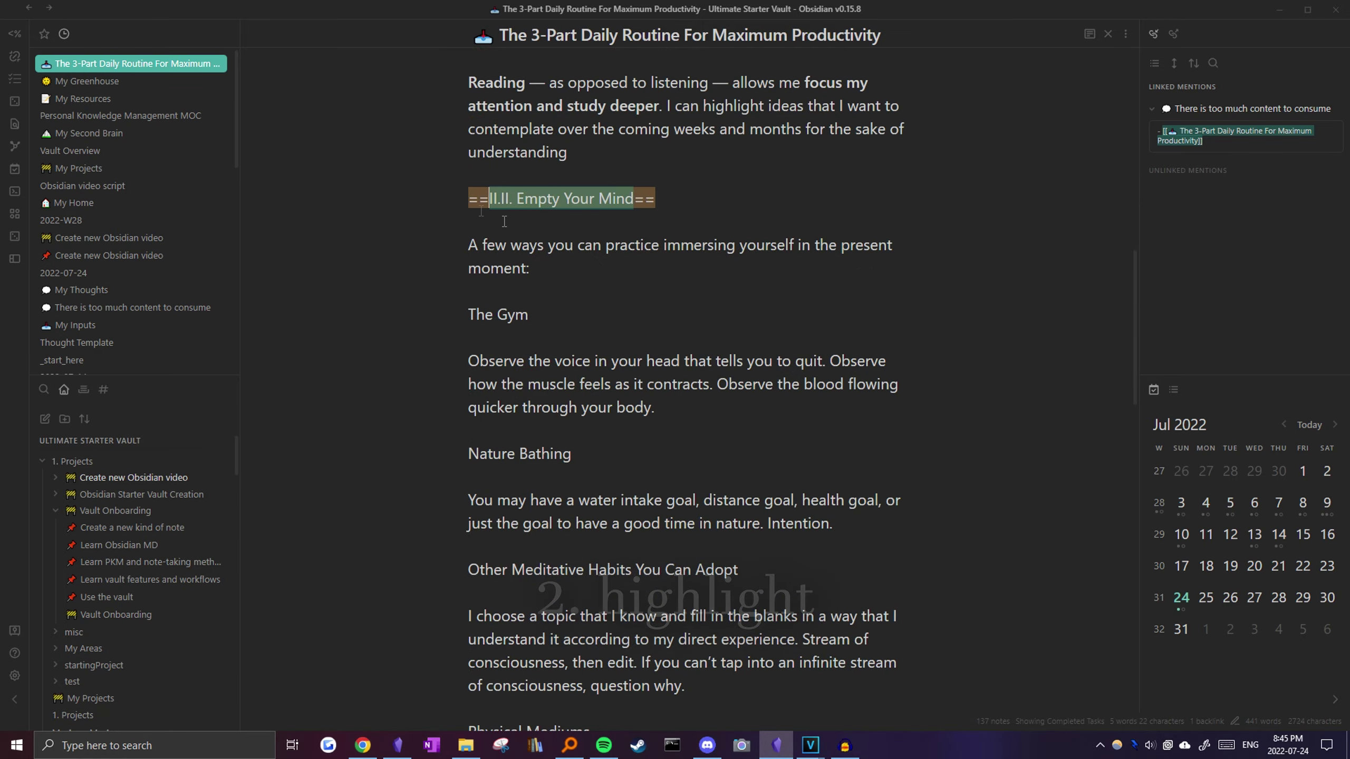
scroll(619, 307, down, 10)
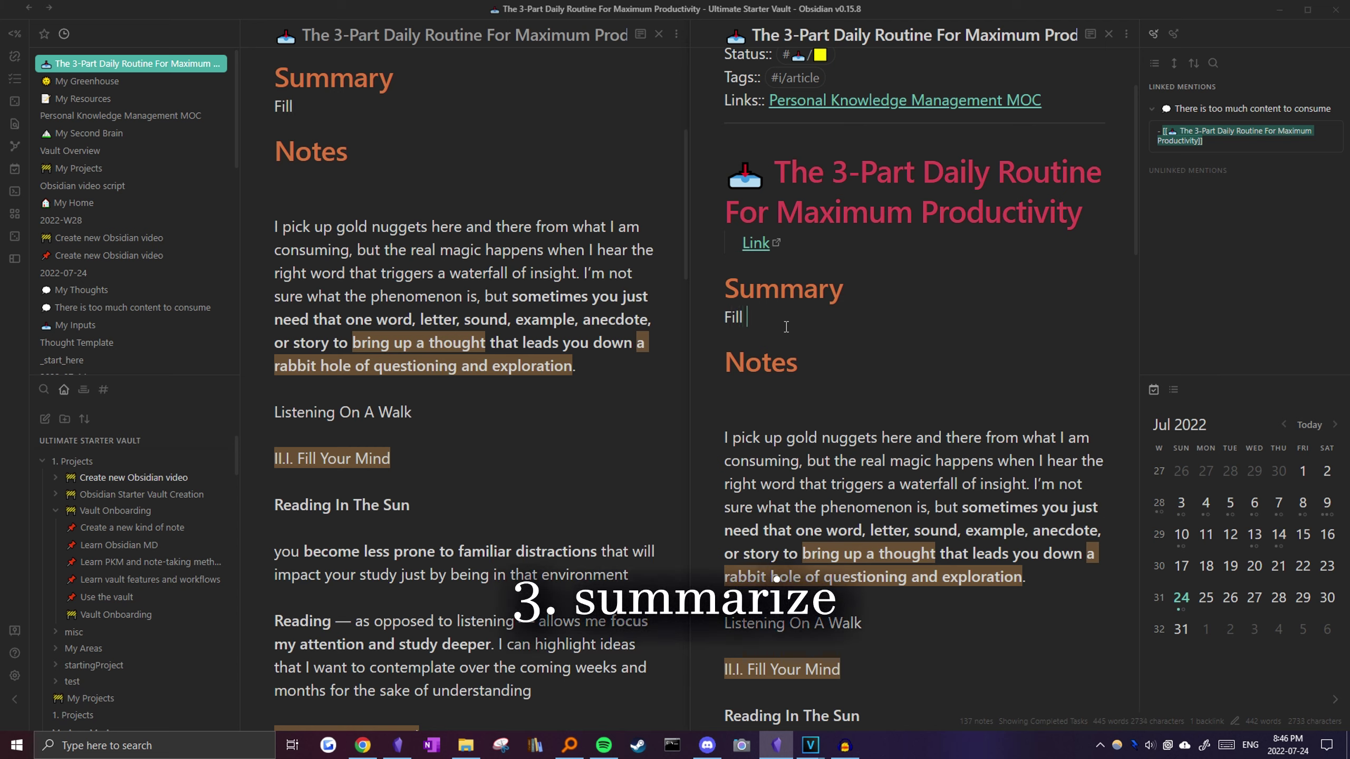
- Type summary bullets for Fill your mind and Empty your mind, with a '- Mindfulness' sub-point
text(ind)
key(Return)
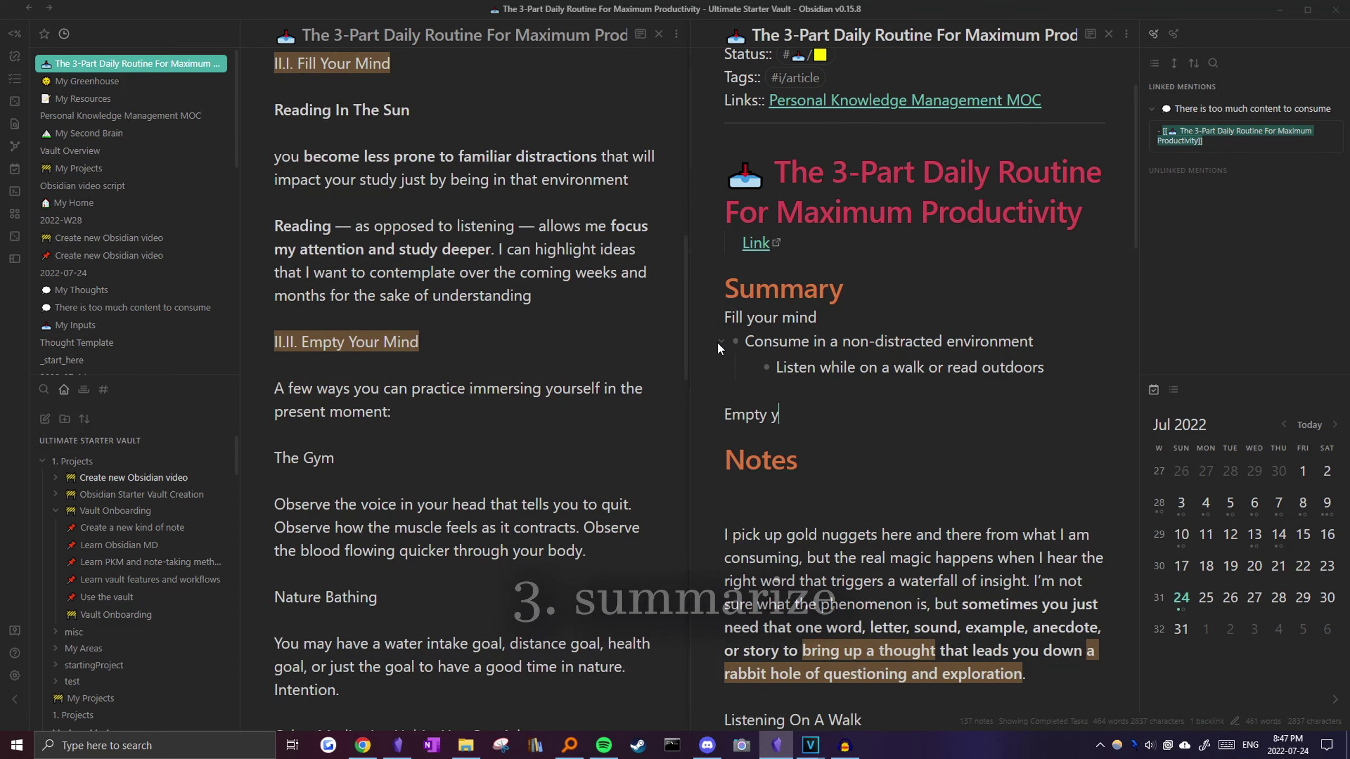
text(our mind)
key(Return)
text(- )
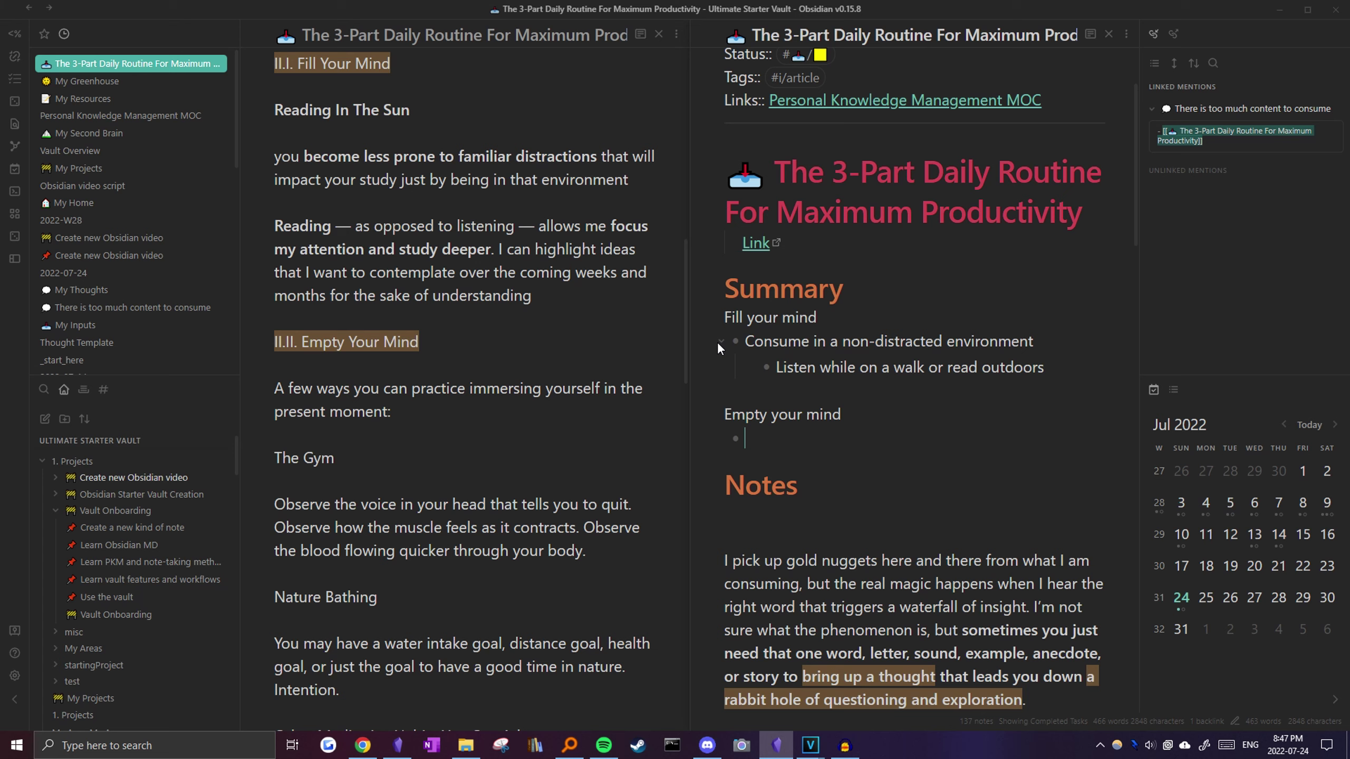
text(Mindfulness)
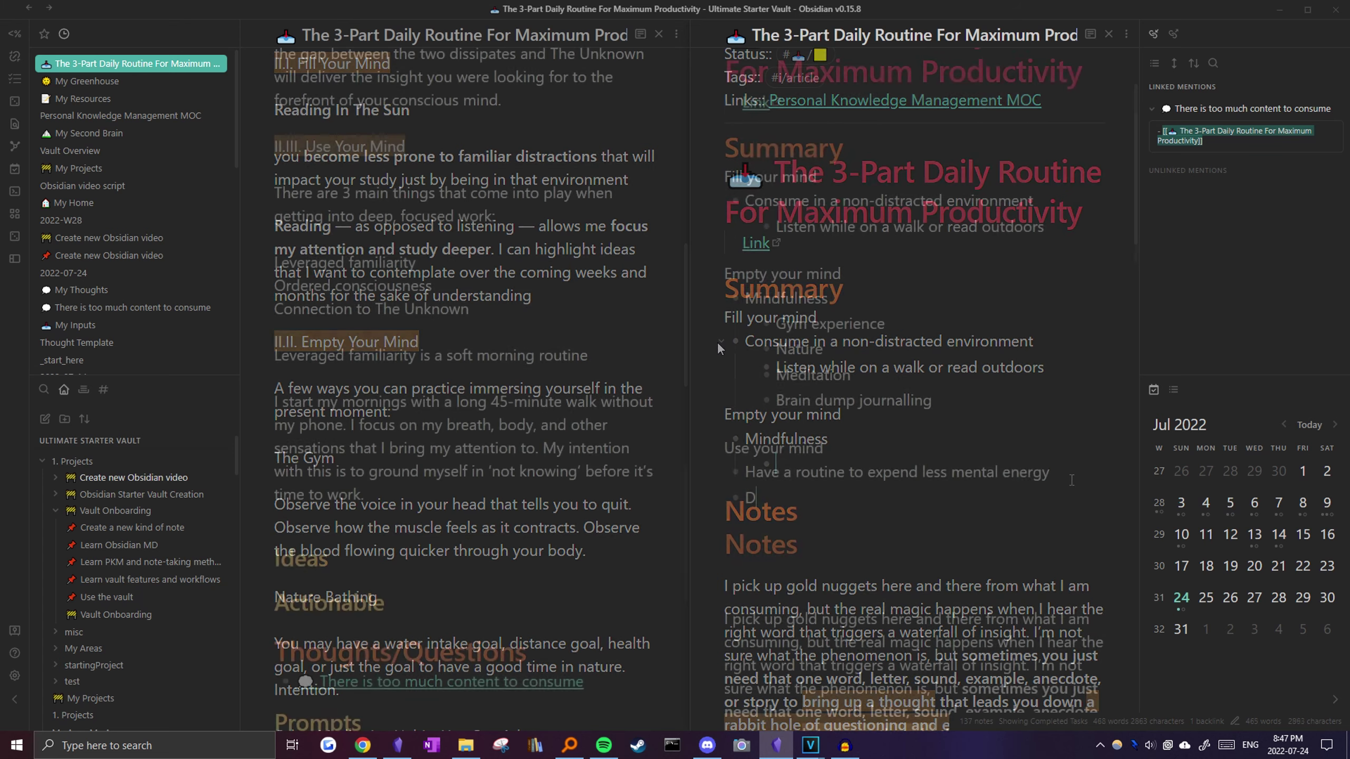
text(Start with a mini walk to practice se)
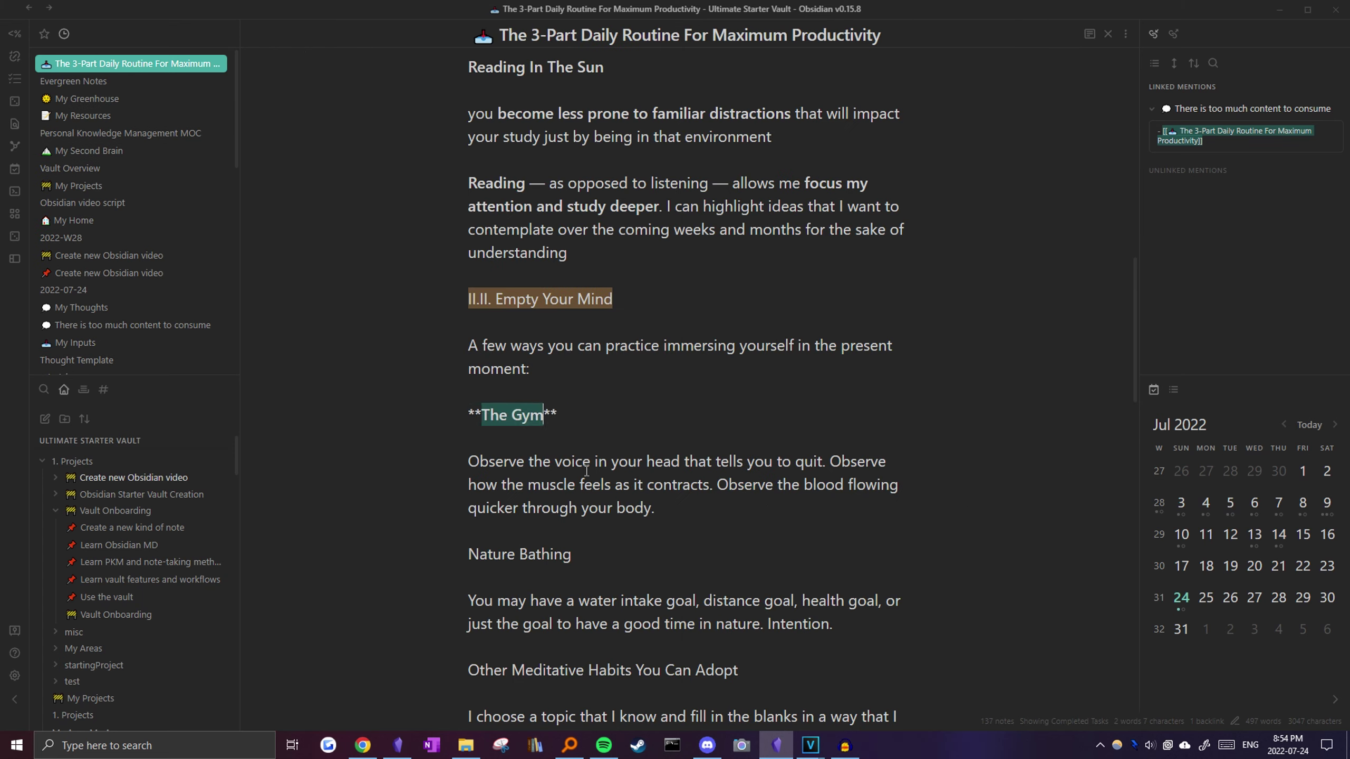
scroll(586, 470, down, 3)
drag(571, 377, 468, 377)
- Bold Nature Bathing, 'choose a topic that I know and fill in the blanks' and 'Stream of consciousness, then edit'
key(ctrl+b)
drag(738, 460, 468, 461)
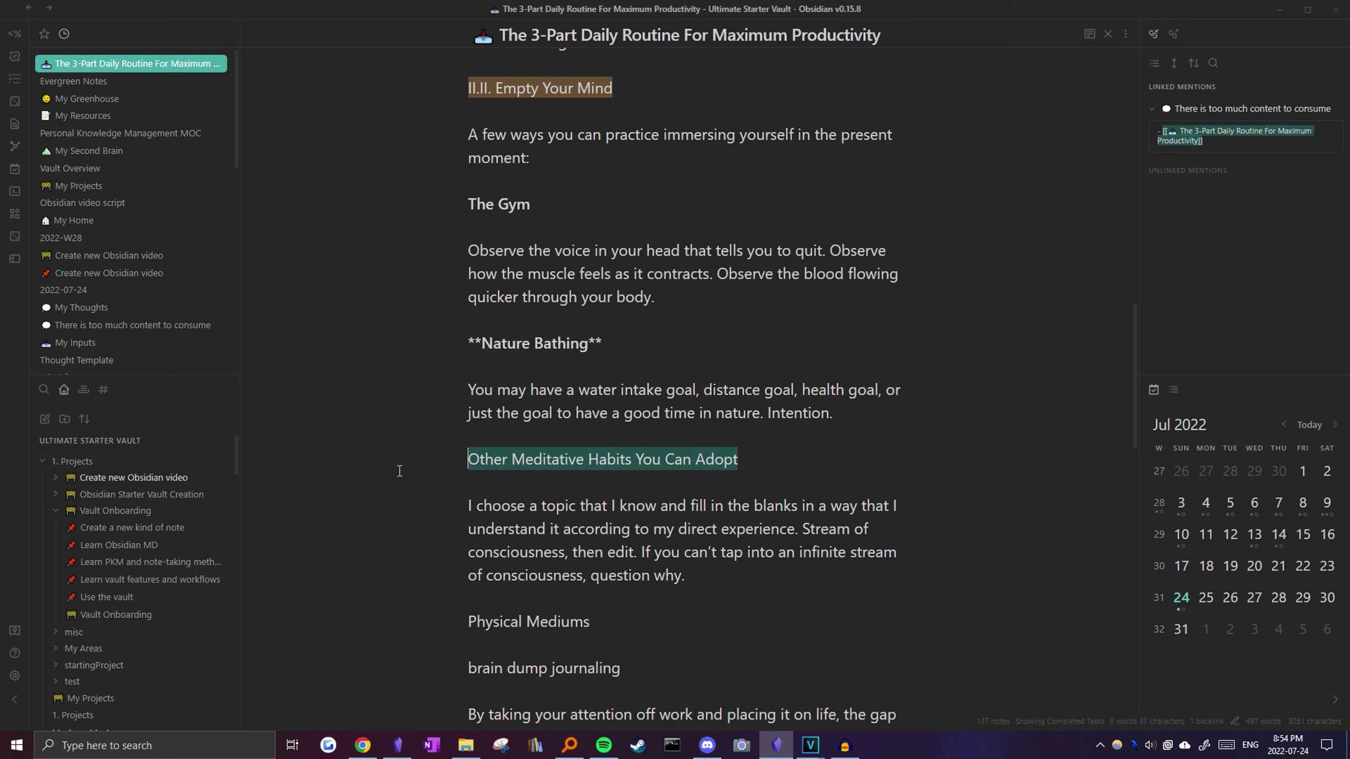
click(533, 468)
scroll(625, 498, down, 4)
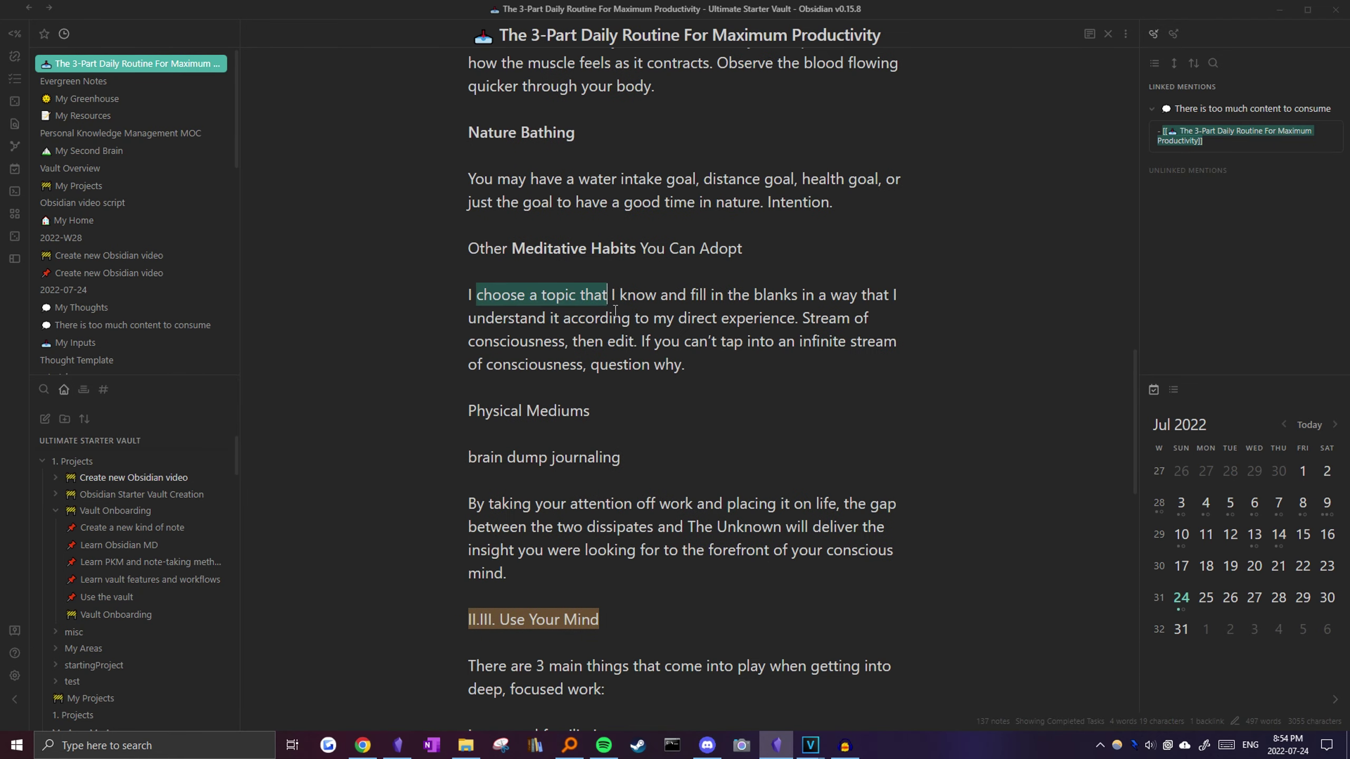
key(ctrl+b)
drag(734, 311, 628, 340)
click(568, 358)
key(ctrl+b)
click(670, 389)
- Bold brain dump journaling and the following paragraph's opening clause
scroll(670, 389, down, 3)
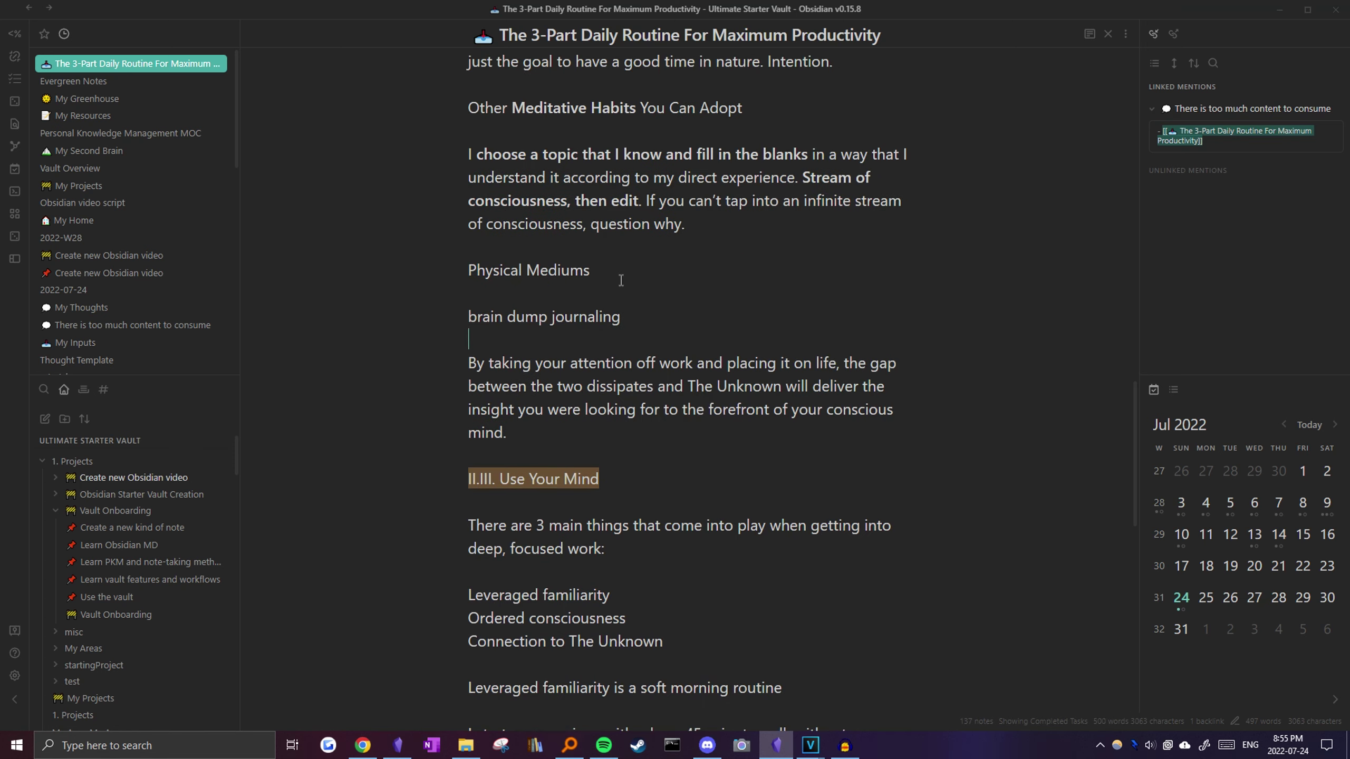
drag(469, 317, 620, 317)
key(ctrl+b)
click(545, 386)
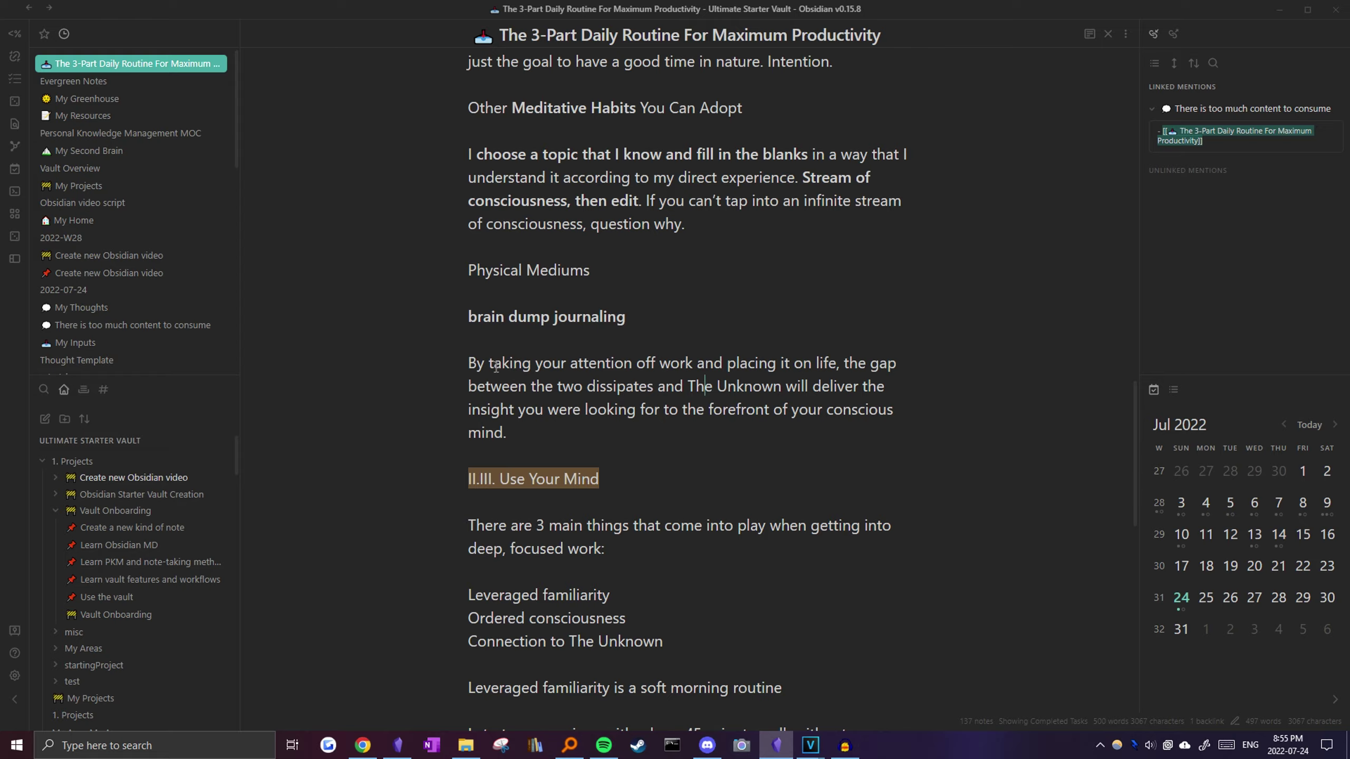
drag(469, 364, 653, 386)
key(ctrl+b)
click(627, 435)
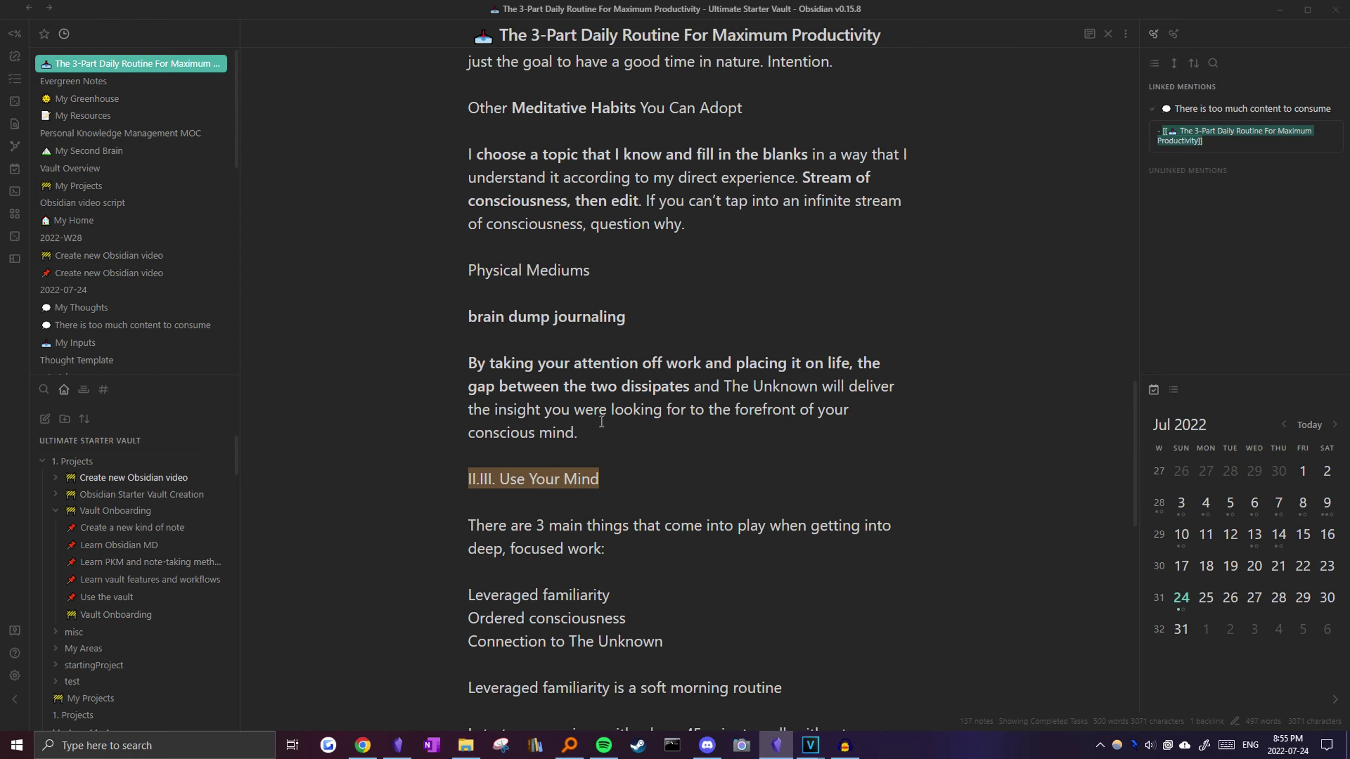
scroll(632, 399, down, 2)
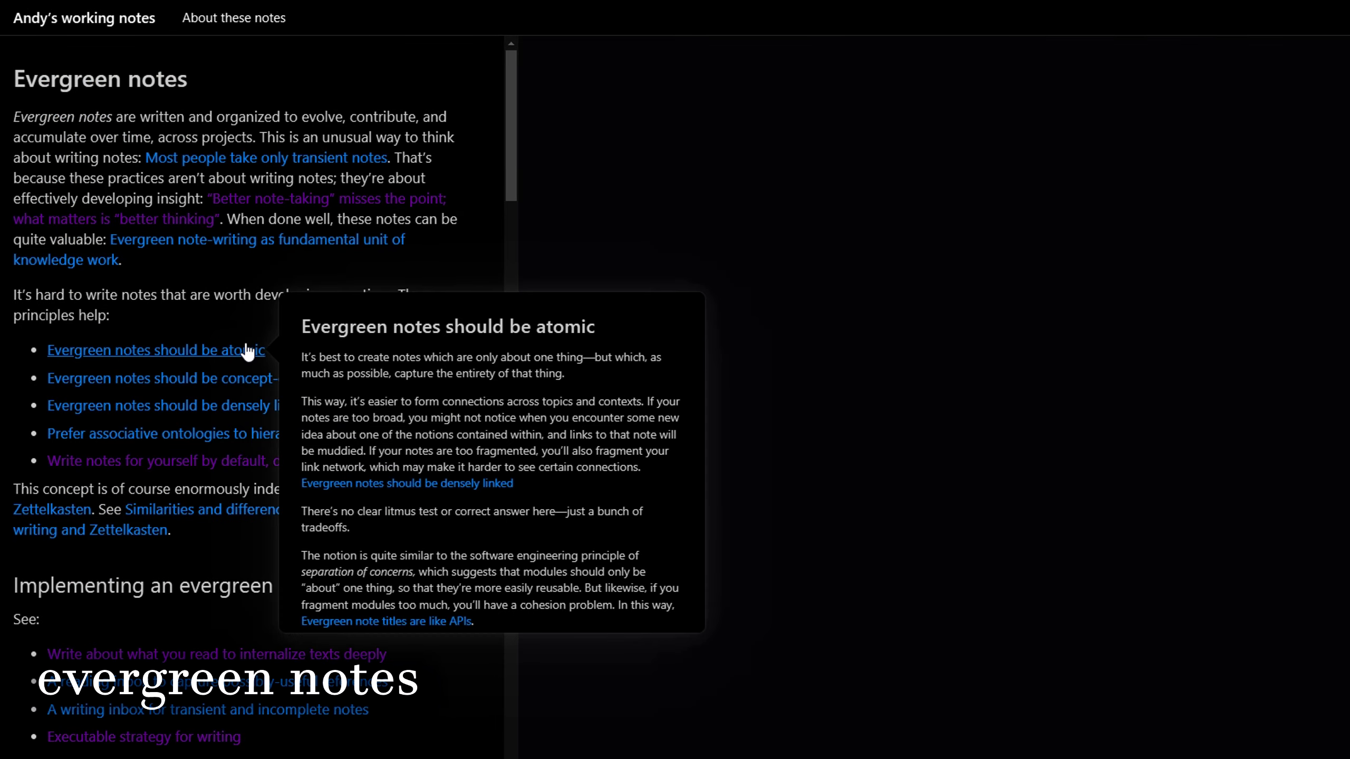
- Follow the linked evergreen notes from 'should be atomic' through to 'Note-writing practices are generally ineffective'
click(247, 351)
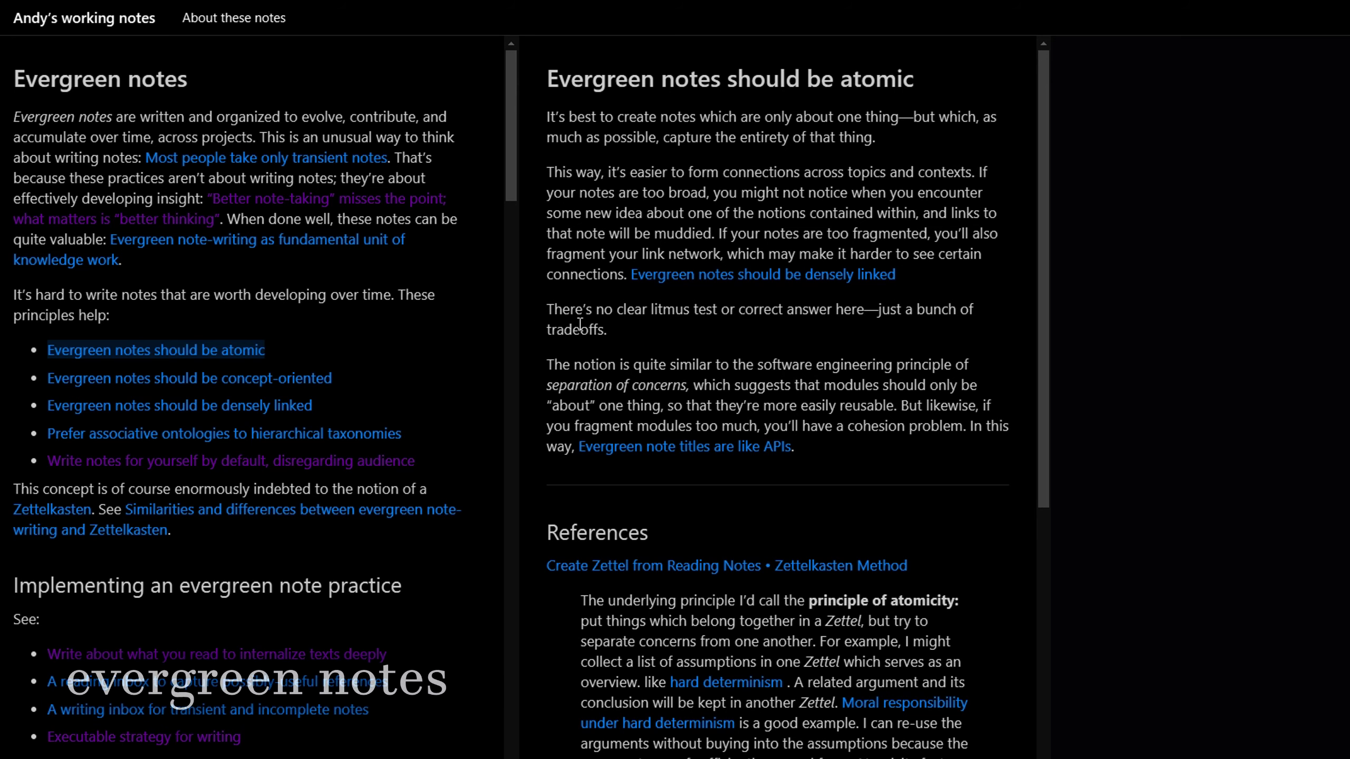
click(300, 380)
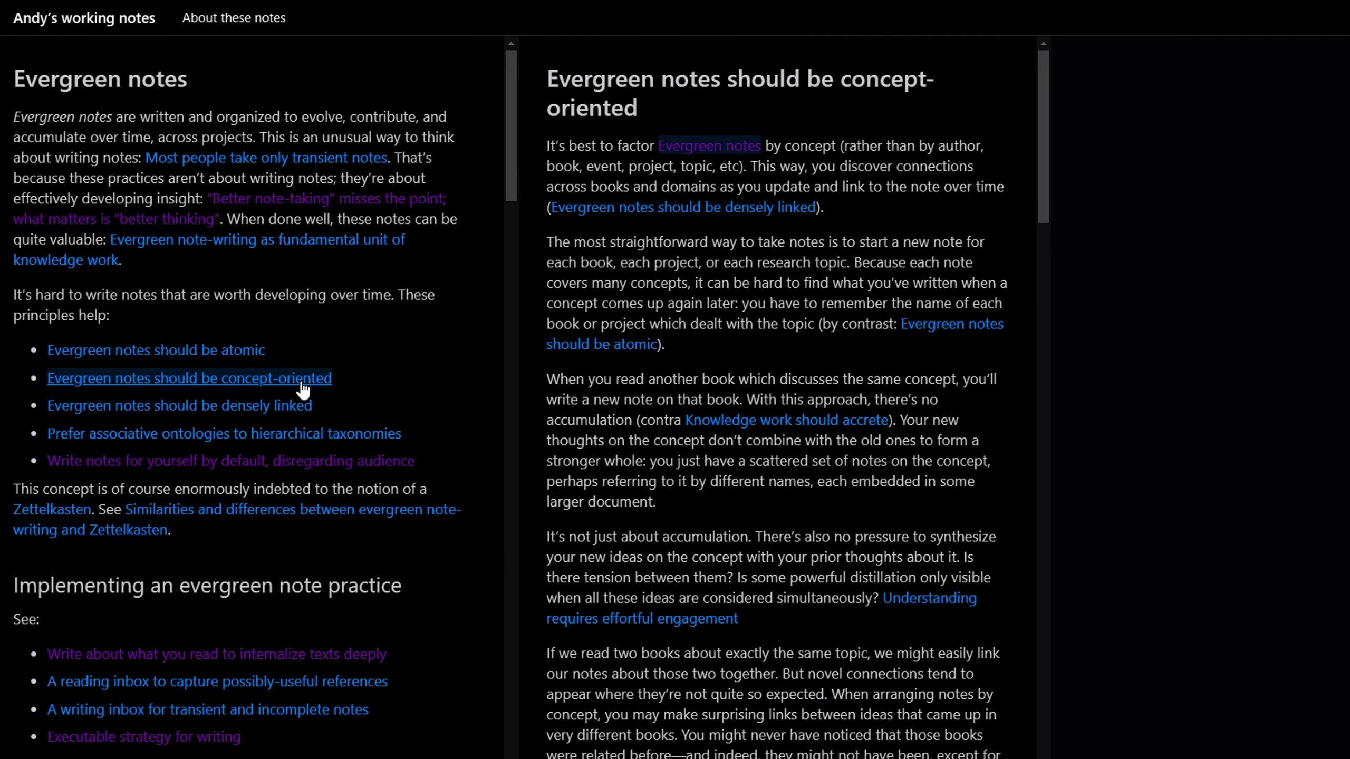
click(284, 414)
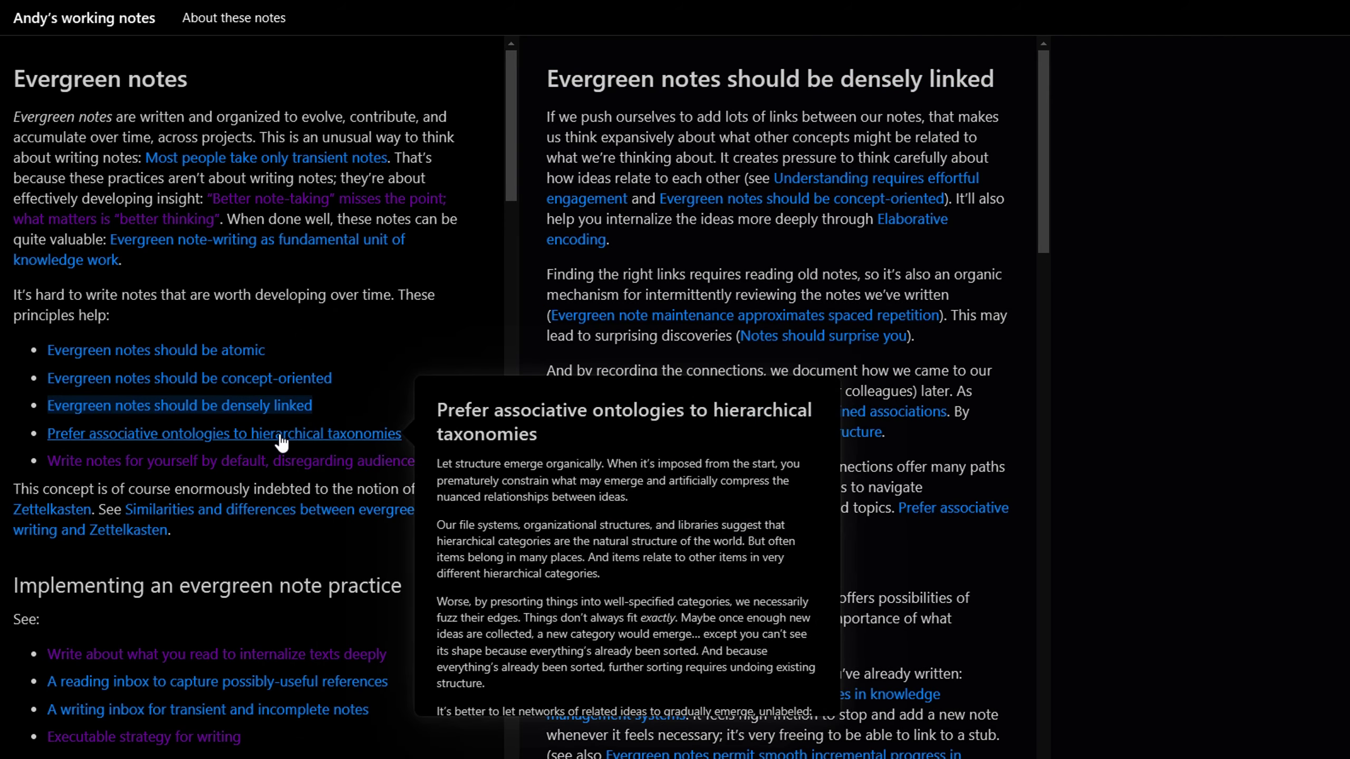
click(280, 438)
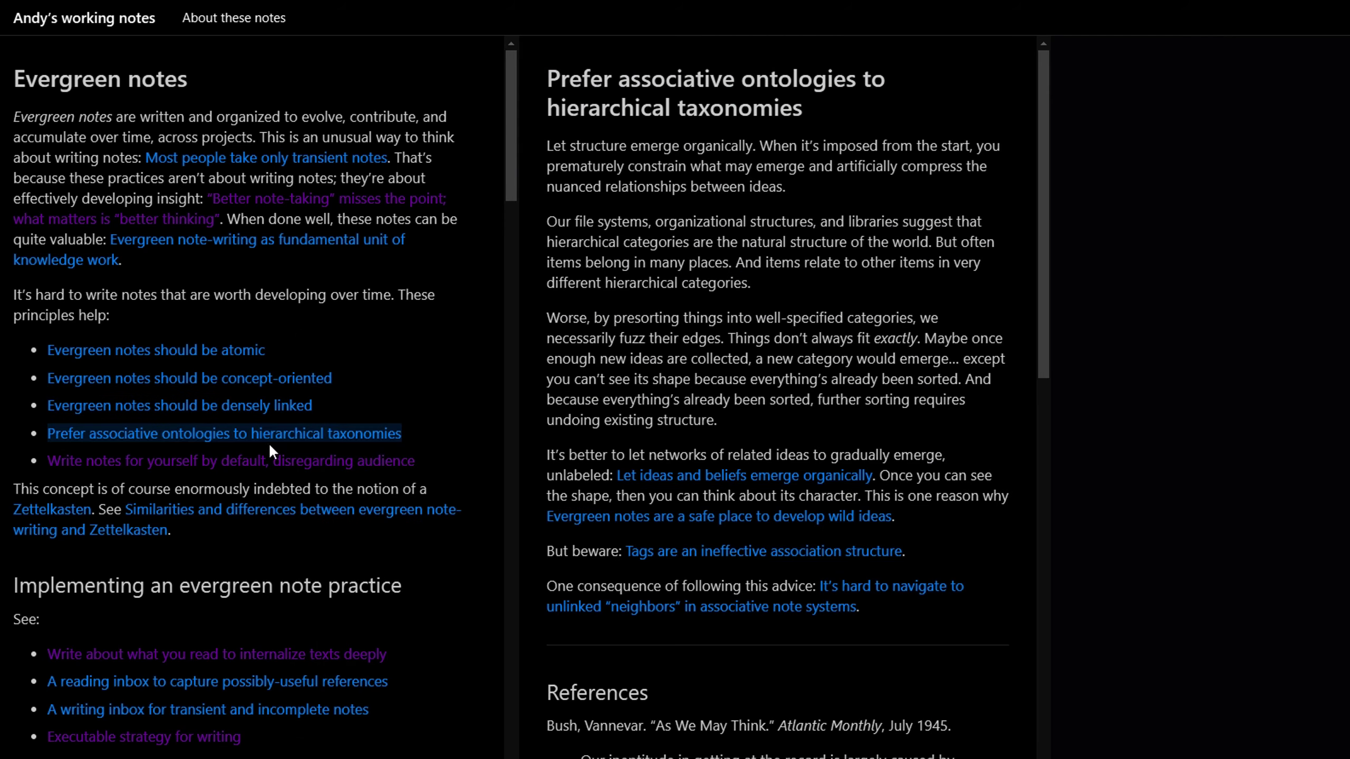
click(180, 524)
click(182, 655)
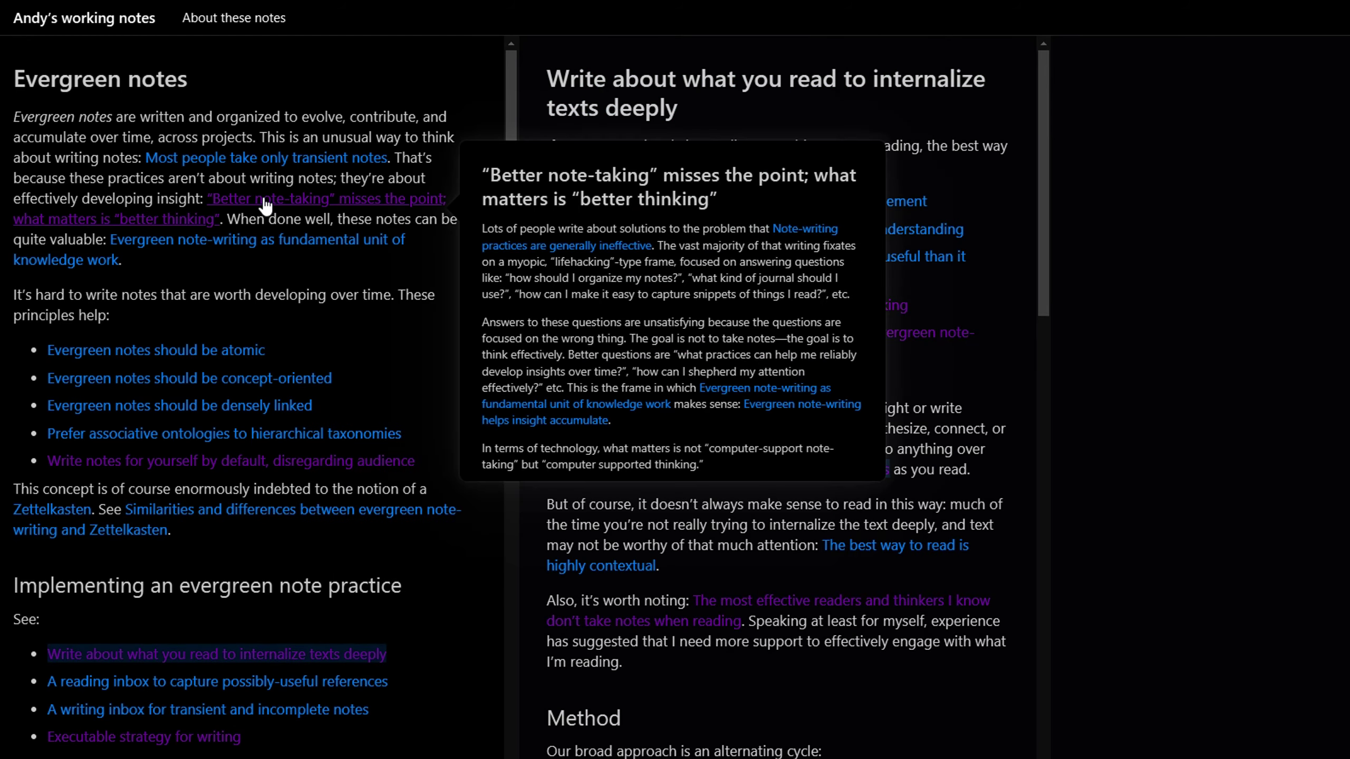
click(265, 205)
click(300, 244)
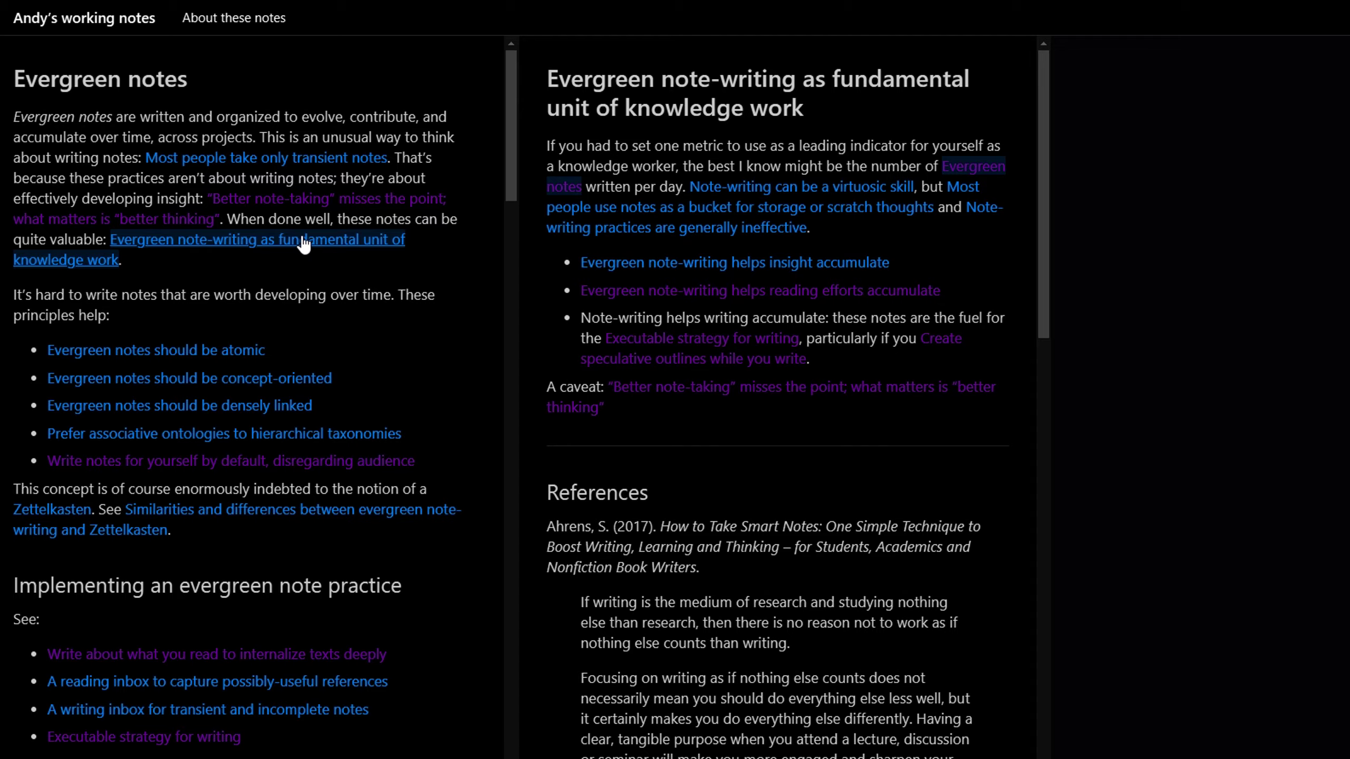
click(737, 198)
click(1132, 200)
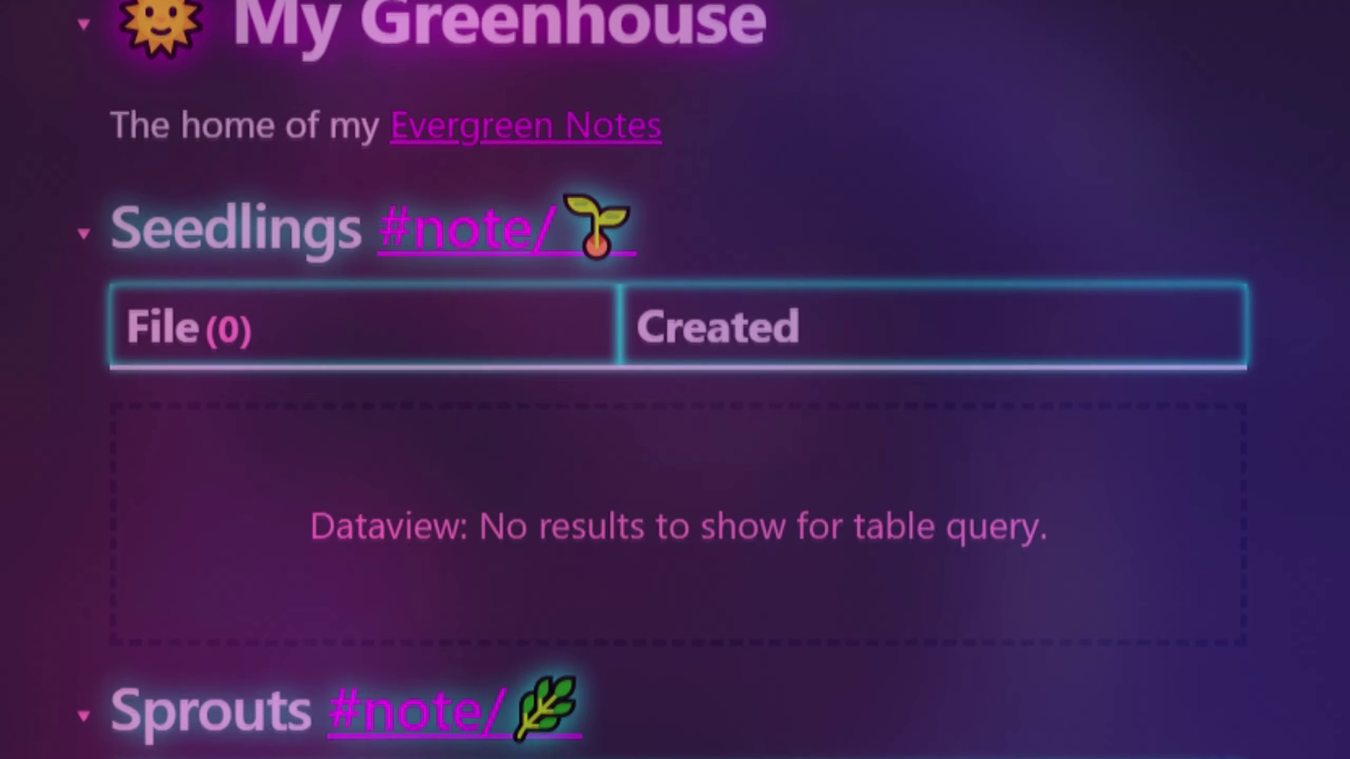
scroll(675, 379, down, 5)
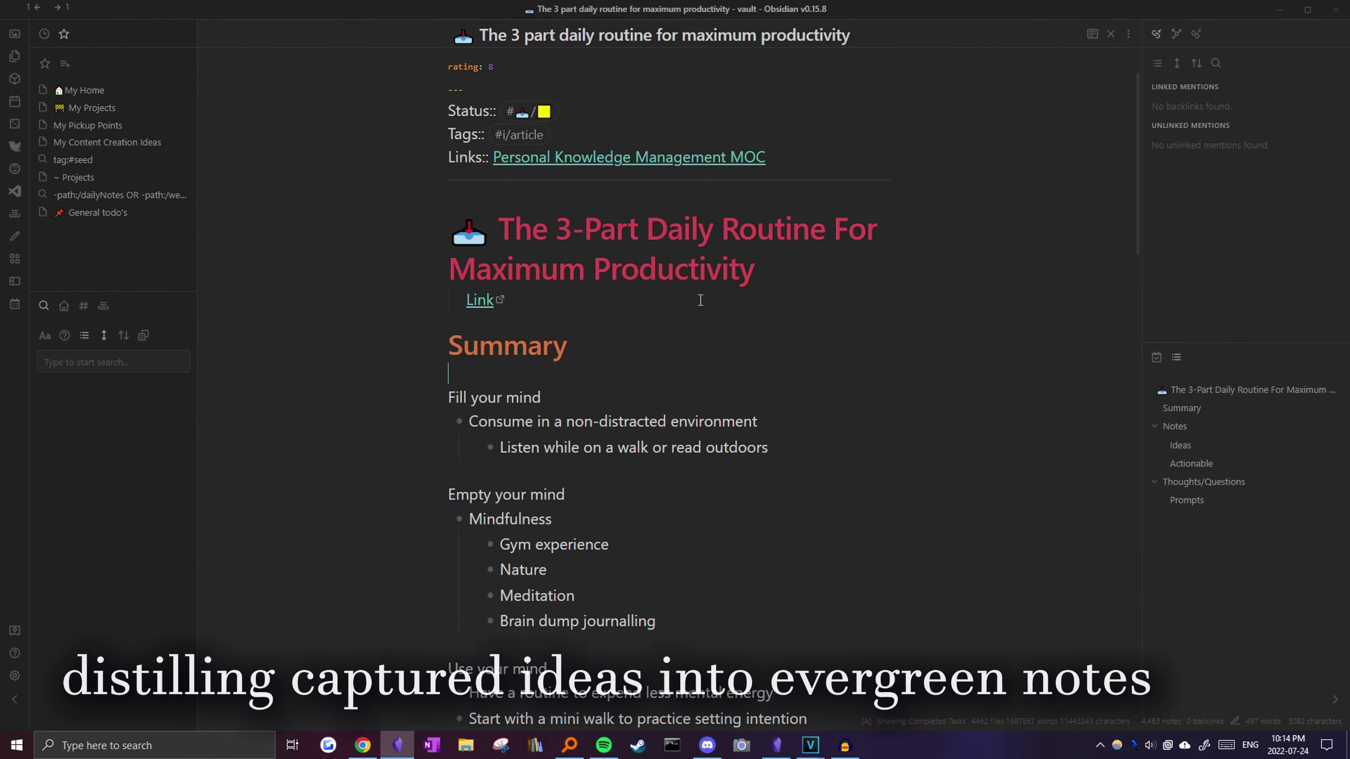
- Add a [[Dan Koe's Content Creation Cycle]] bullet under Summary and open the new note
click(521, 379)
text(- [[)
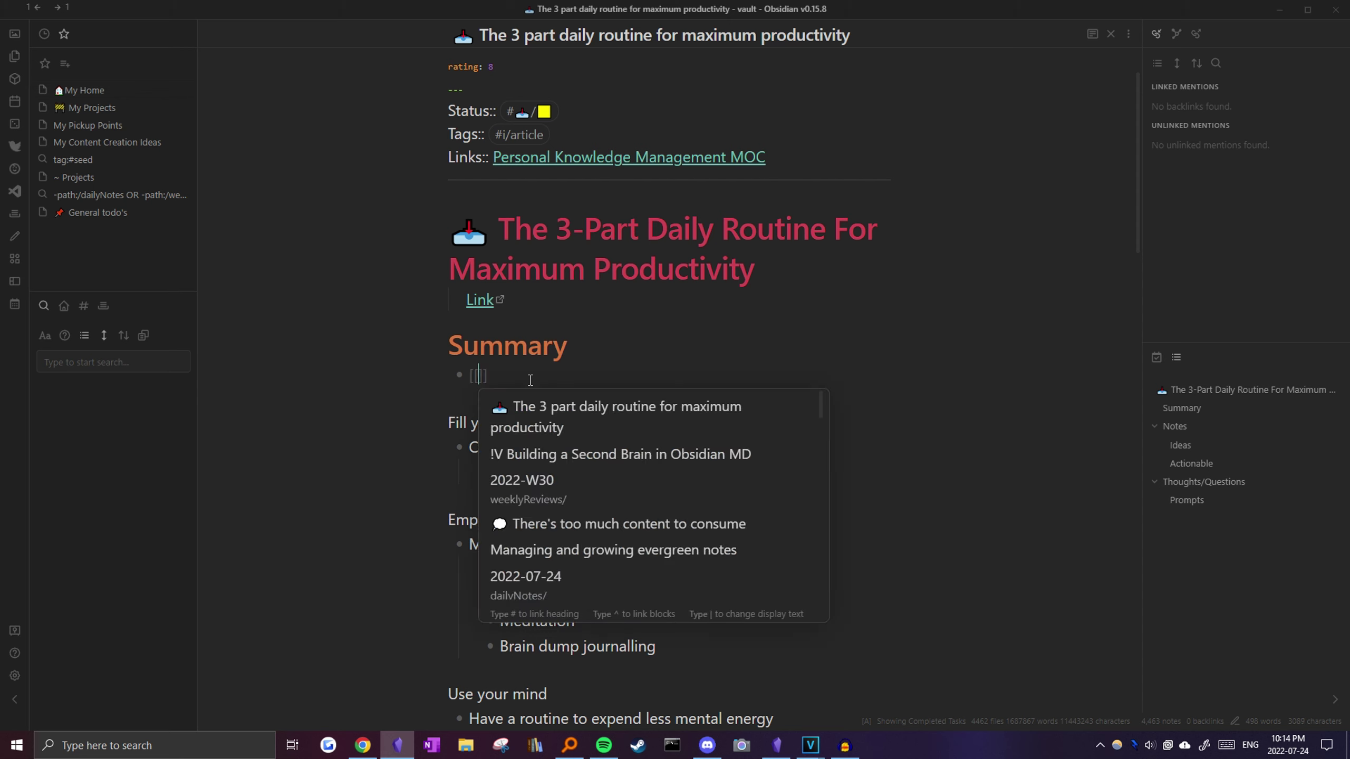
text(Dan Koe's )
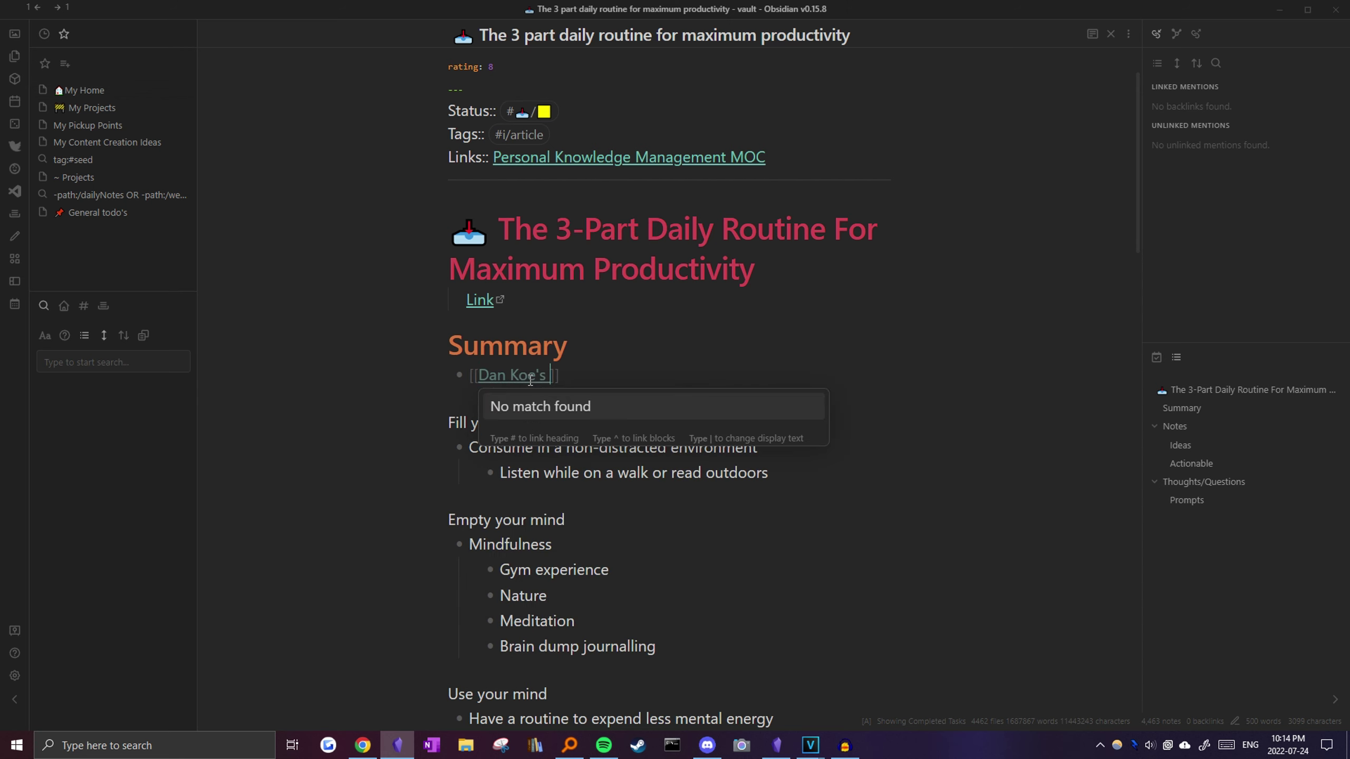
text(Contrent Creation Cycle)
key(Up)
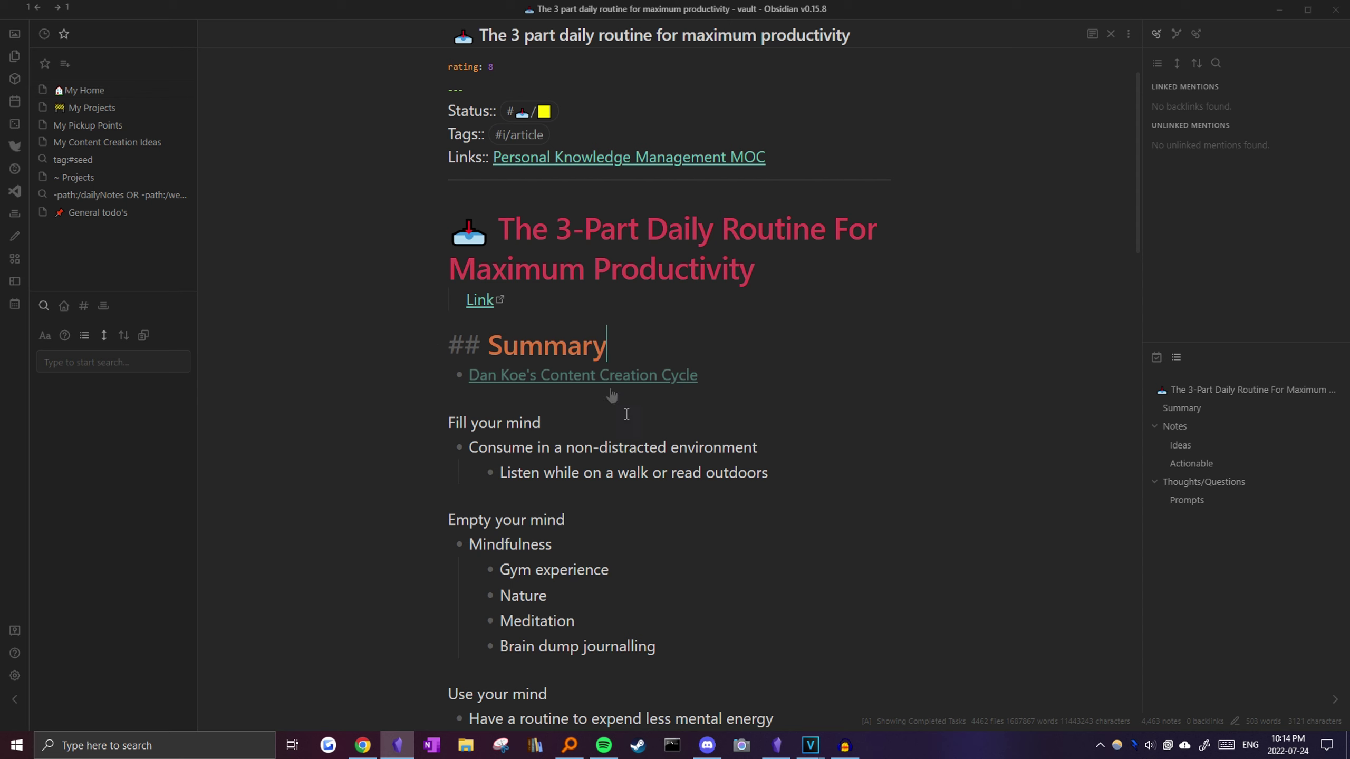
click(652, 378)
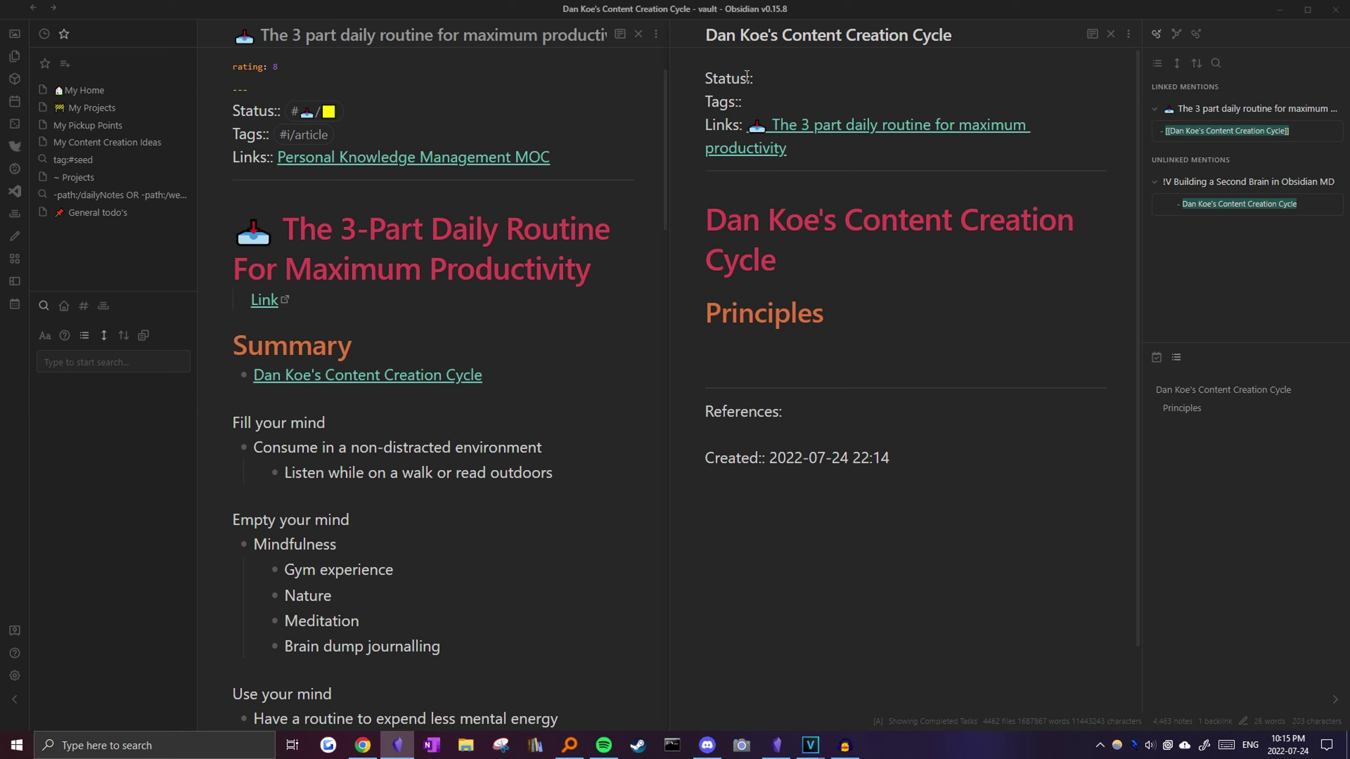
- Fill it with the fill/empty/use your mind outline, linking Managing inputs and Mindfulness
key(BackSpace)
key(BackSpace)
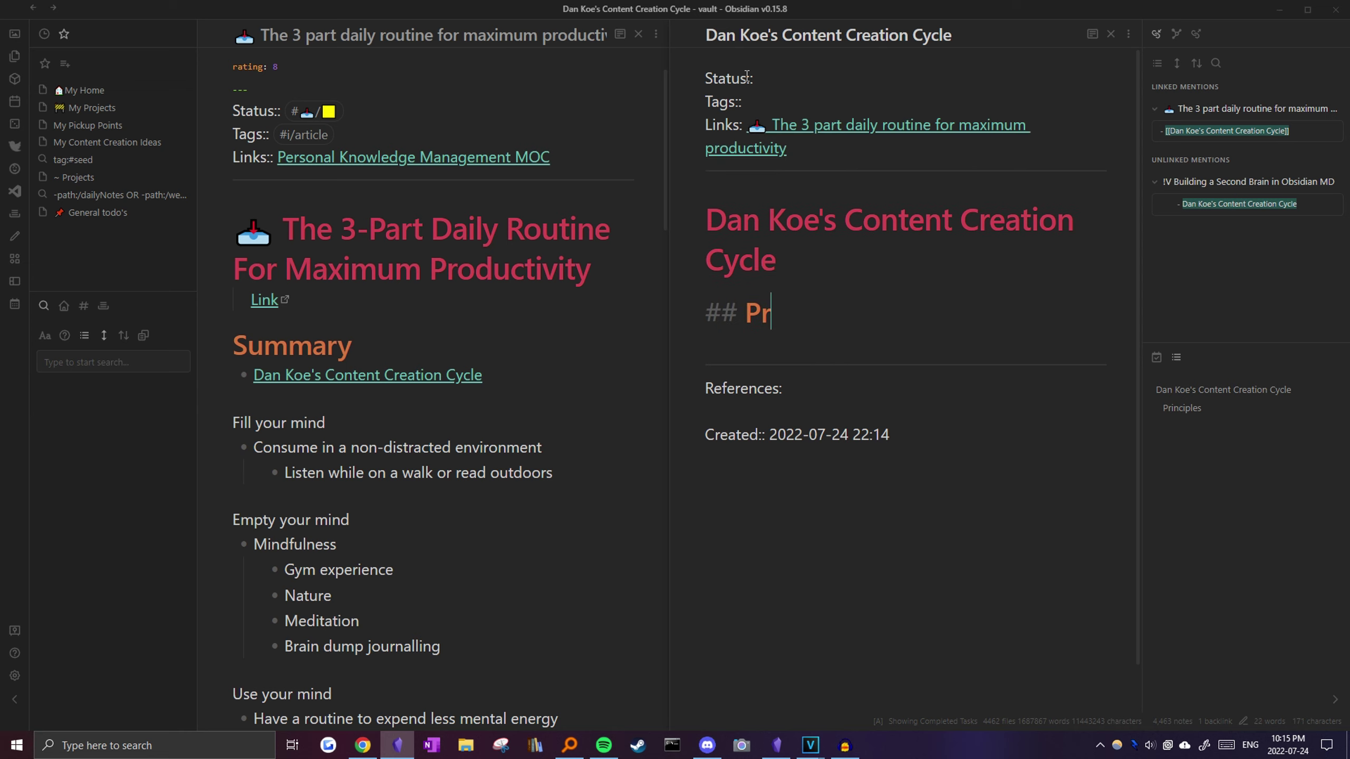
scroll(443, 495, down, 4)
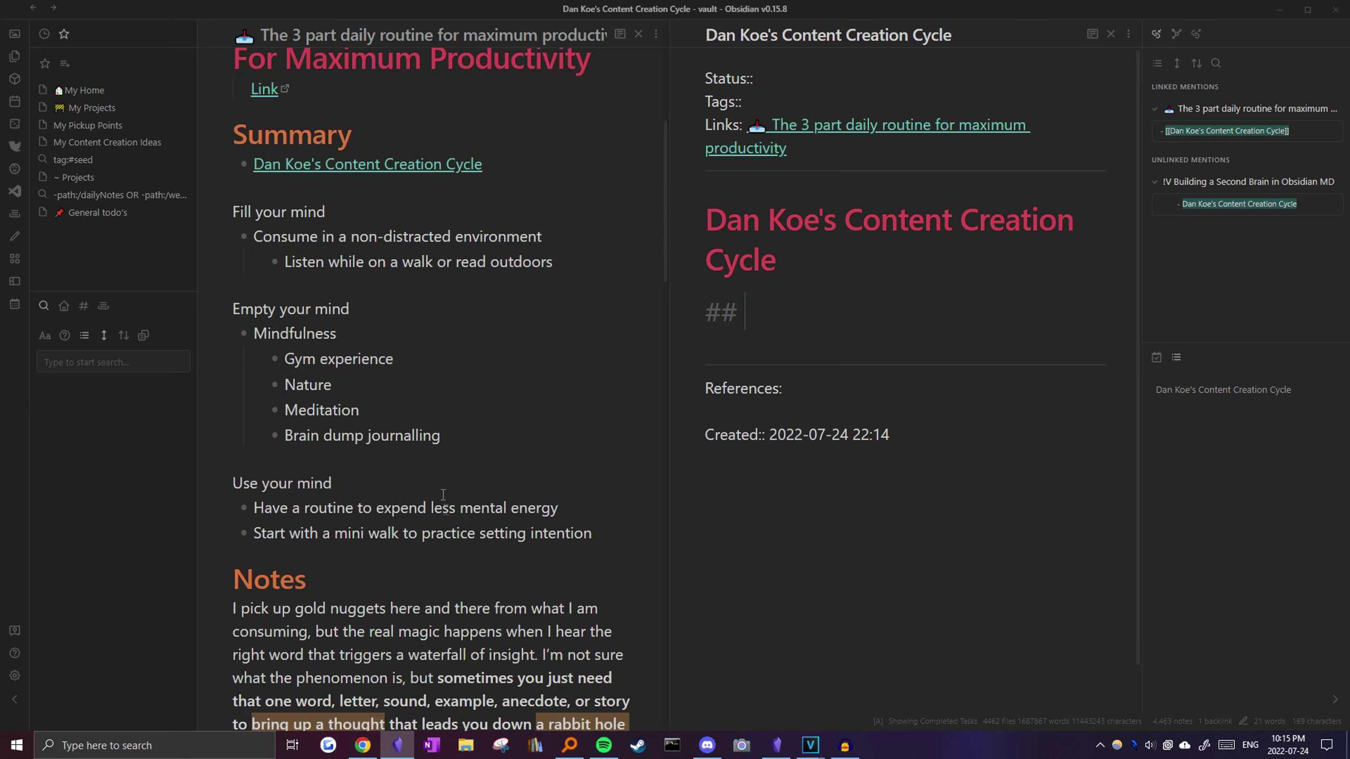
drag(600, 550, 755, 312)
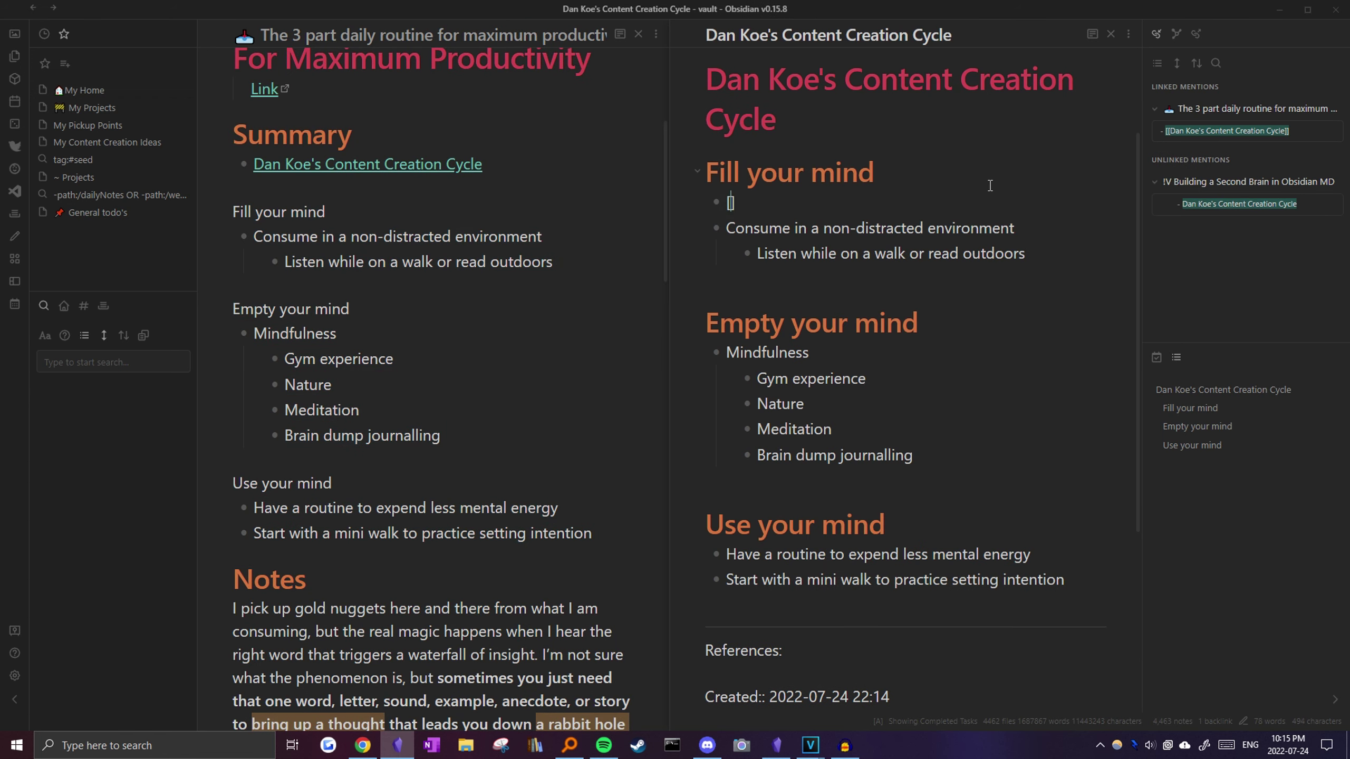
text([Managin)
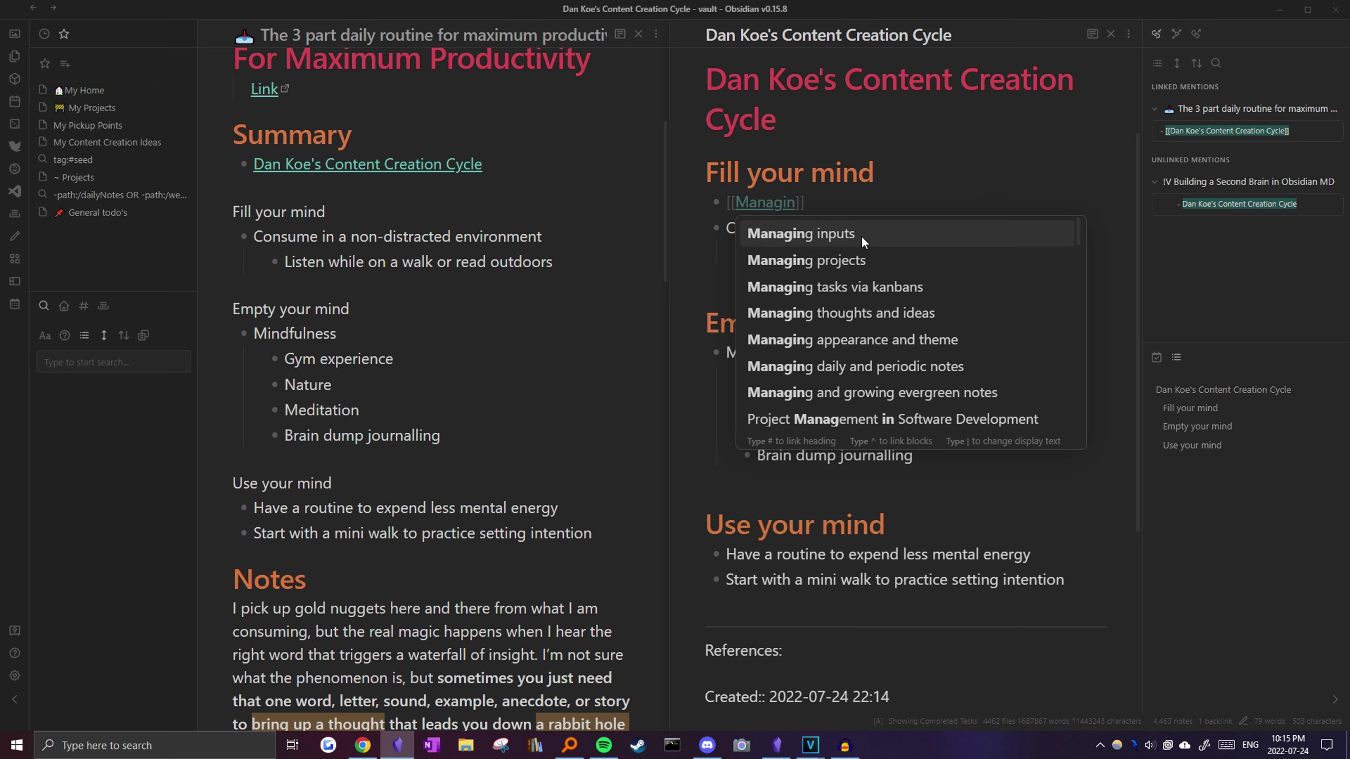
click(861, 236)
click(892, 383)
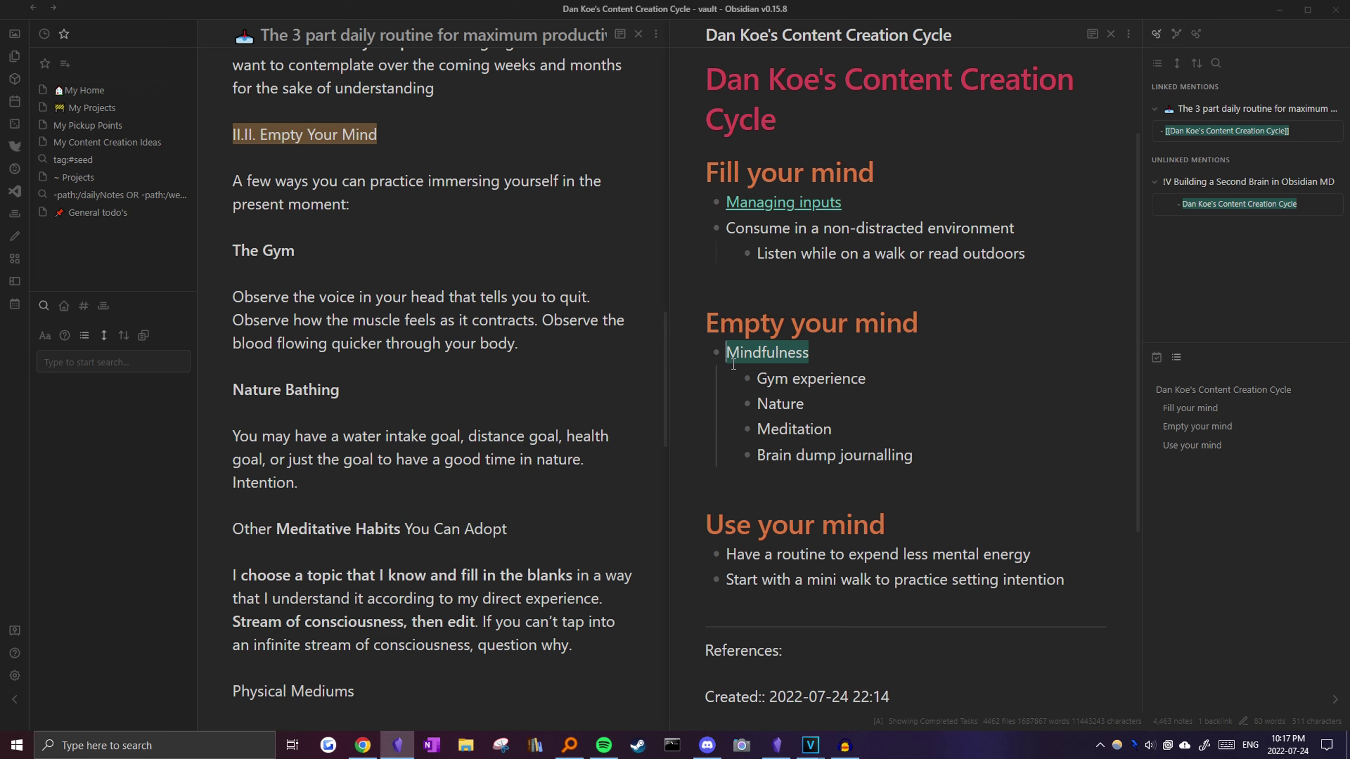
click(760, 353)
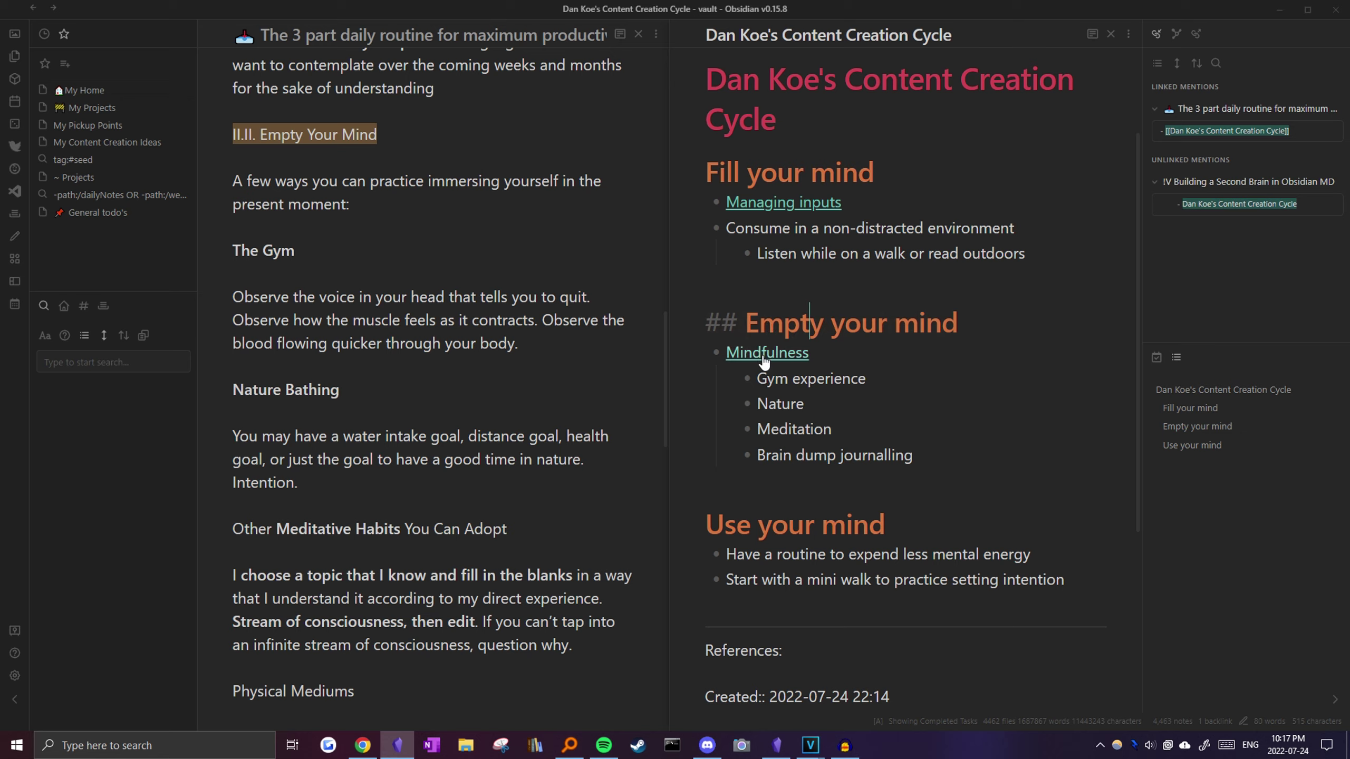
- Move the practice bullets into 'Mindfulness helps empty our minds from thought' under 'Practices to help cultivate mindfulness'
scroll(856, 269, down, 1)
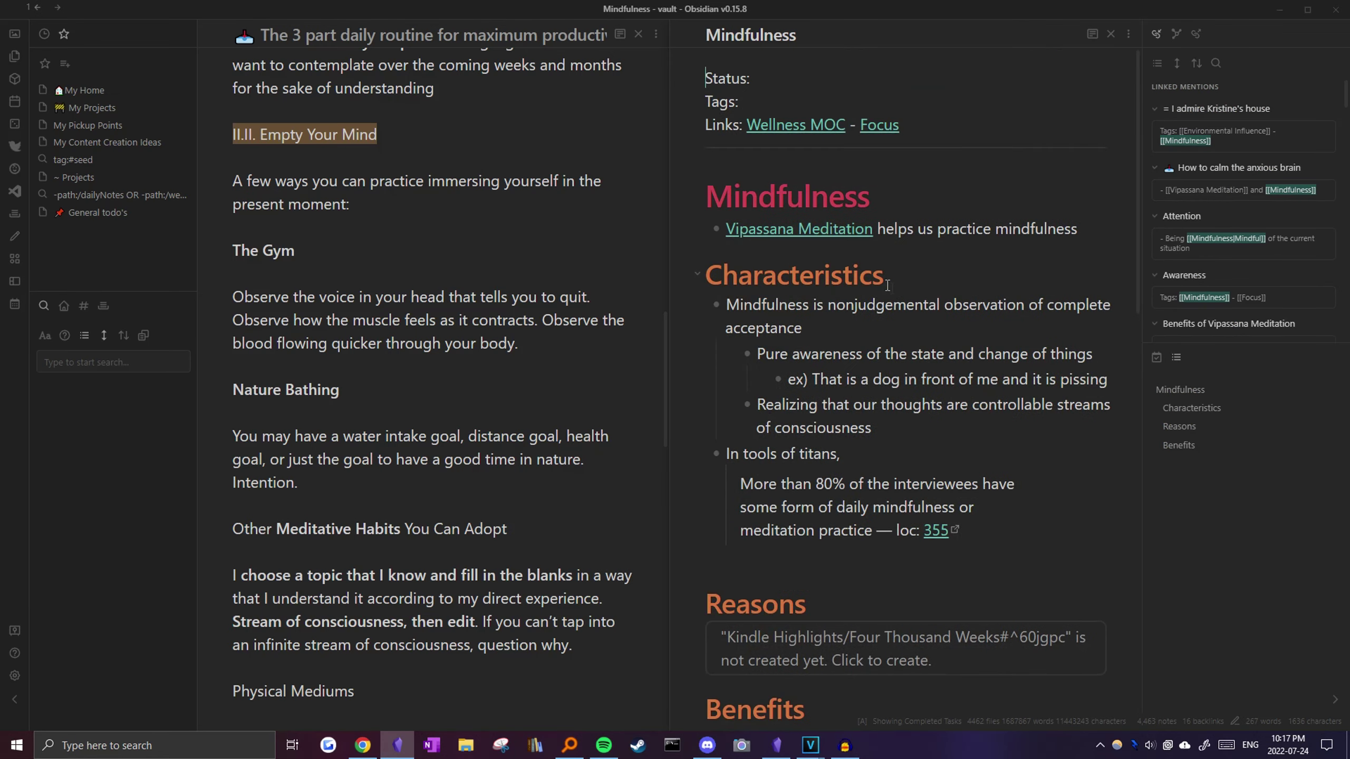
key(ctrl+alt+Left)
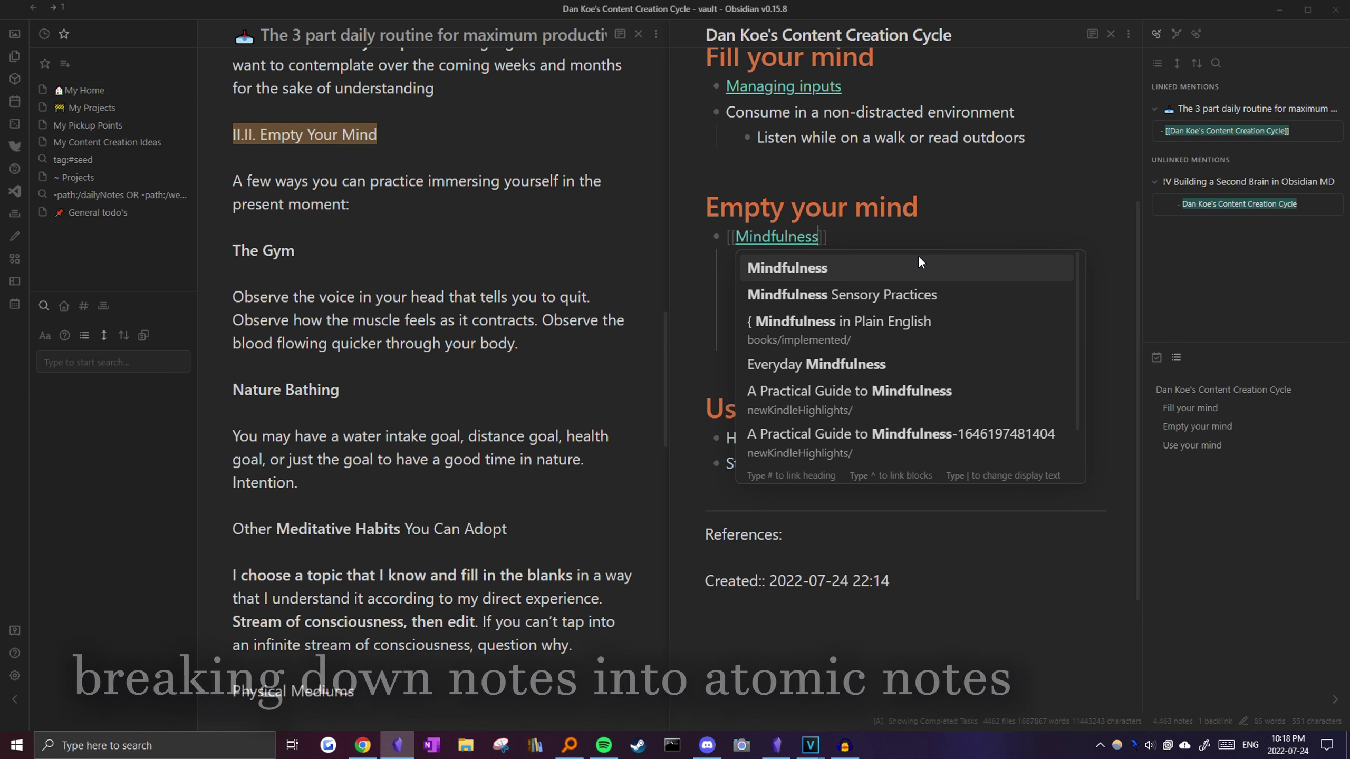
text(helps empty our m)
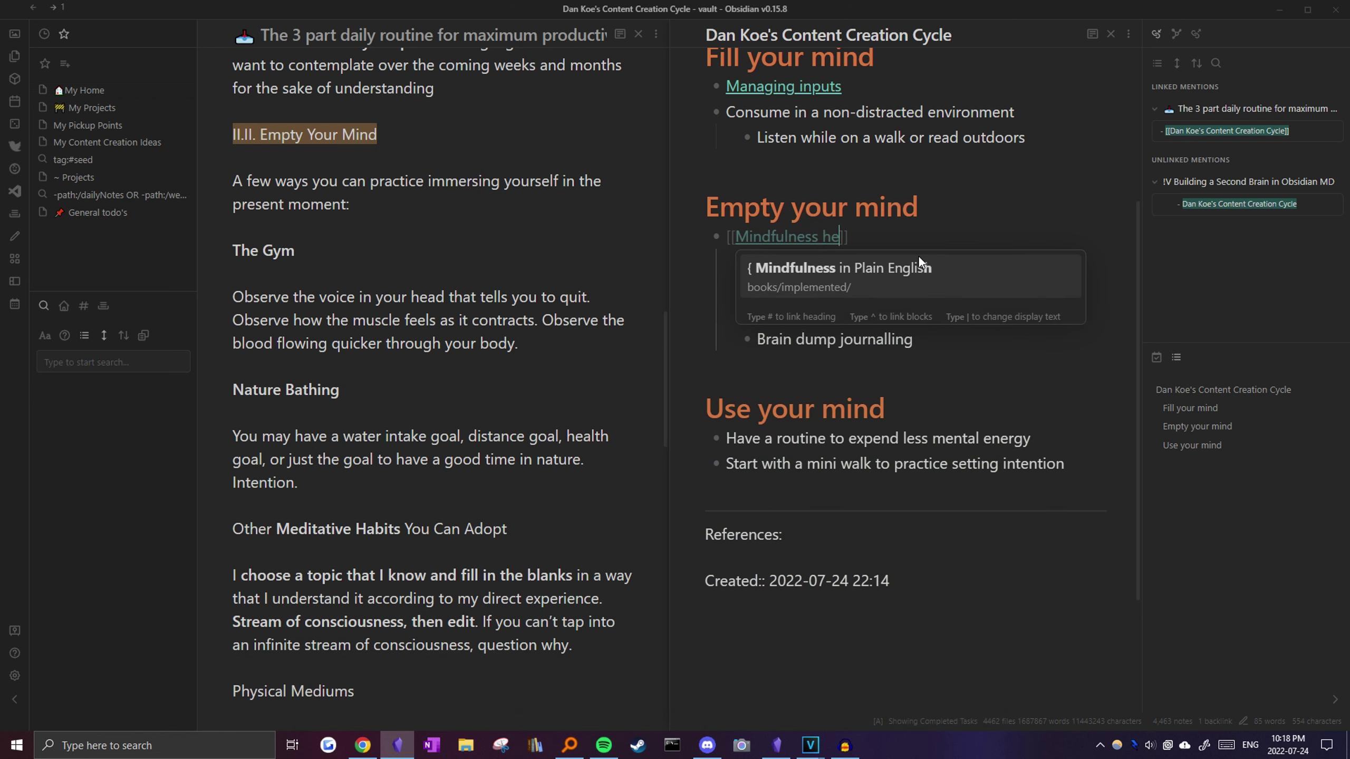
text(inds from thought)
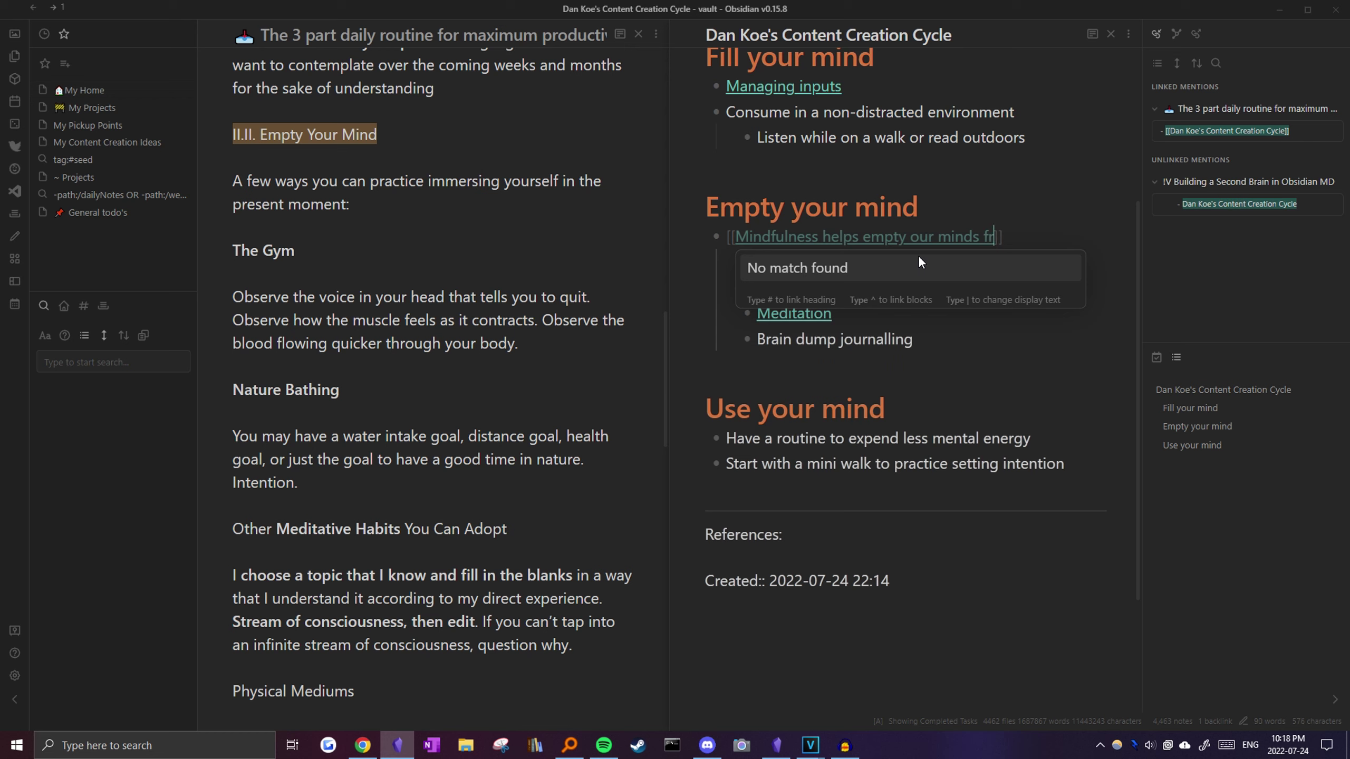
drag(710, 254, 914, 343)
key(BackSpace)
key(alt+Return)
text(Mindfulness)
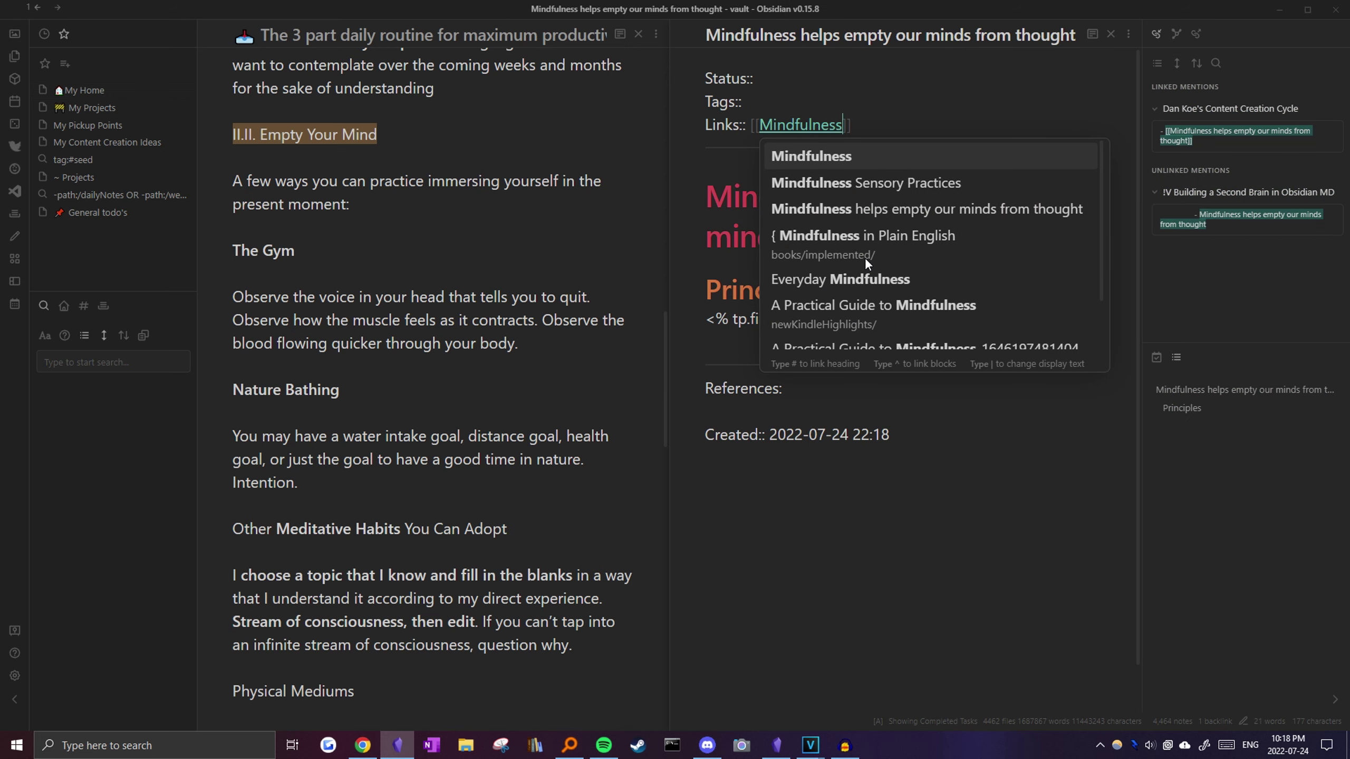
key(Return)
text(- [[Exercise MOC|The experience of working out]] - Nature - [[Meditation]] - Brain dump journalling)
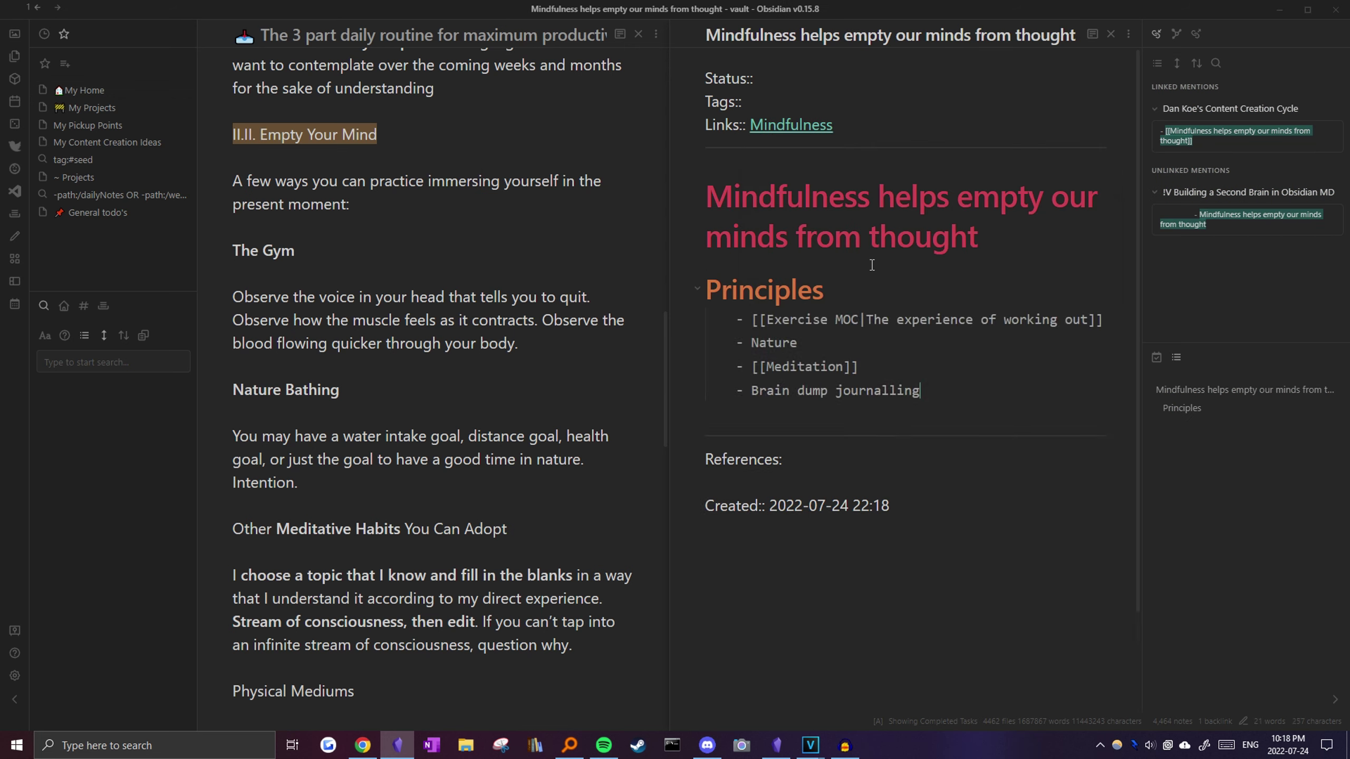
click(877, 282)
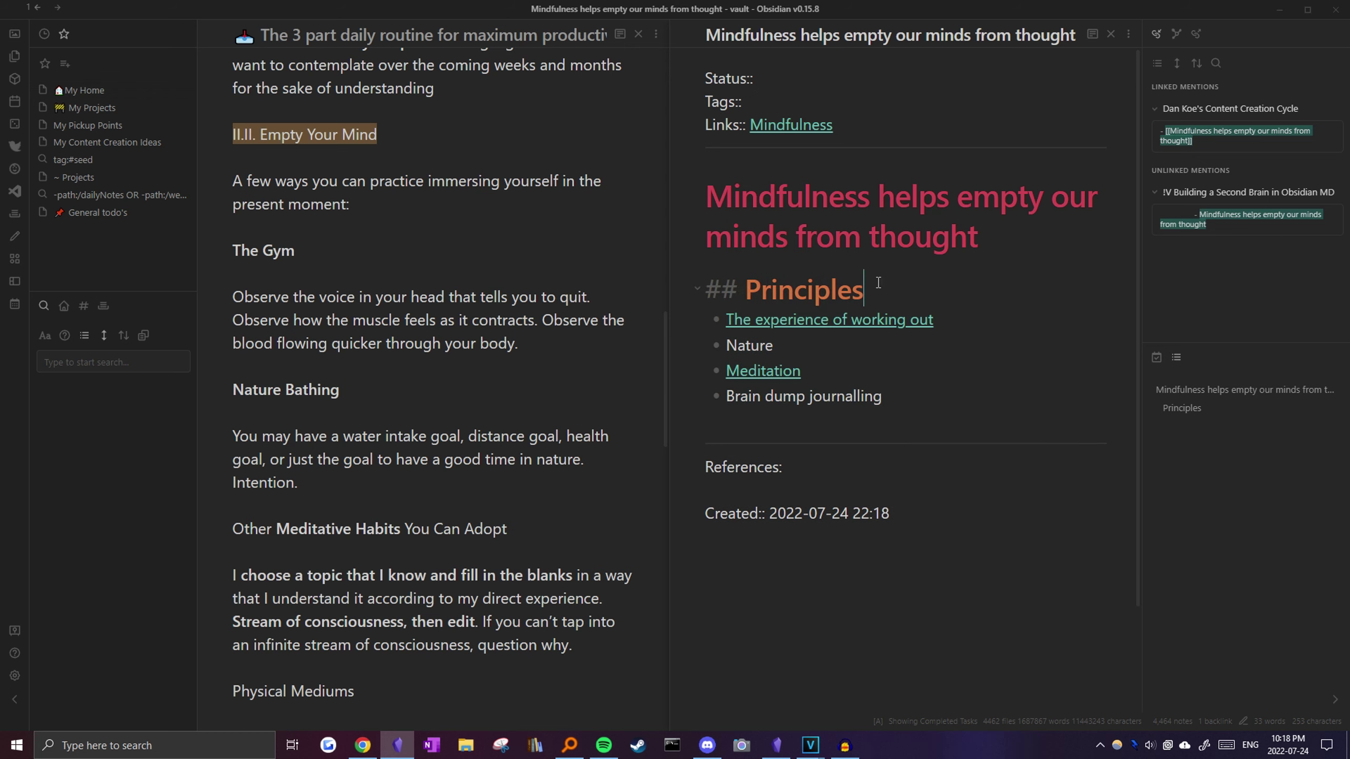
drag(887, 289, 761, 292)
text(Pr)
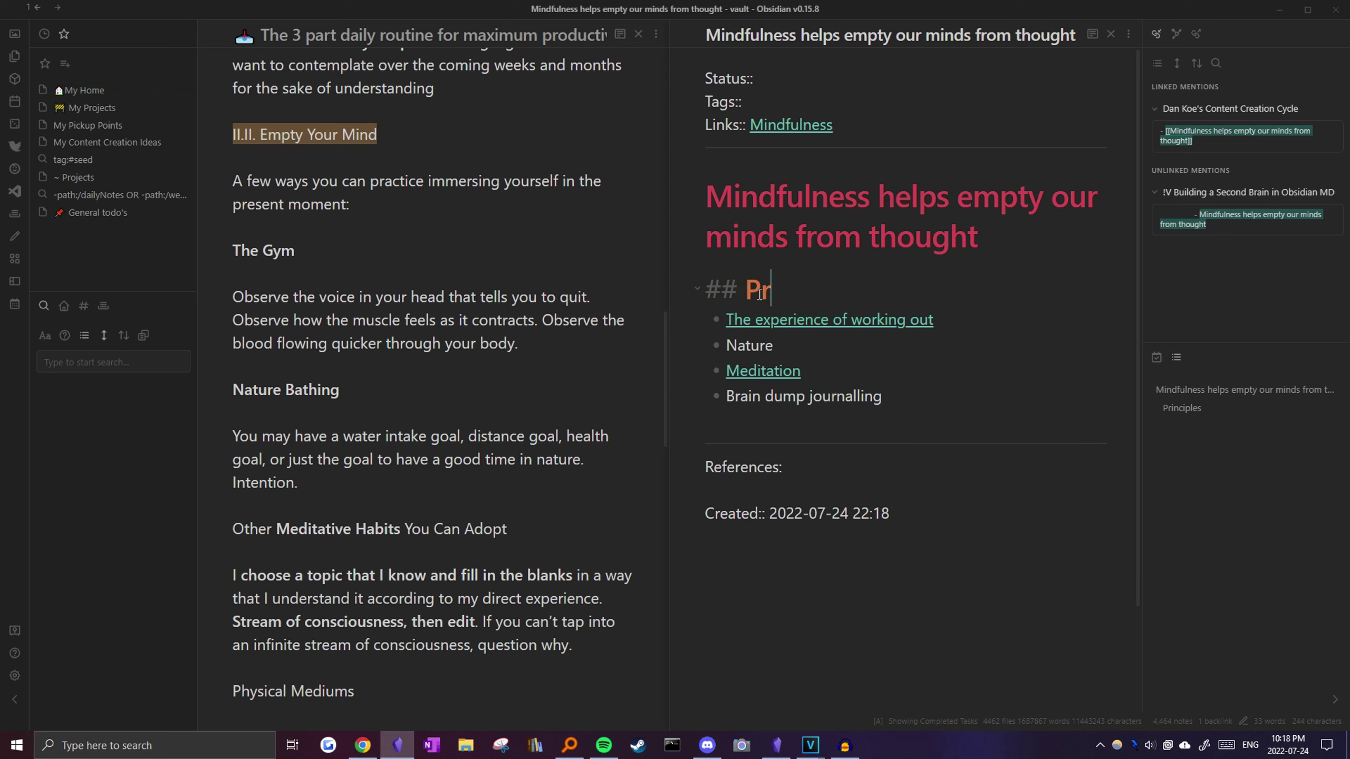
text(actices to help cultivat)
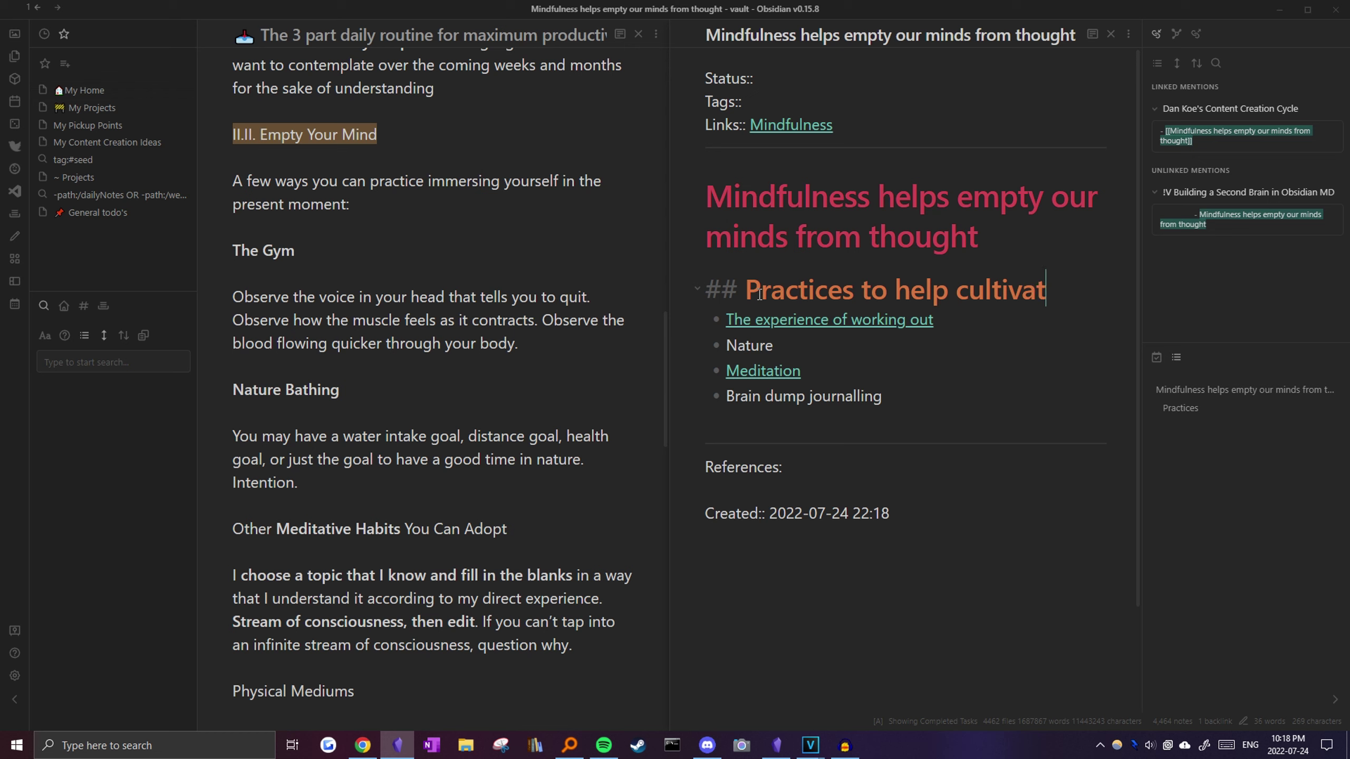
text(e mindfulness)
- Embed the article's gym paragraph as a block under the working out bullet
click(1062, 368)
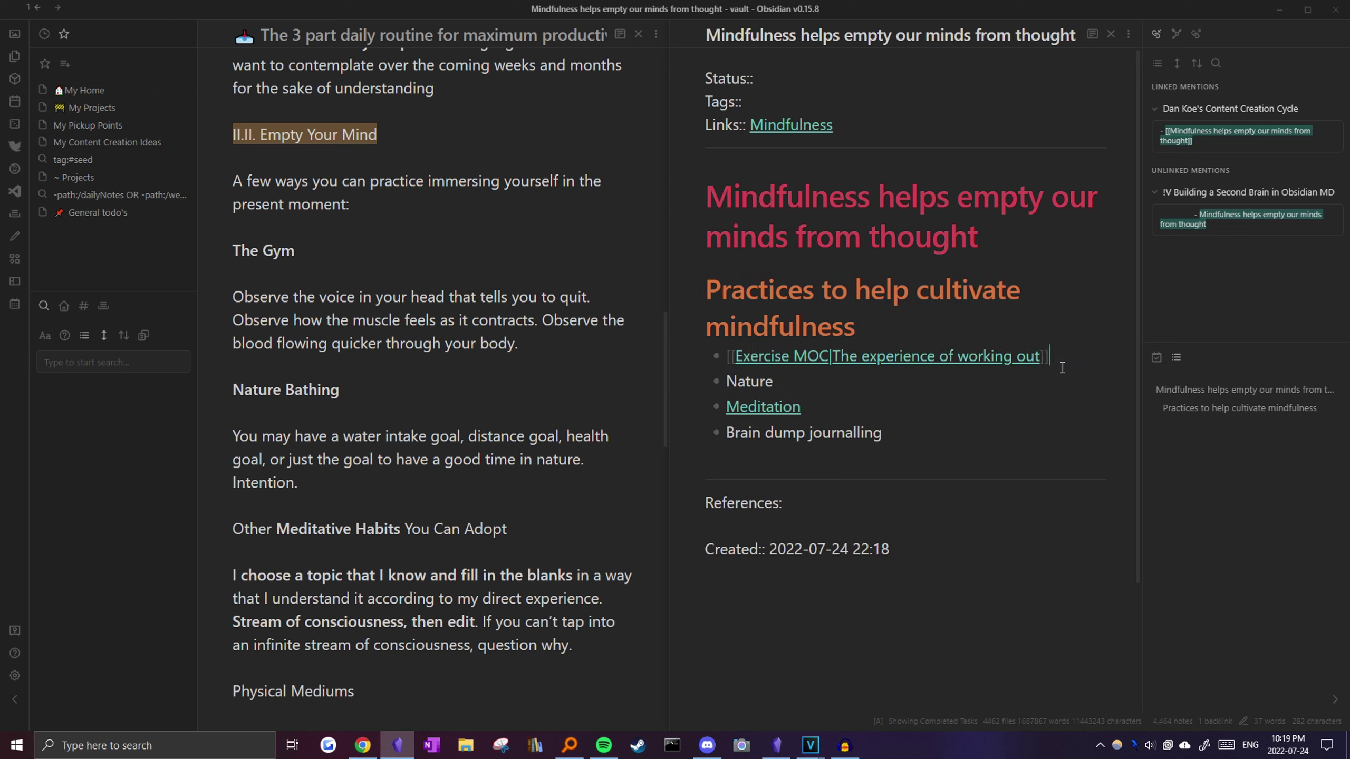
key(Return)
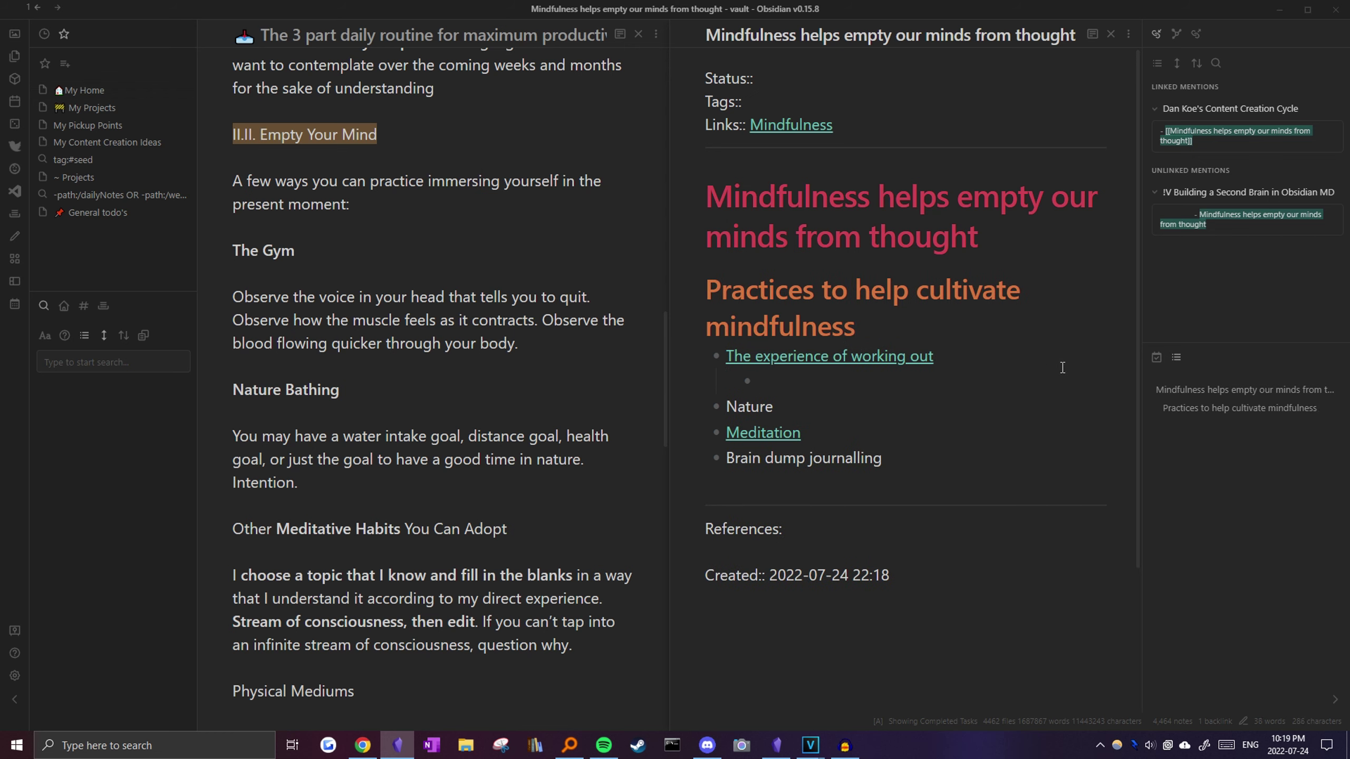
drag(518, 343, 181, 307)
right_click(436, 324)
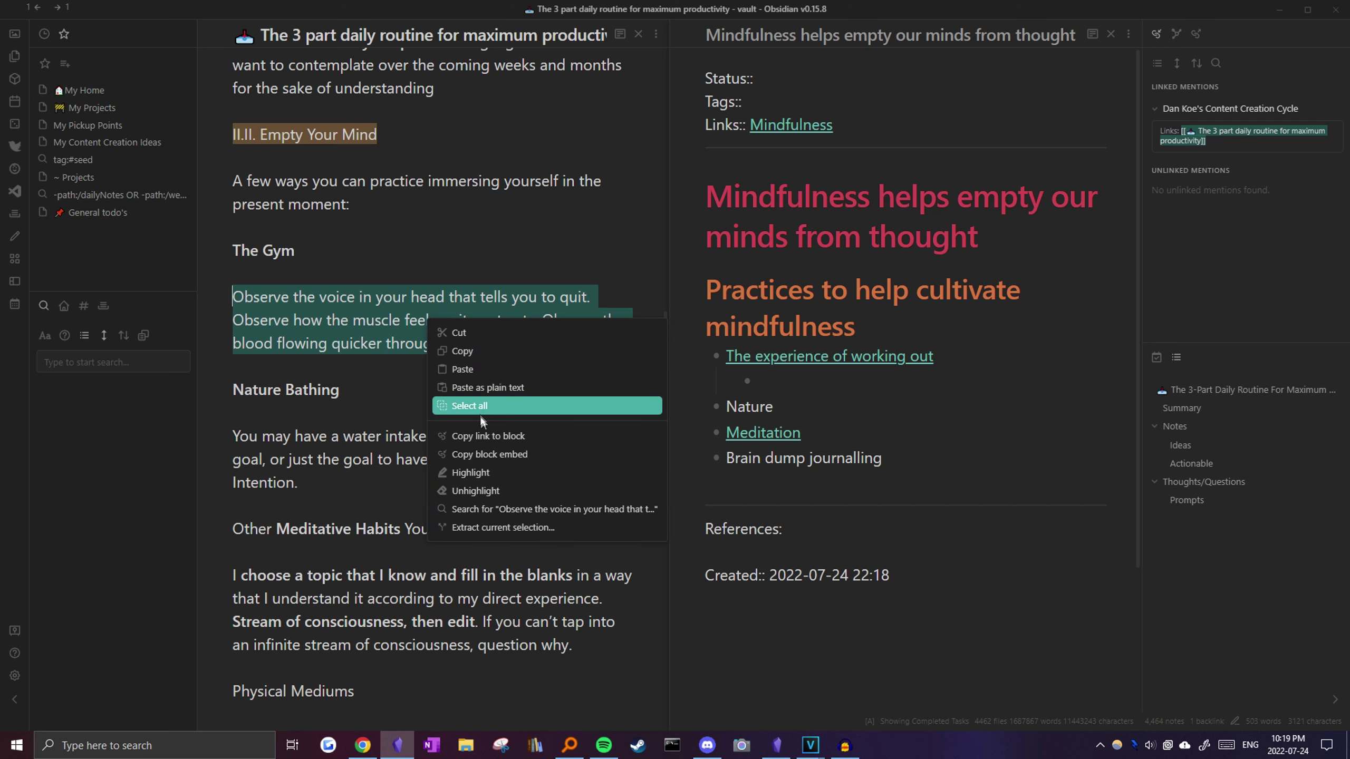
click(468, 423)
click(792, 395)
text(![[⛵ The 3 part daily routine for maximum productivity#^subsxi]])
- Embed the nature bathing paragraph as an indented block under the Nature bullet
scroll(298, 372, down, 2)
drag(298, 341, 186, 299)
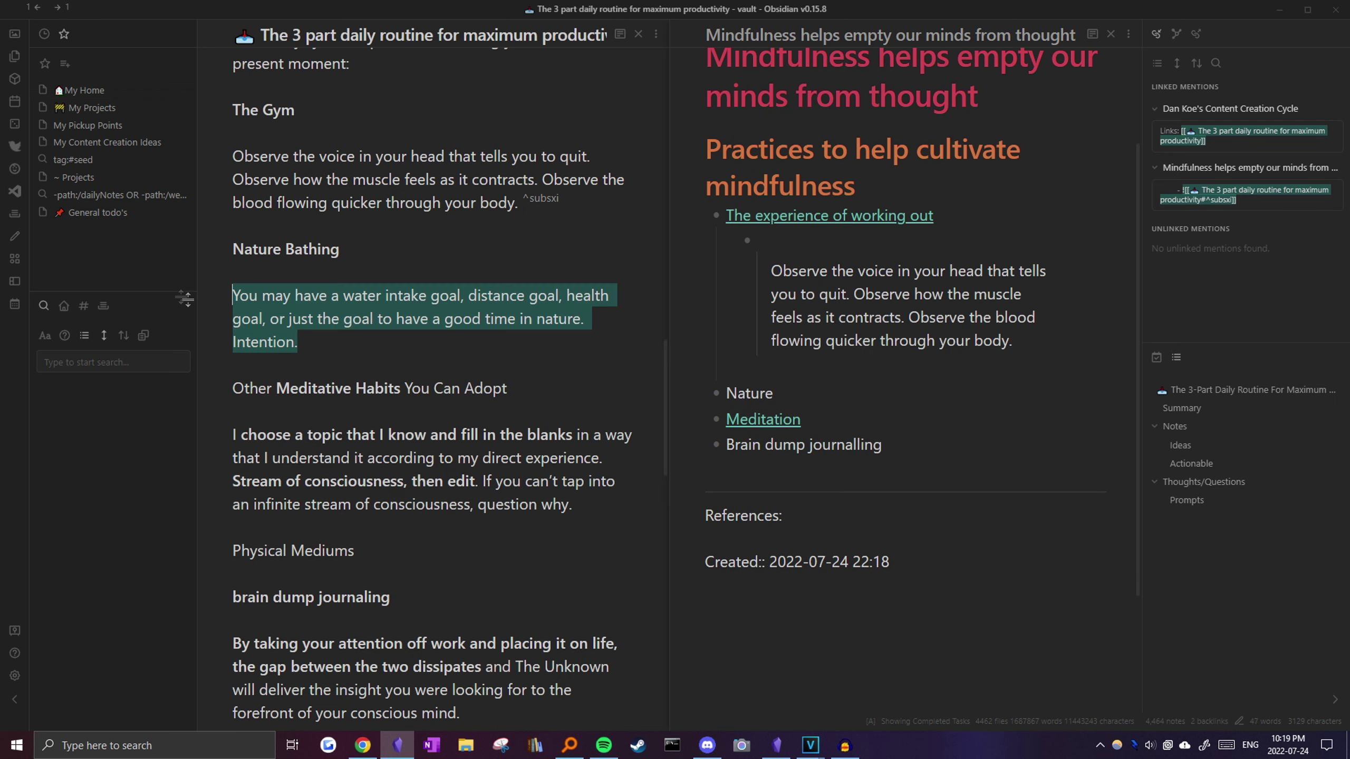
right_click(489, 314)
click(585, 427)
click(774, 393)
key(Return)
key(Tab)
text(![[The 3 part daily routine for maximum productivity#^rvjh7n]])
- Check the Mindfulness link, return, and open the Meditation note
scroll(790, 318, up, 3)
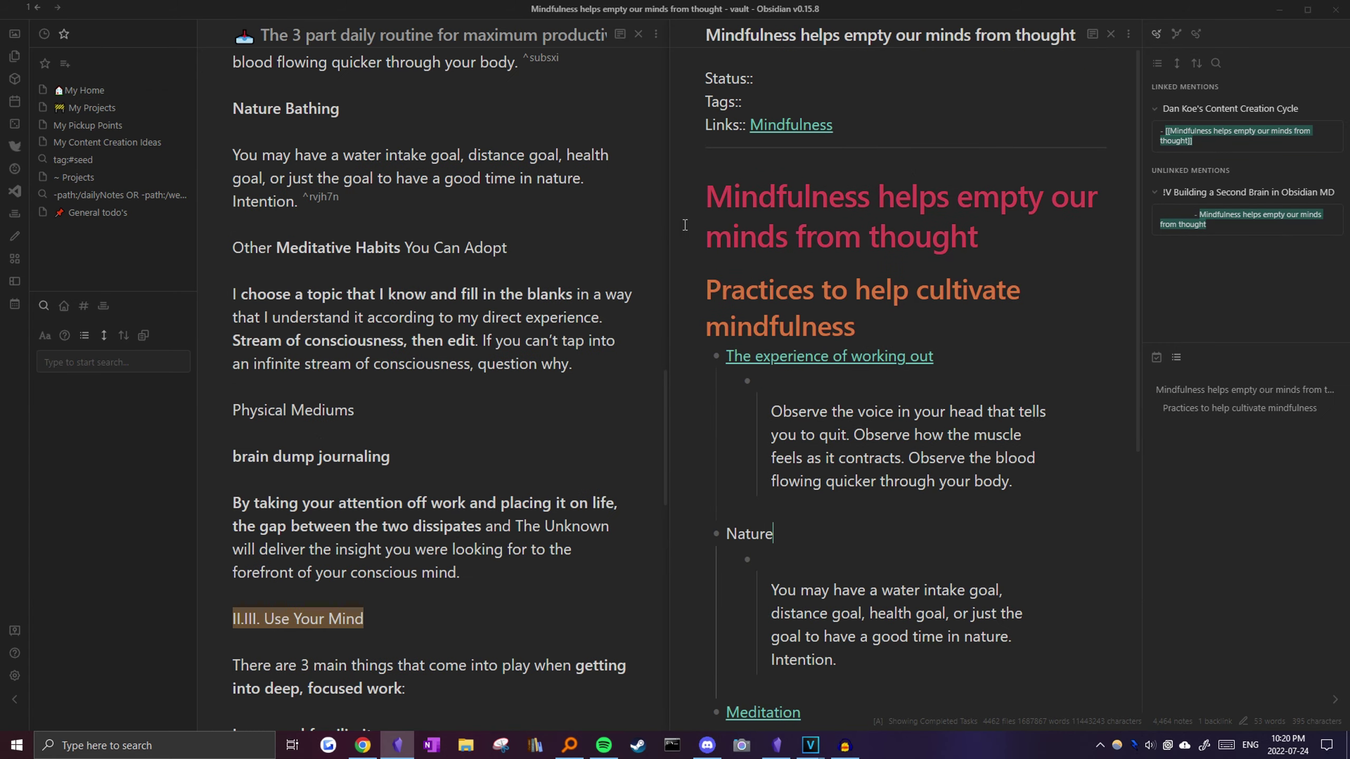
ctrl+click(782, 131)
key(ctrl+alt+Left)
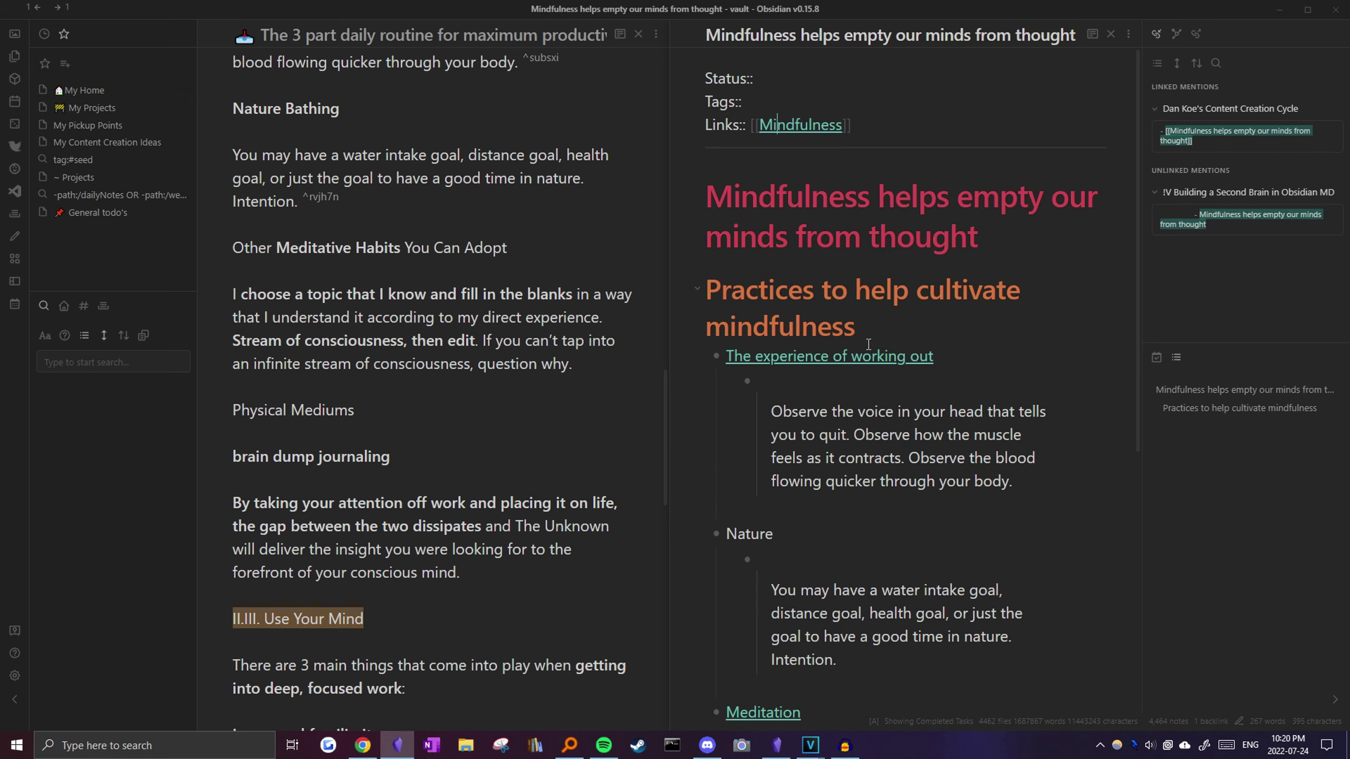
scroll(801, 277, down, 3)
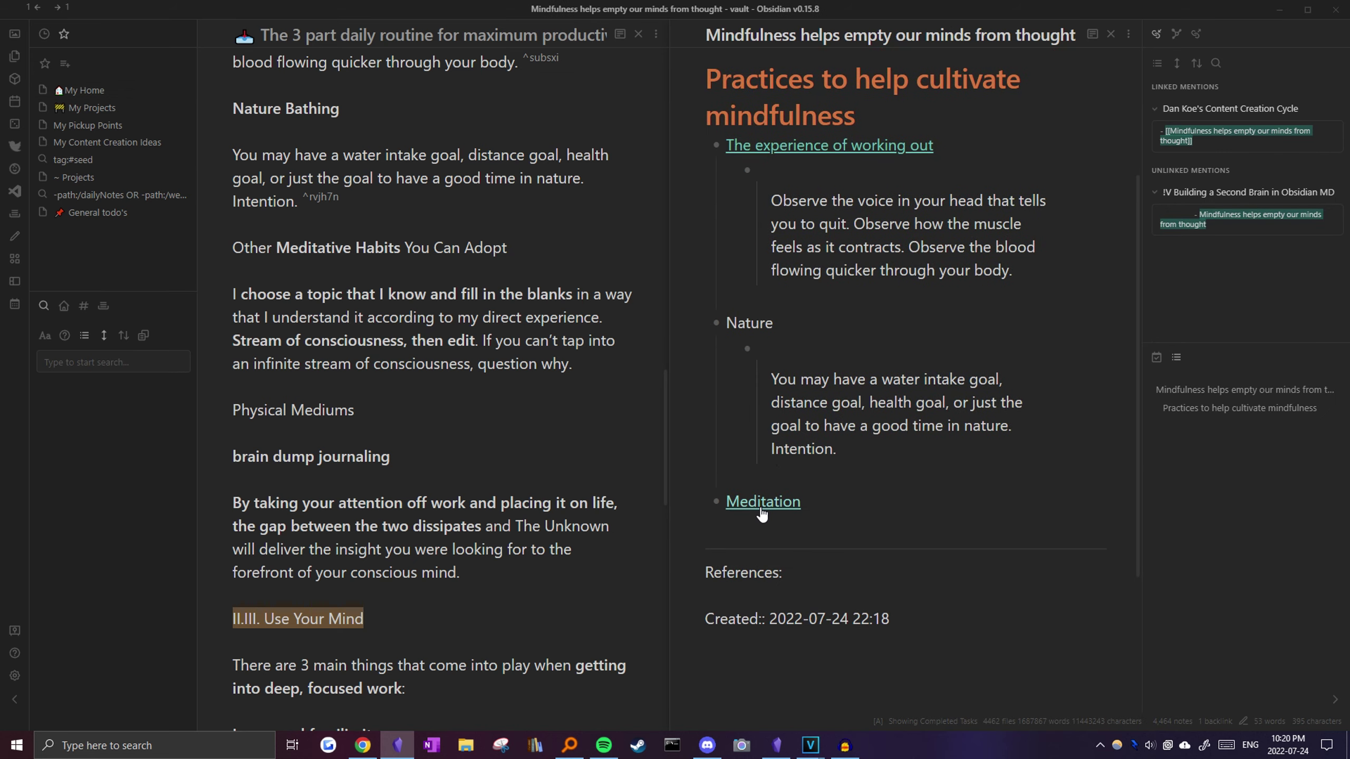
click(761, 510)
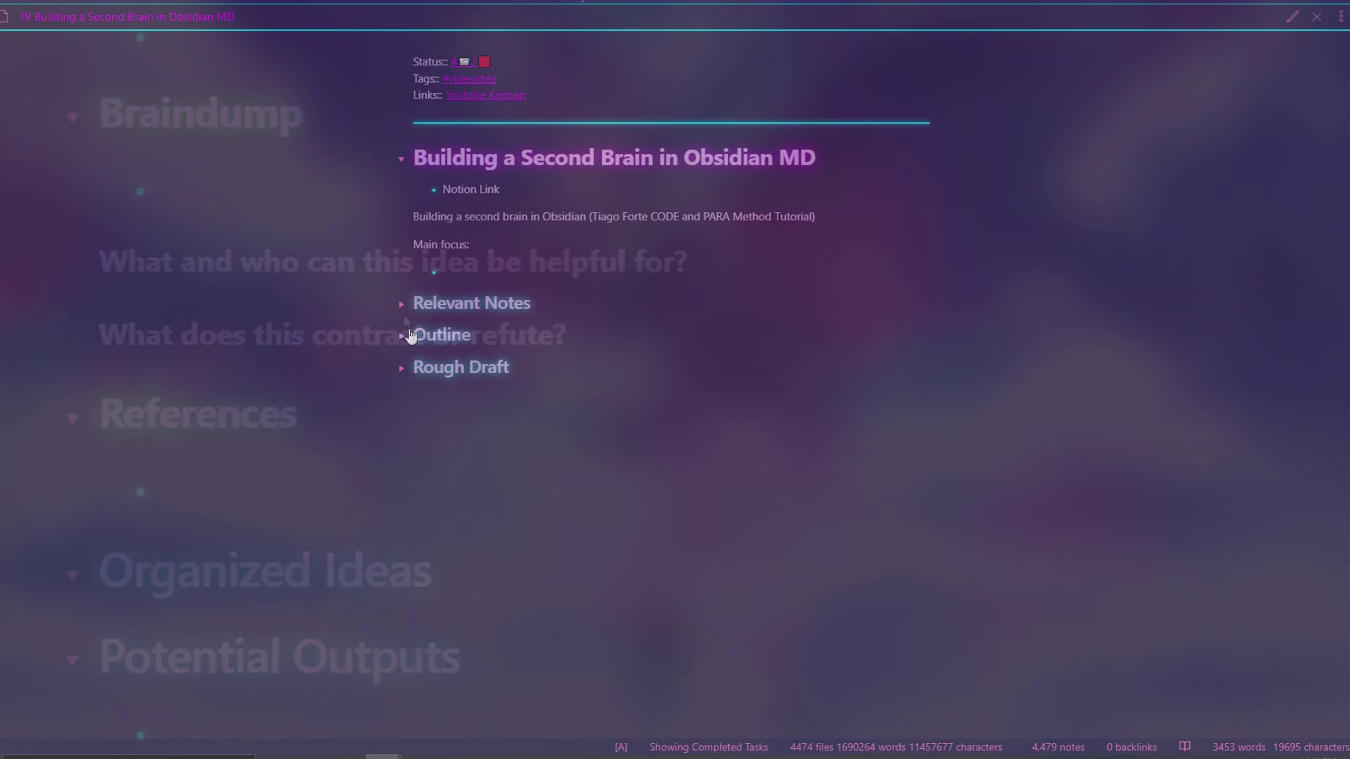
- Expand the video note's Relevant Notes, Outline, Intro, CODE, Ending, Rough Draft and Conclusion sections
click(394, 302)
click(401, 351)
scroll(410, 362, down, 1)
click(402, 322)
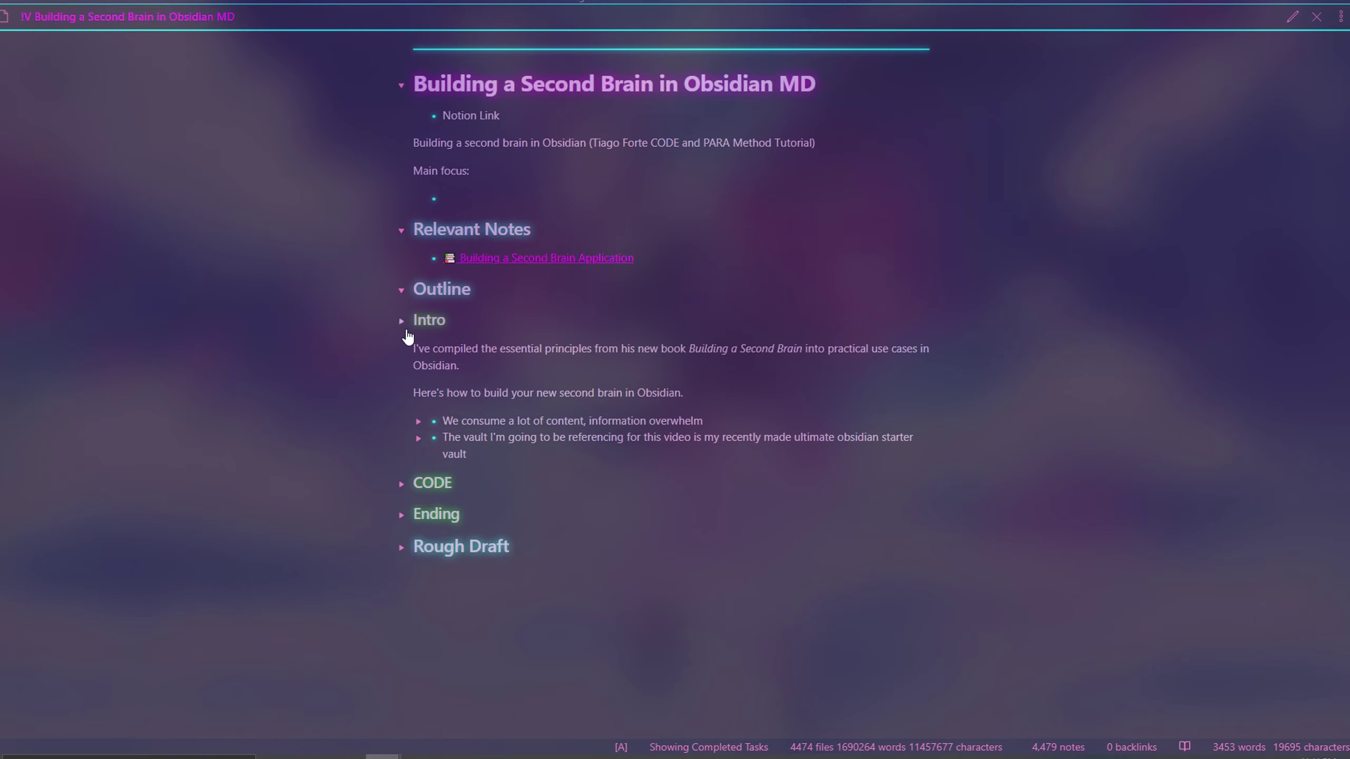
click(402, 483)
scroll(401, 462, down, 5)
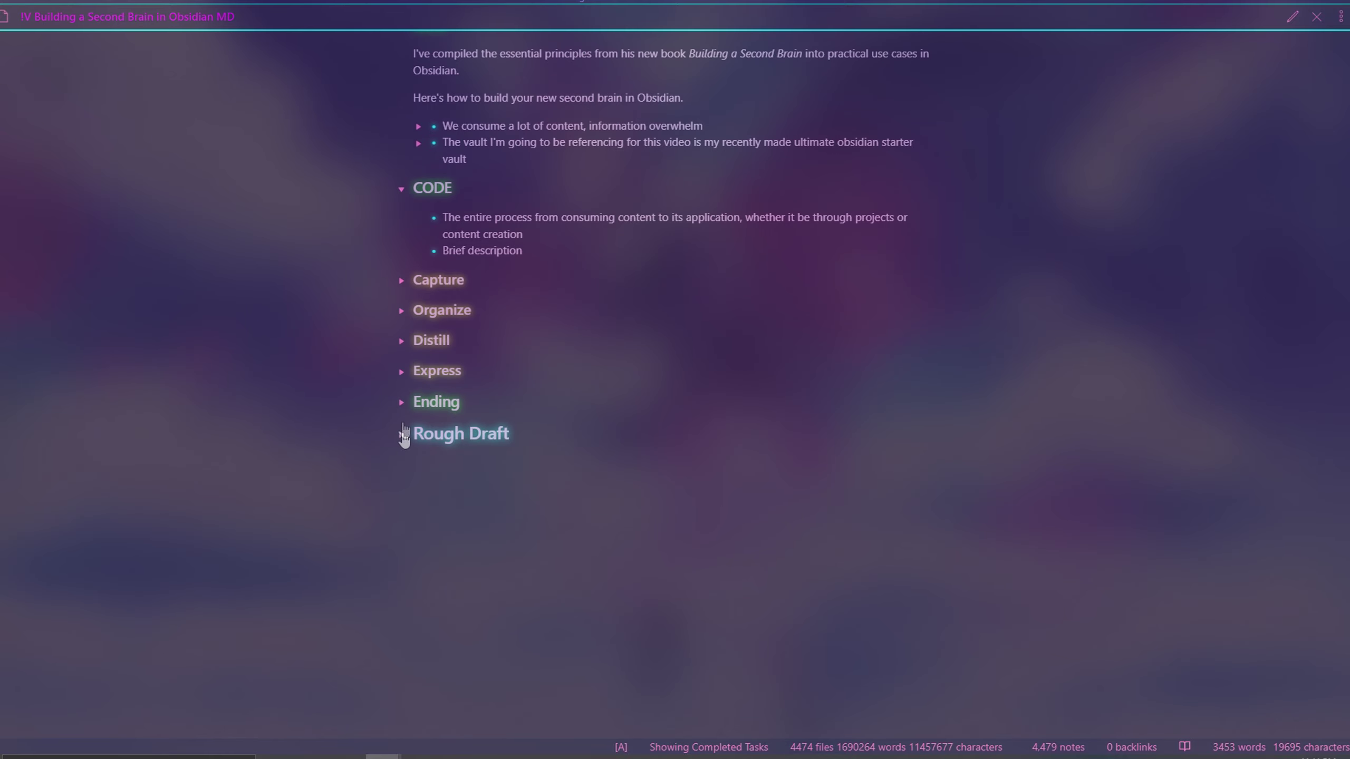
click(401, 408)
scroll(401, 415, down, 3)
click(401, 356)
scroll(401, 367, down, 7)
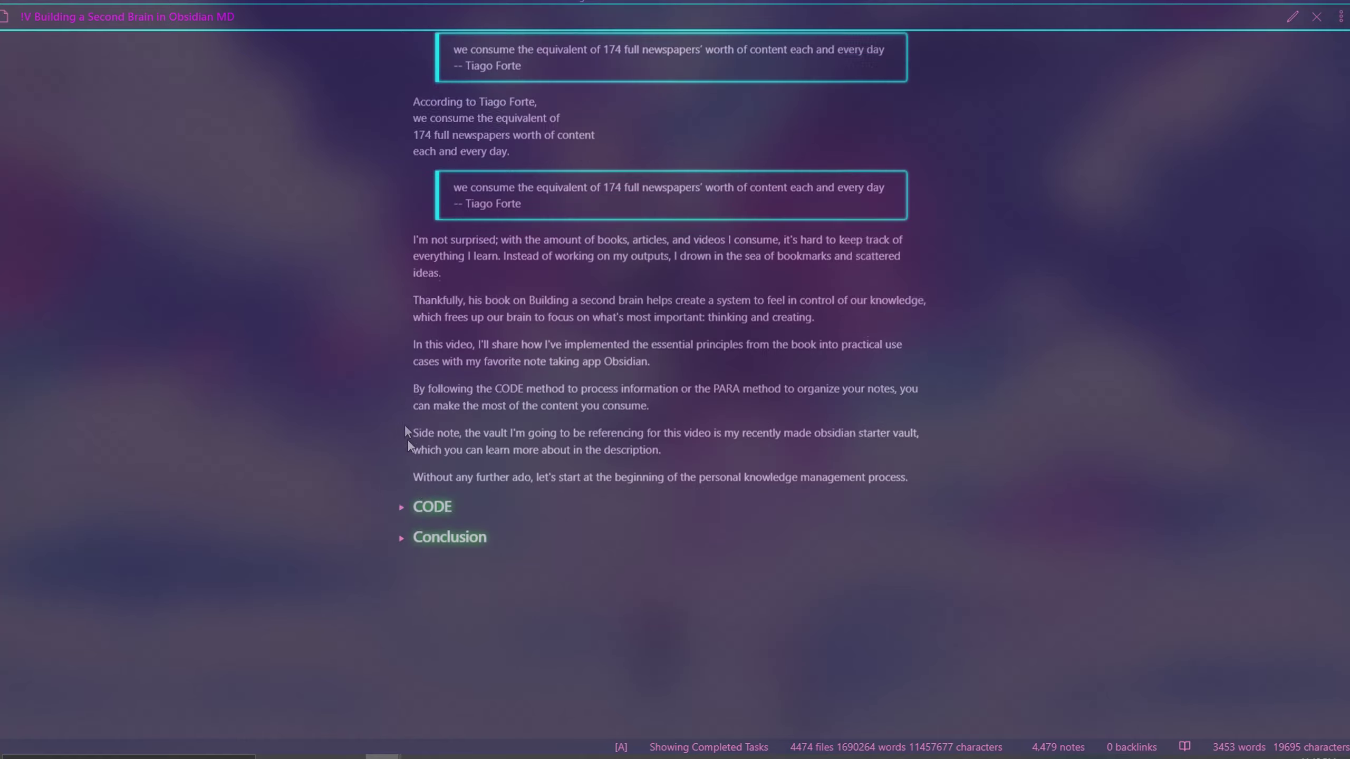
click(407, 509)
scroll(410, 506, down, 4)
click(402, 483)
scroll(402, 463, down, 5)
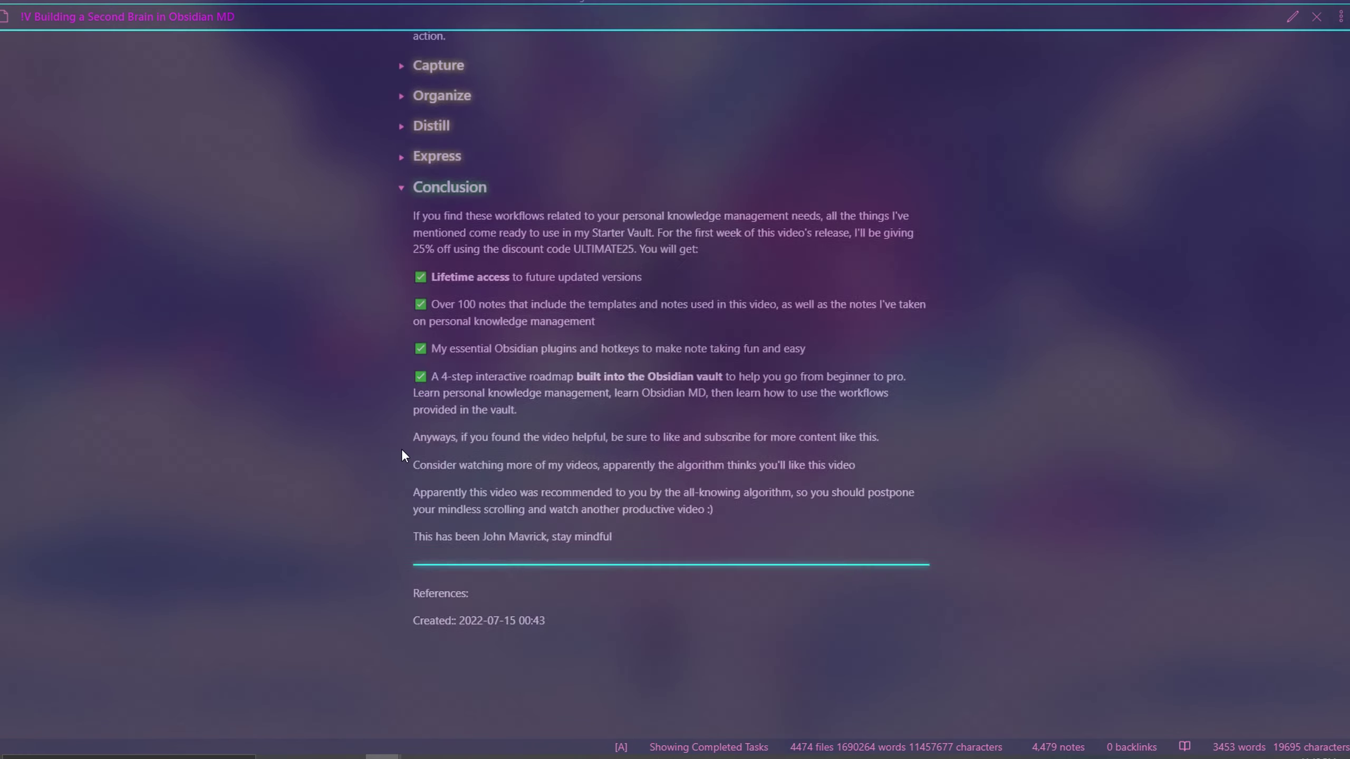
scroll(407, 439, up, 5)
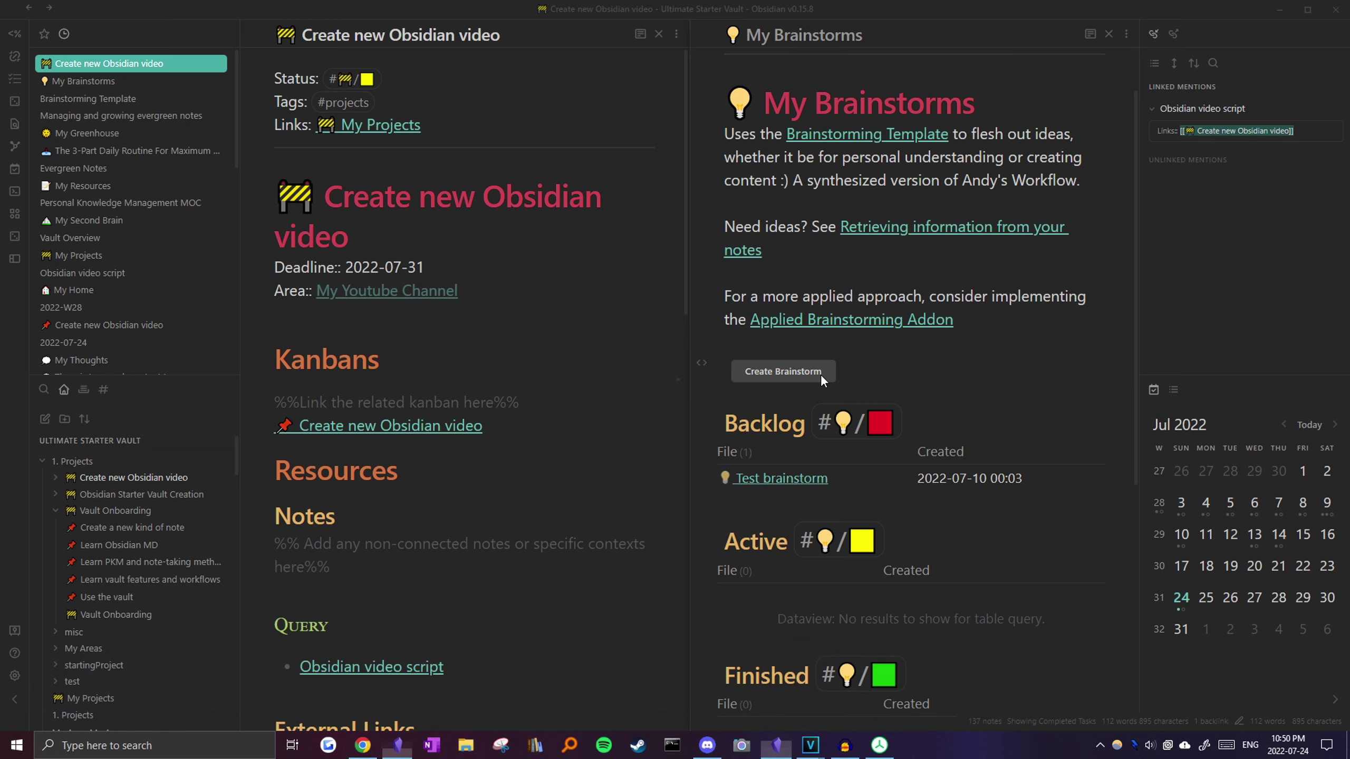
- Create a new brainstorm note and start its Topic and Braindump entries
click(783, 372)
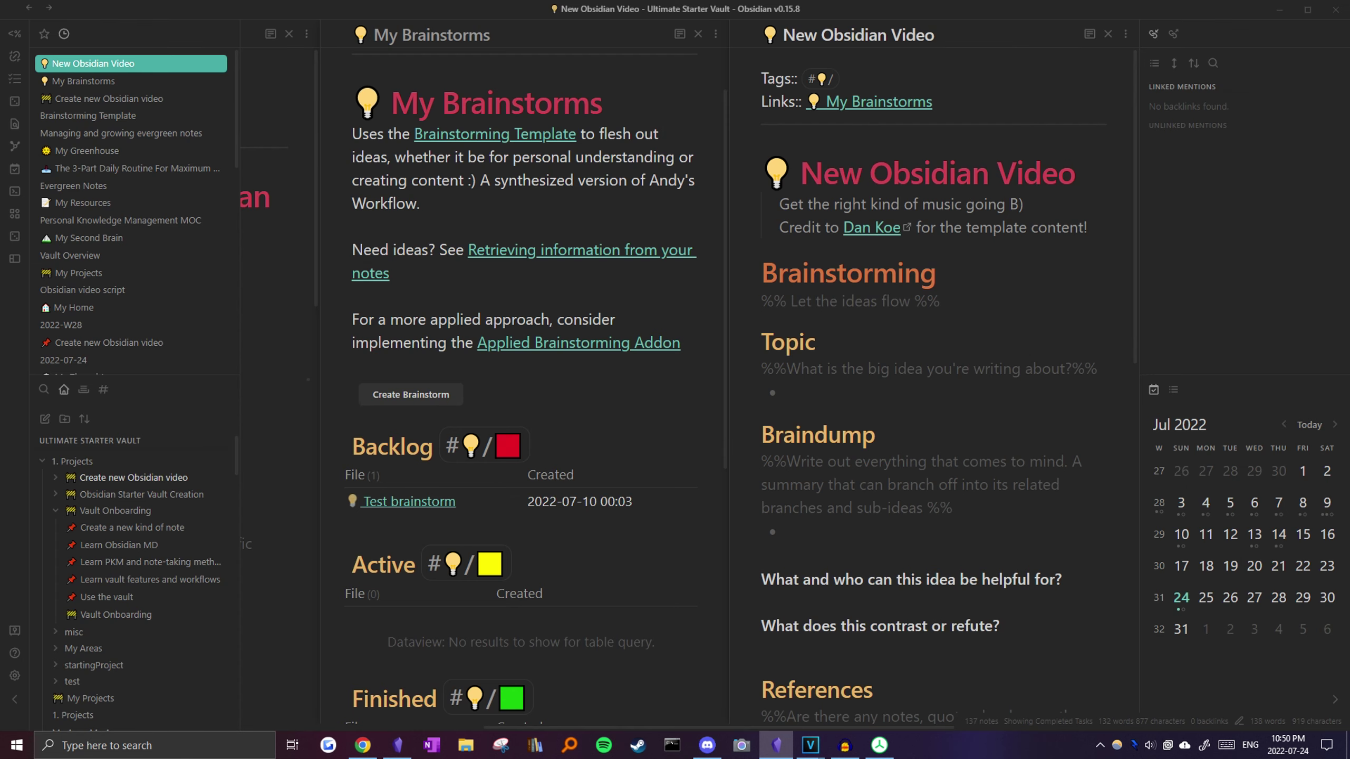
key(alt+Tab)
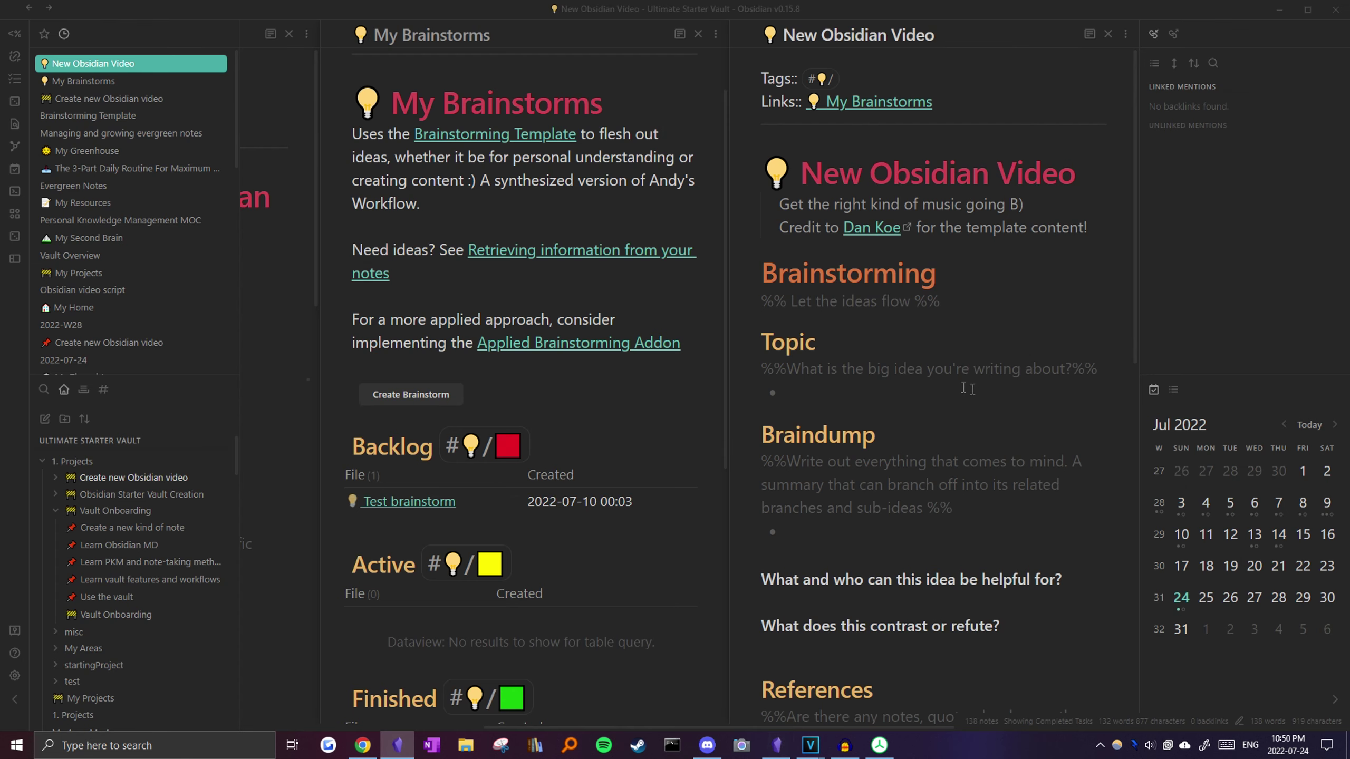
click(910, 394)
scroll(783, 307, down, 3)
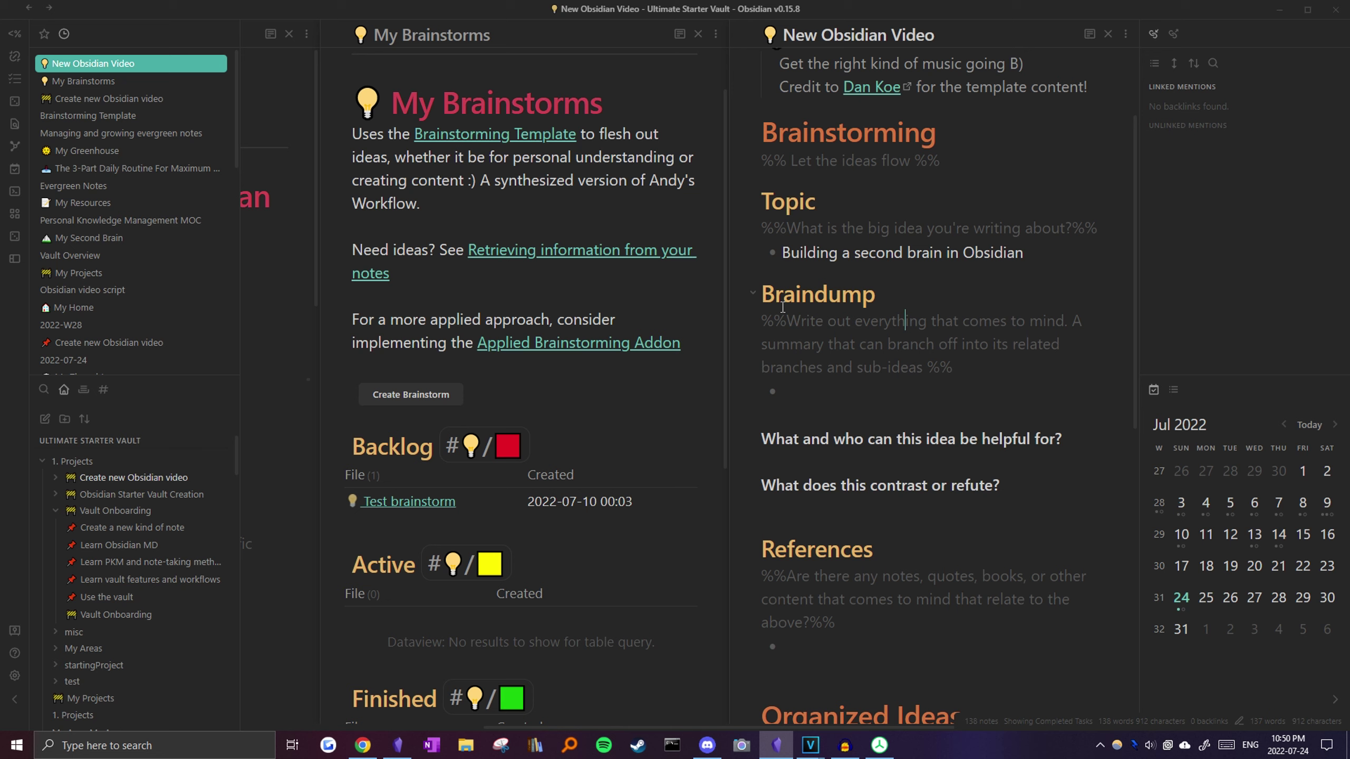
click(964, 310)
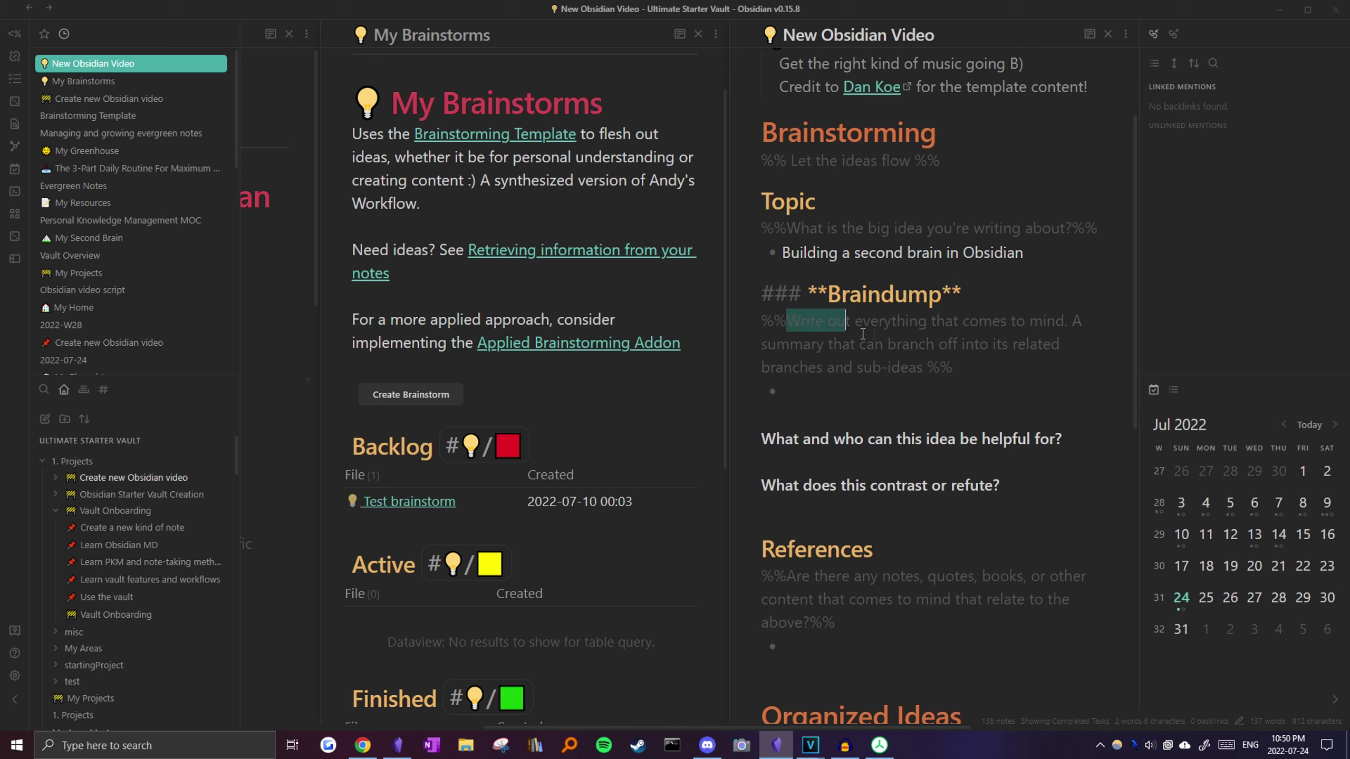
drag(863, 334, 1079, 325)
click(952, 367)
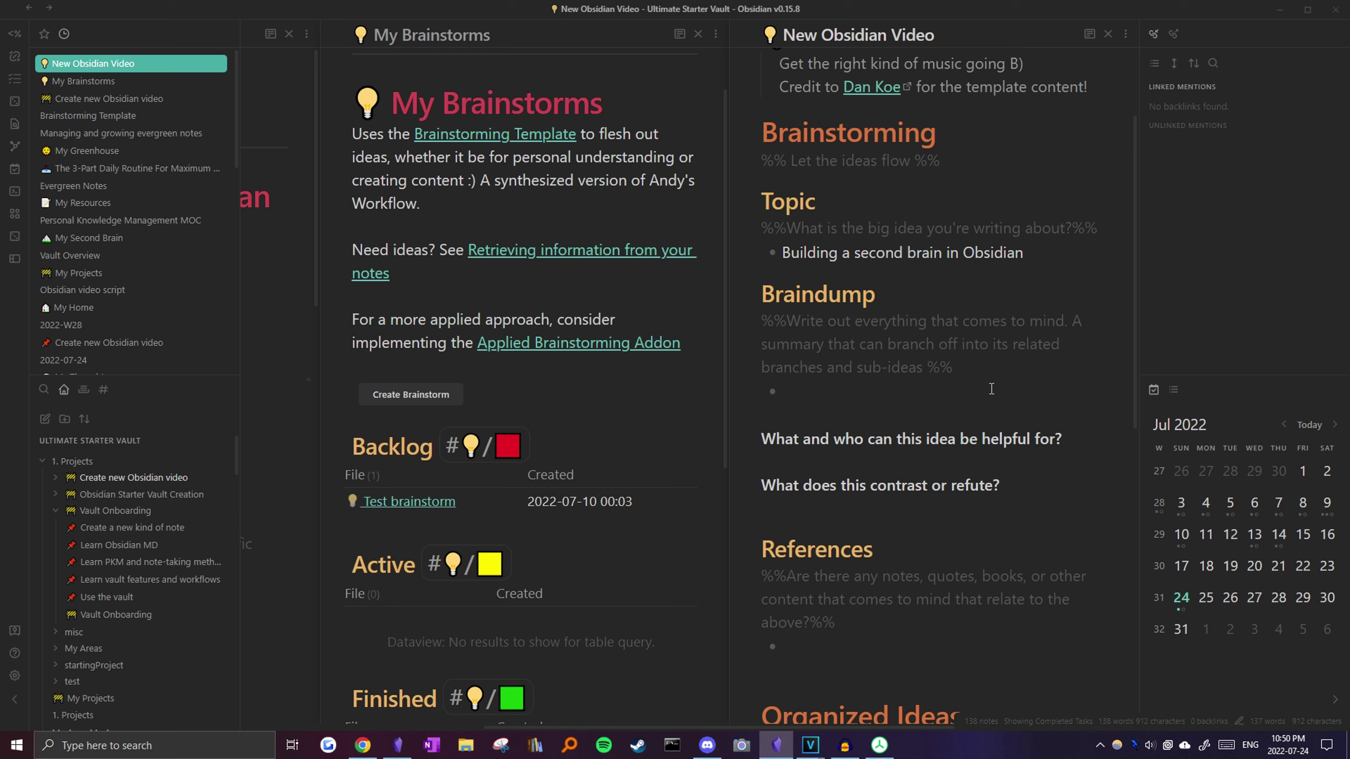
scroll(991, 389, down, 4)
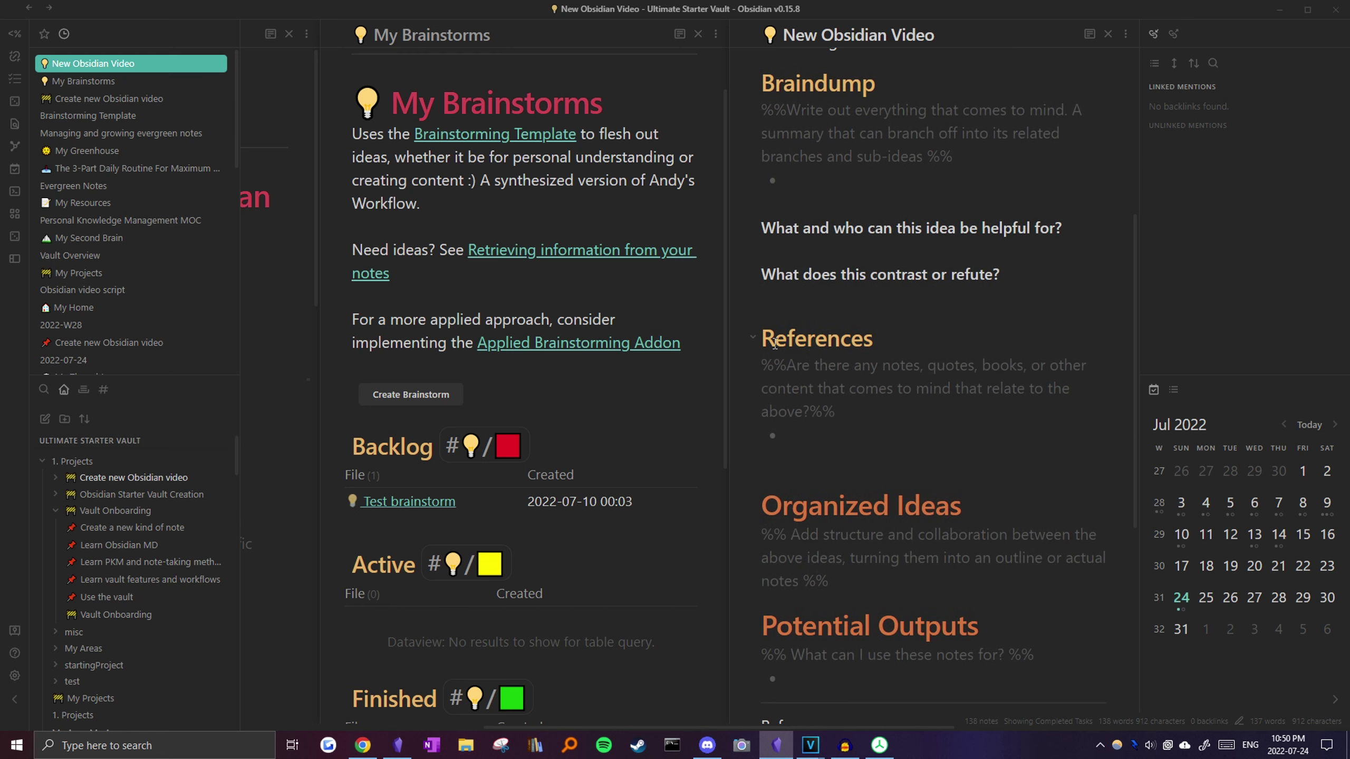
- List Building a Second Brain, PARA Method and PKM Code Framework links under References
click(774, 344)
click(956, 437)
scroll(987, 462, up, 3)
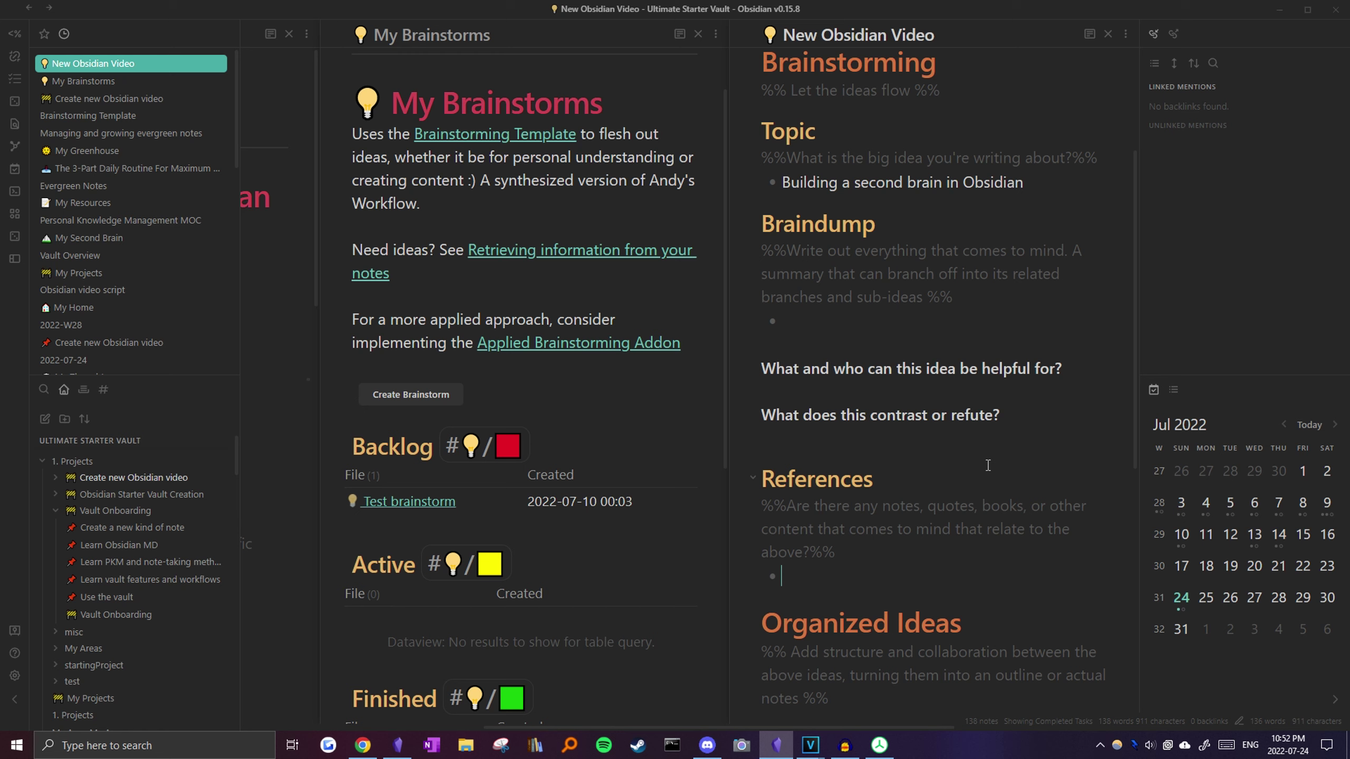
text([[Buildi)
key(Down)
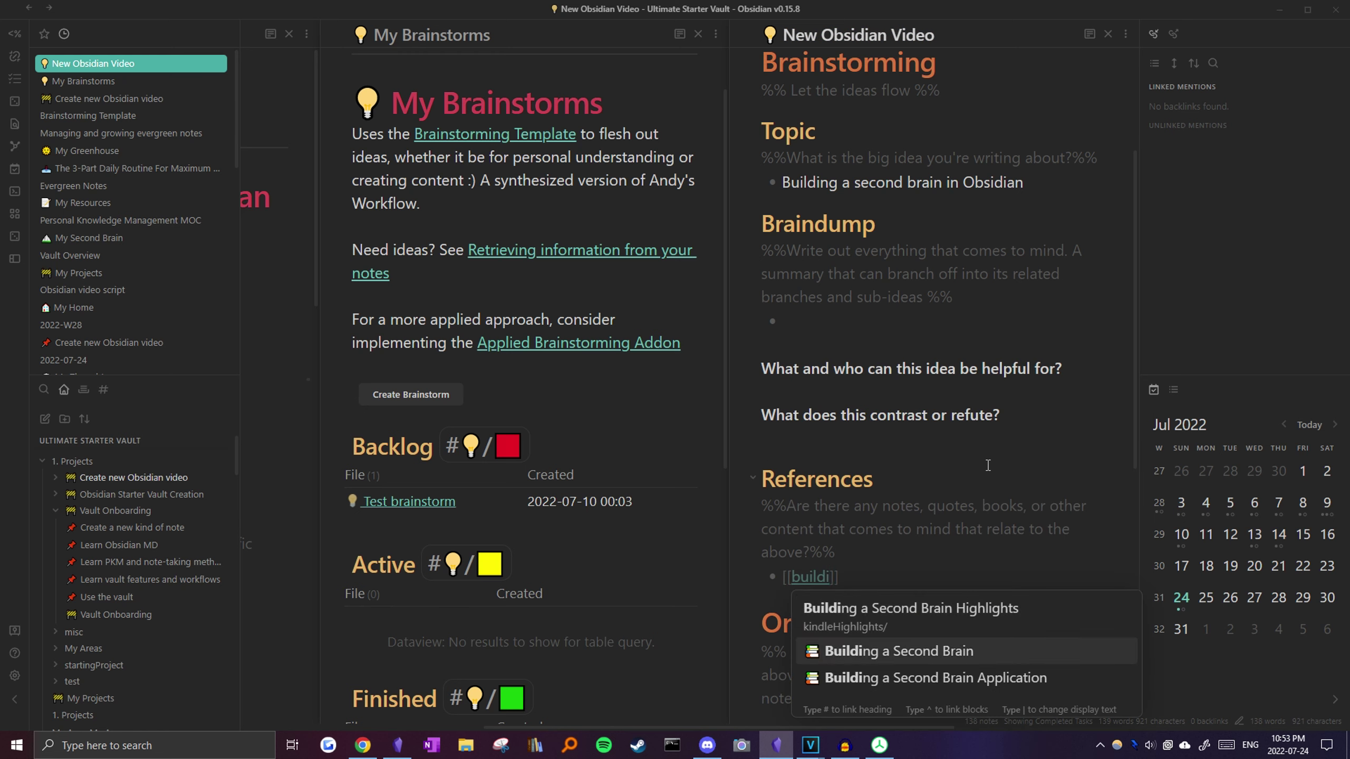
key(Return)
key(Return)
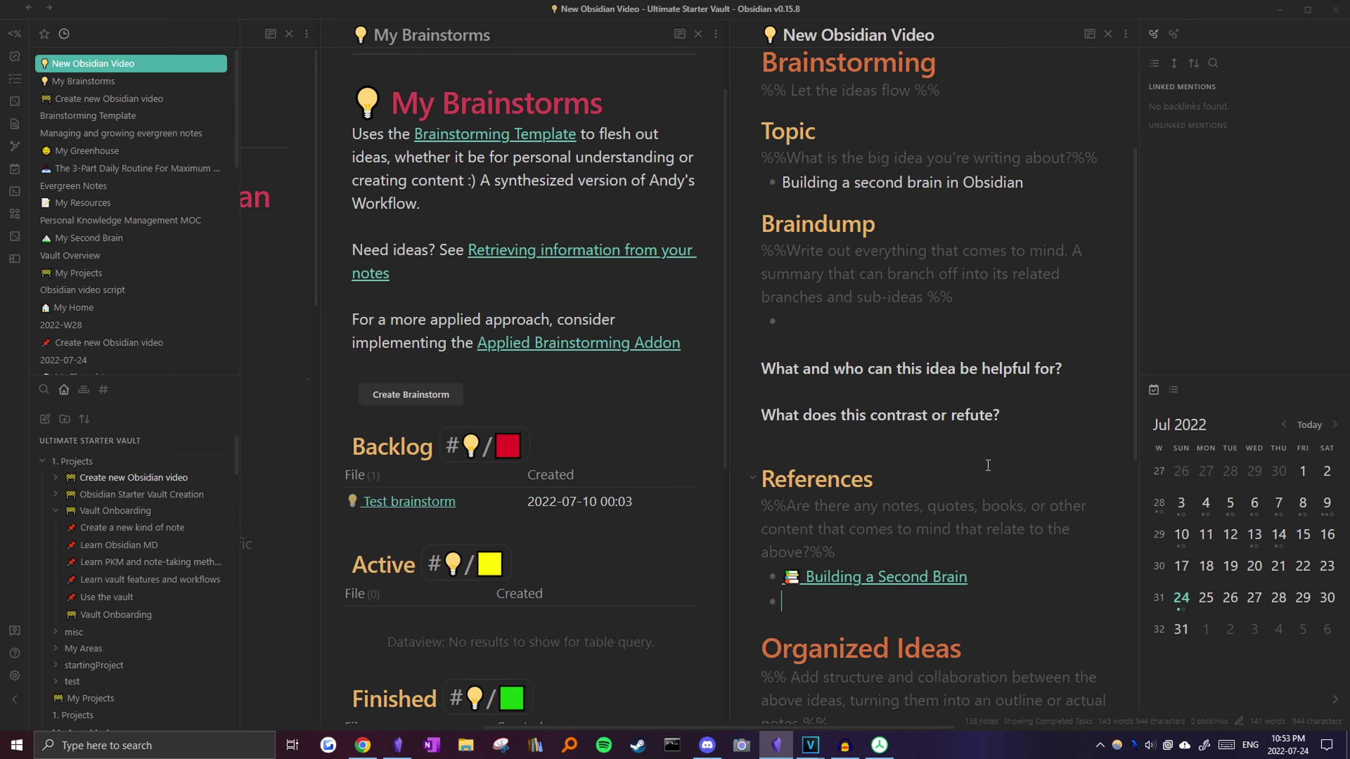
text([[PARA)
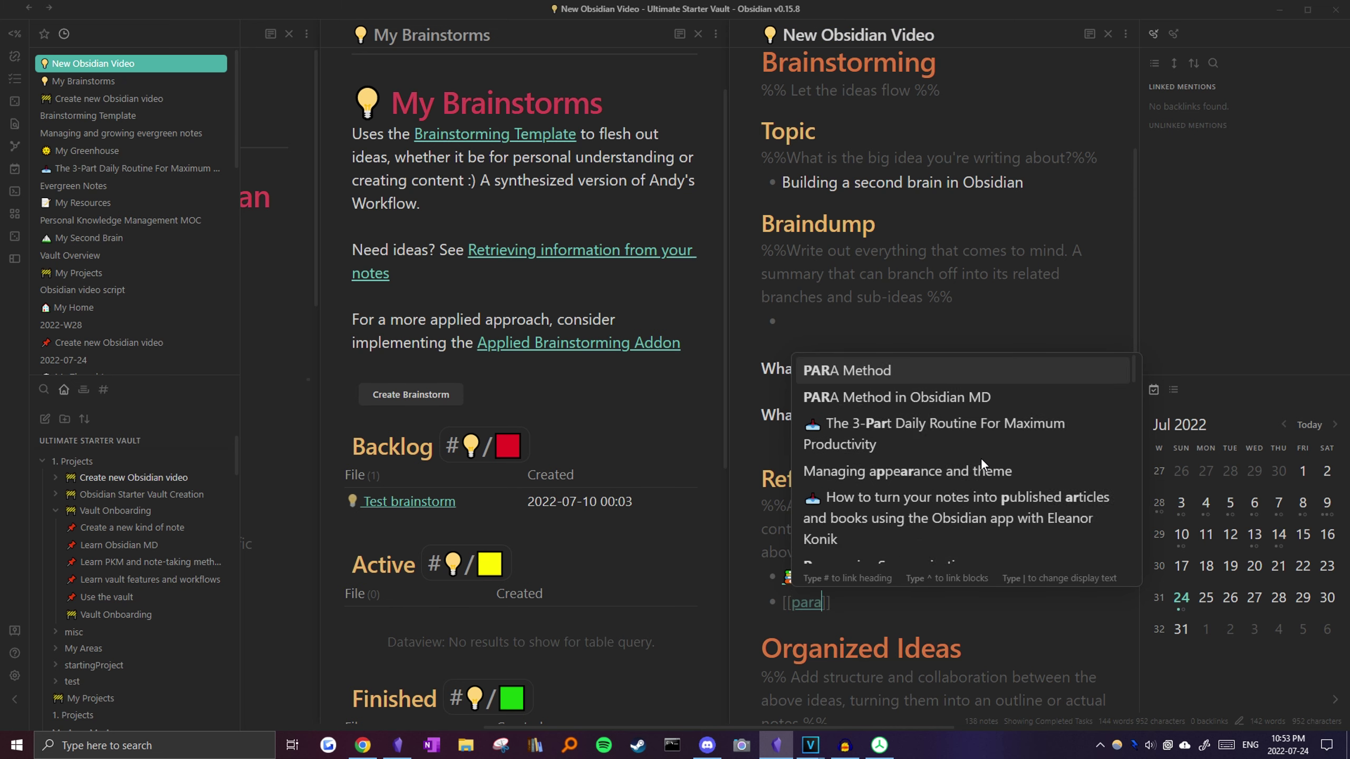
key(Return)
key(Return)
text([[PKM)
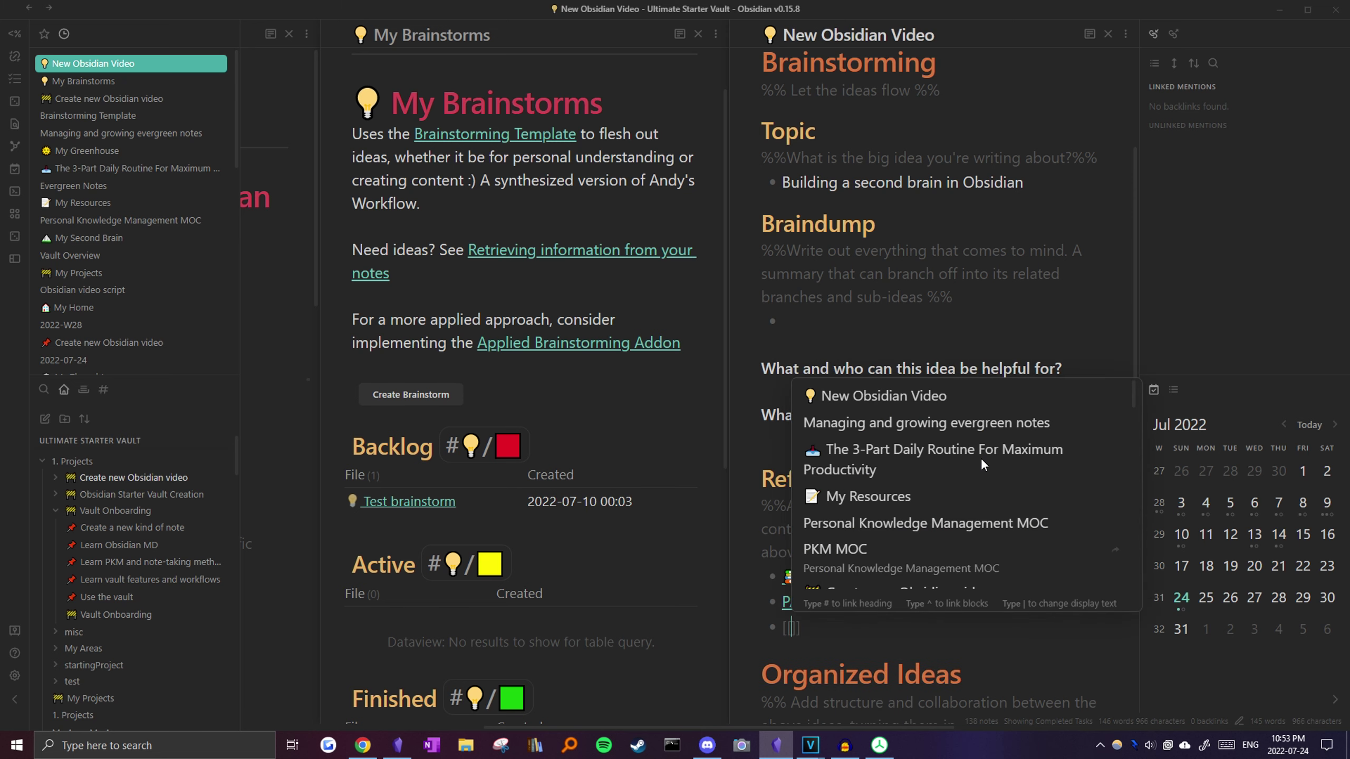
key(Return)
- Select the note from the questions down to Potential Outputs
scroll(860, 478, down, 5)
click(860, 476)
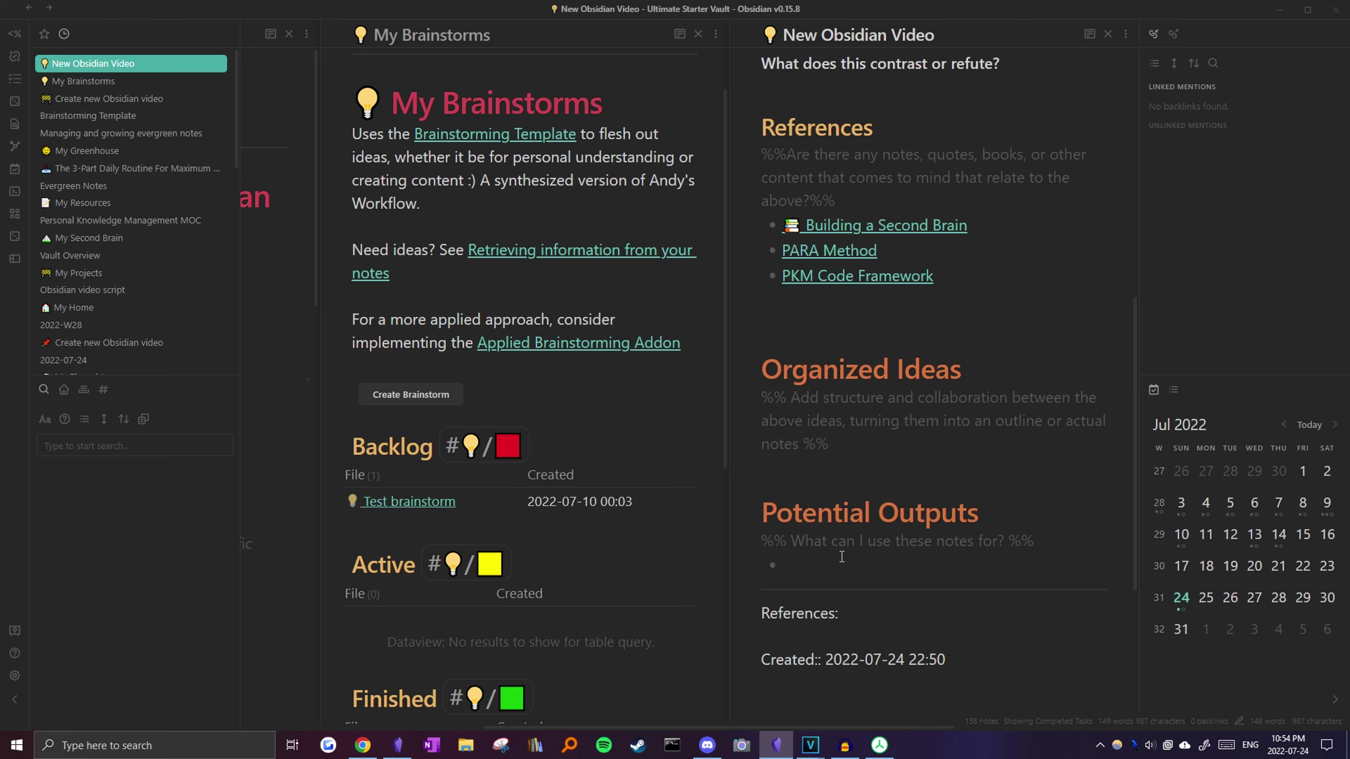
drag(830, 567, 761, 55)
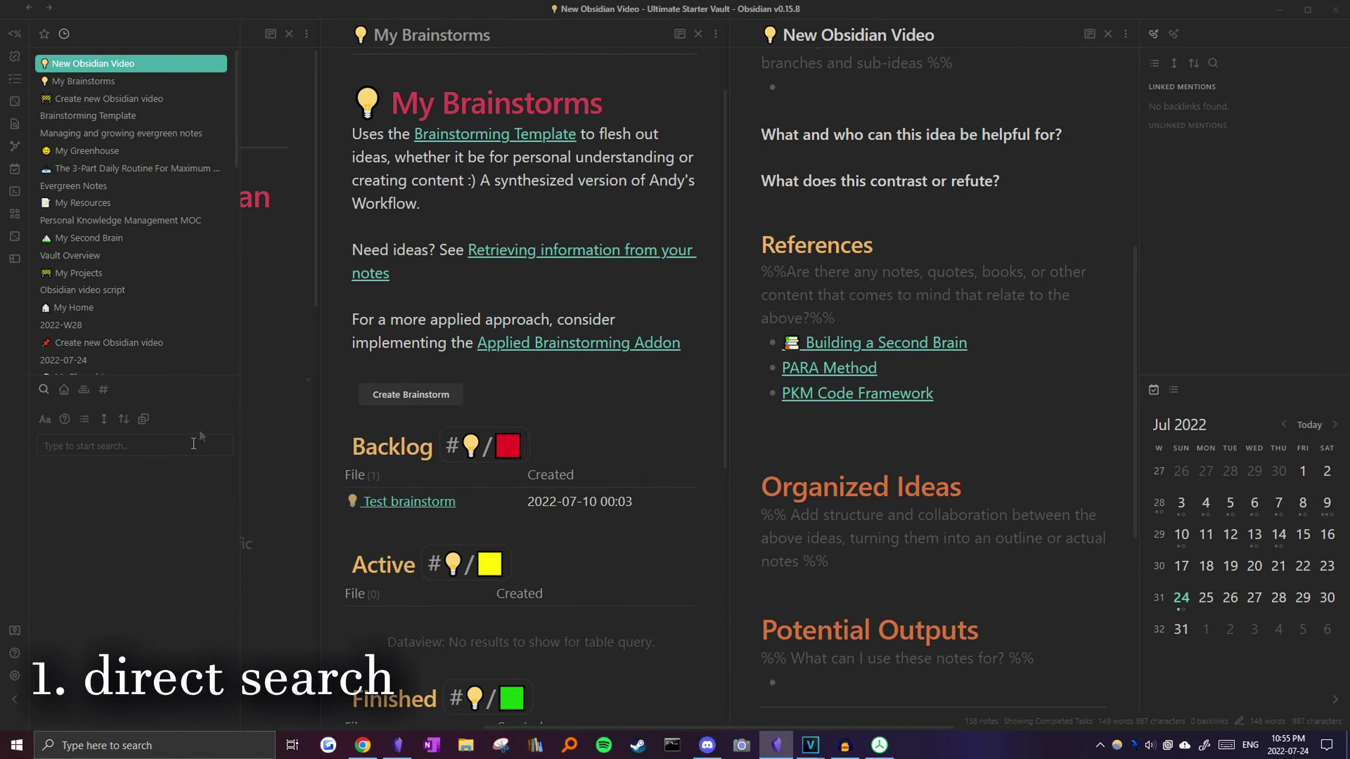
- Search the vault for line:(build a second brain) and review the matching lines
key(ctrl+shift+f)
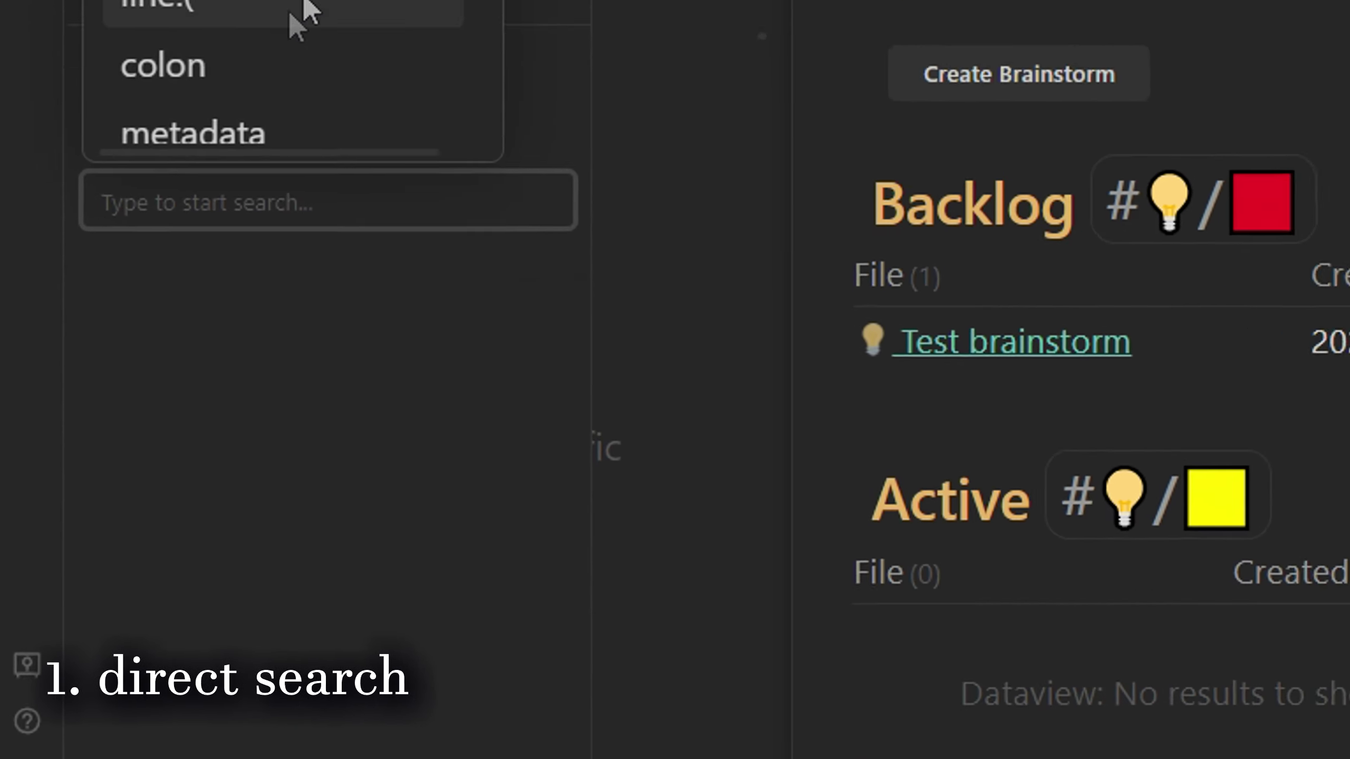
click(295, 21)
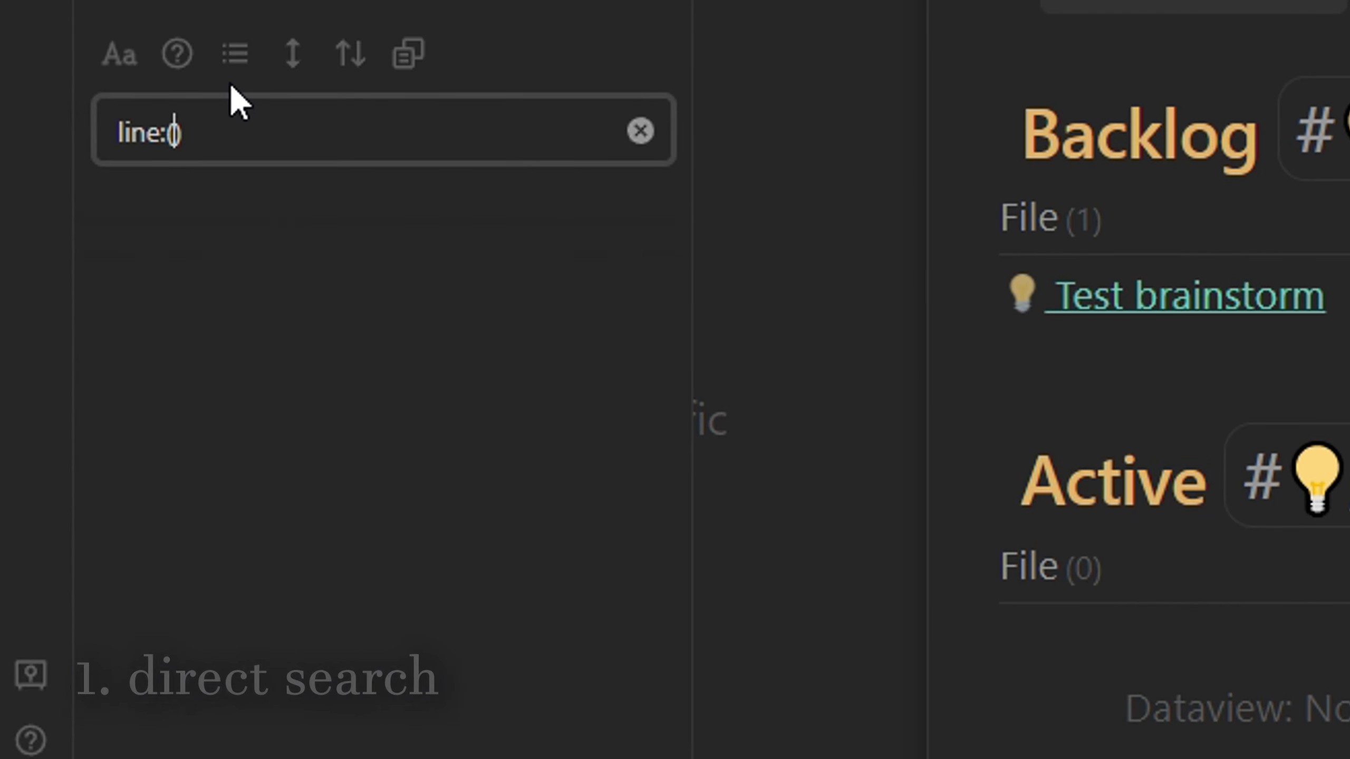
text(build a s)
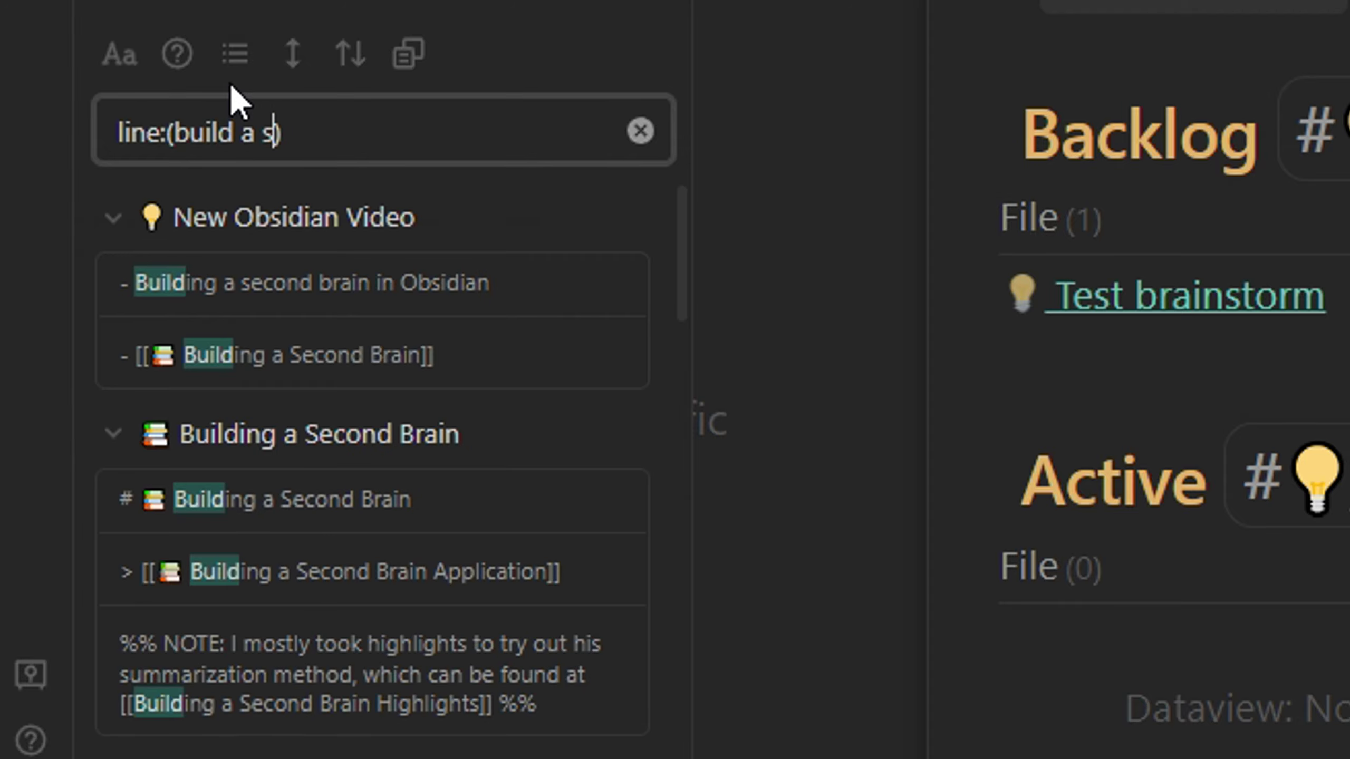
text(econd brain)
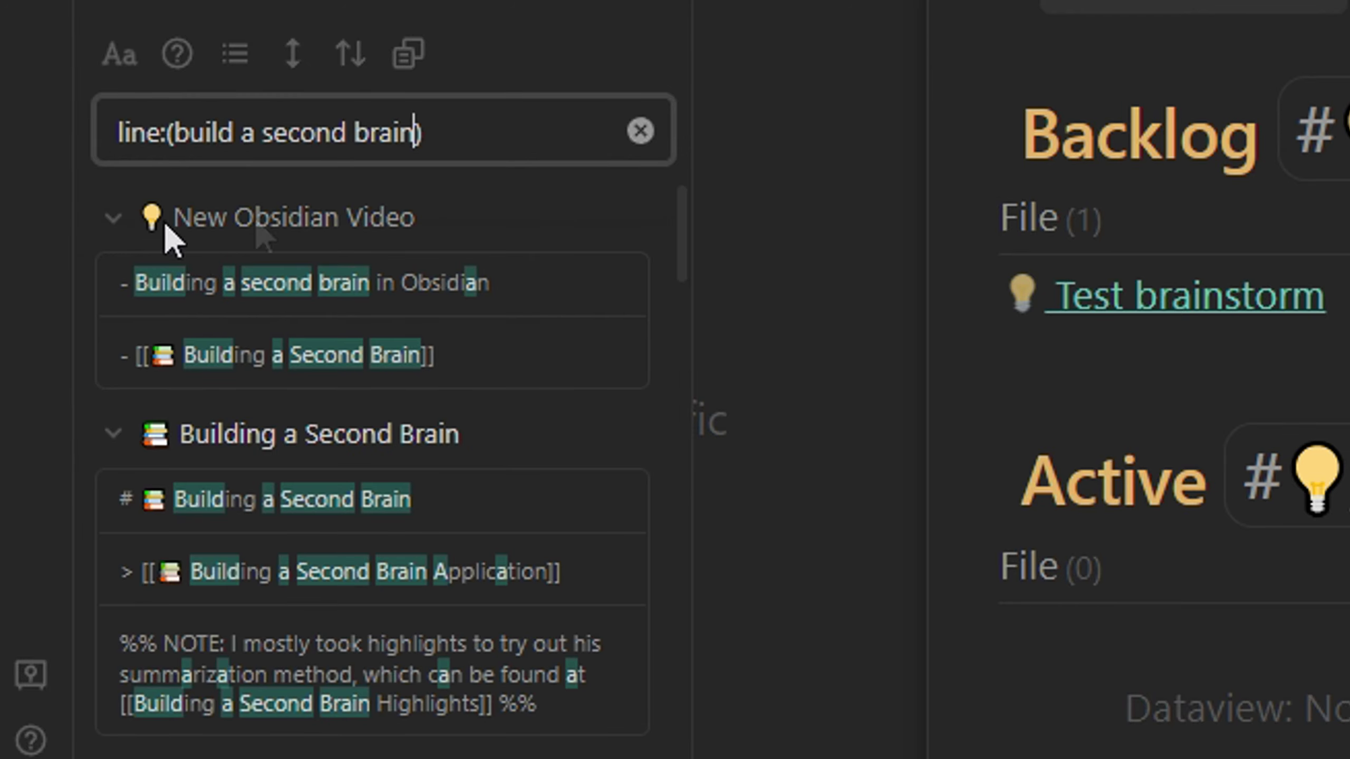
click(118, 217)
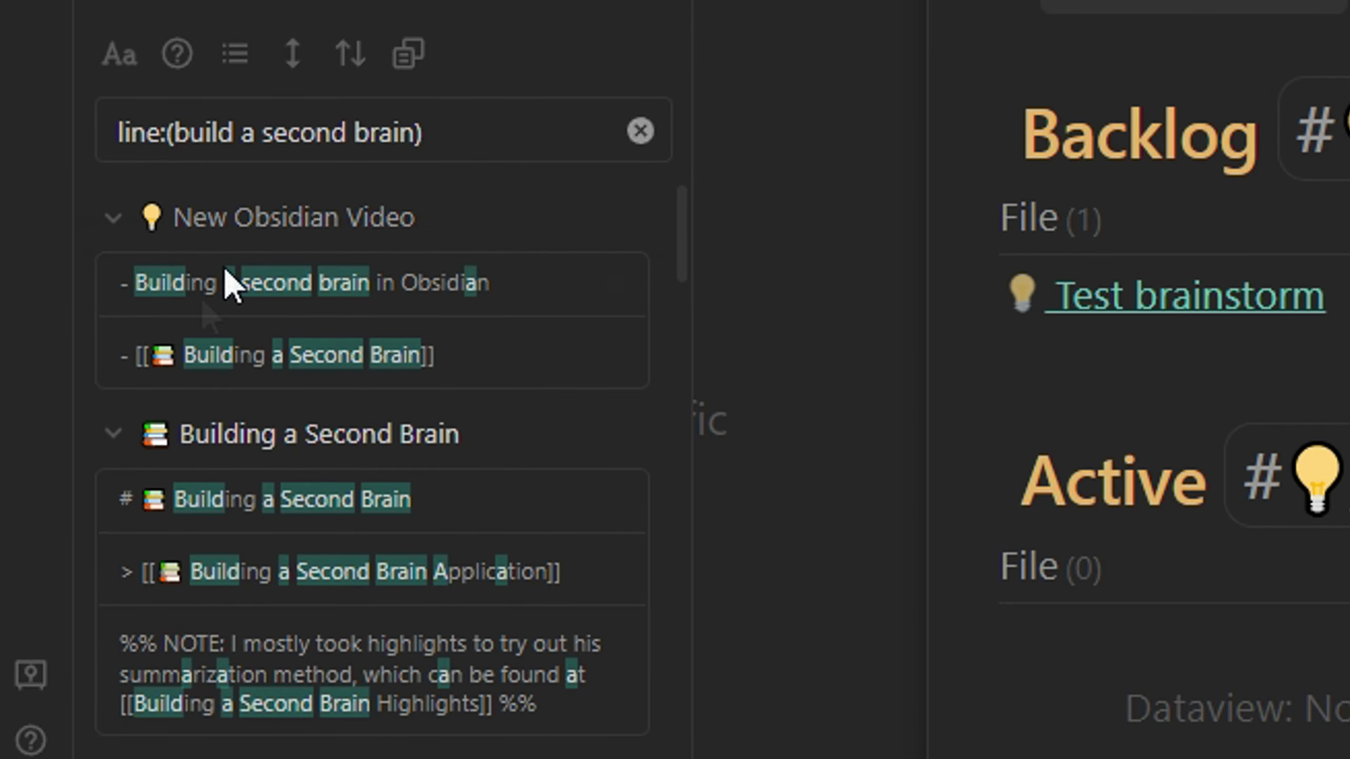
scroll(199, 470, down, 10)
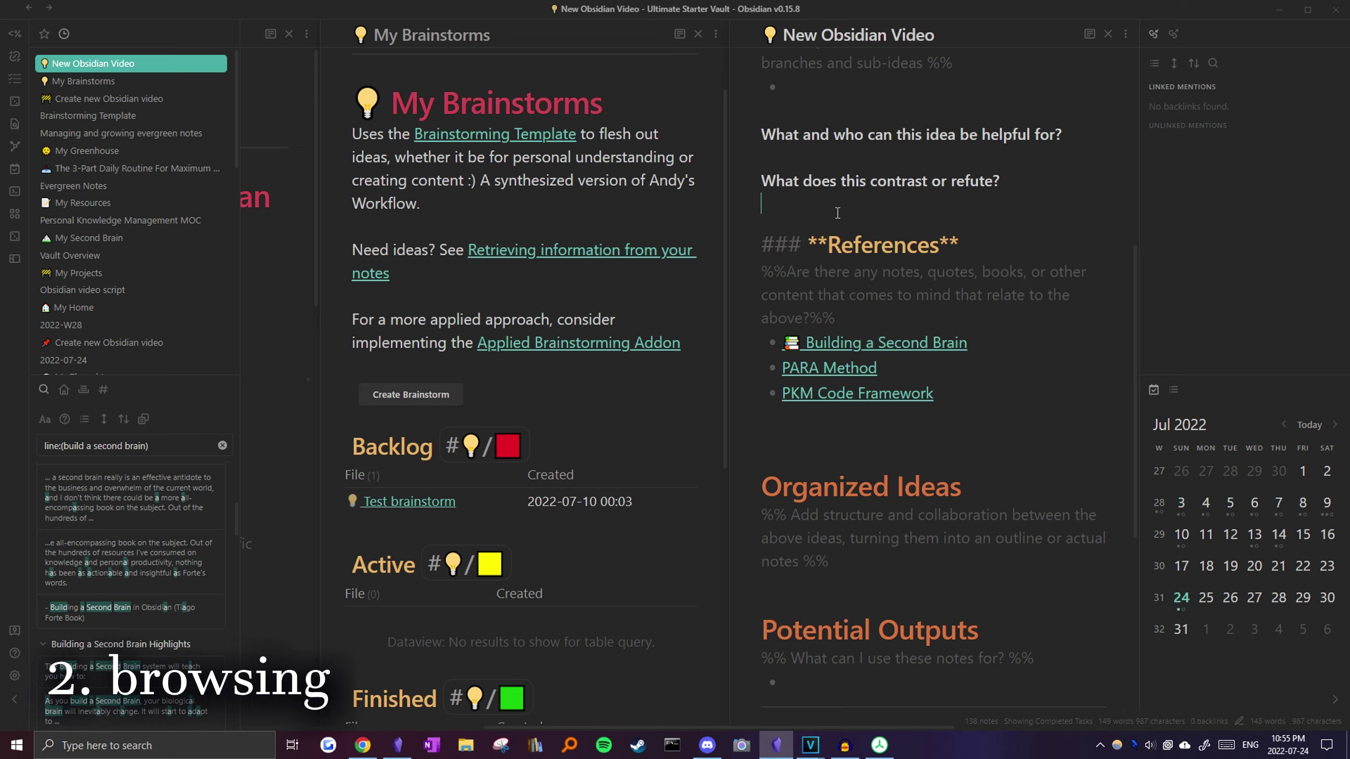
- Browse the Building a Second Brain note and its Building a Second Brain Application note
click(870, 346)
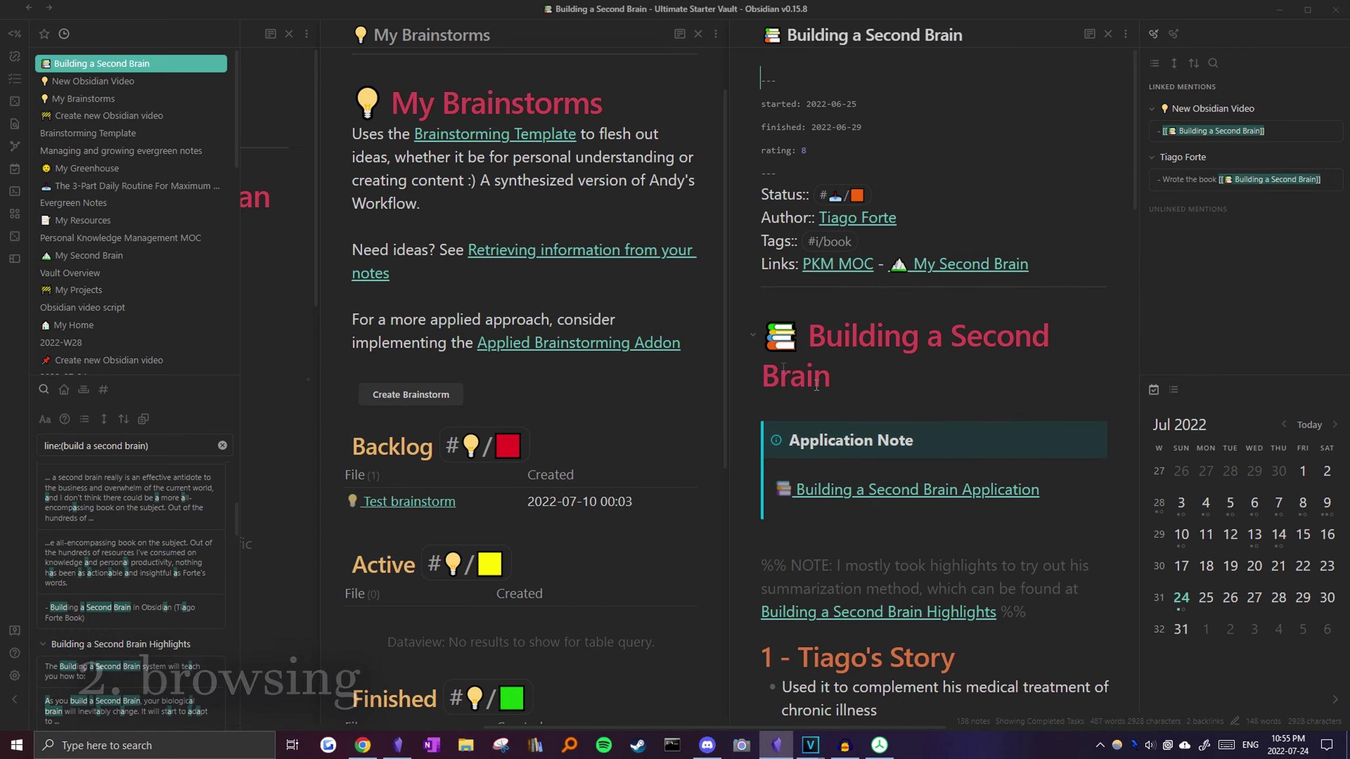
scroll(897, 353, down, 5)
scroll(897, 354, down, 8)
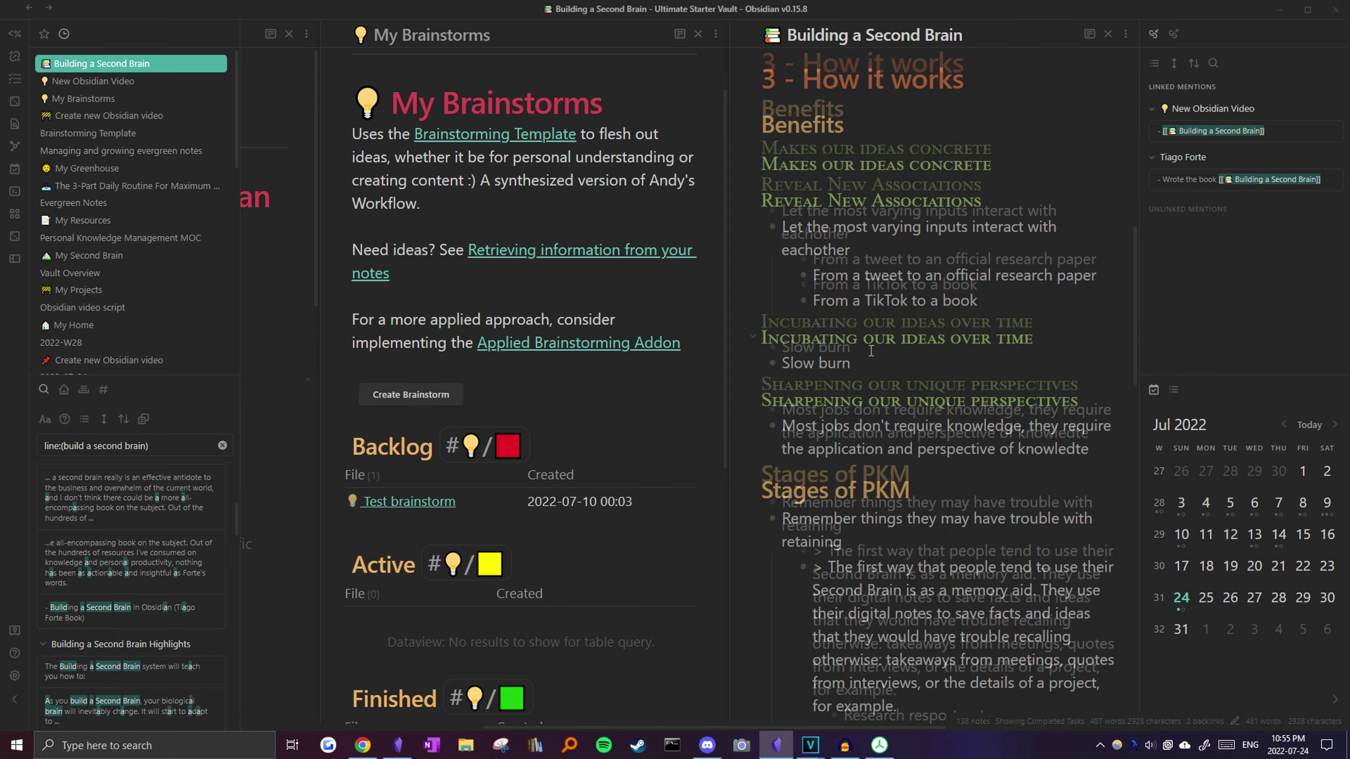
scroll(874, 297, up, 15)
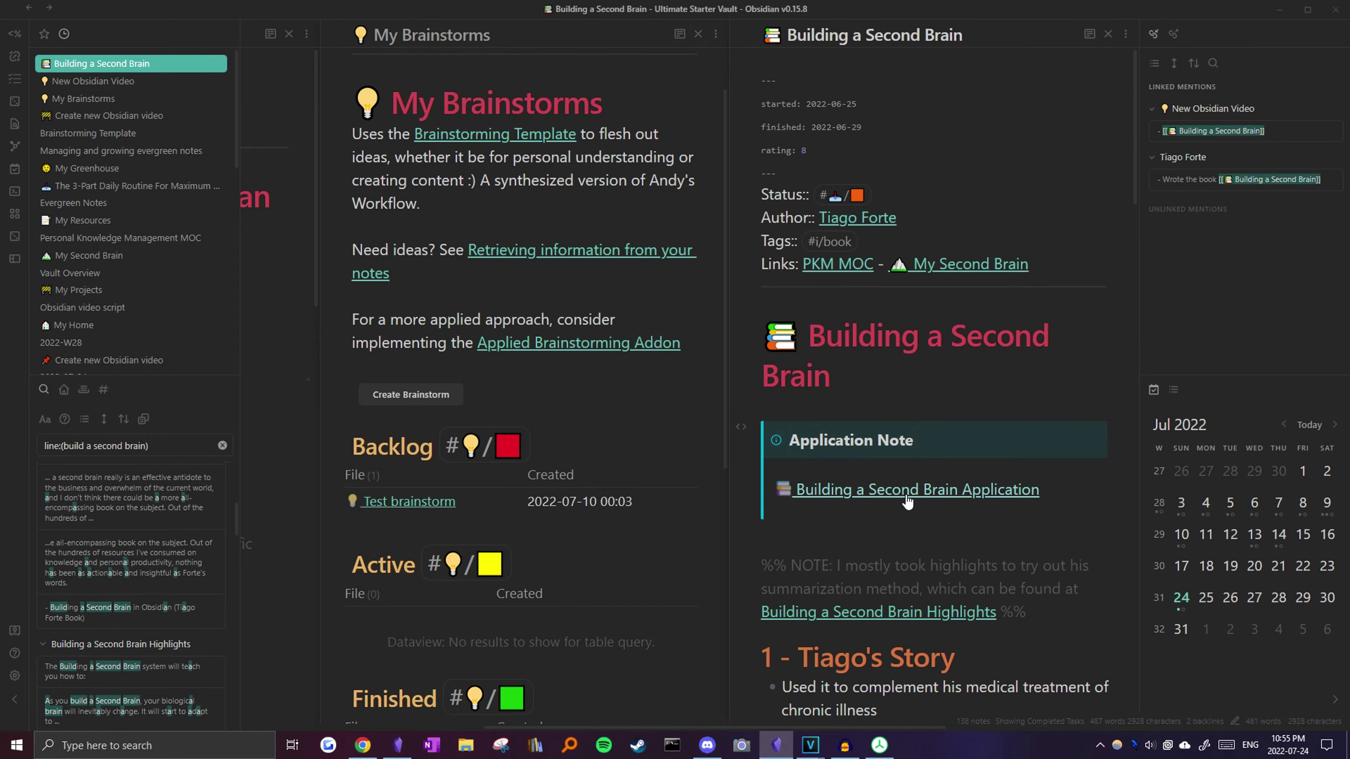
click(907, 490)
scroll(903, 372, down, 5)
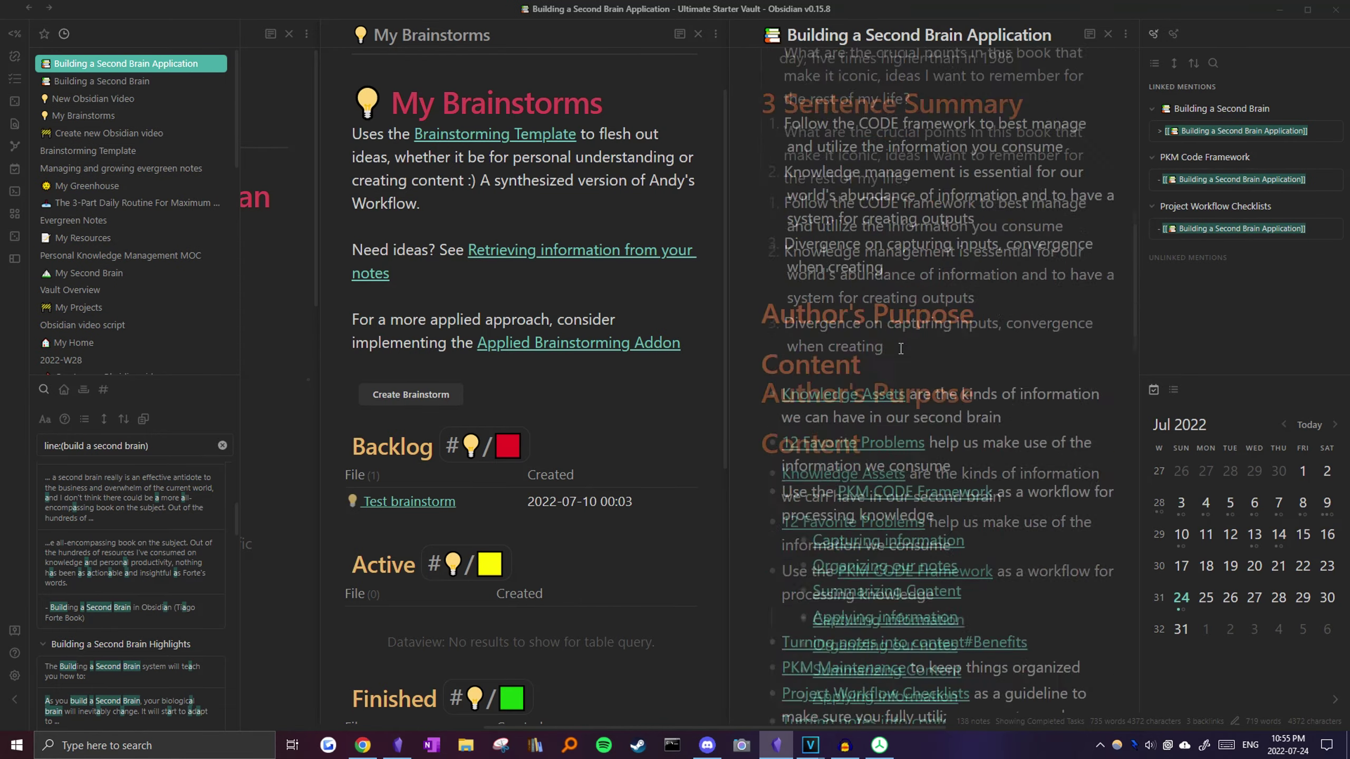
scroll(940, 361, down, 3)
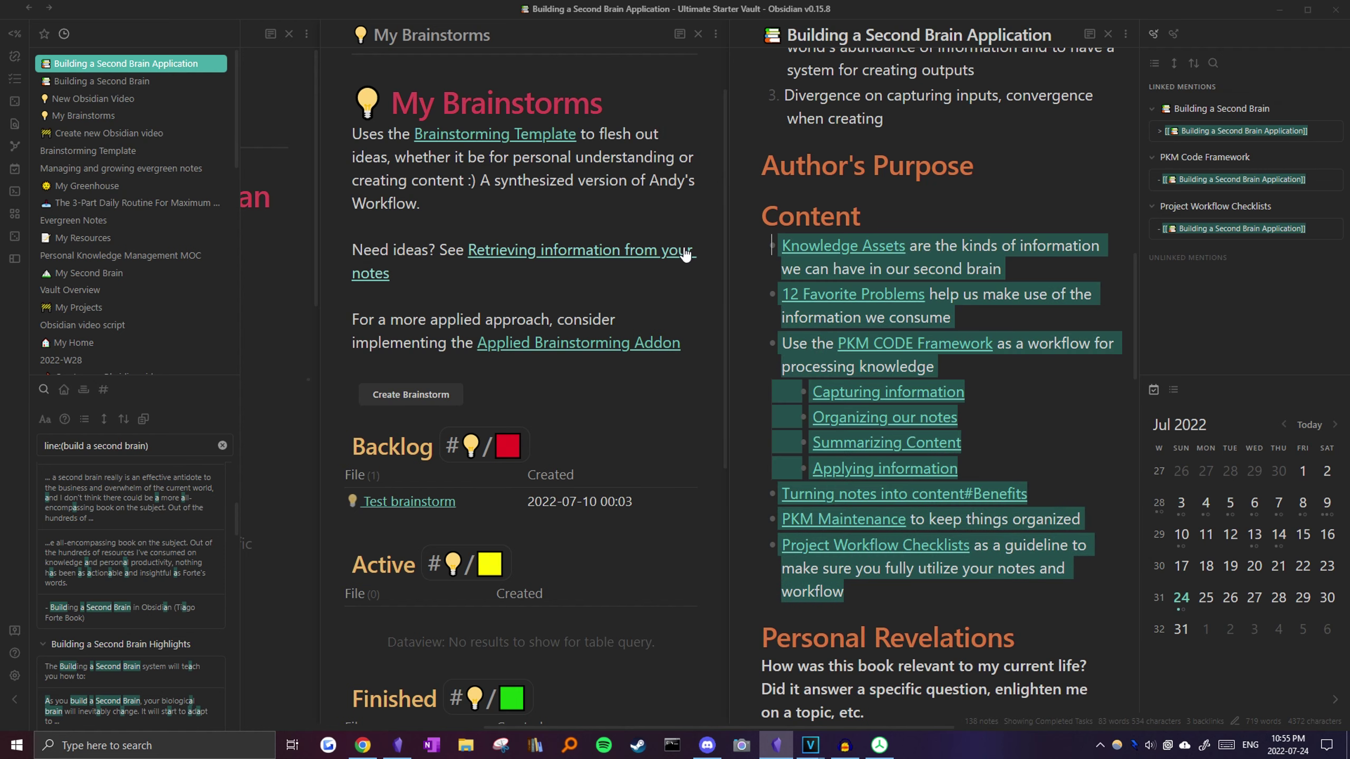
click(910, 216)
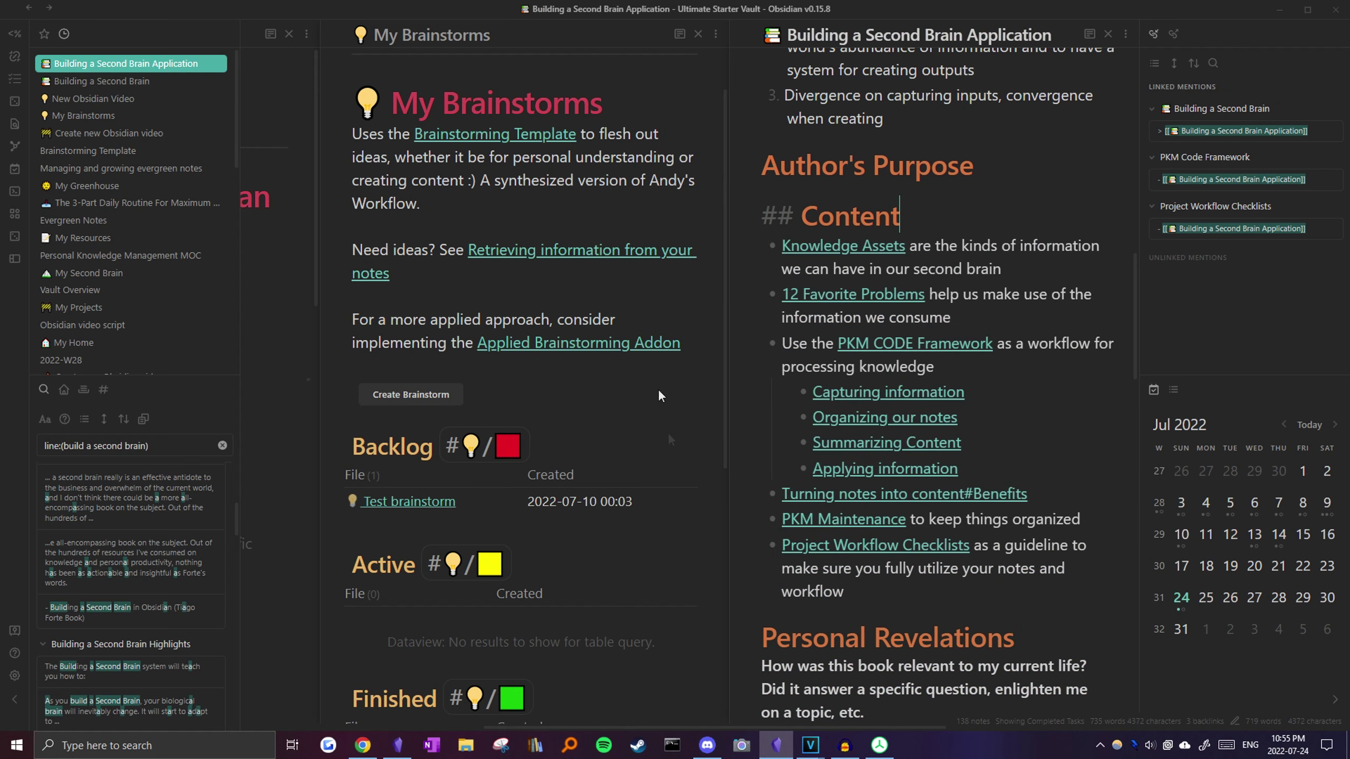
scroll(920, 128, up, 10)
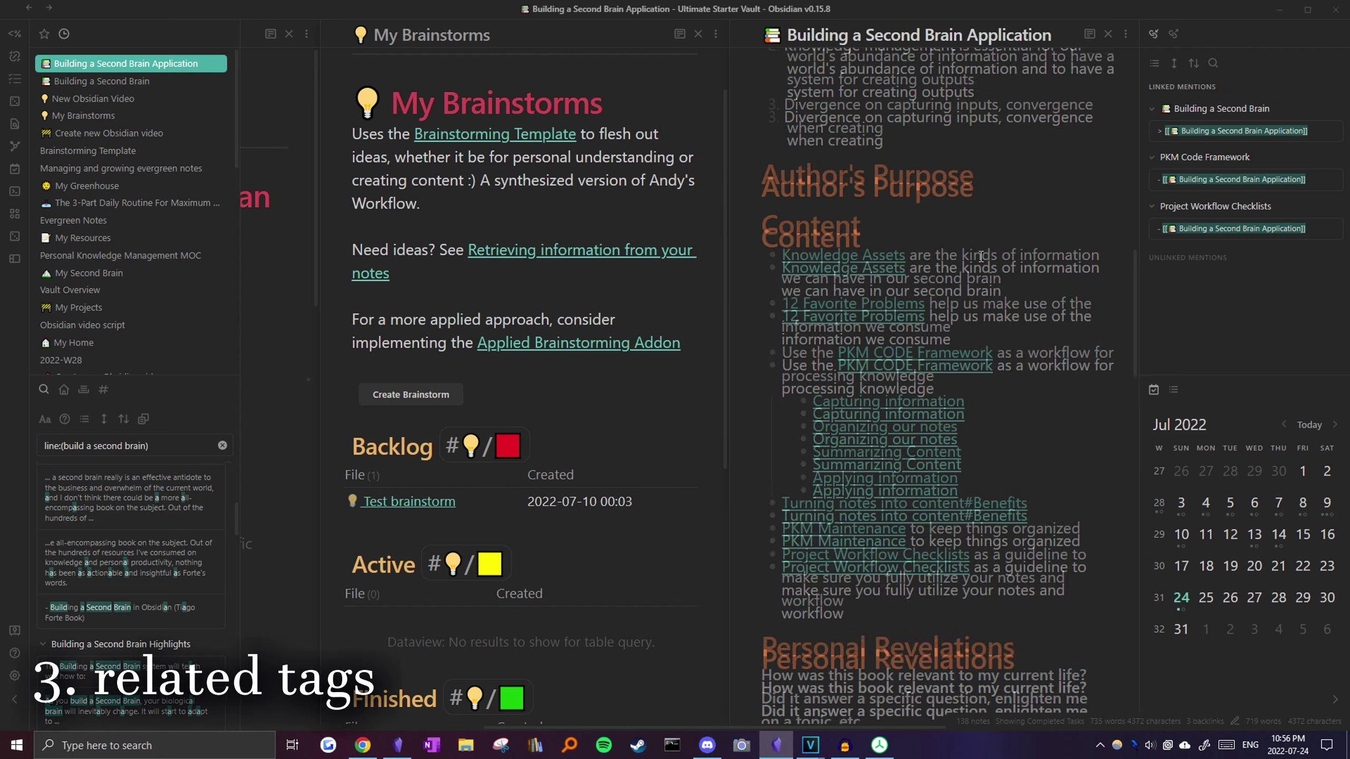
click(989, 376)
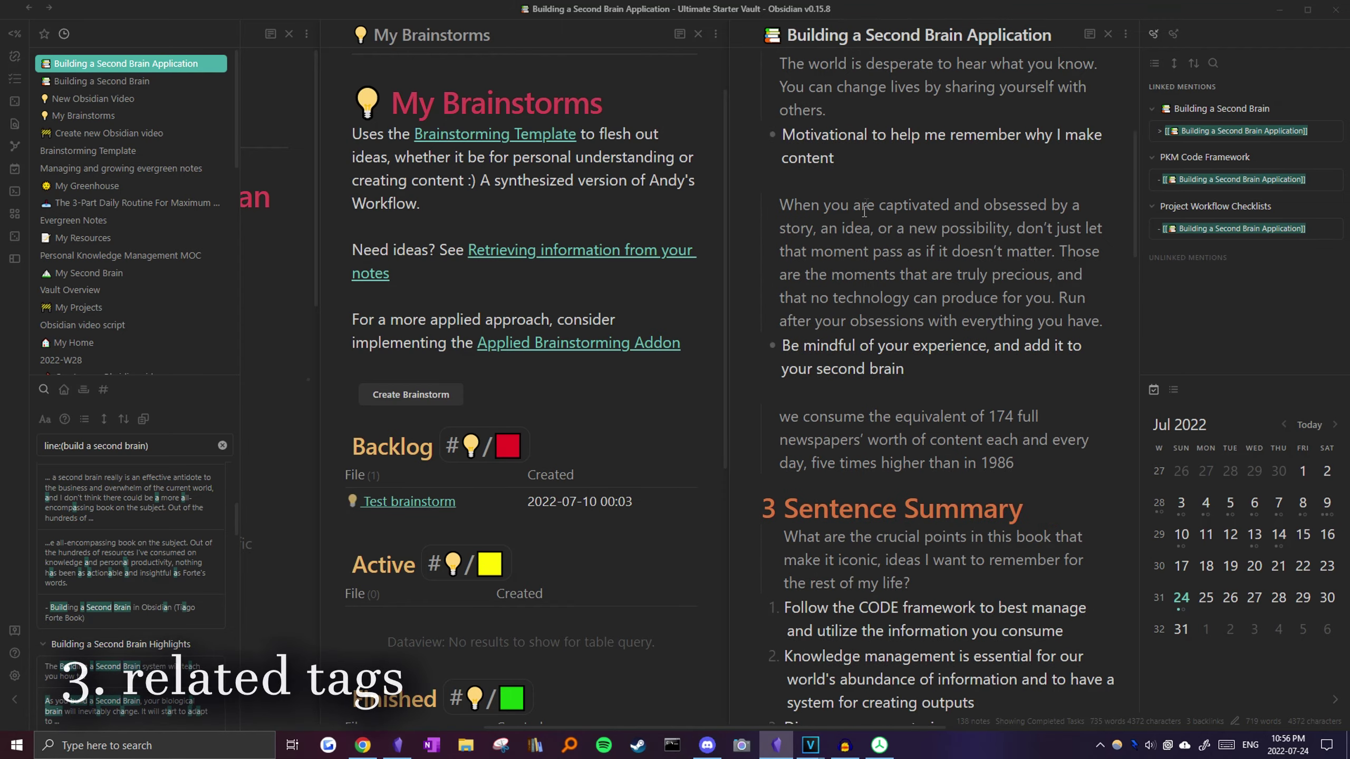
- Open Personal Knowledge Management MOC via quick switcher ('personal') and scroll to its Queries
key(ctrl+o)
text(personal)
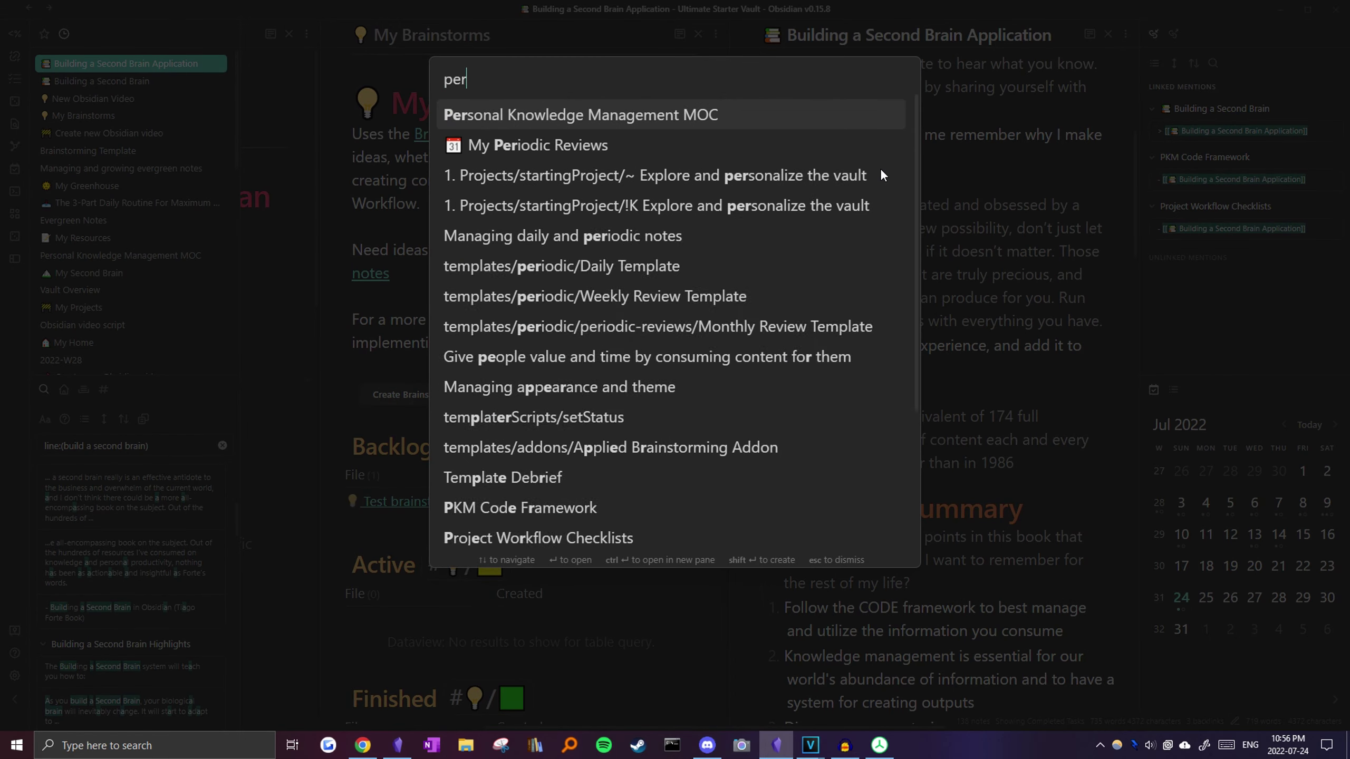
click(698, 120)
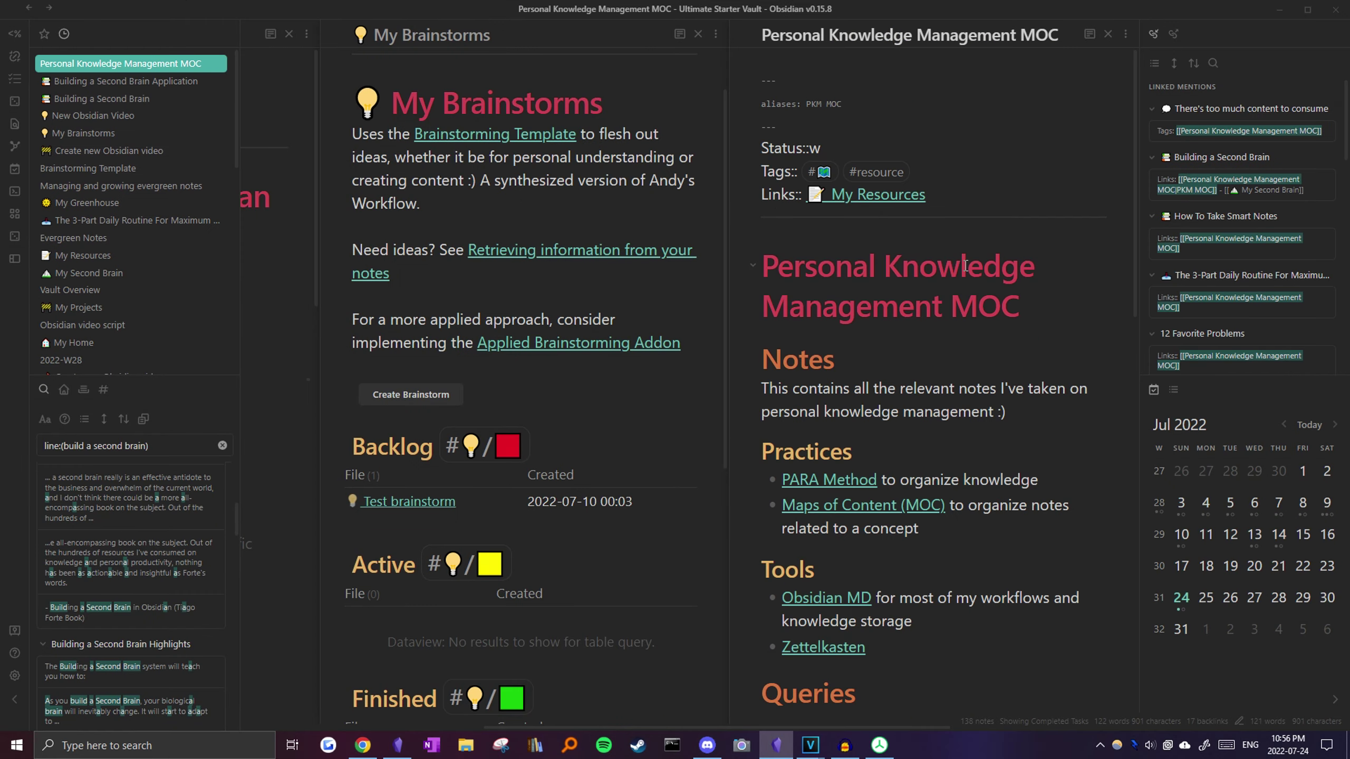
scroll(823, 268, down, 5)
scroll(951, 448, down, 4)
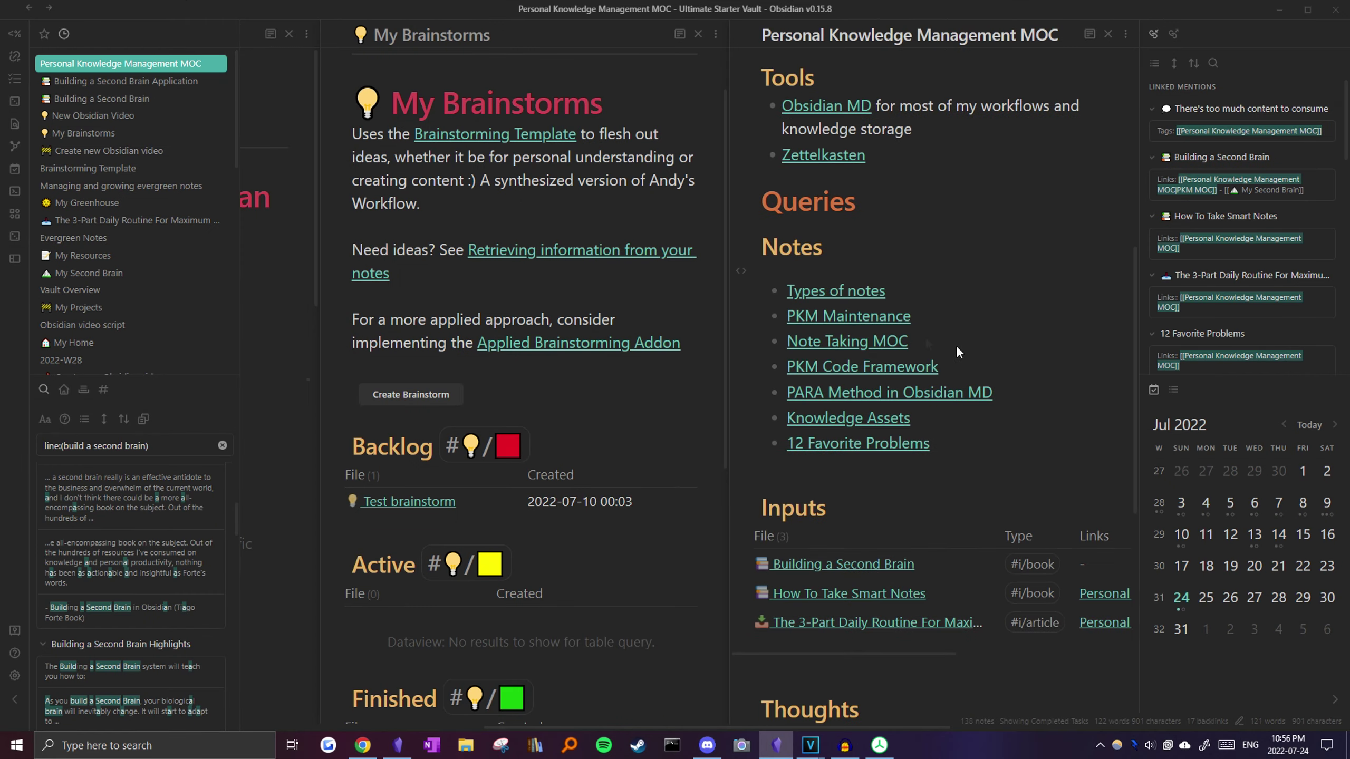
scroll(958, 352, down, 1)
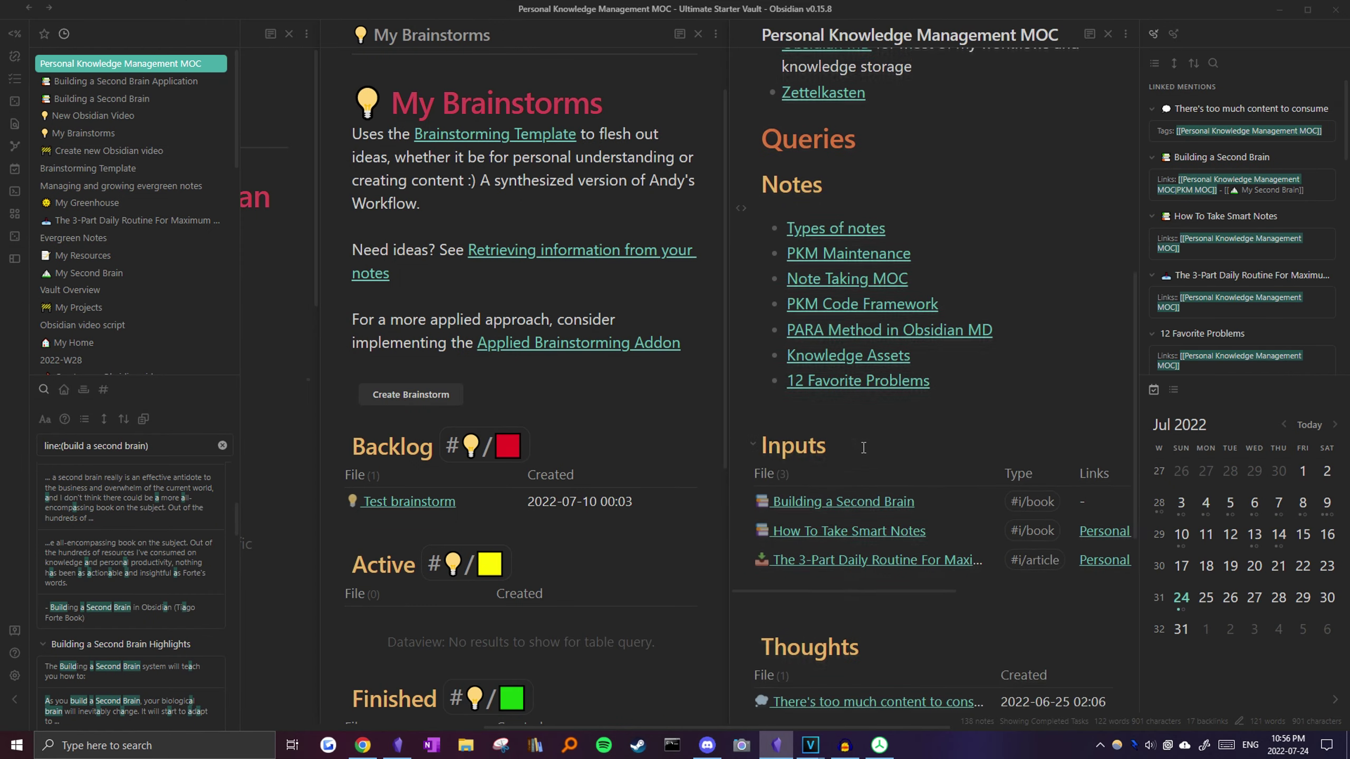
- Open three random notes from the whole vault
click(13, 241)
click(13, 240)
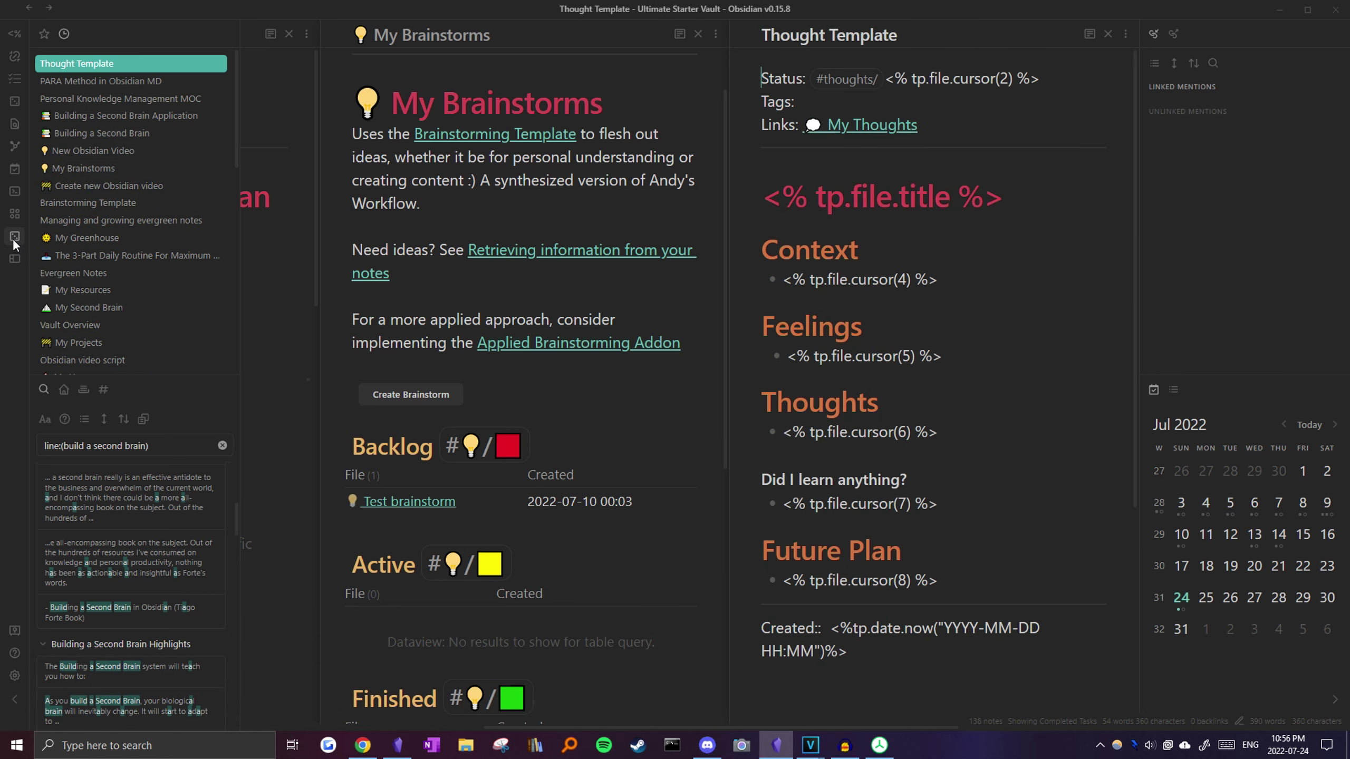
click(13, 240)
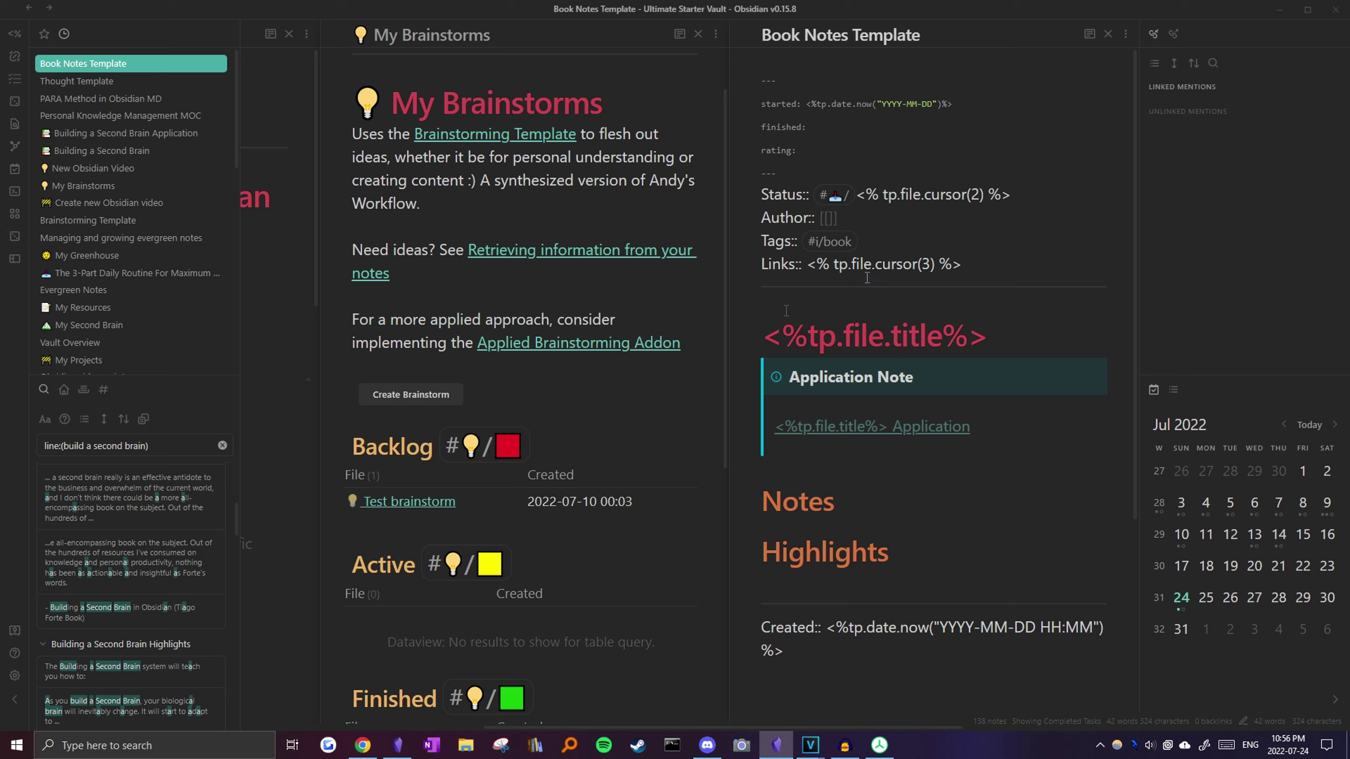
- Search tag:#i and open several random notes from those results
click(222, 445)
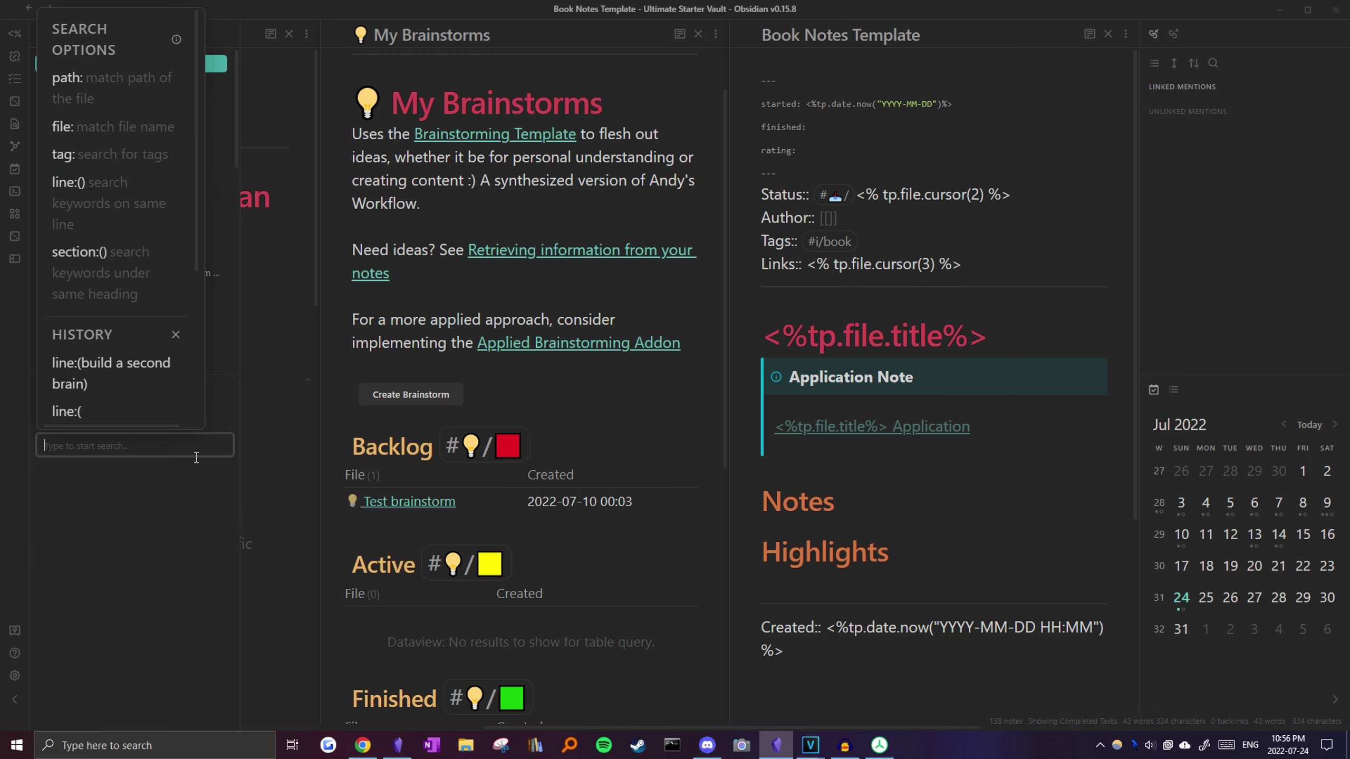
click(109, 452)
click(89, 160)
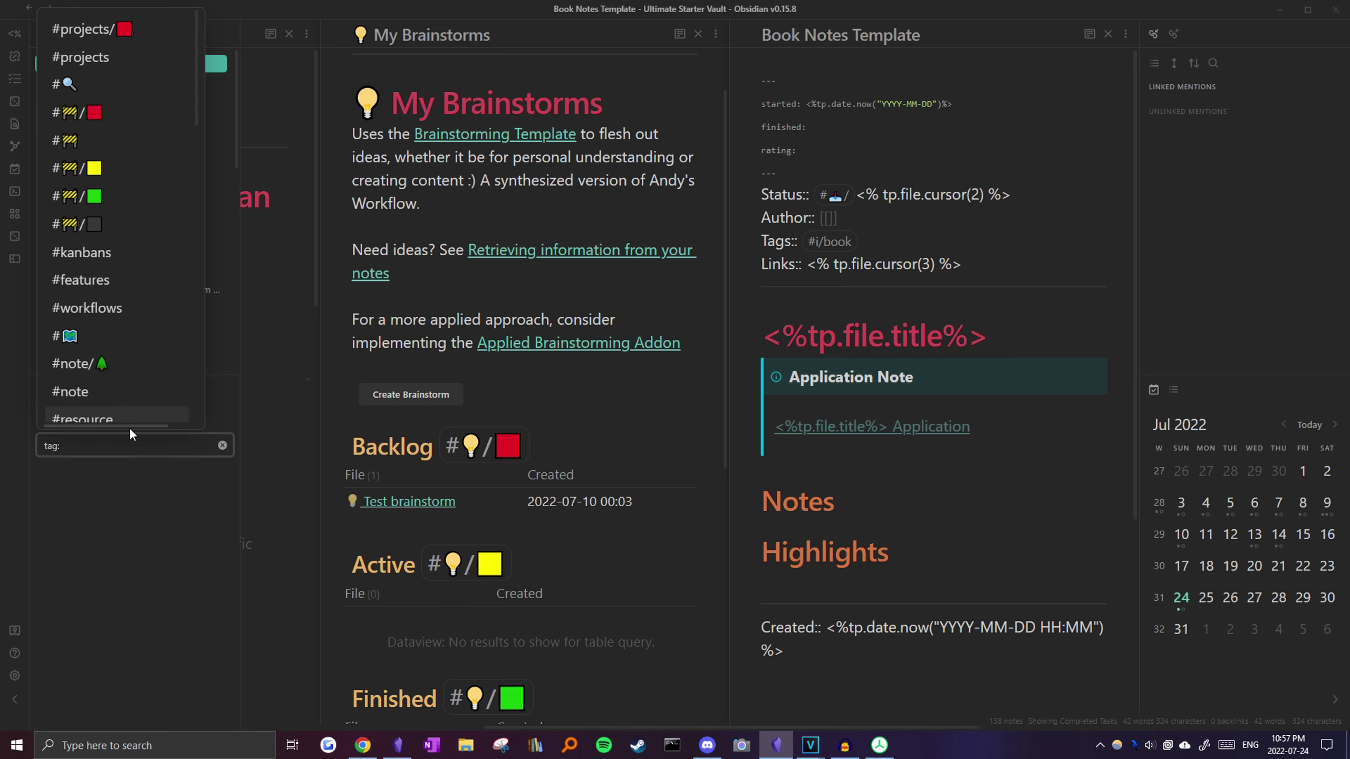
text(#i)
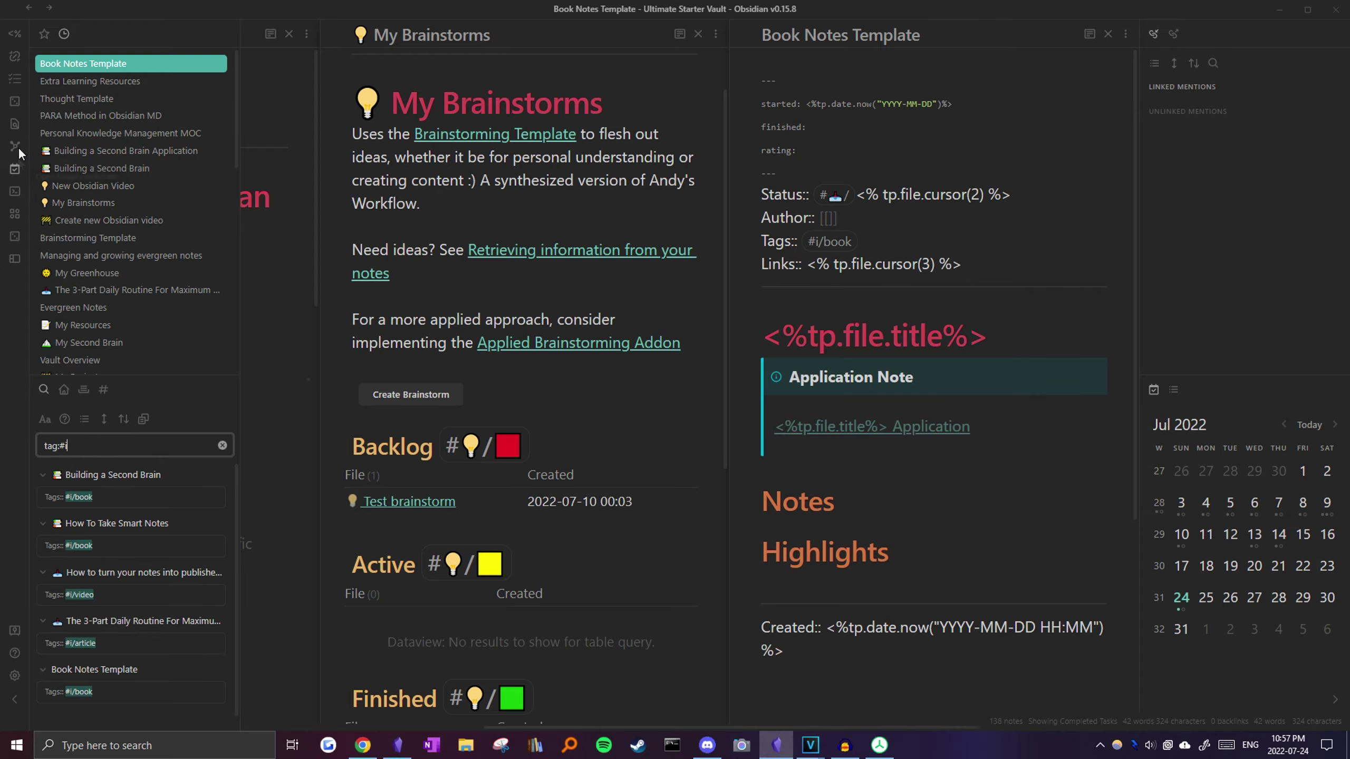
click(14, 103)
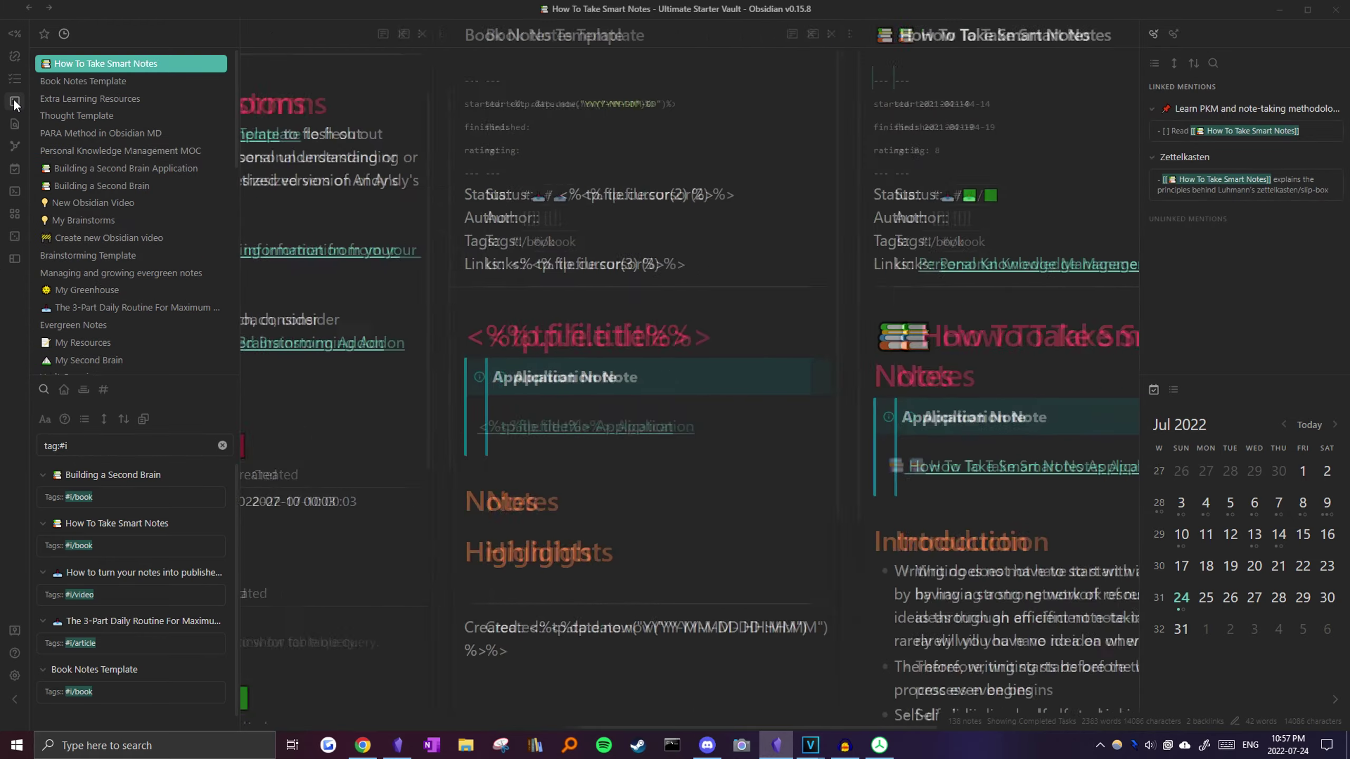
click(14, 103)
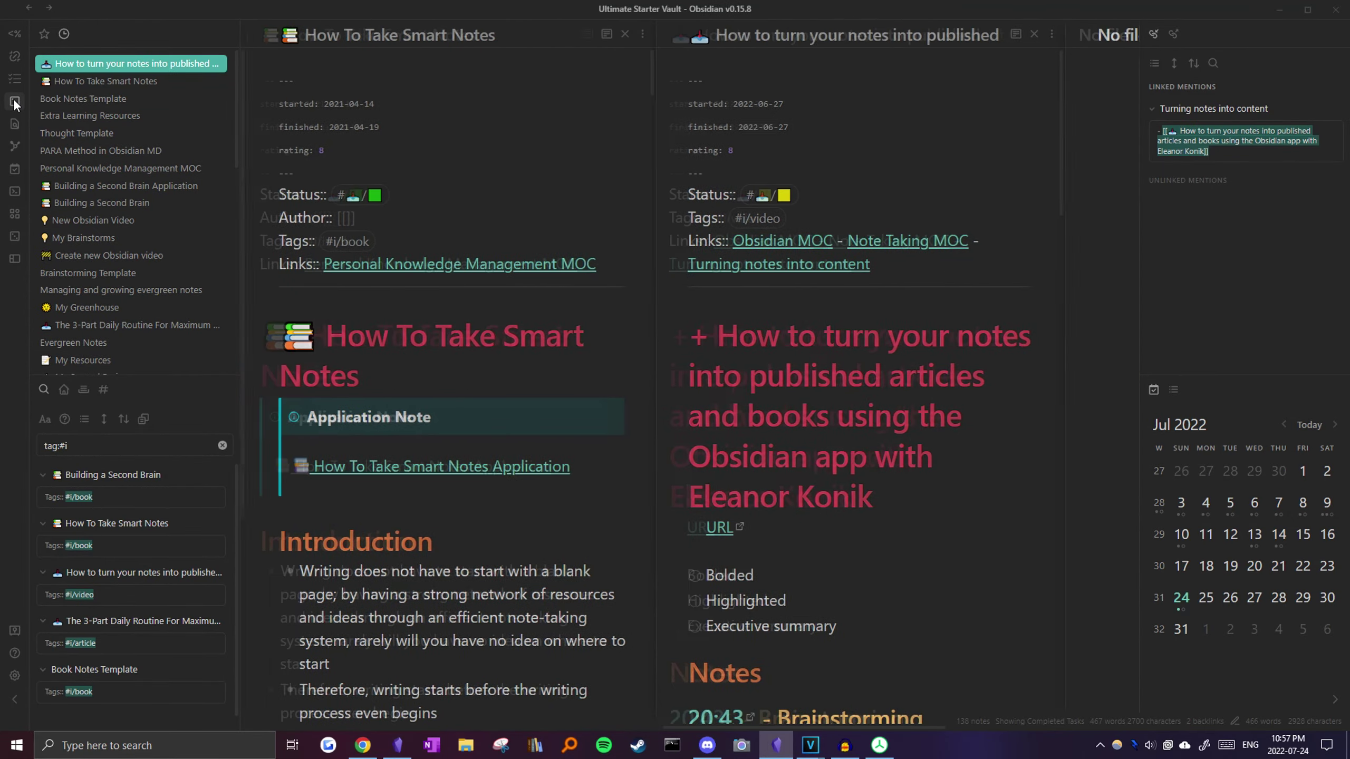
click(14, 103)
click(14, 103)
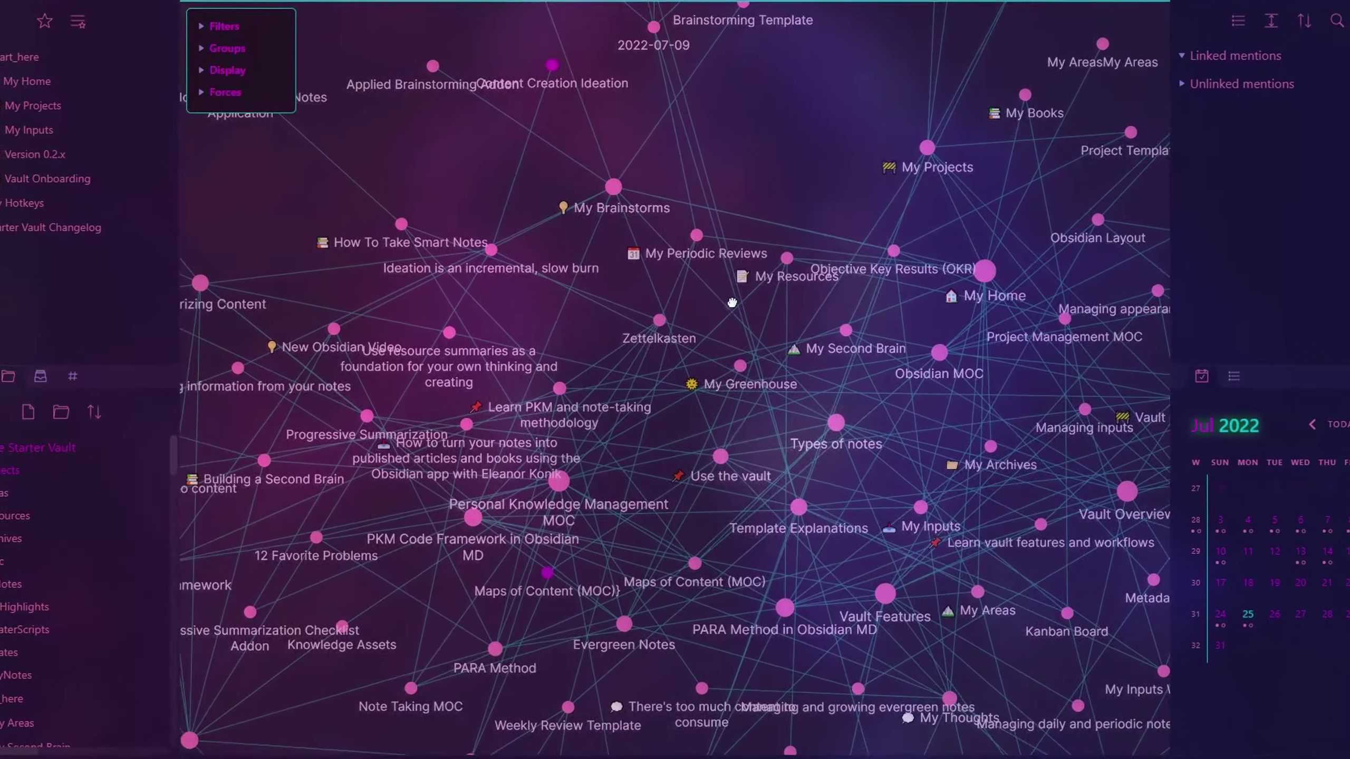
- Pan the graph, then open My Projects, My Kanbans and My Greenhouse
drag(732, 302, 706, 124)
drag(715, 59, 150, 697)
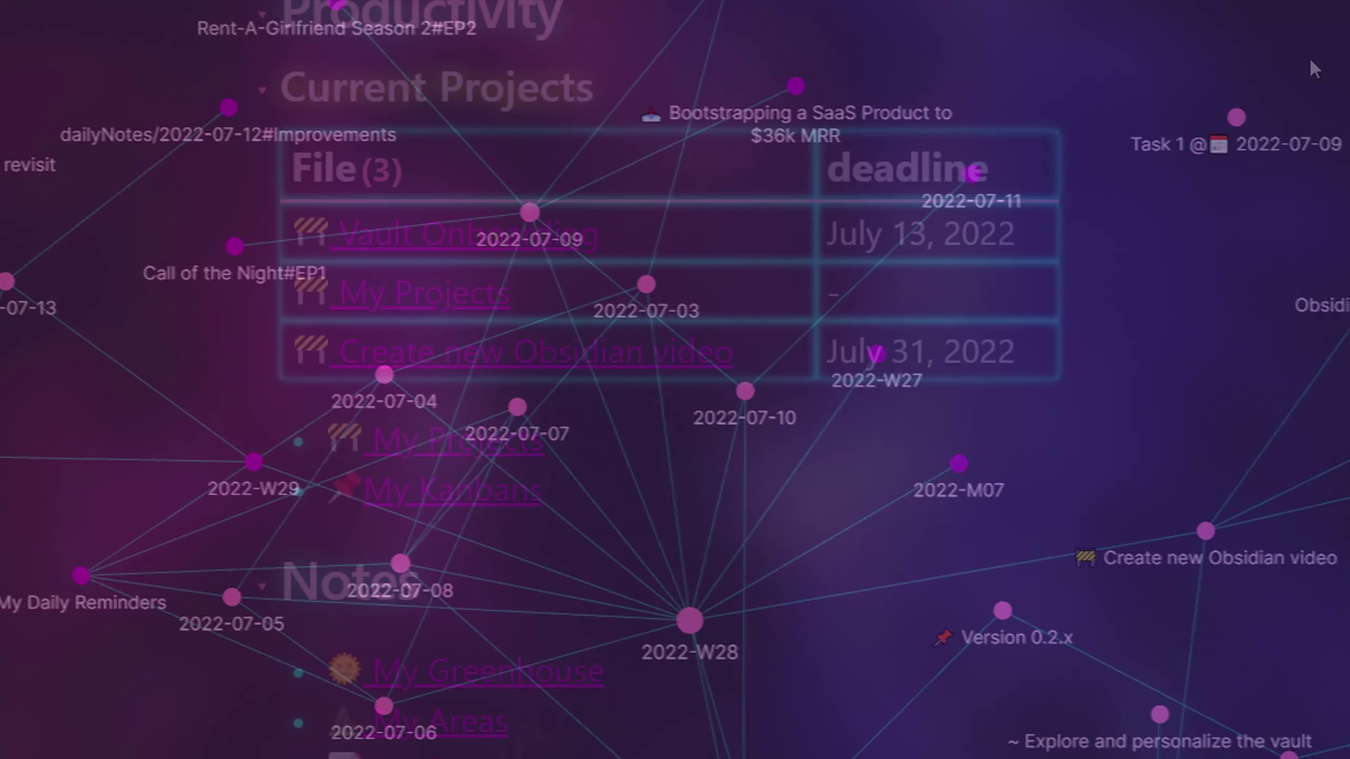
click(497, 450)
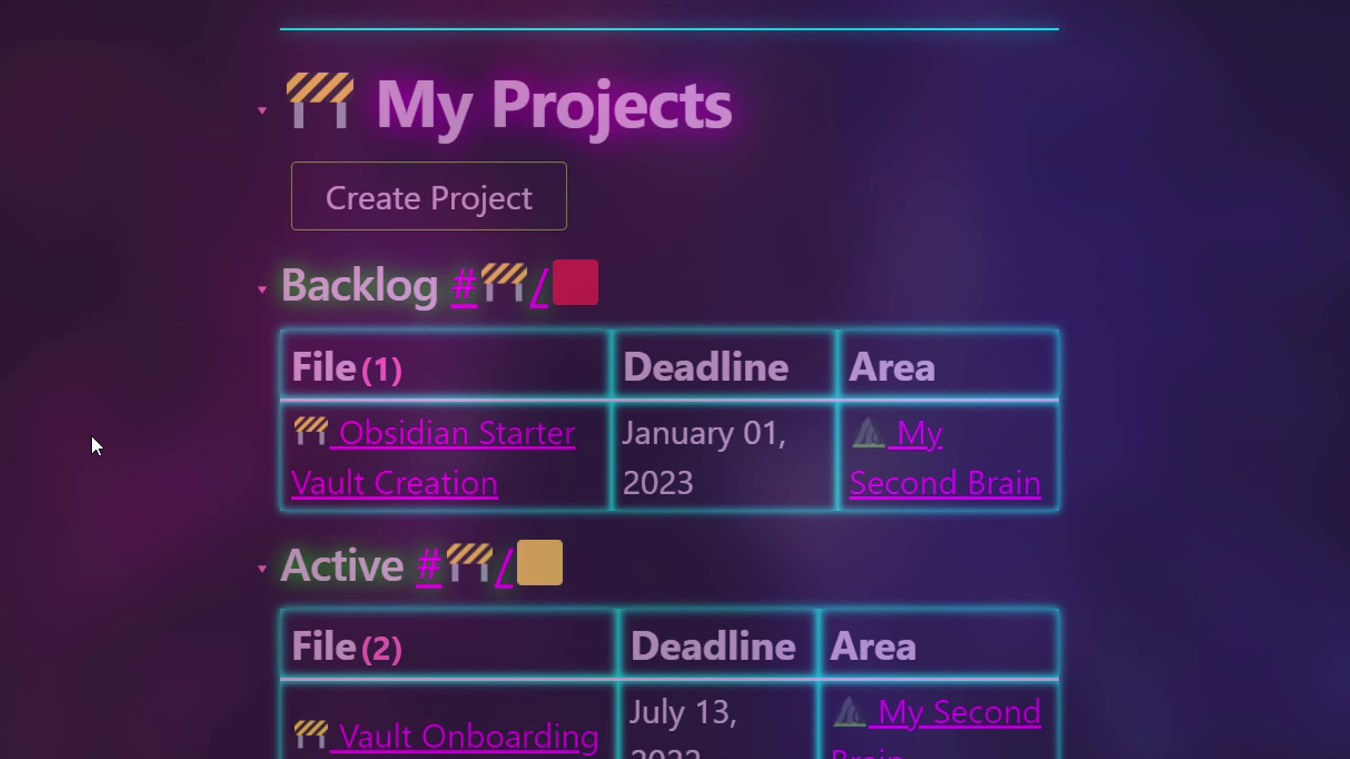
scroll(90, 435, down, 2)
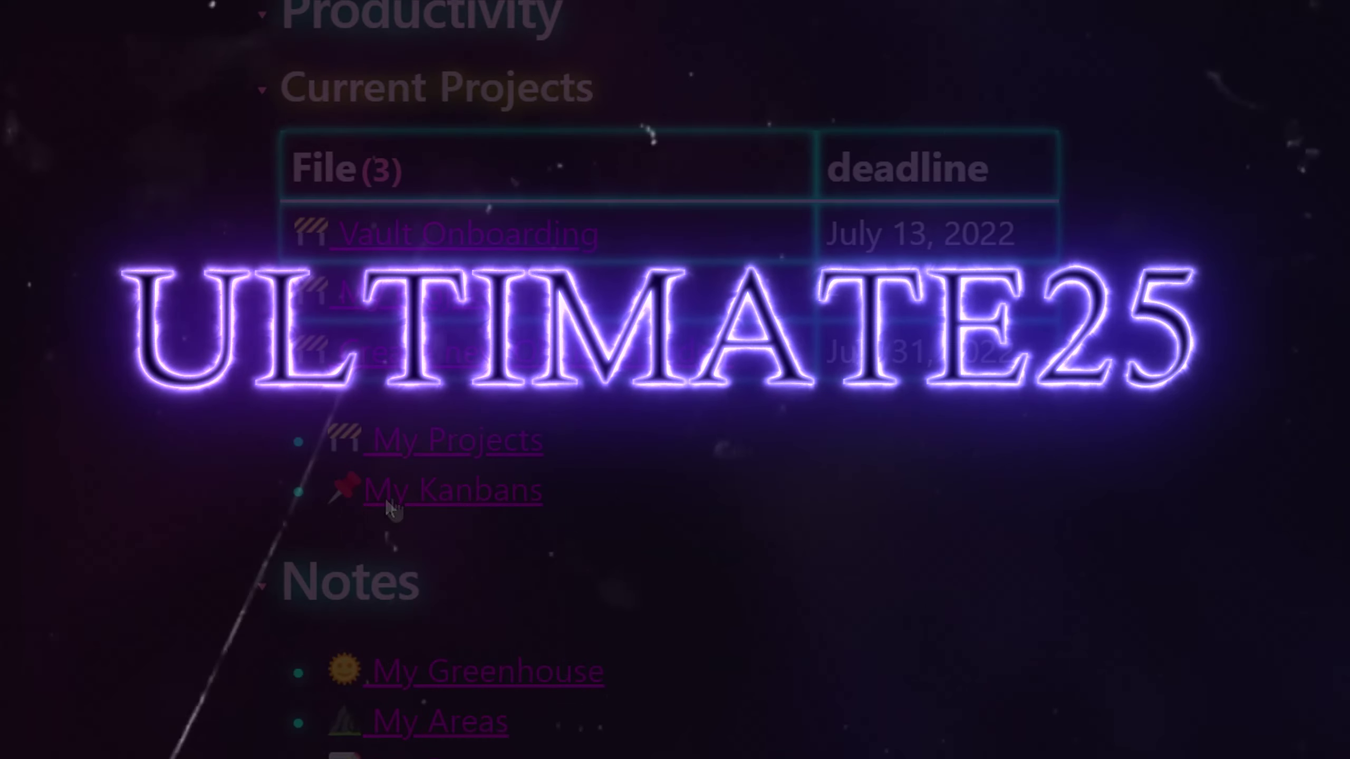
click(384, 492)
scroll(63, 467, down, 5)
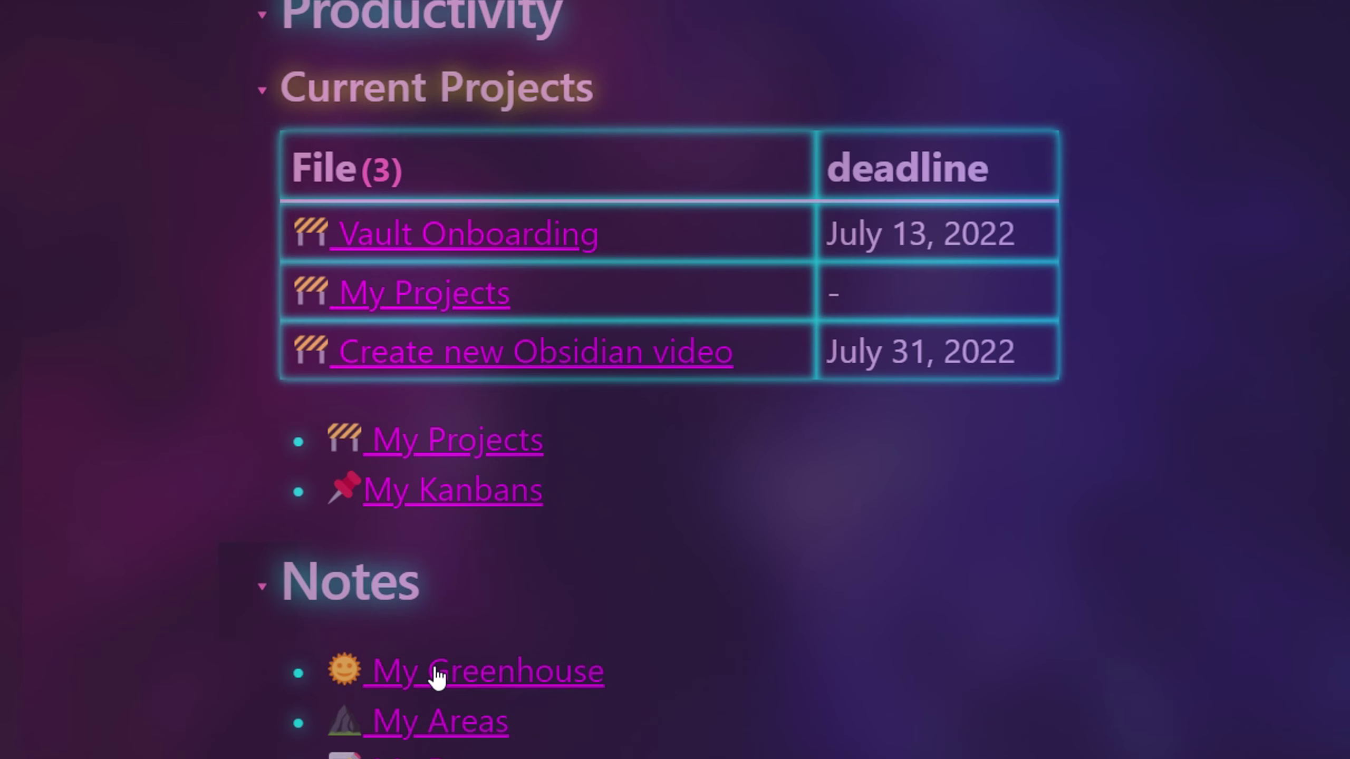
click(436, 678)
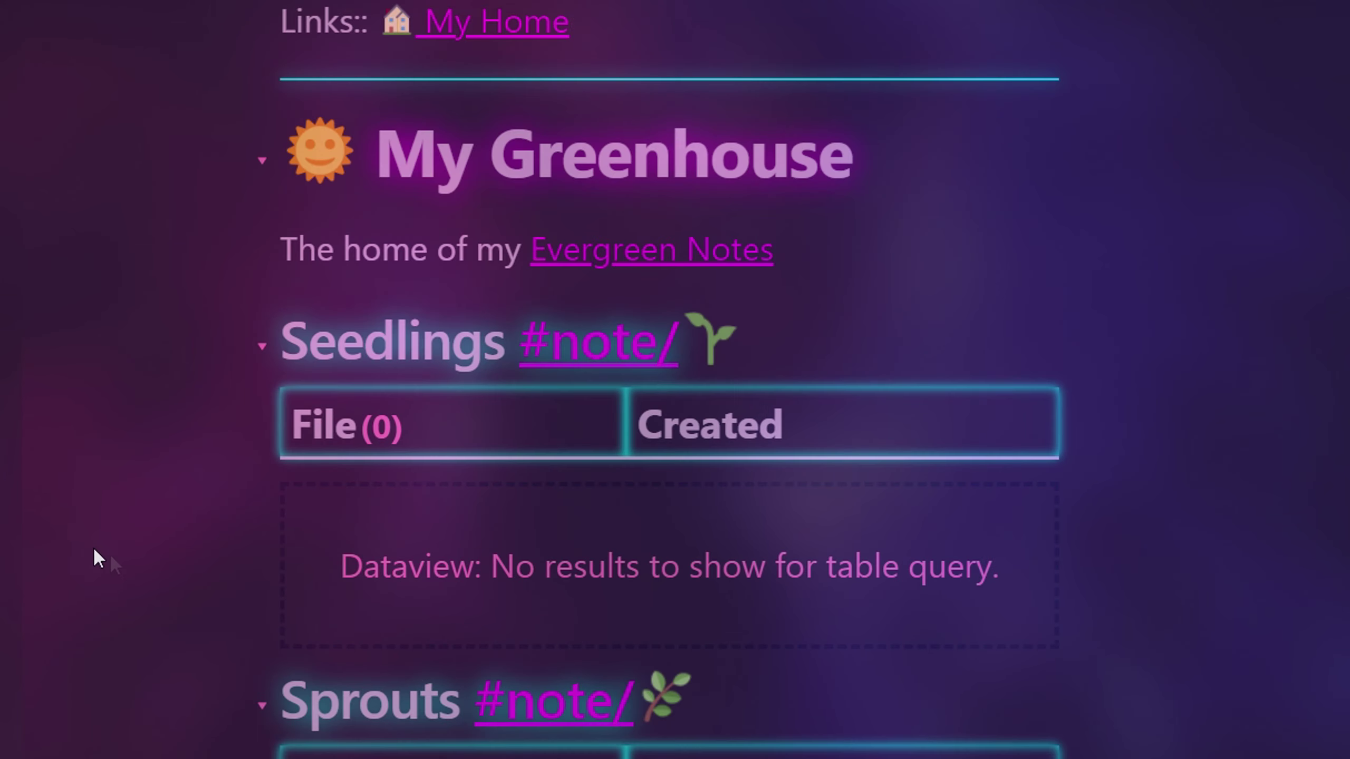
- Continue through My Areas, My Resources, My Archives and My Books
scroll(69, 539, down, 2)
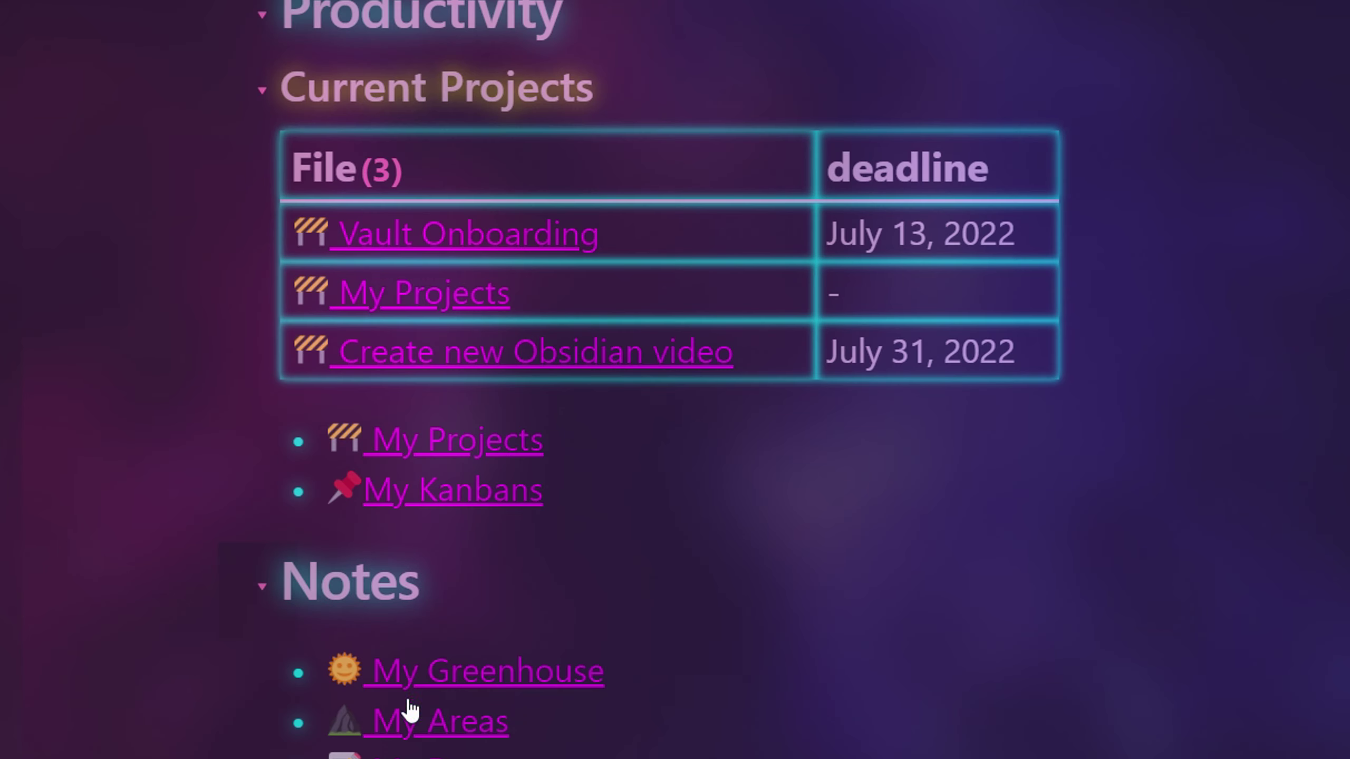
click(412, 719)
scroll(266, 665, down, 2)
click(418, 669)
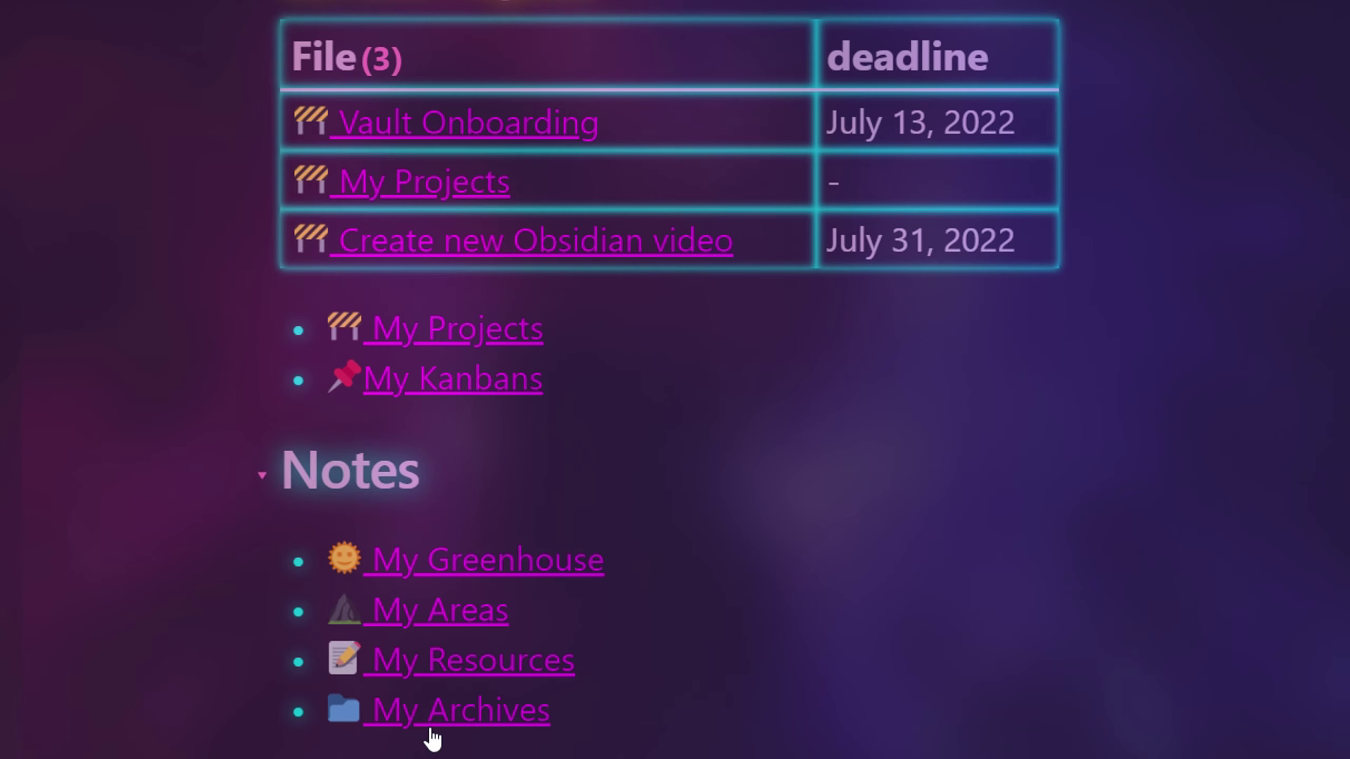
click(432, 725)
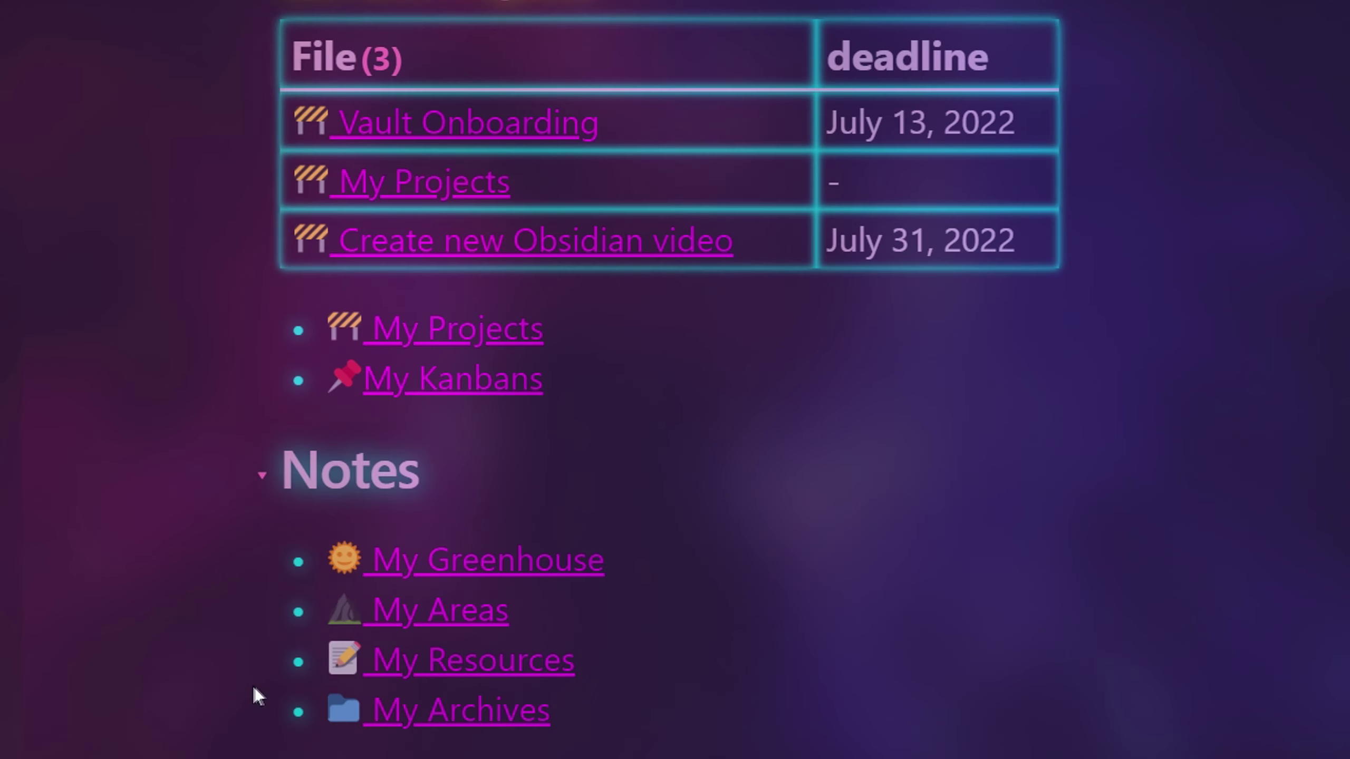
scroll(253, 691, down, 2)
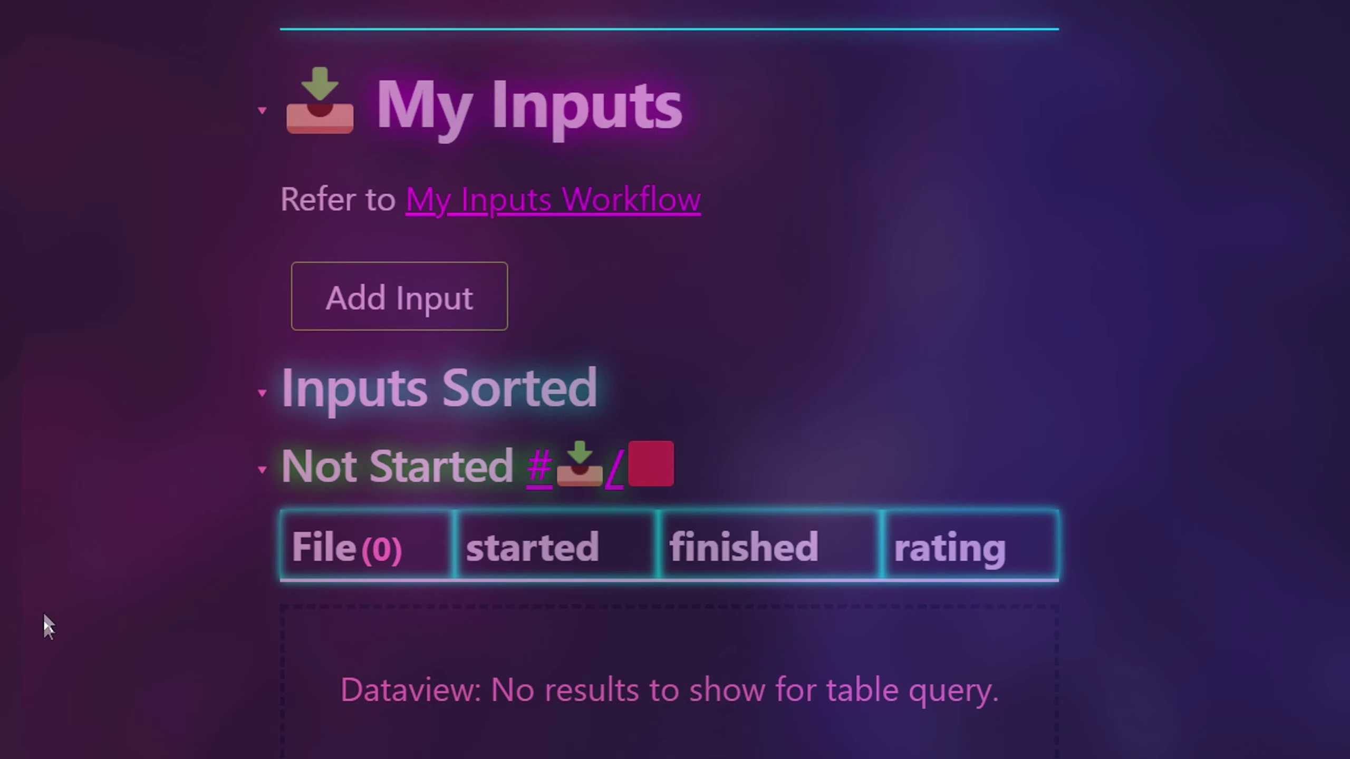
scroll(44, 617, down, 10)
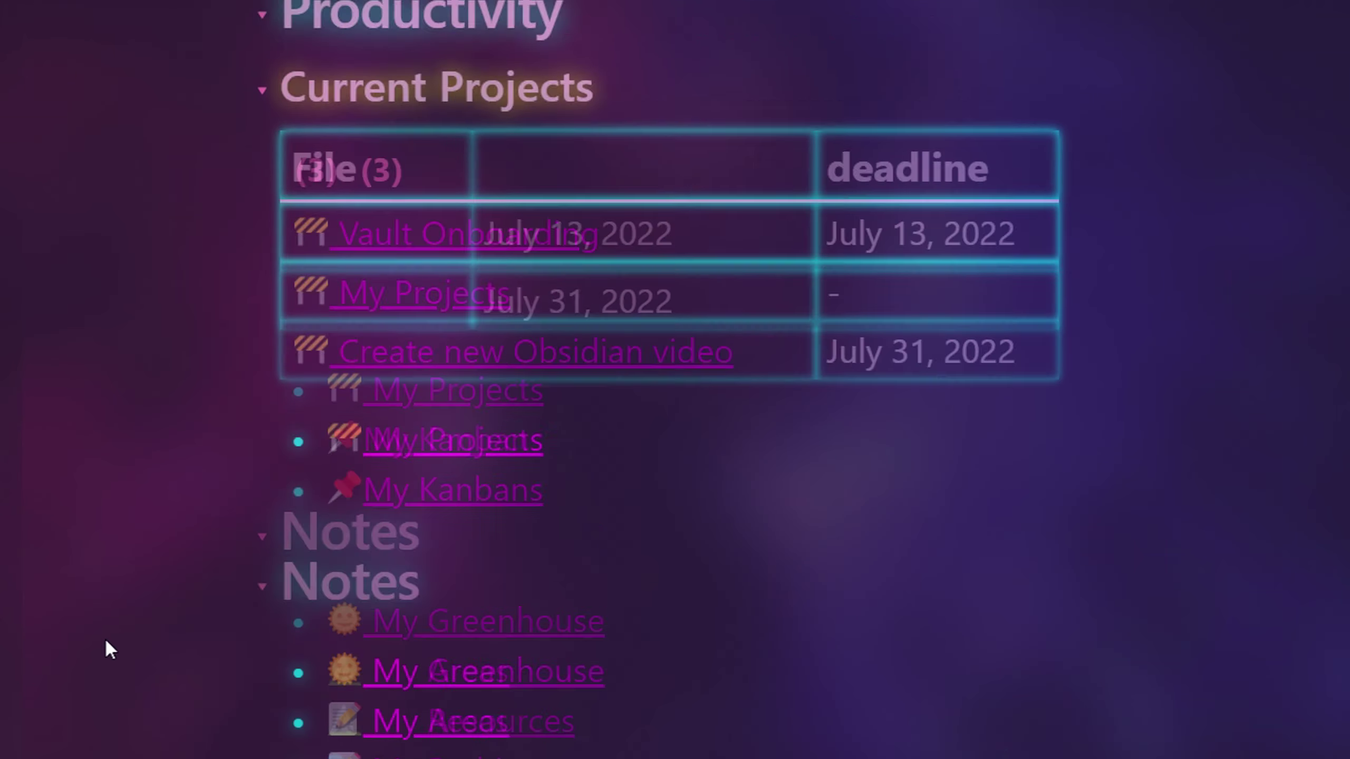
scroll(104, 637, down, 3)
click(391, 704)
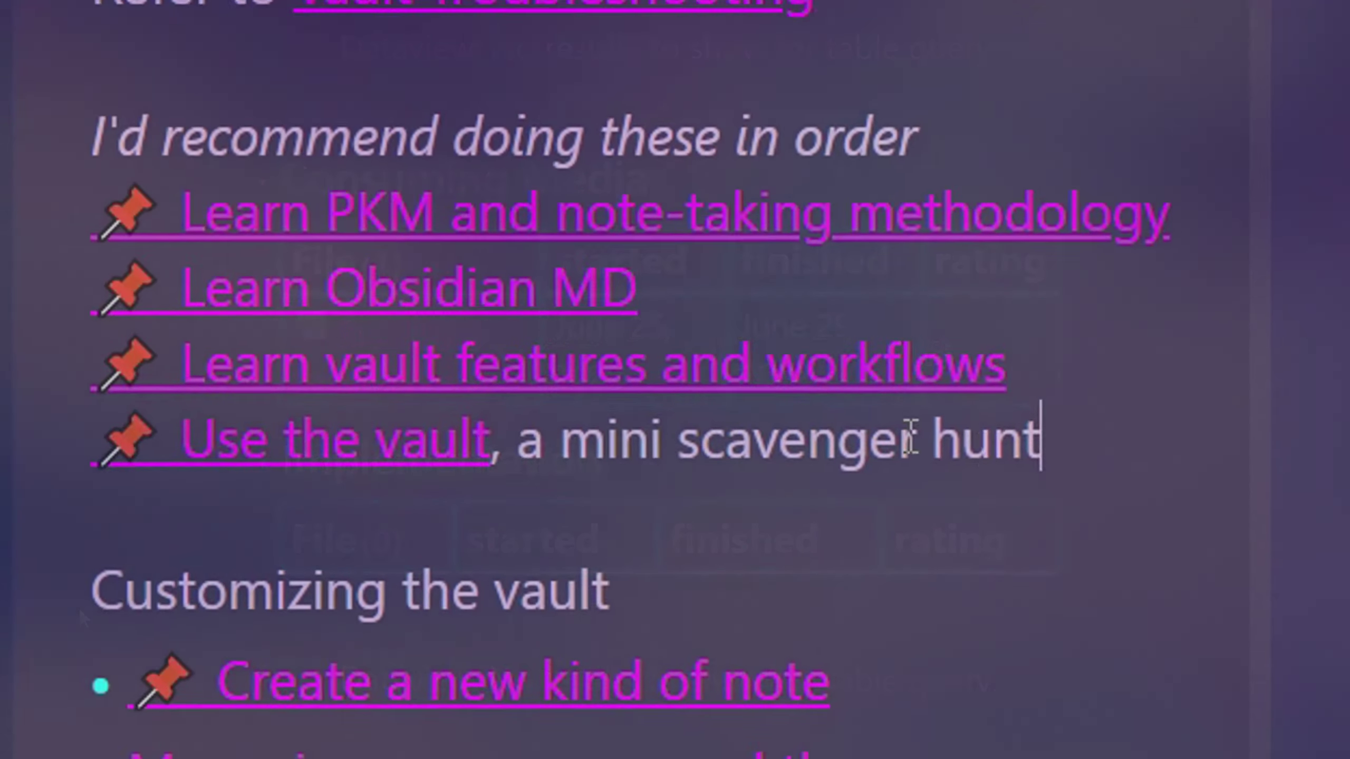
- Open the Learn PKM, Learn Obsidian MD, Learn vault features and Use the vault kanbans side by side
shift+click(36, 316)
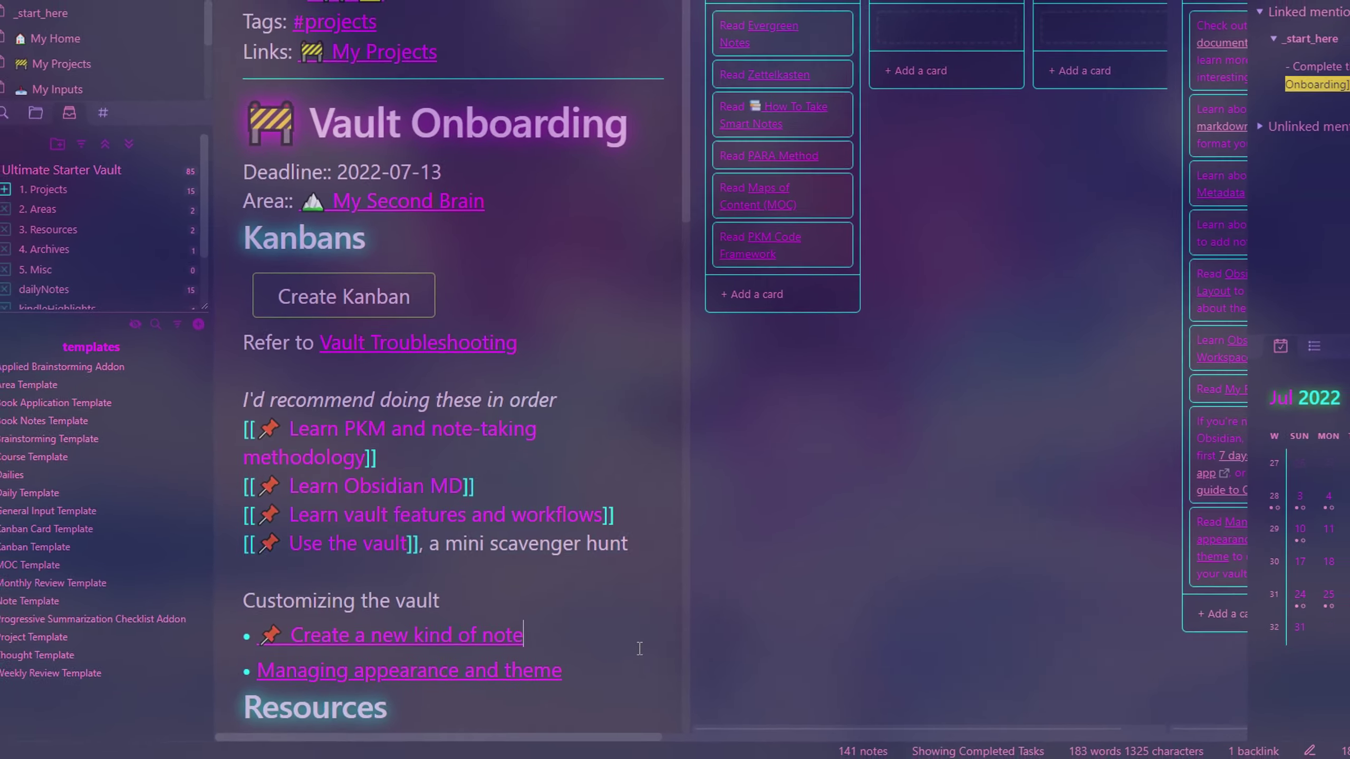
click(609, 641)
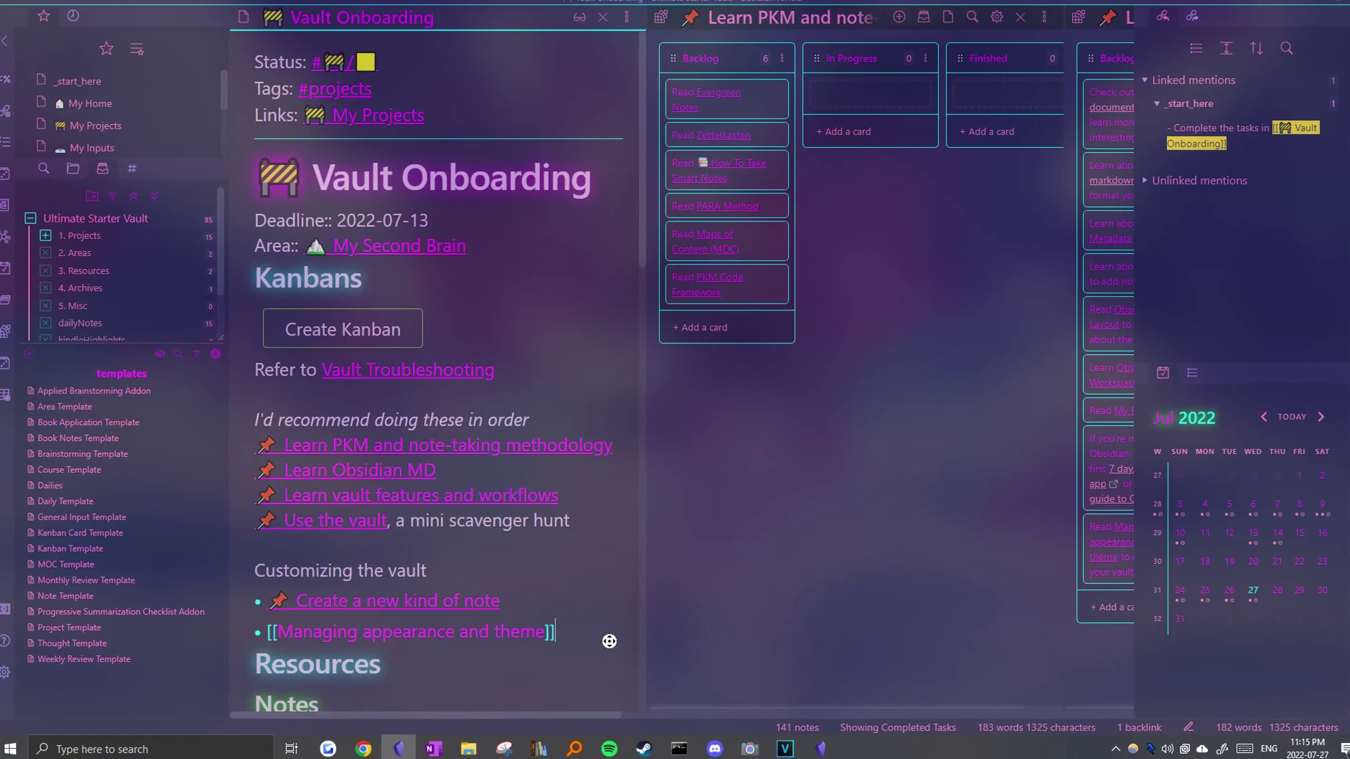
scroll(609, 641, right, 5)
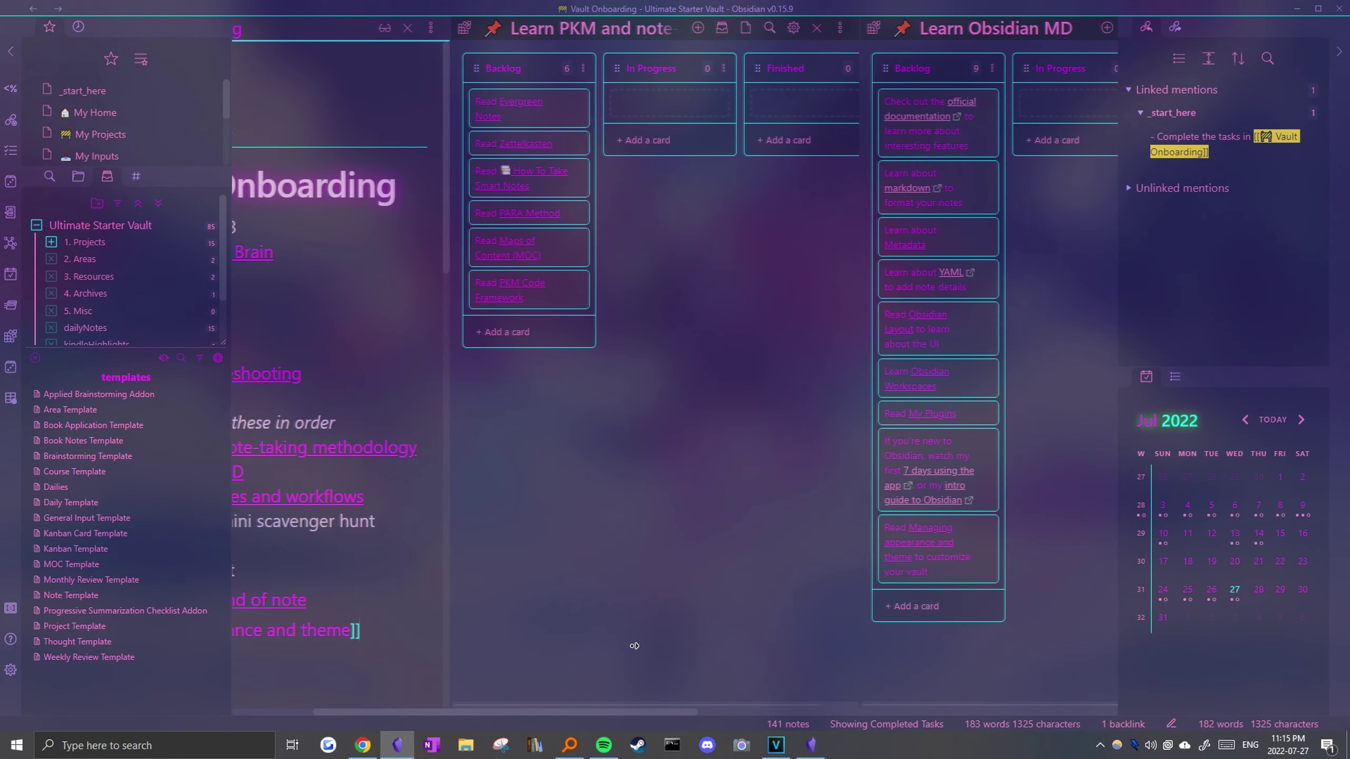
scroll(633, 645, right, 5)
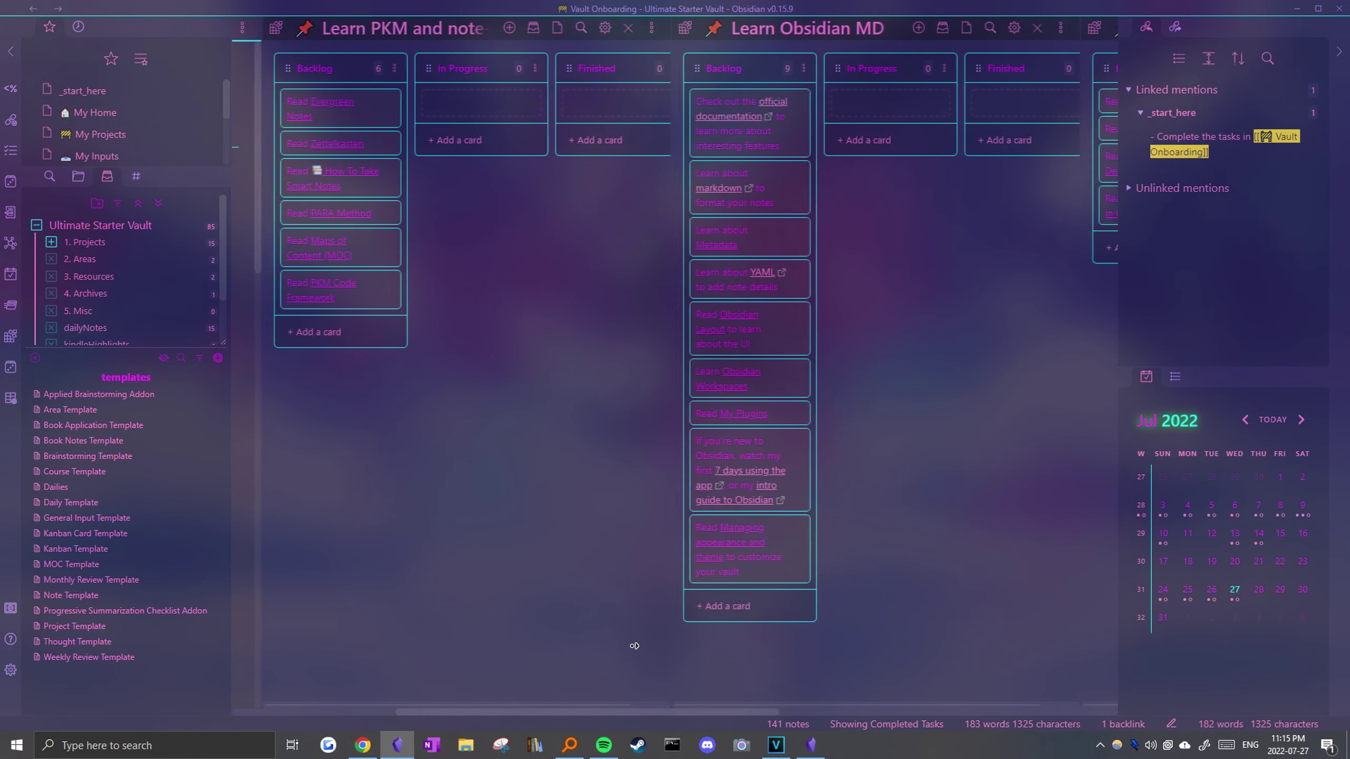
scroll(634, 645, right, 5)
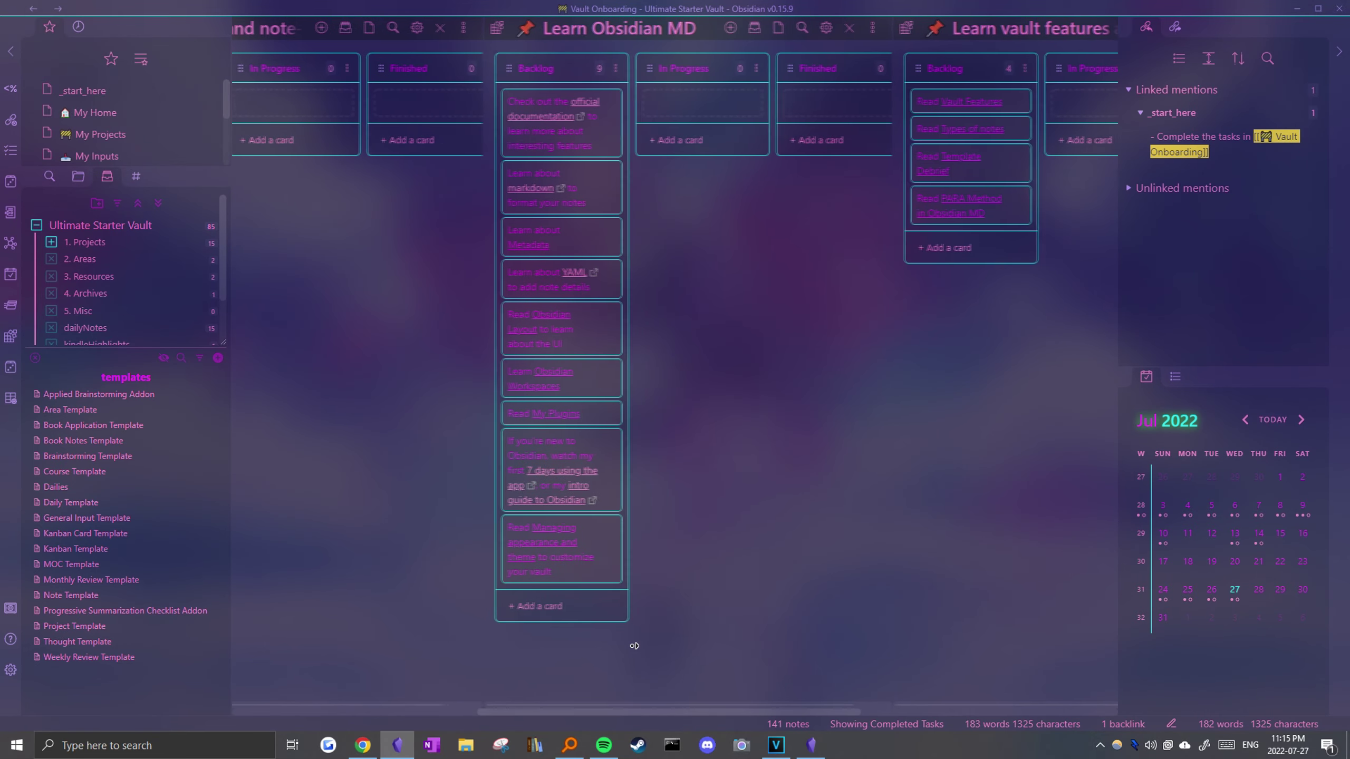
scroll(634, 645, right, 5)
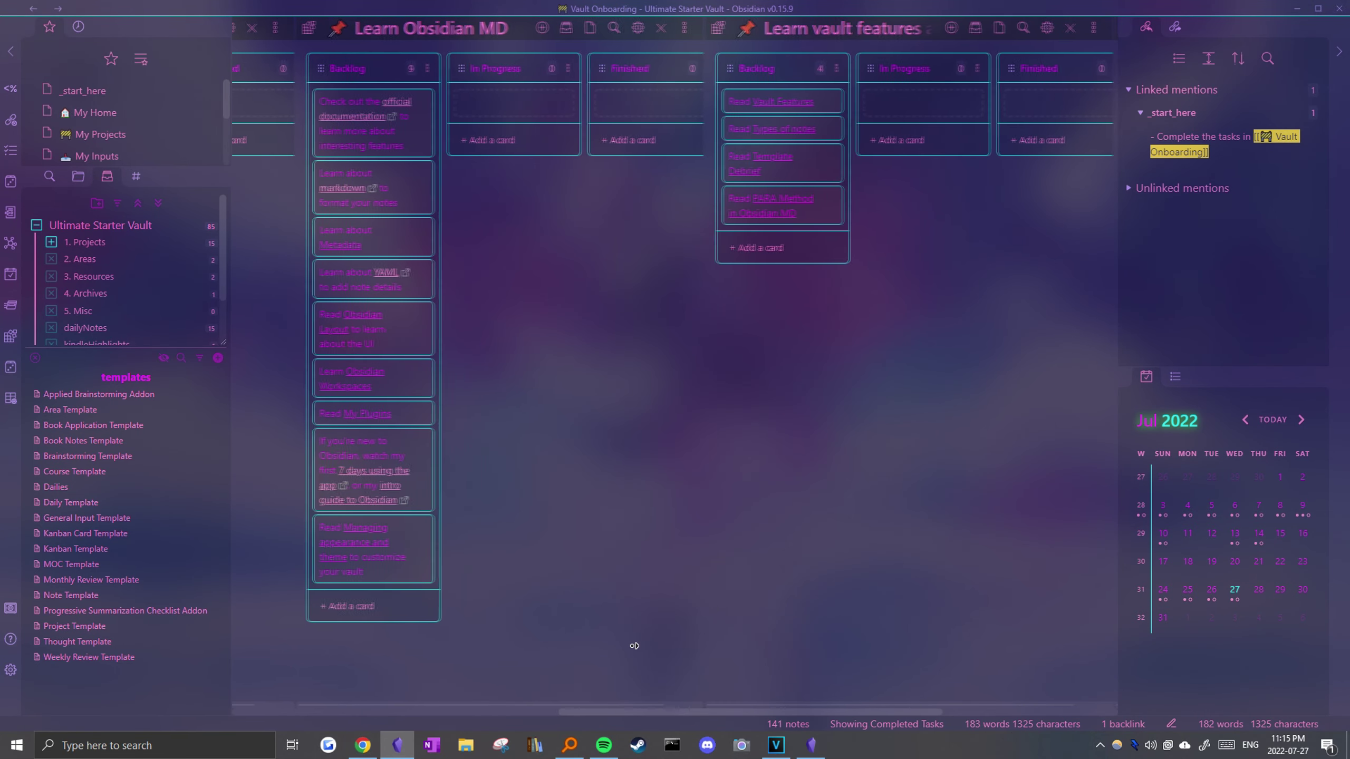
scroll(634, 645, right, 5)
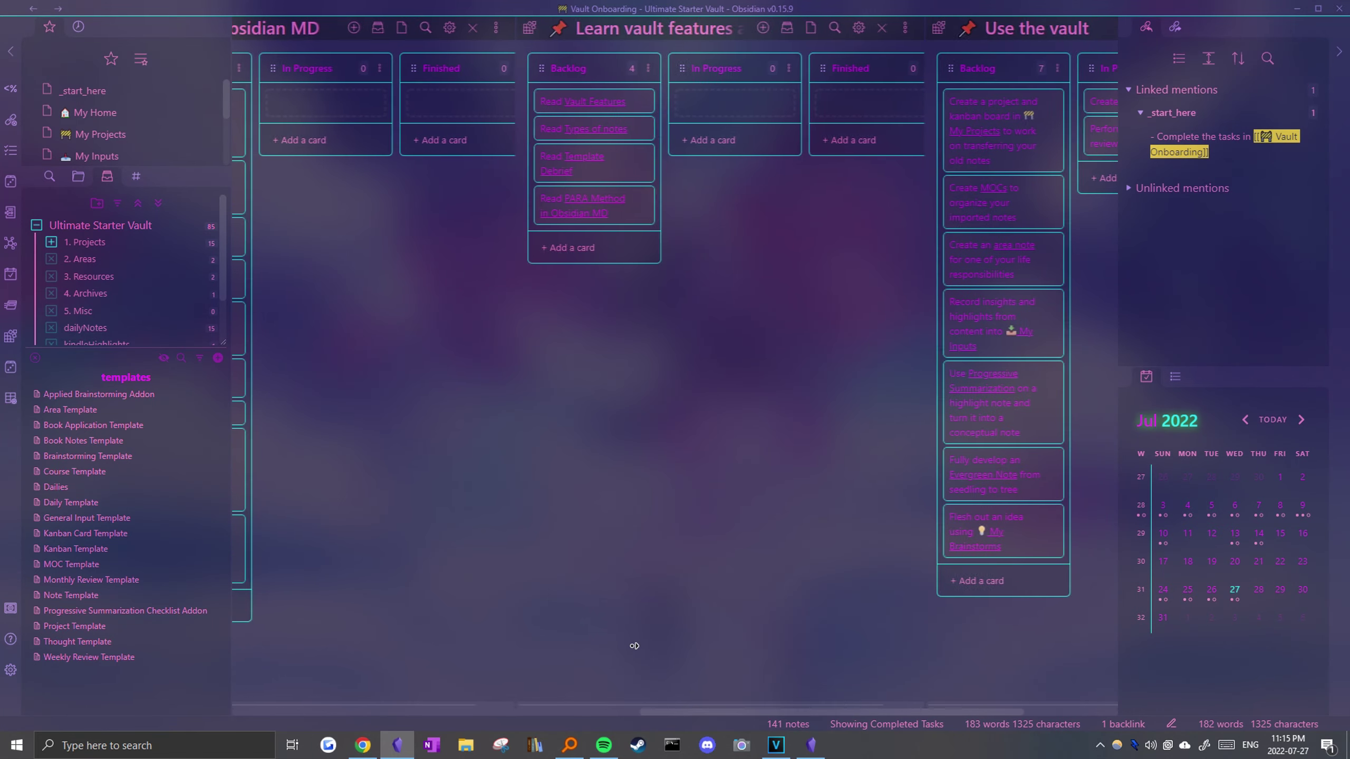